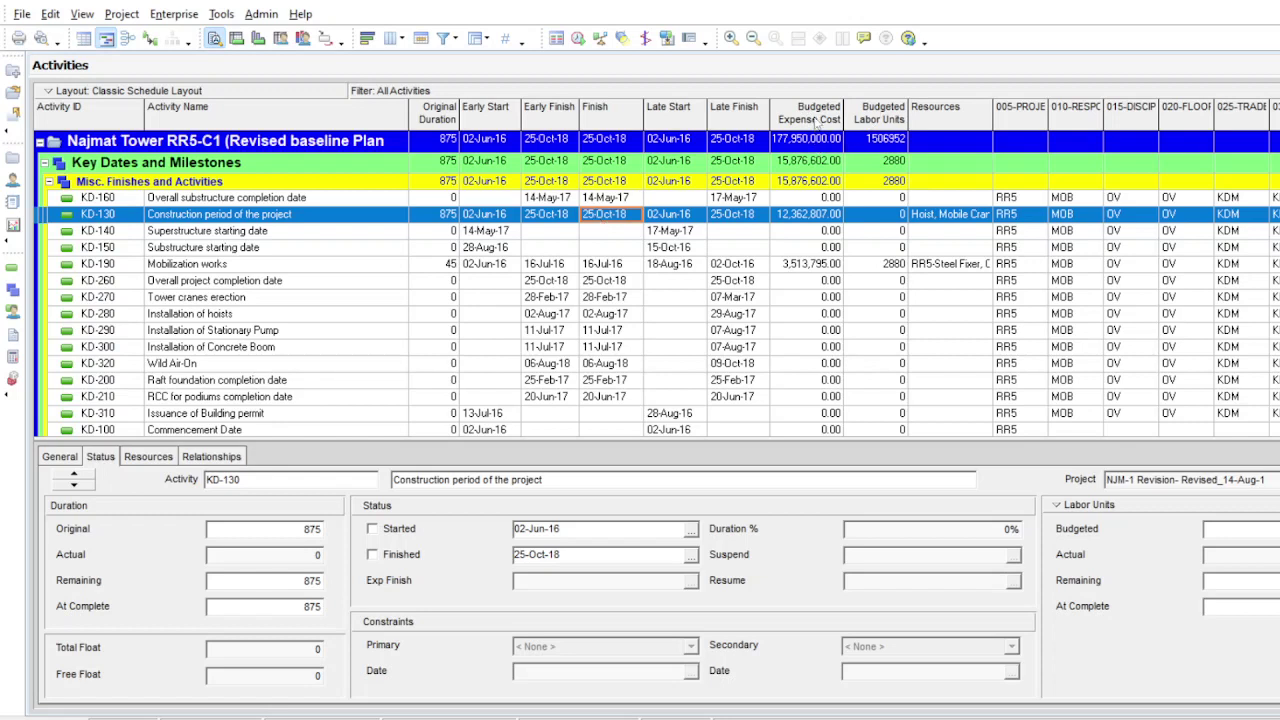
click(789, 144)
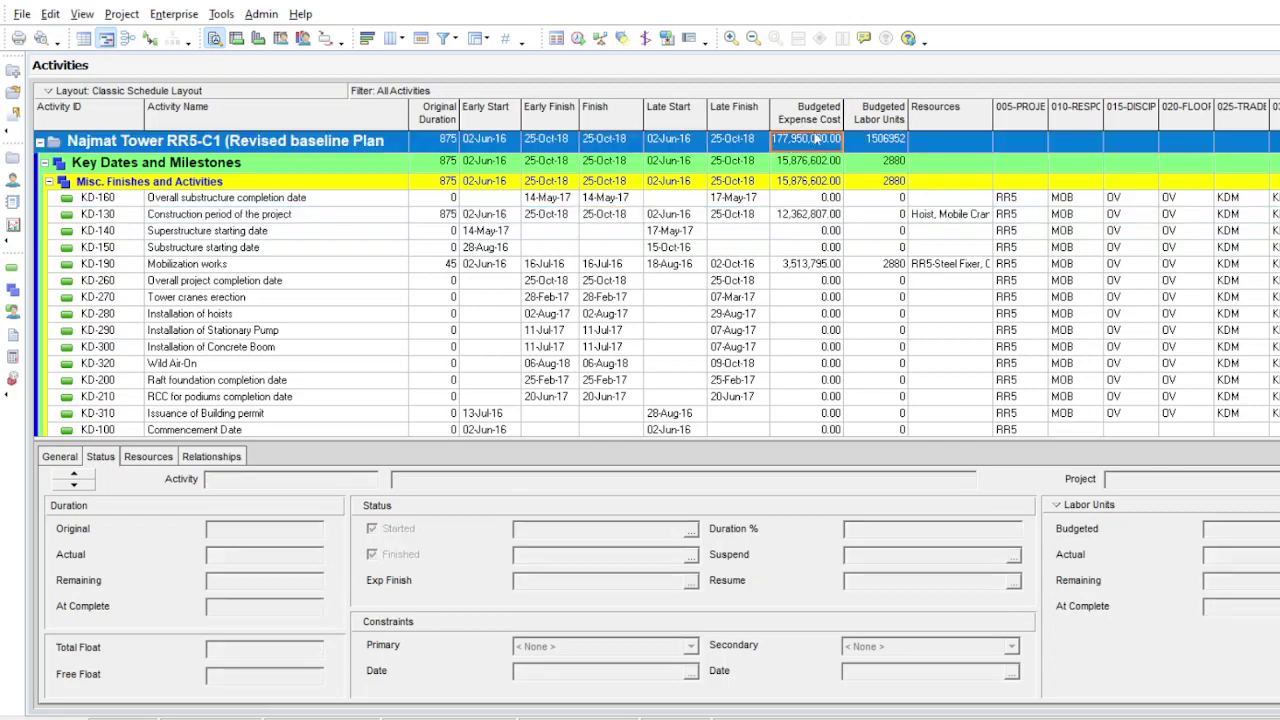
click(942, 266)
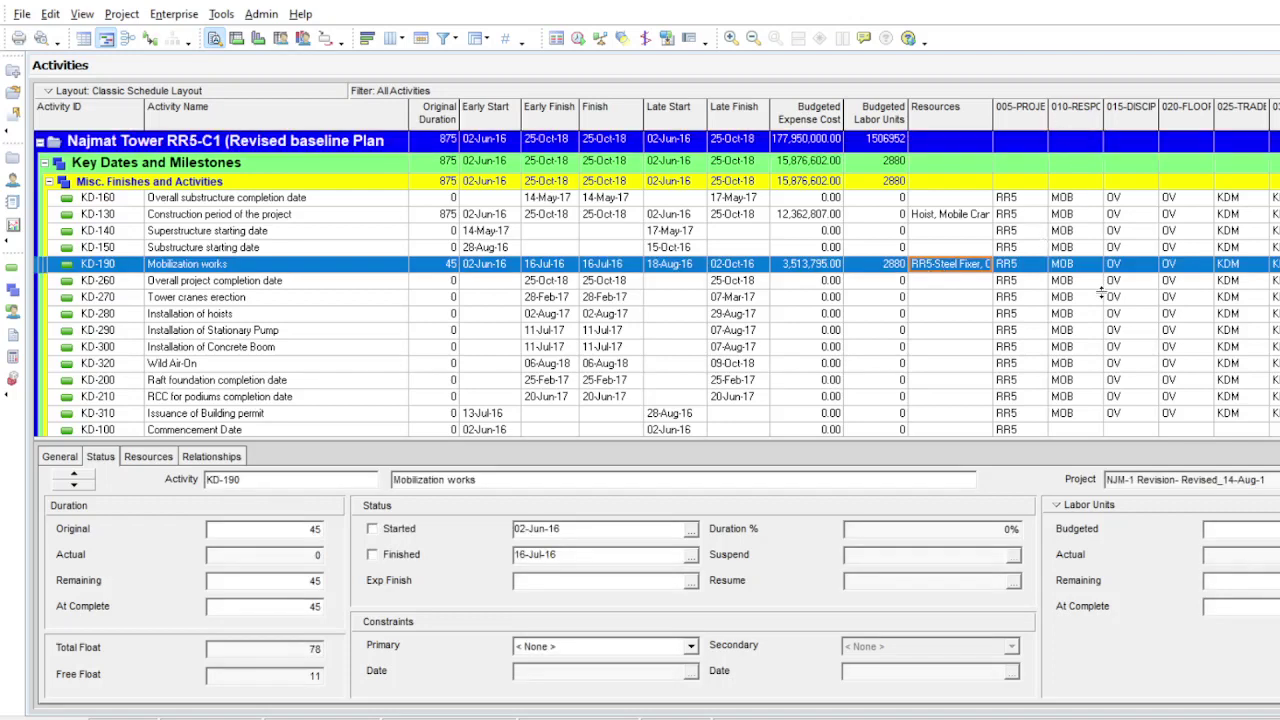
click(1135, 330)
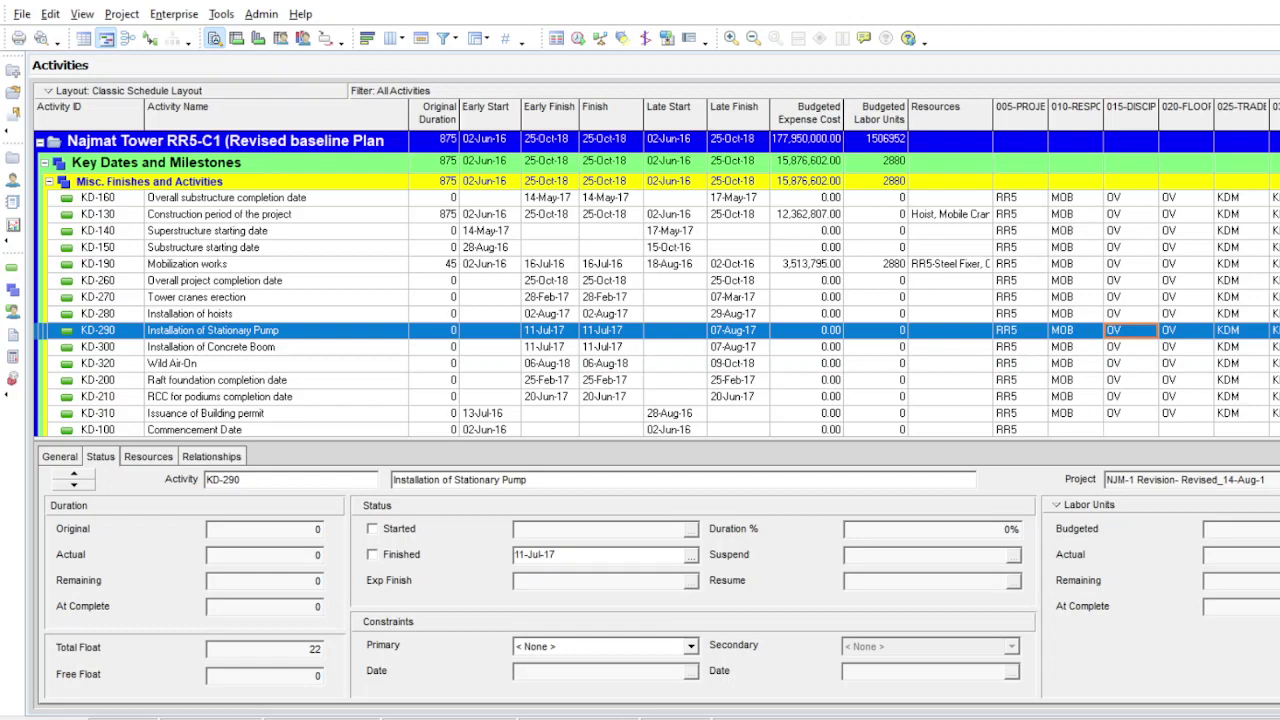
Step: Remove the WBS grouping from the activities table so the activities are listed without grouping bands
click(476, 40)
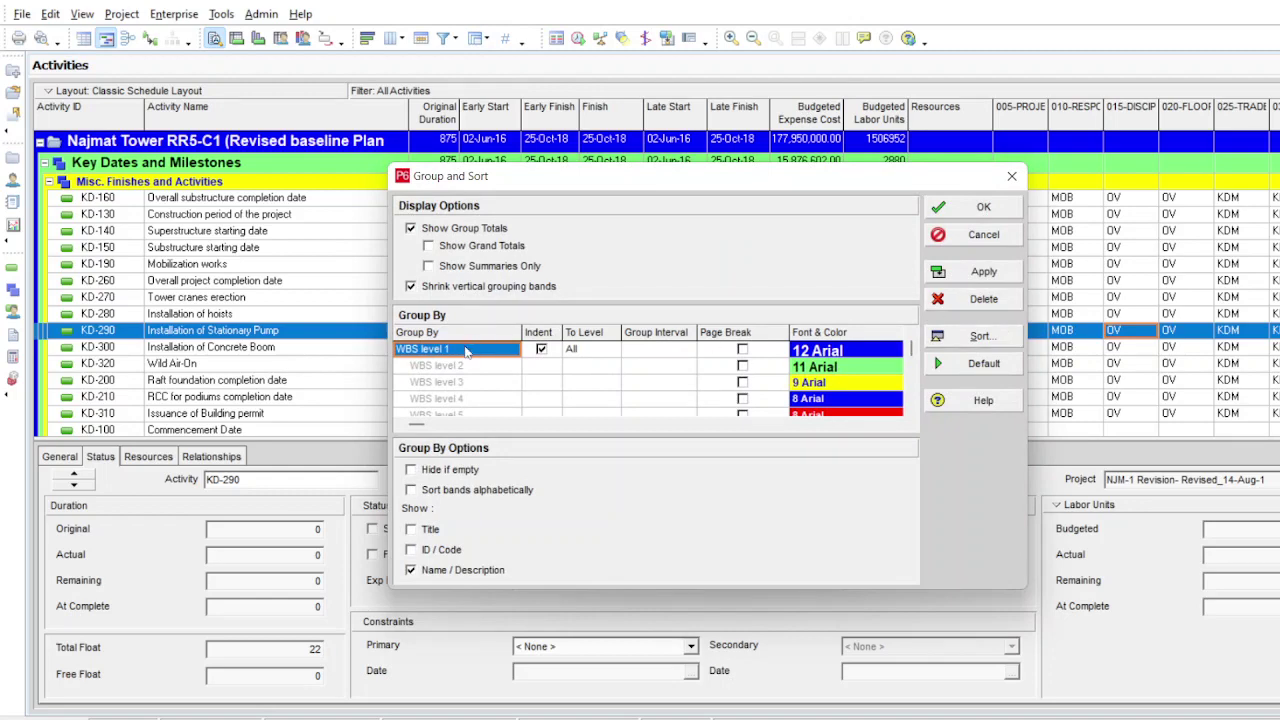
click(998, 302)
click(984, 272)
click(980, 207)
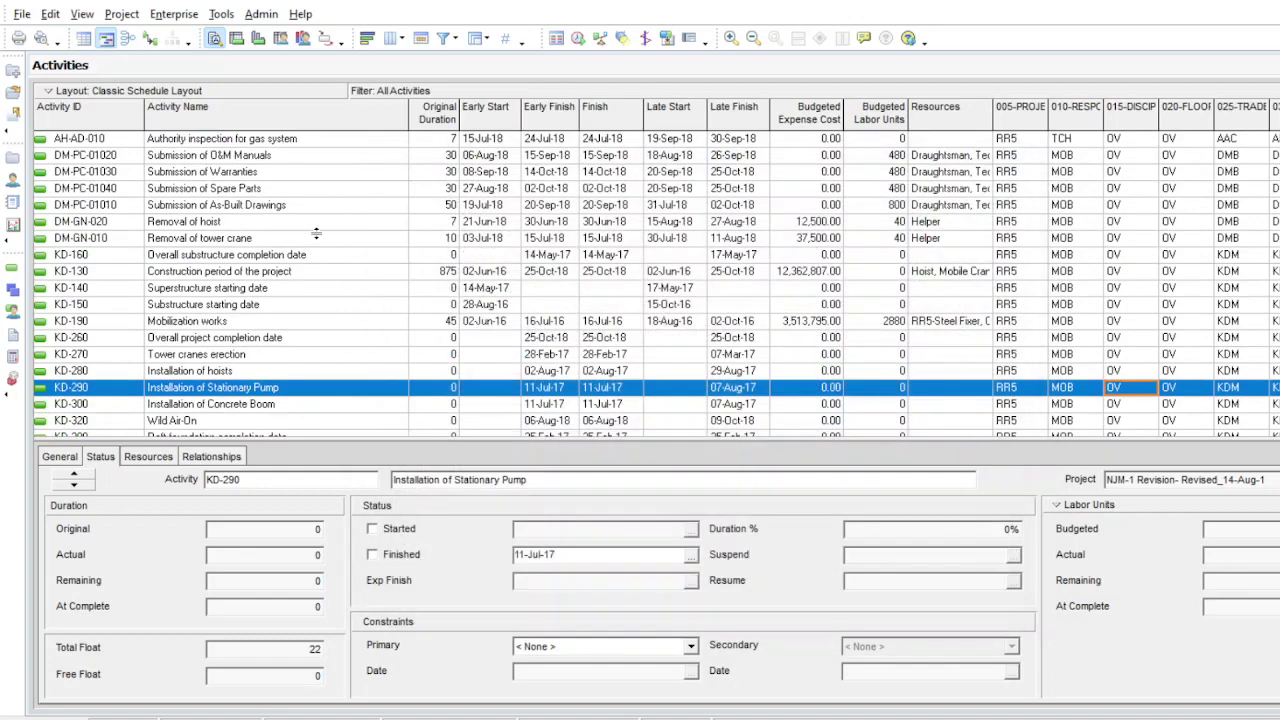
Step: Copy all activities with their columns and paste them into Sheet1 of the blank Excel workbook, starting at cell A1
click(323, 229)
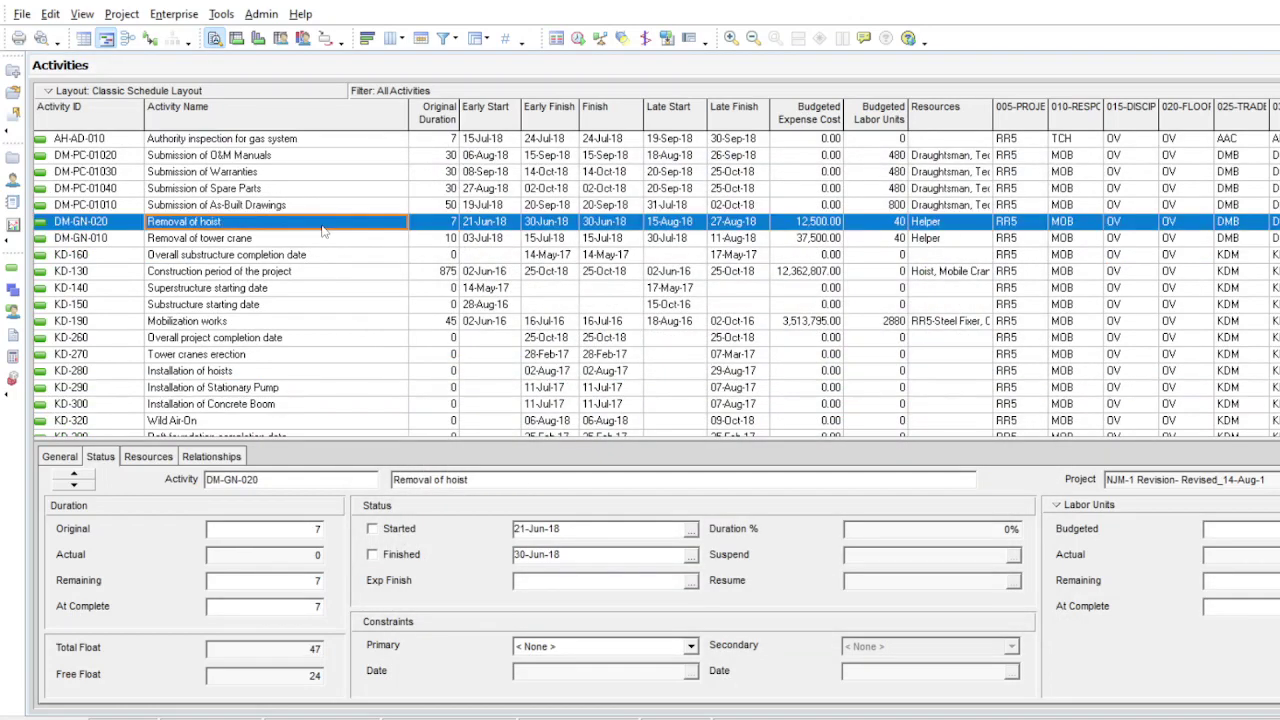
key(ctrl+a)
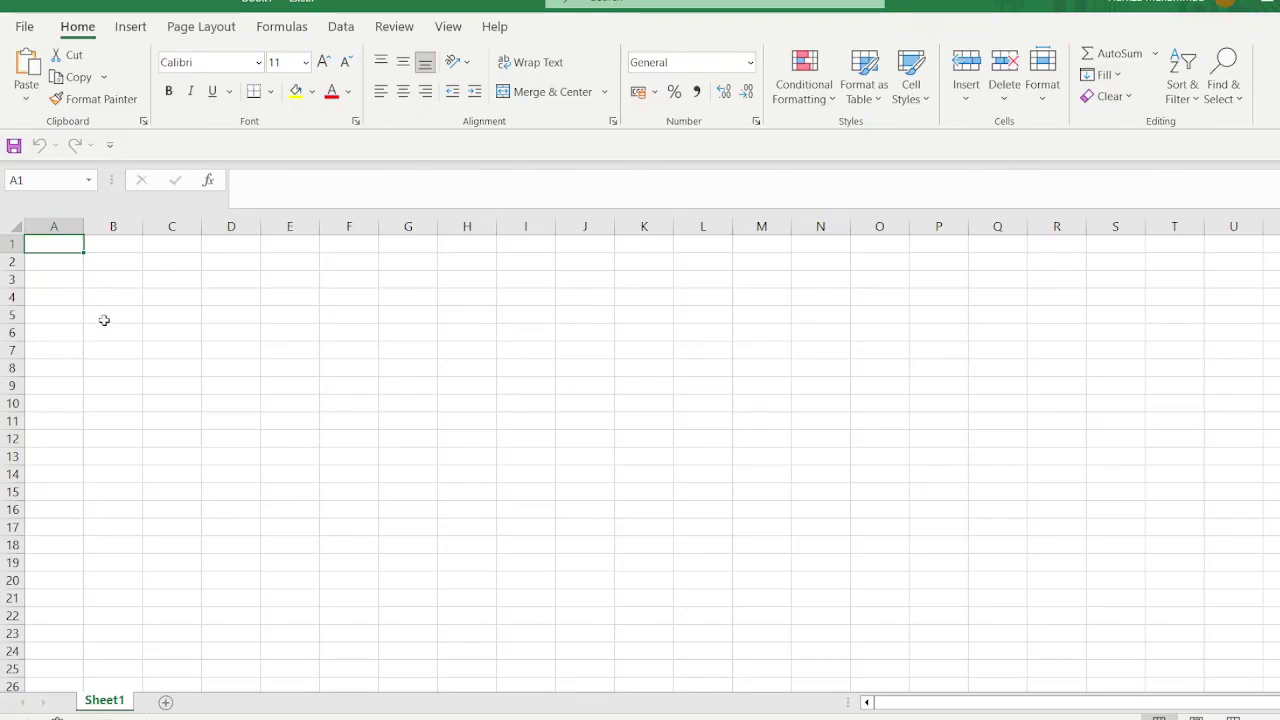
click(110, 297)
click(70, 246)
key(ctrl+v)
click(467, 492)
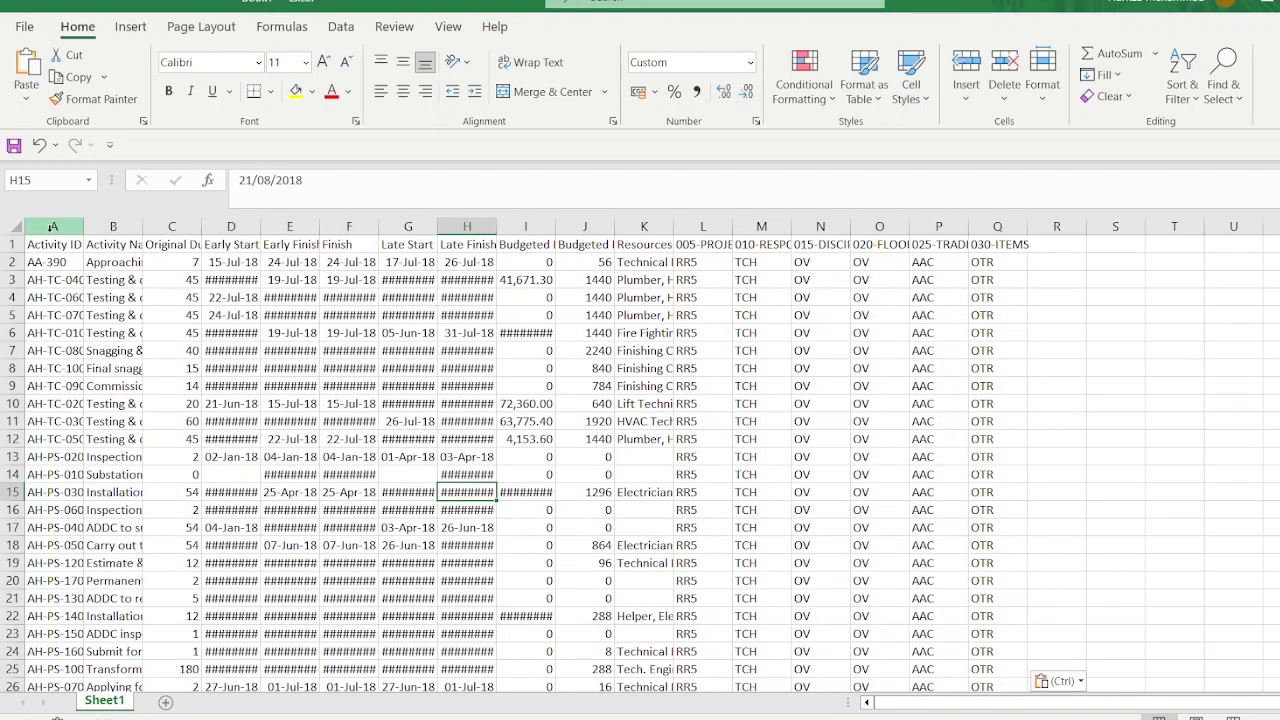
Step: Autofit all column widths on the sheet, and narrow the Activity Name and Original Duration columns
click(16, 226)
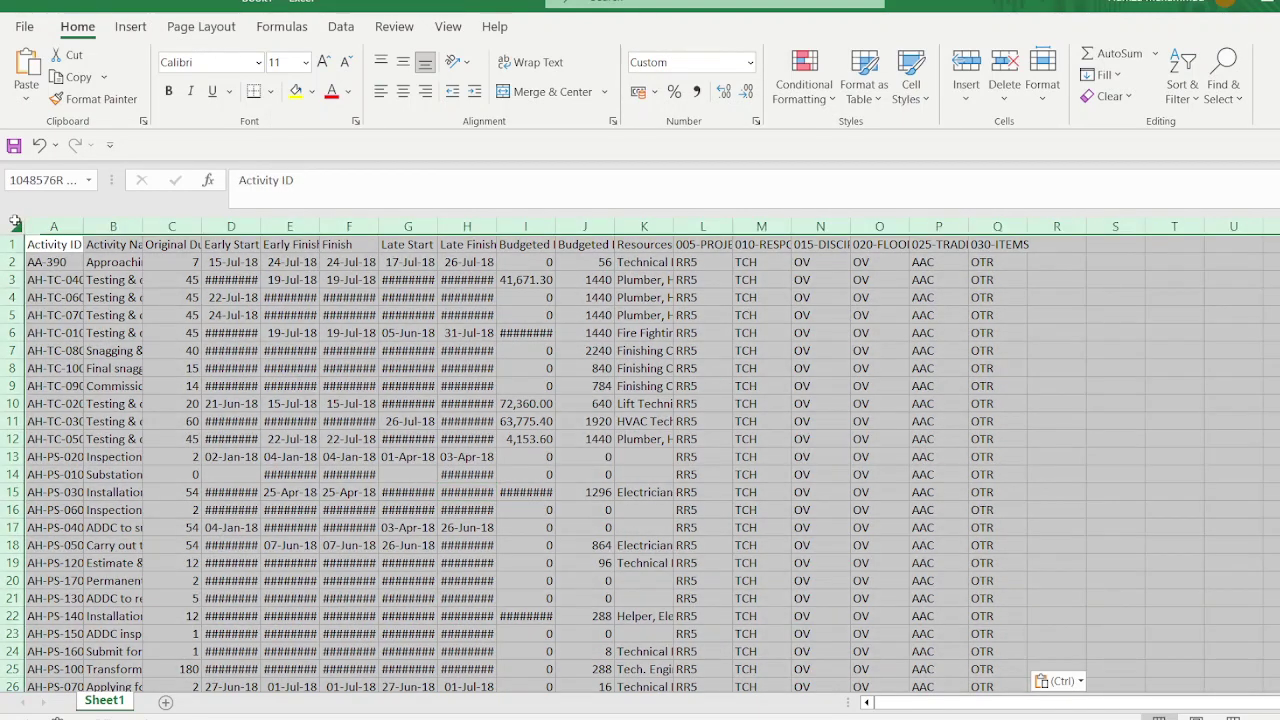
double_click(85, 224)
click(370, 384)
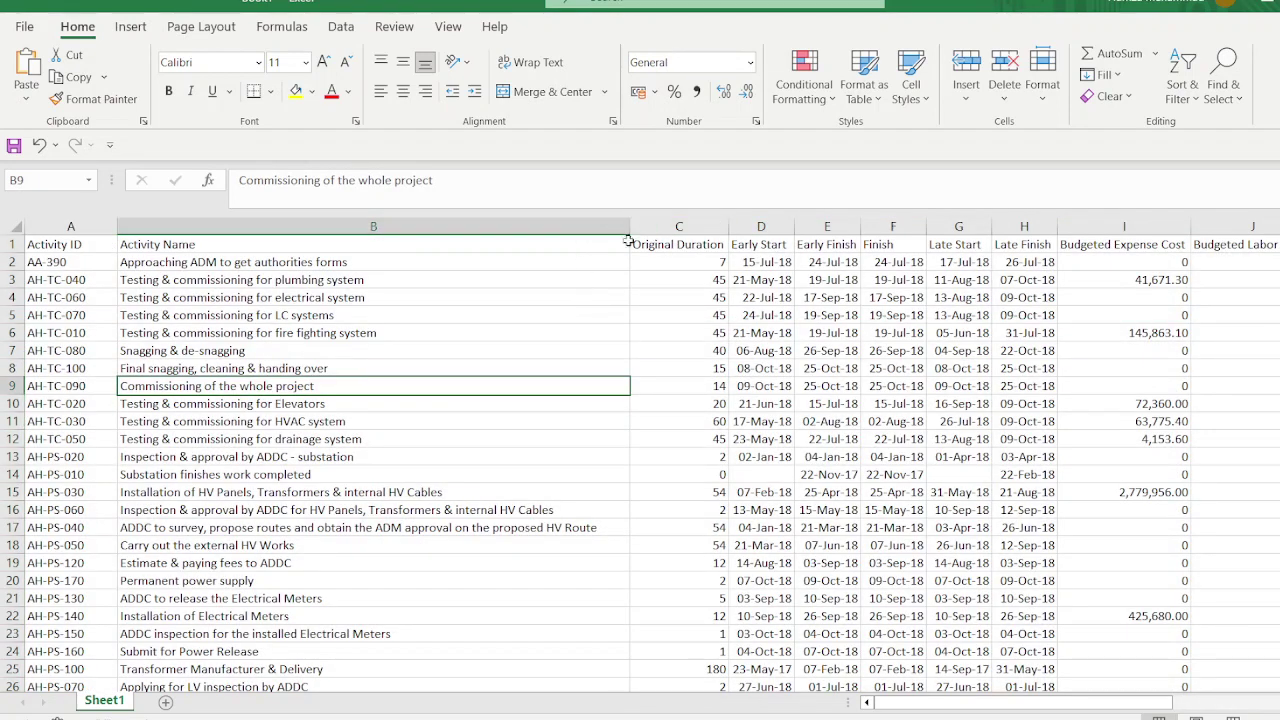
drag(626, 226, 464, 226)
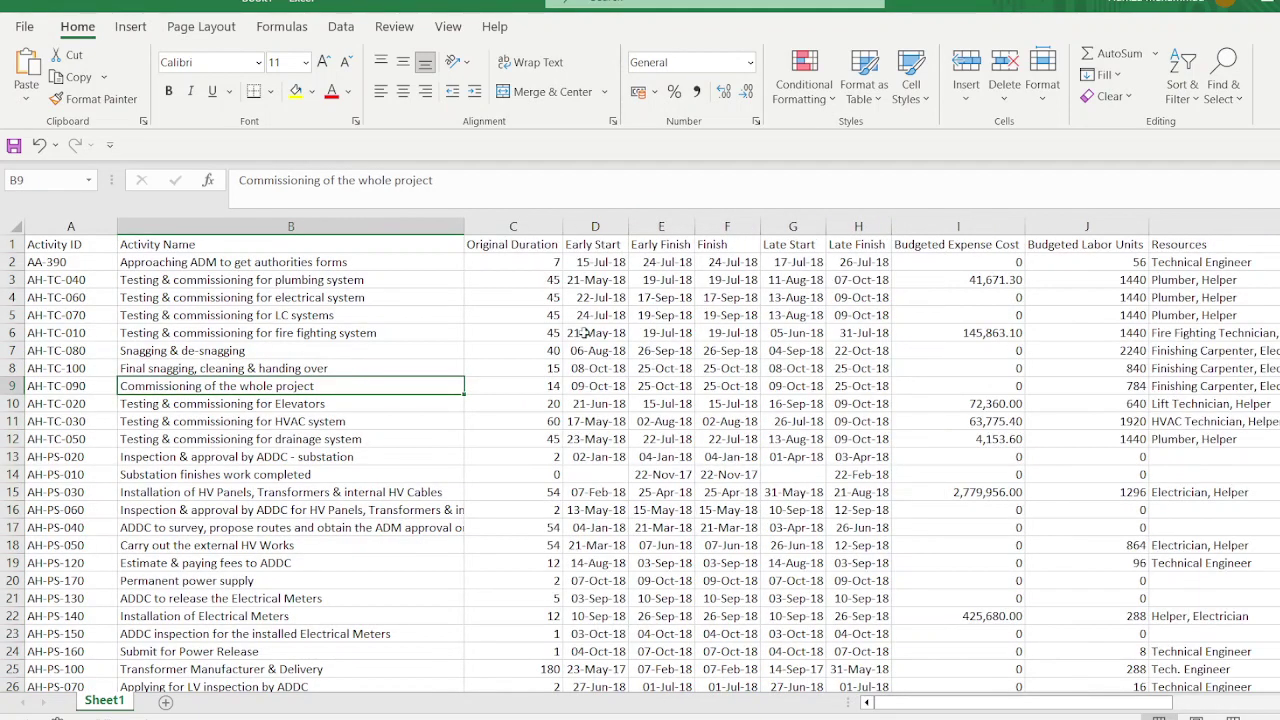
drag(563, 226, 523, 226)
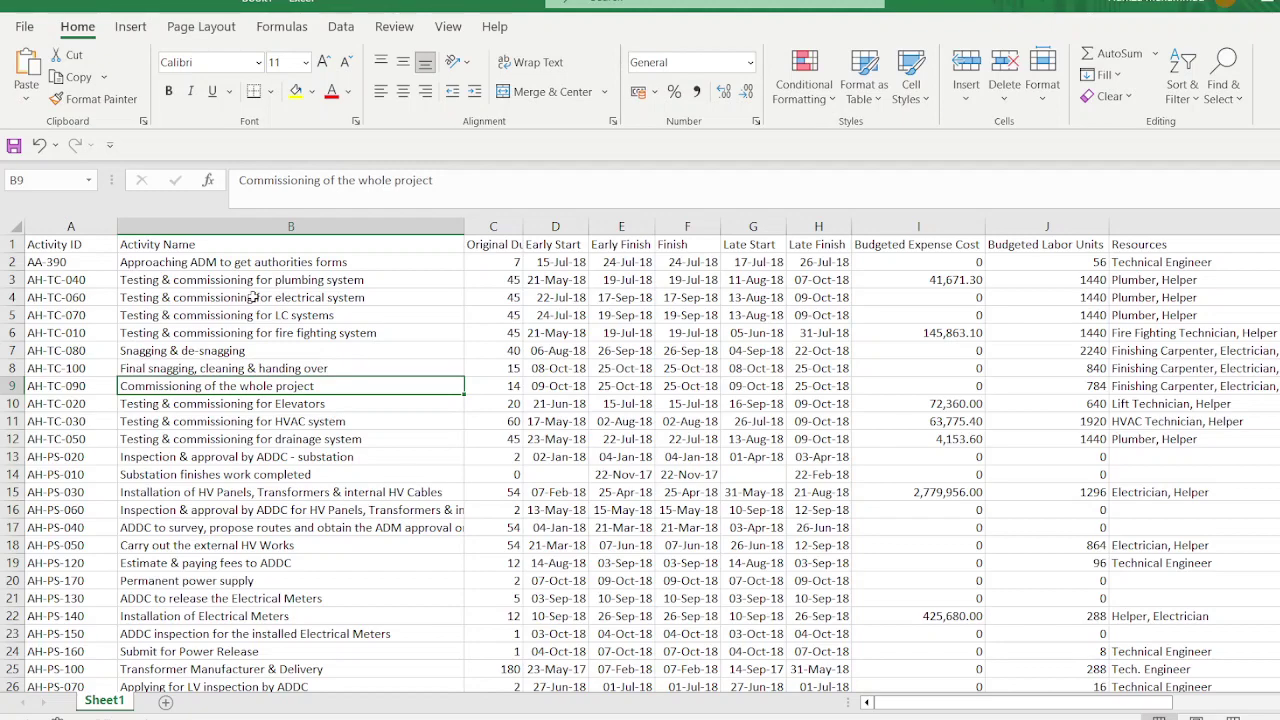
Step: Turn on text wrapping for the header row from Activity ID through 030-ITEMS
click(82, 246)
drag(82, 246, 1115, 247)
scroll(1115, 247, left, 3)
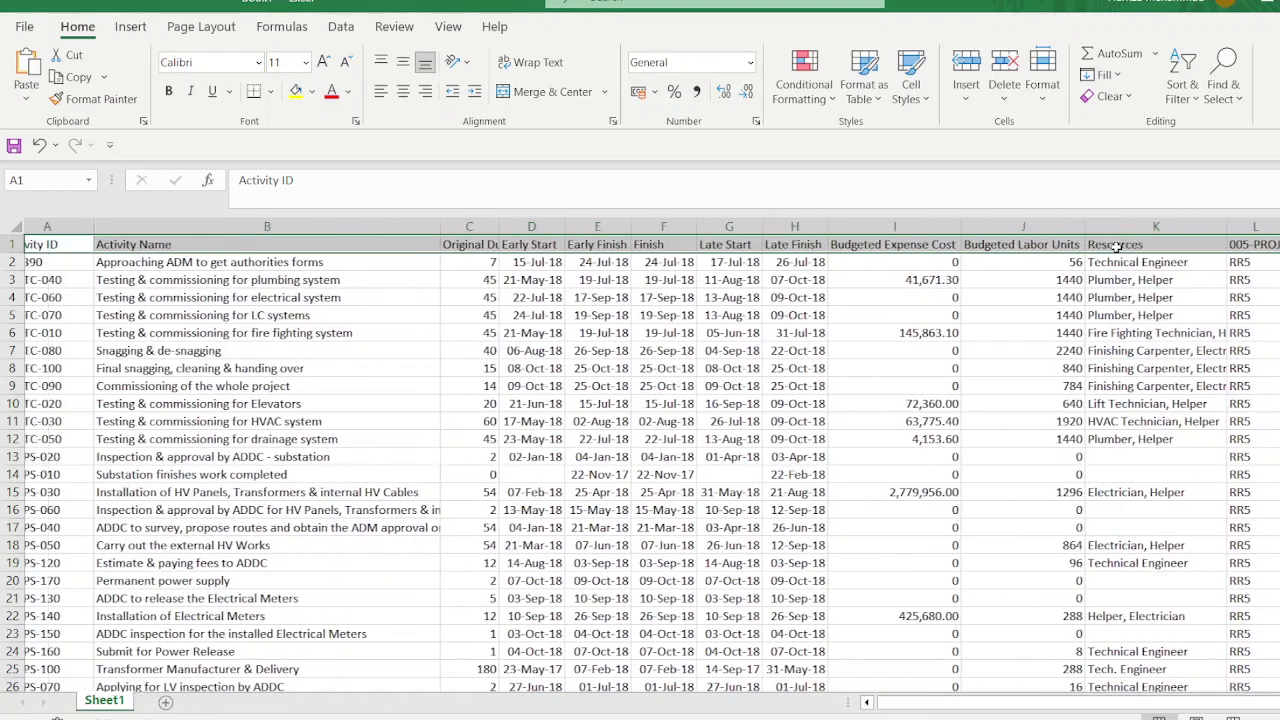
key(ctrl+1)
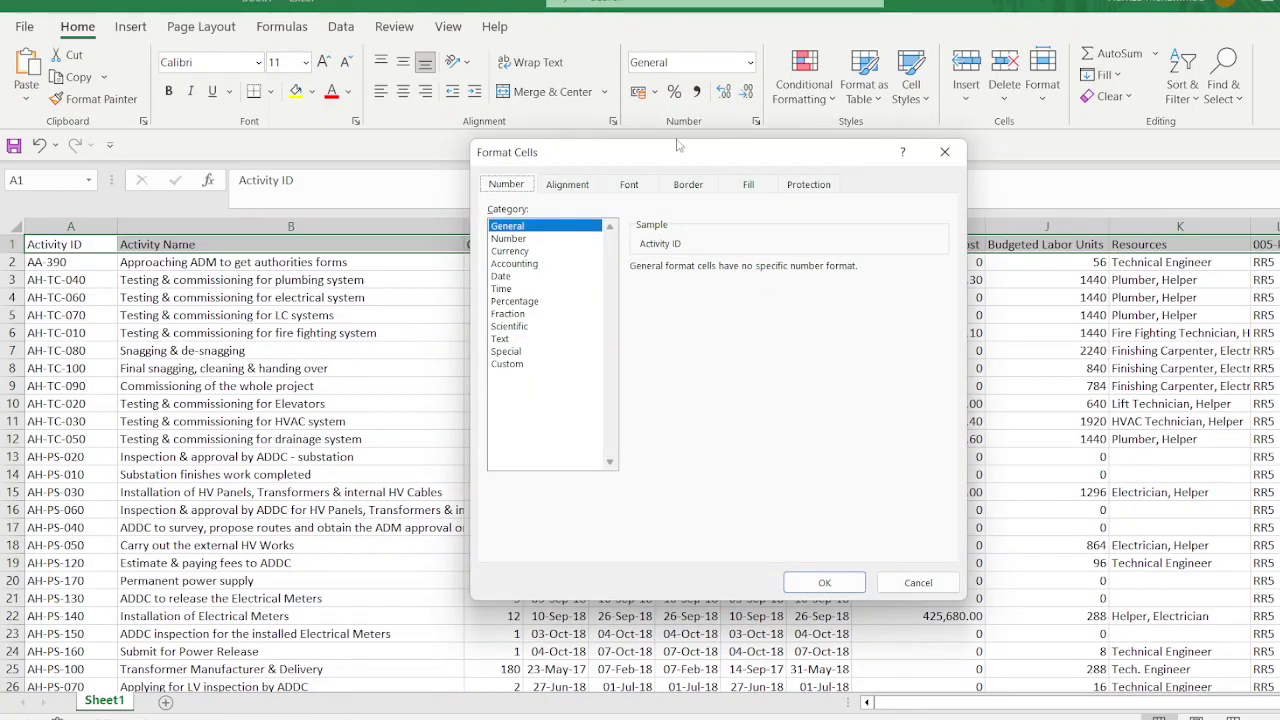
click(572, 184)
click(534, 350)
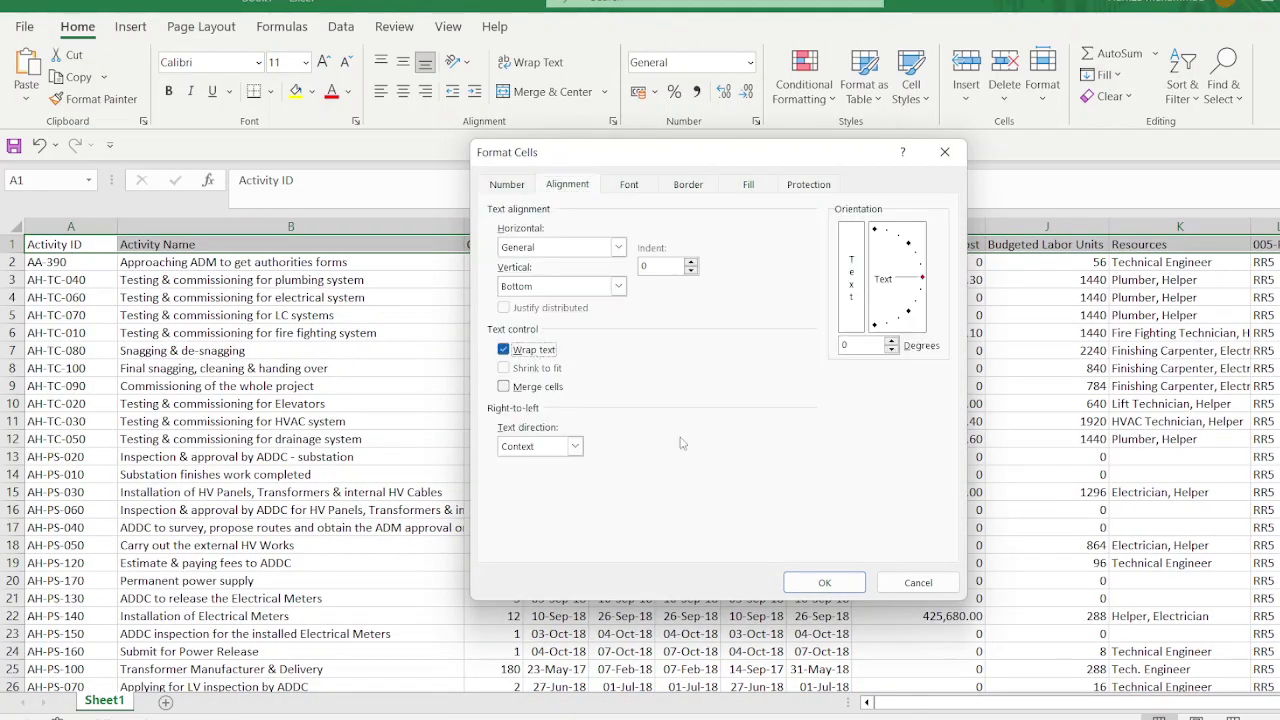
click(824, 582)
click(920, 547)
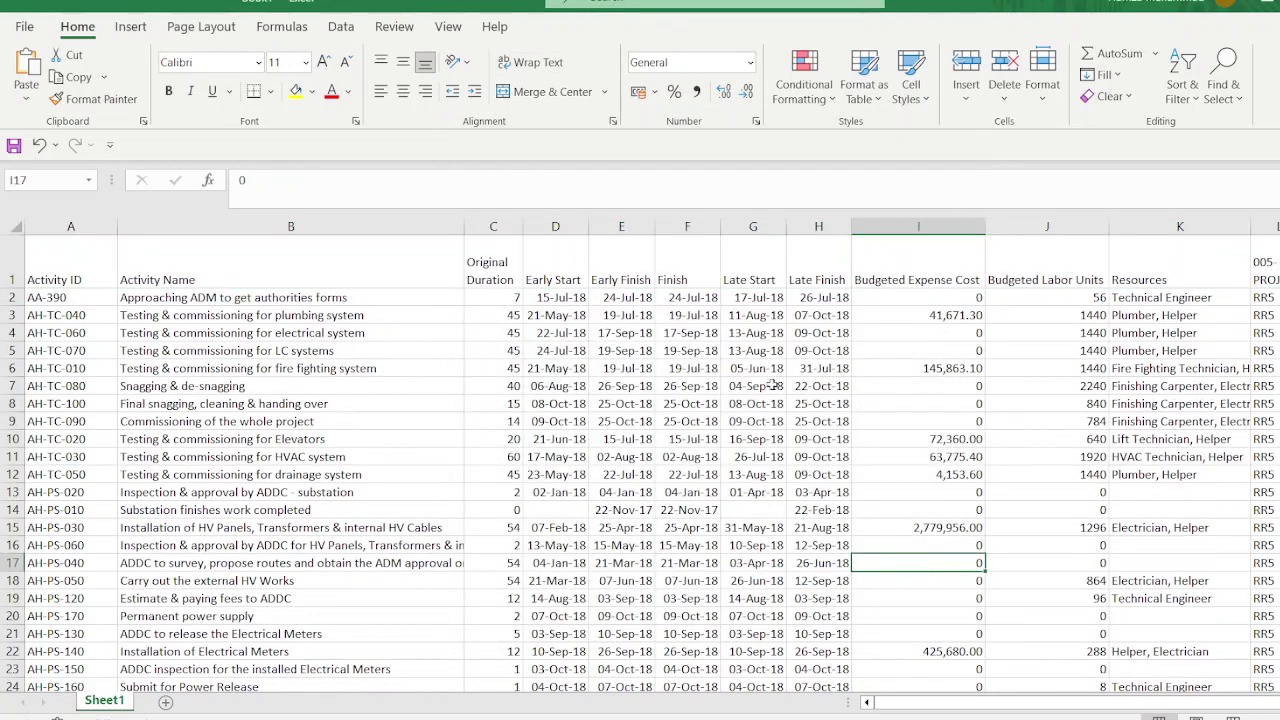
Step: Narrow the Budgeted Expense Cost, Budgeted Labor Units and Resources columns
drag(985, 227, 935, 228)
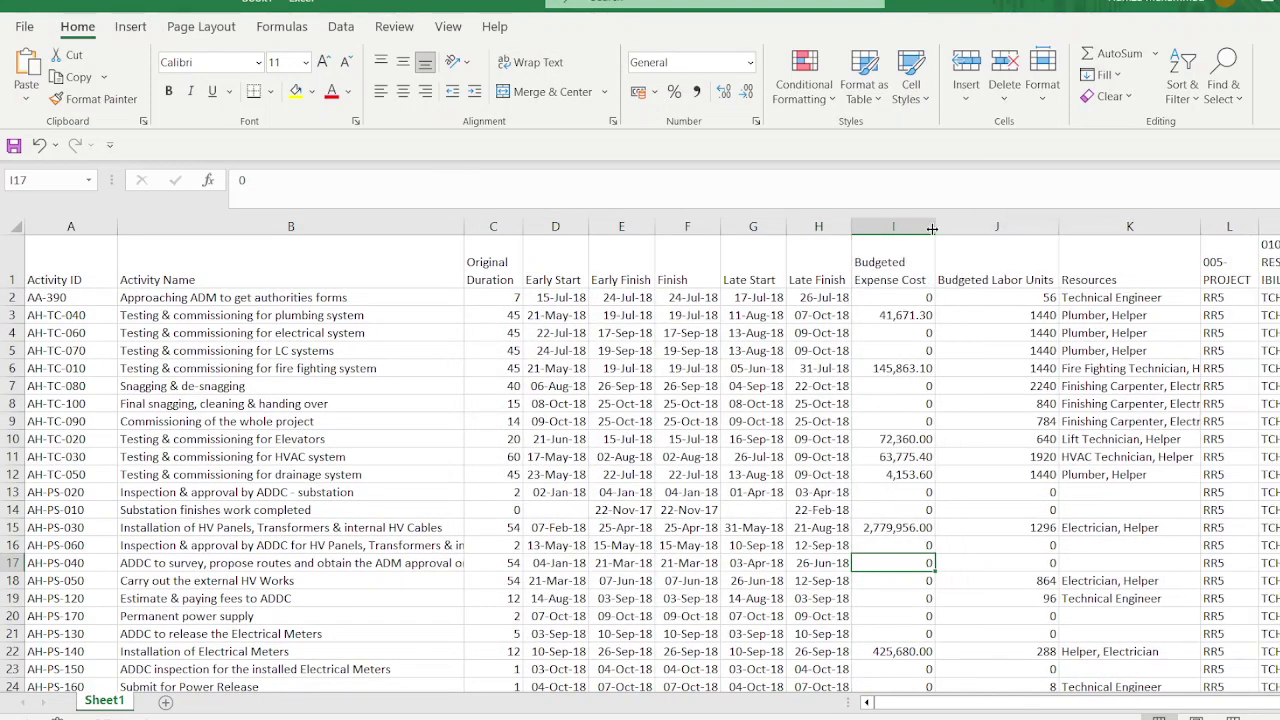
drag(1057, 227, 997, 227)
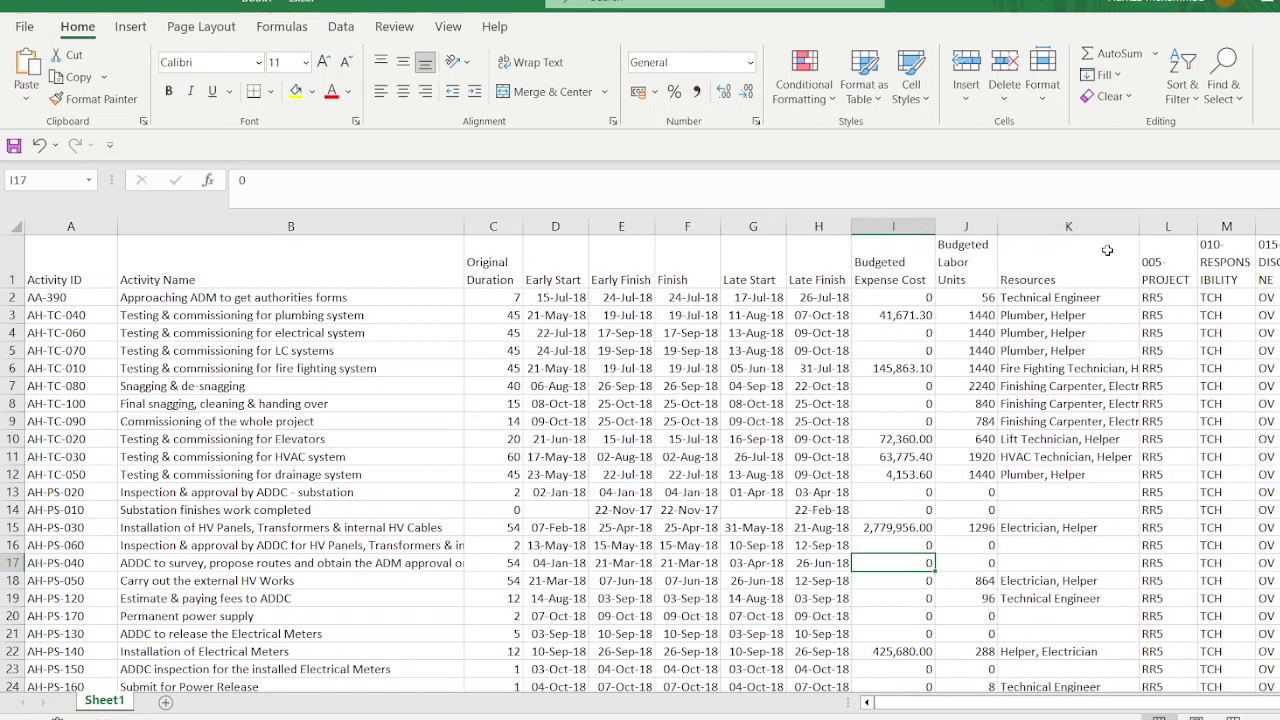
click(1045, 317)
drag(1140, 228, 1088, 228)
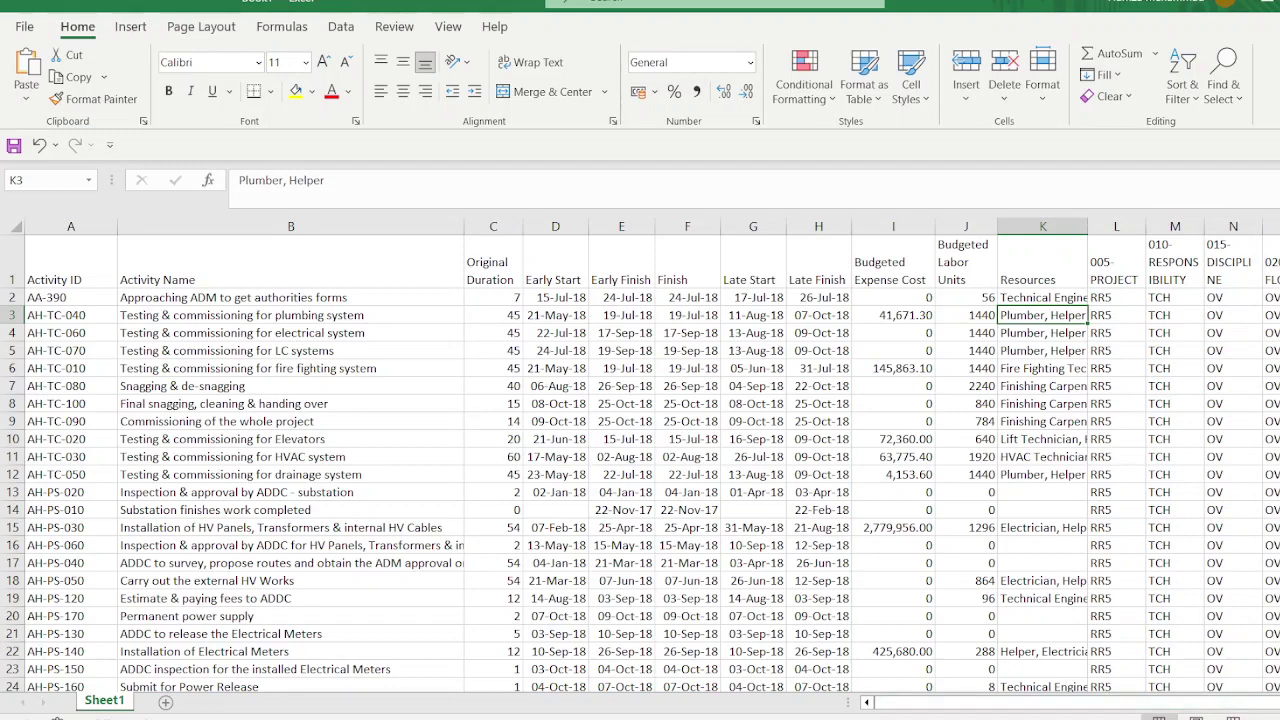
Step: Look over the activity code columns, from 005-PROJECT to 030-ITEMS, and their code values
scroll(722, 282, right, 3)
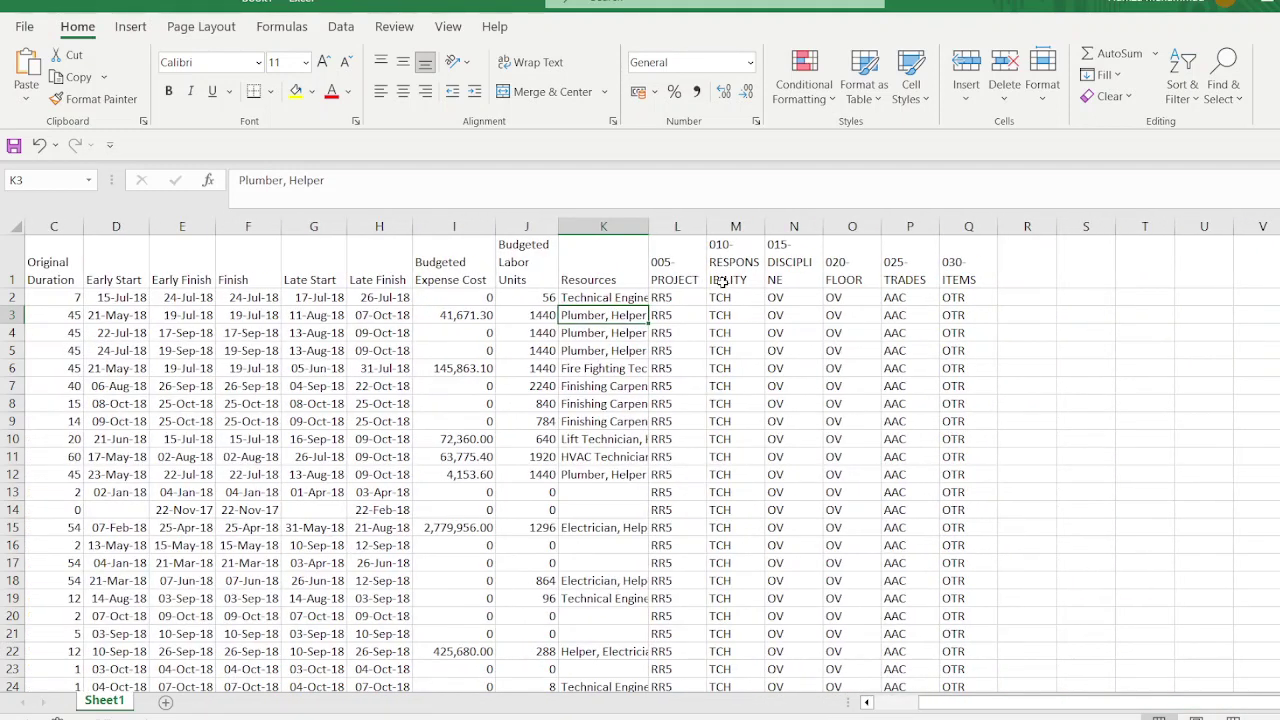
click(722, 282)
click(813, 278)
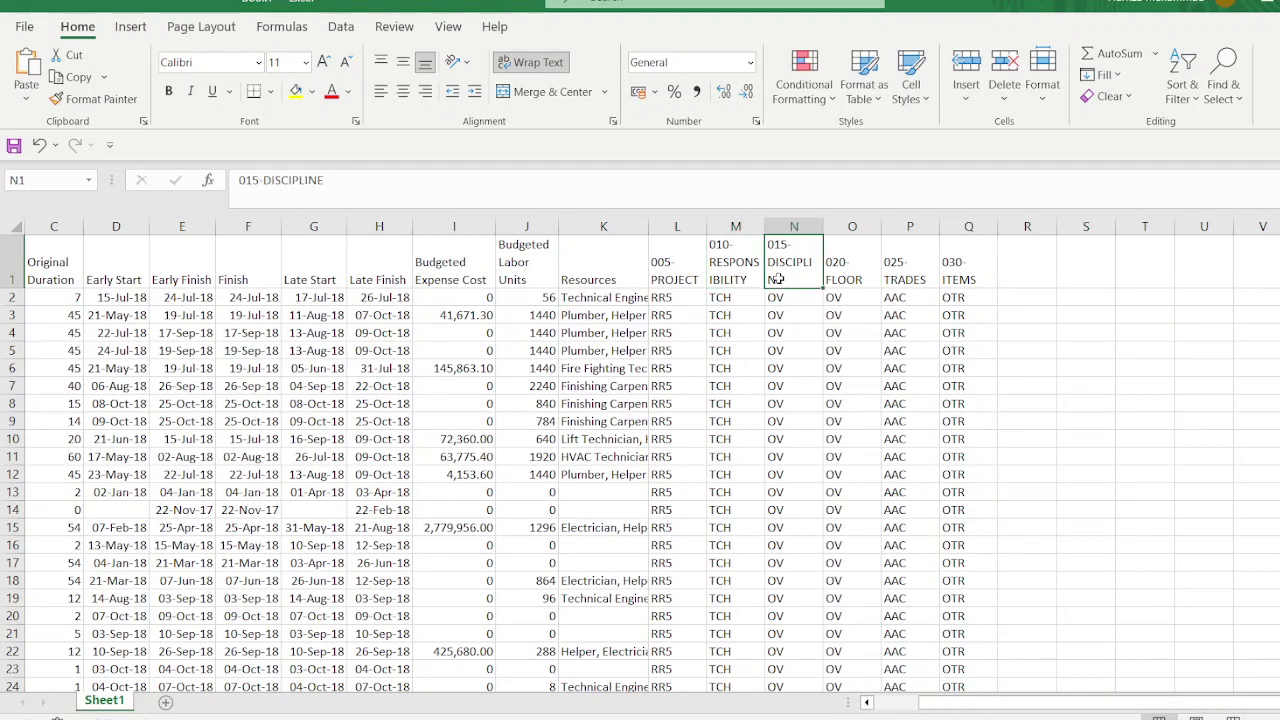
click(836, 283)
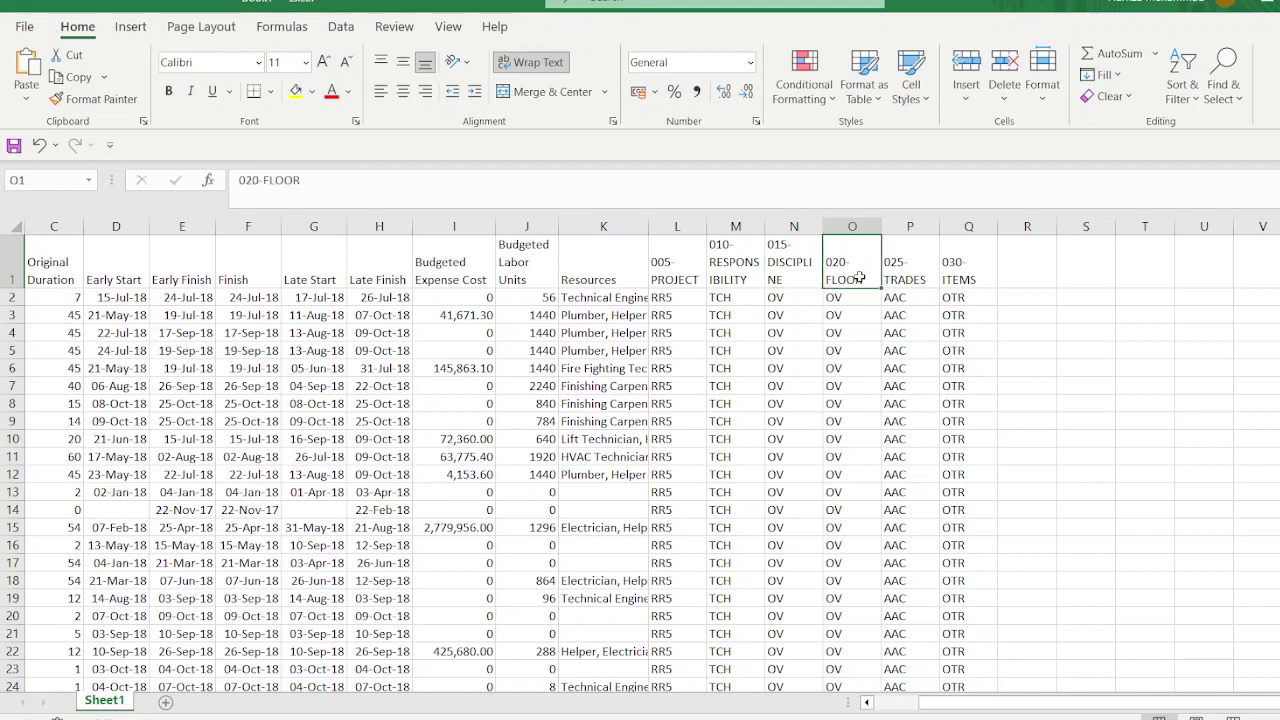
click(905, 283)
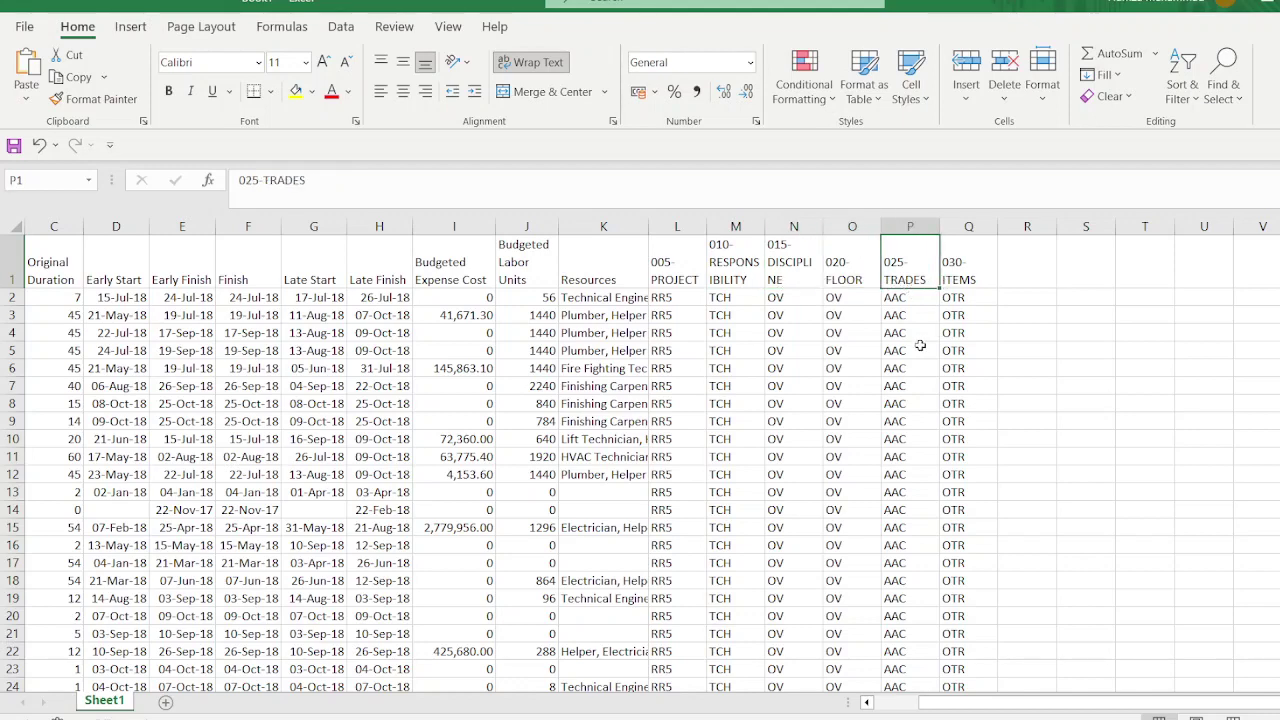
click(675, 301)
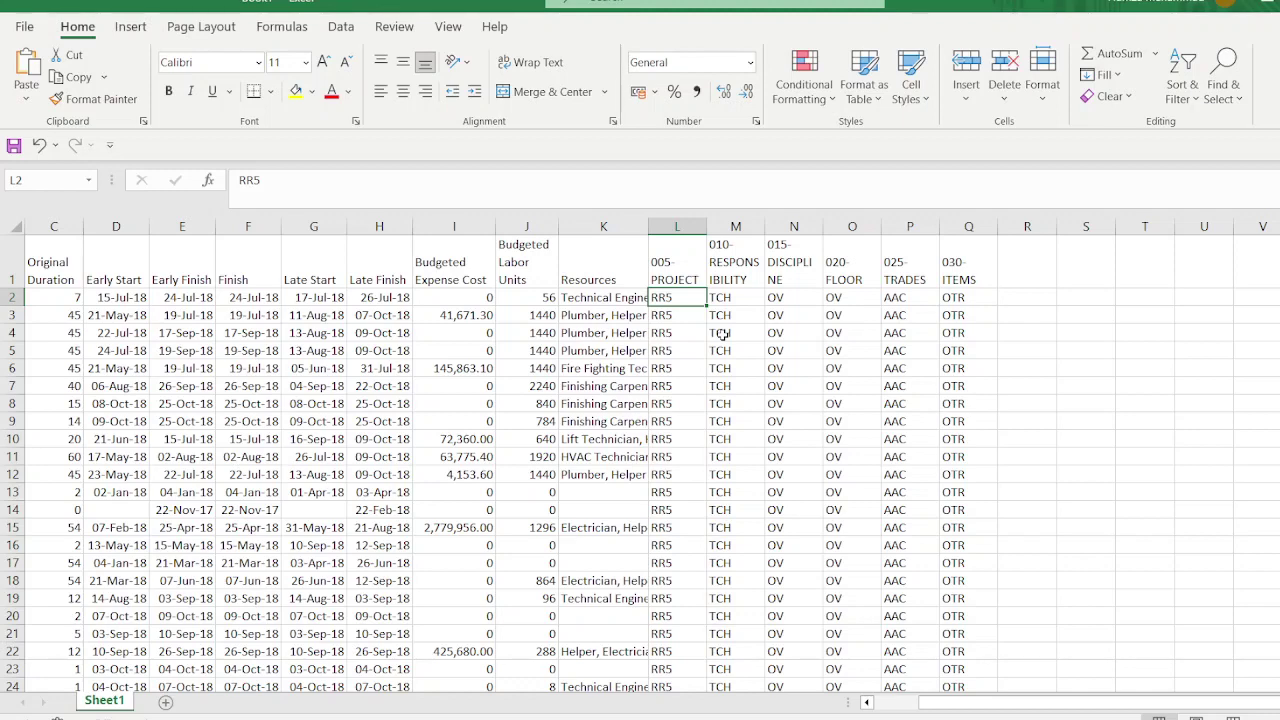
Step: Add a new worksheet, and in Primavera P6 display the project's 005-PROJECT activity code values
click(166, 703)
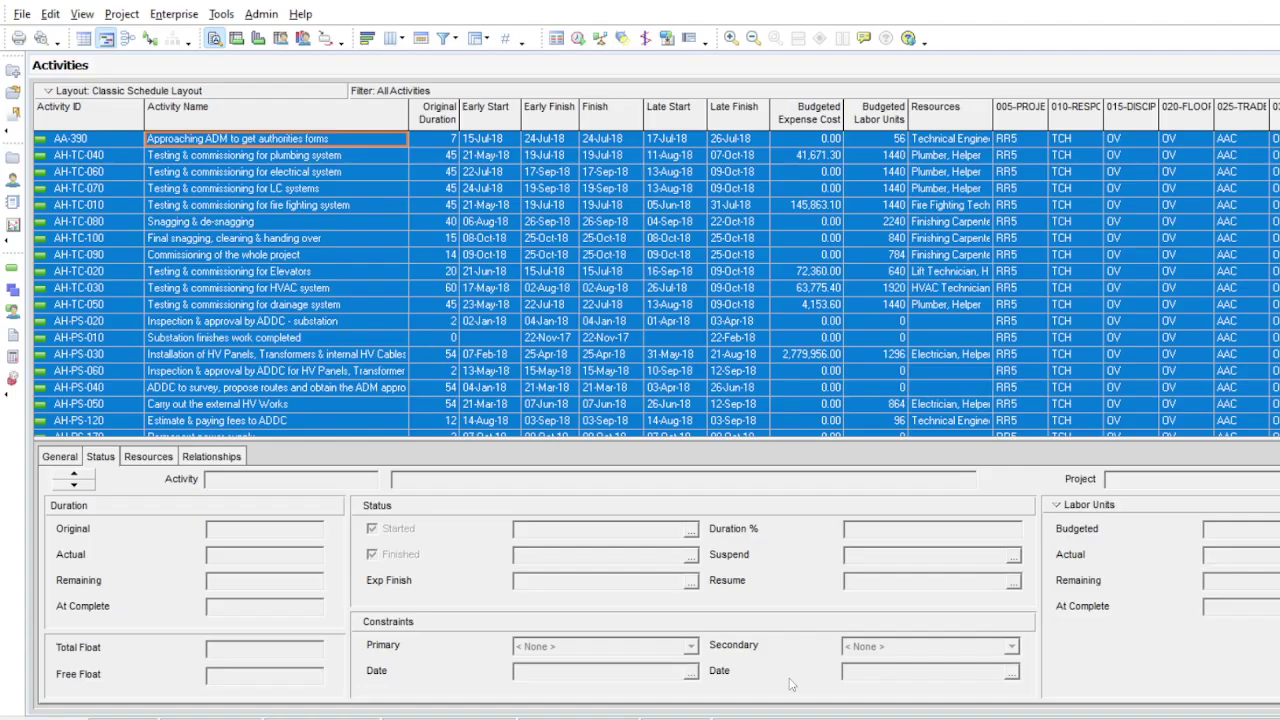
click(261, 138)
click(172, 14)
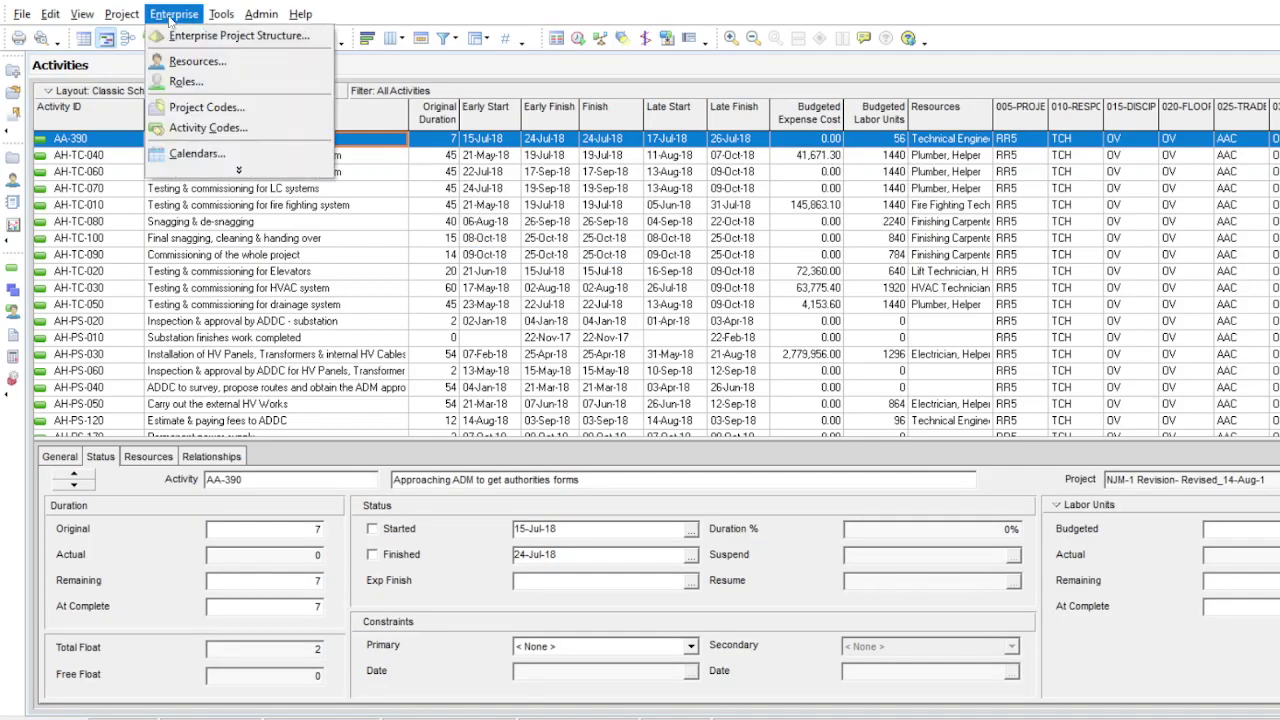
click(205, 128)
click(750, 247)
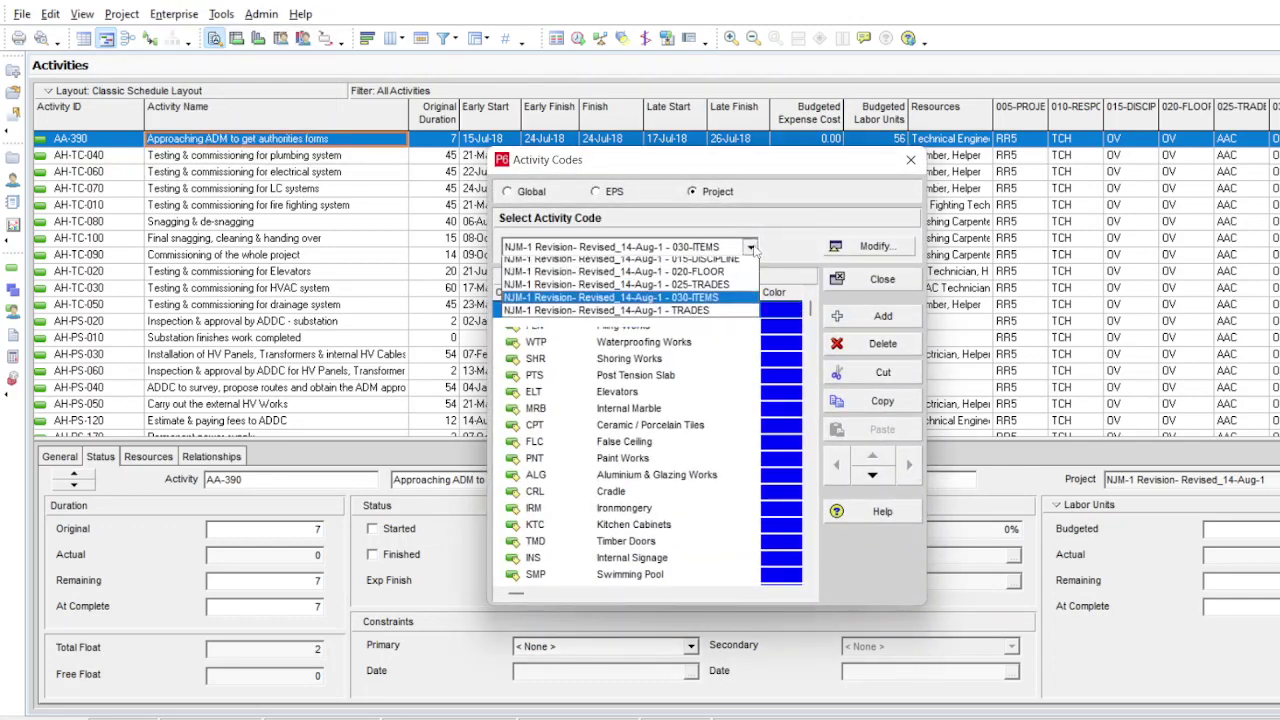
click(630, 264)
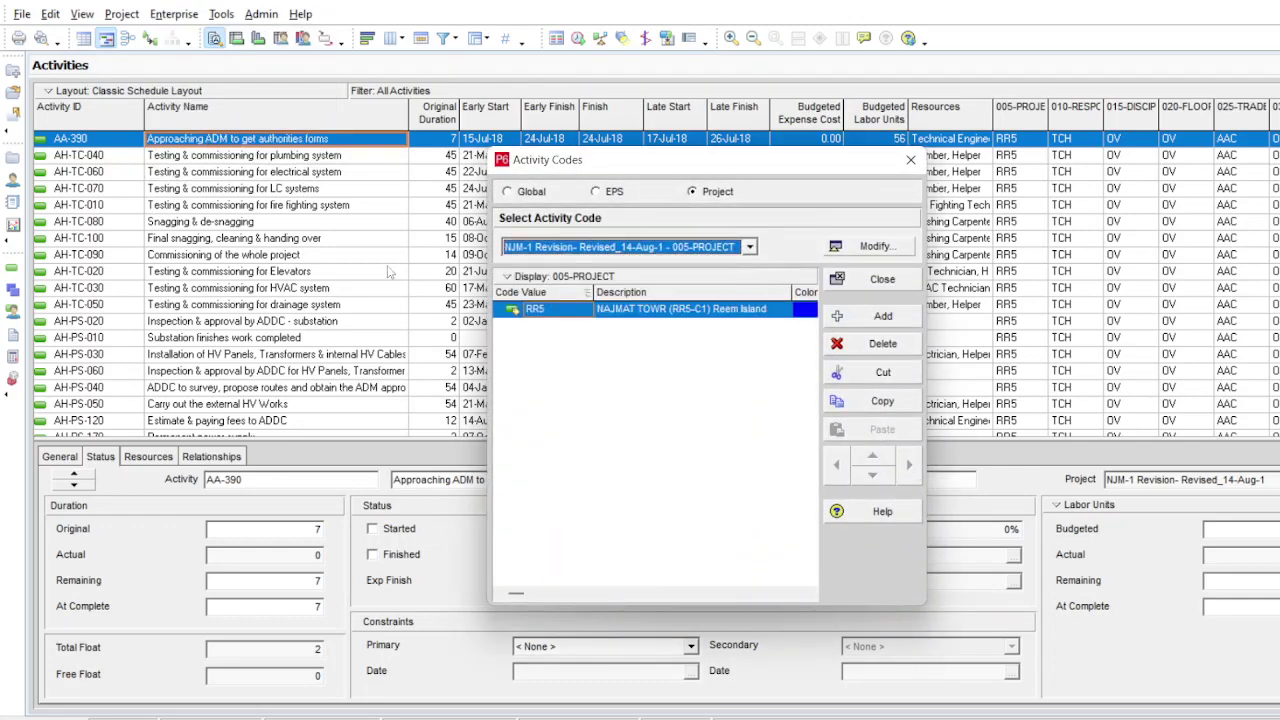
Step: Copy the RR5 code value with its description and paste it into Excel's Sheet2 at cell A1
click(648, 312)
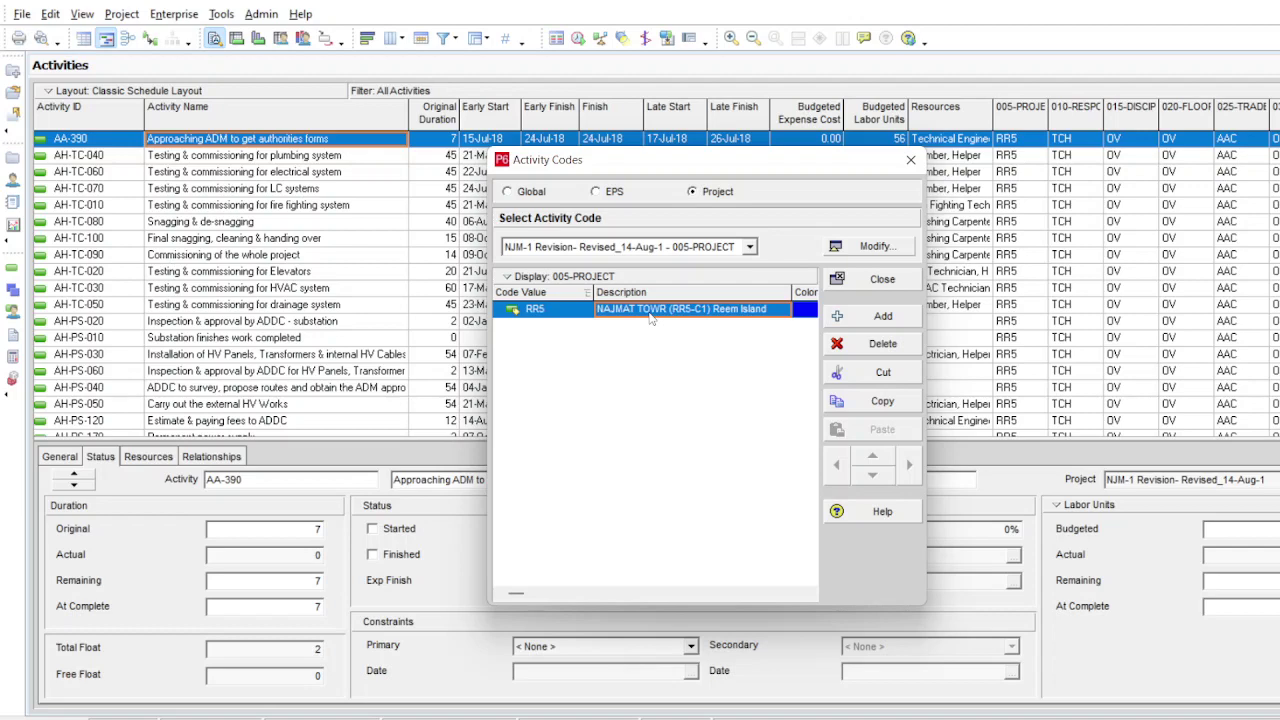
key(ctrl+c)
key(alt+Tab)
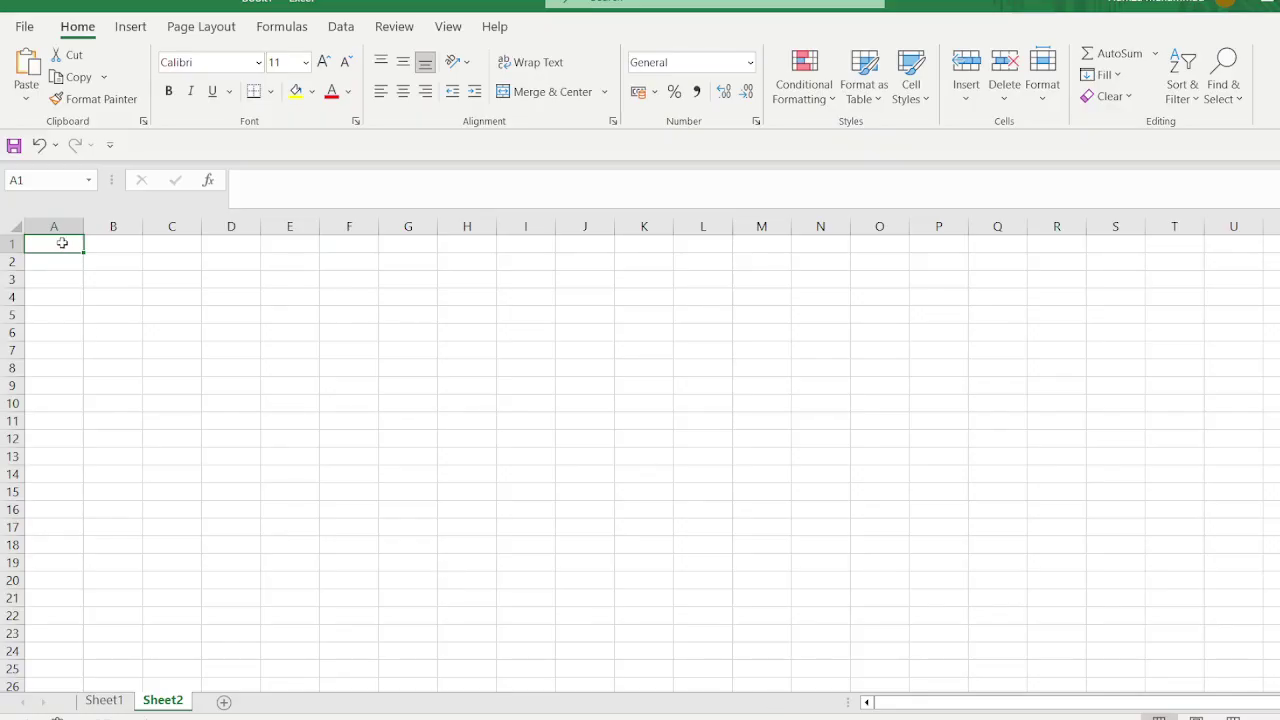
key(ctrl+v)
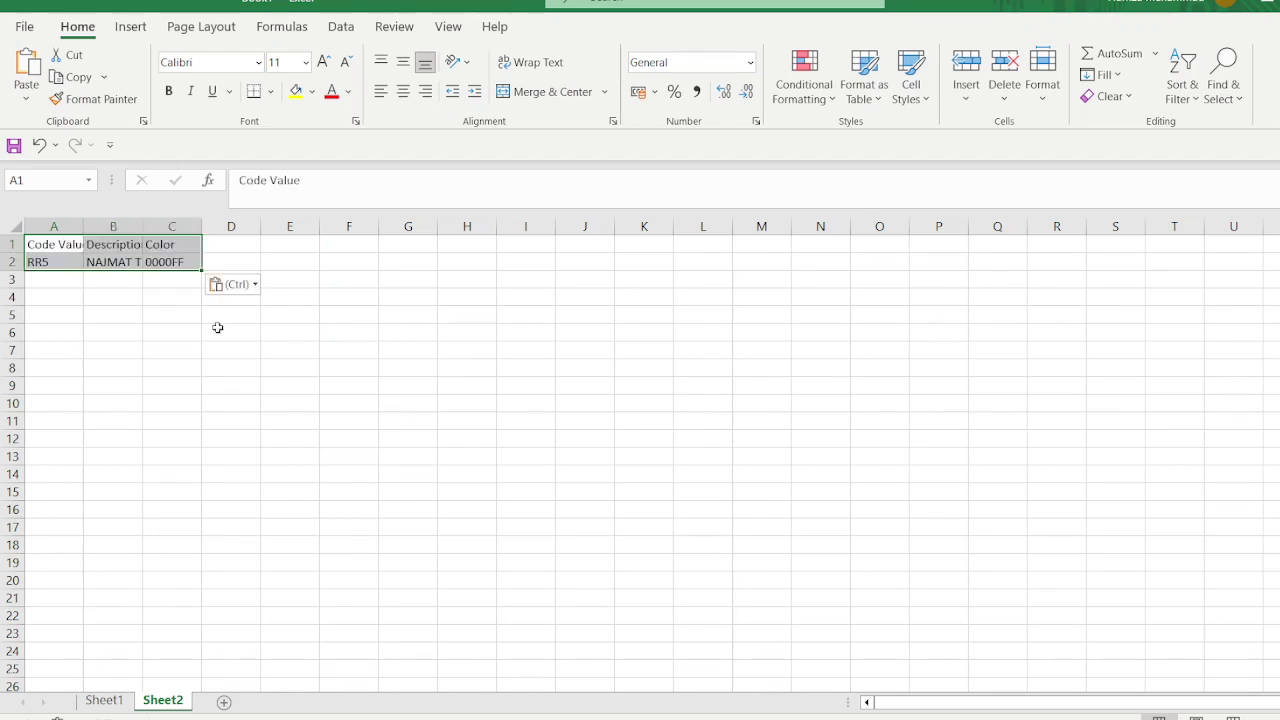
Step: Copy all 010-RESPONSIBILITY code values with descriptions from Primavera P6 and paste them into Excel's Sheet2 at cell E1
click(890, 712)
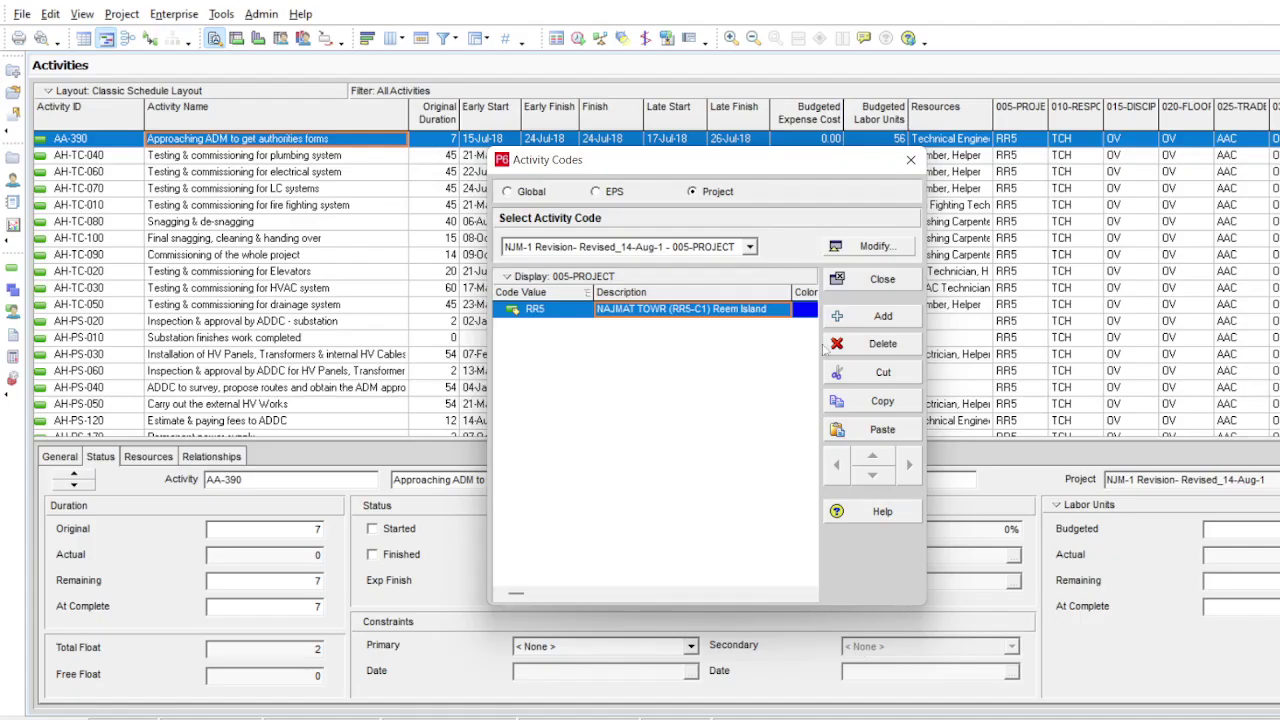
click(750, 247)
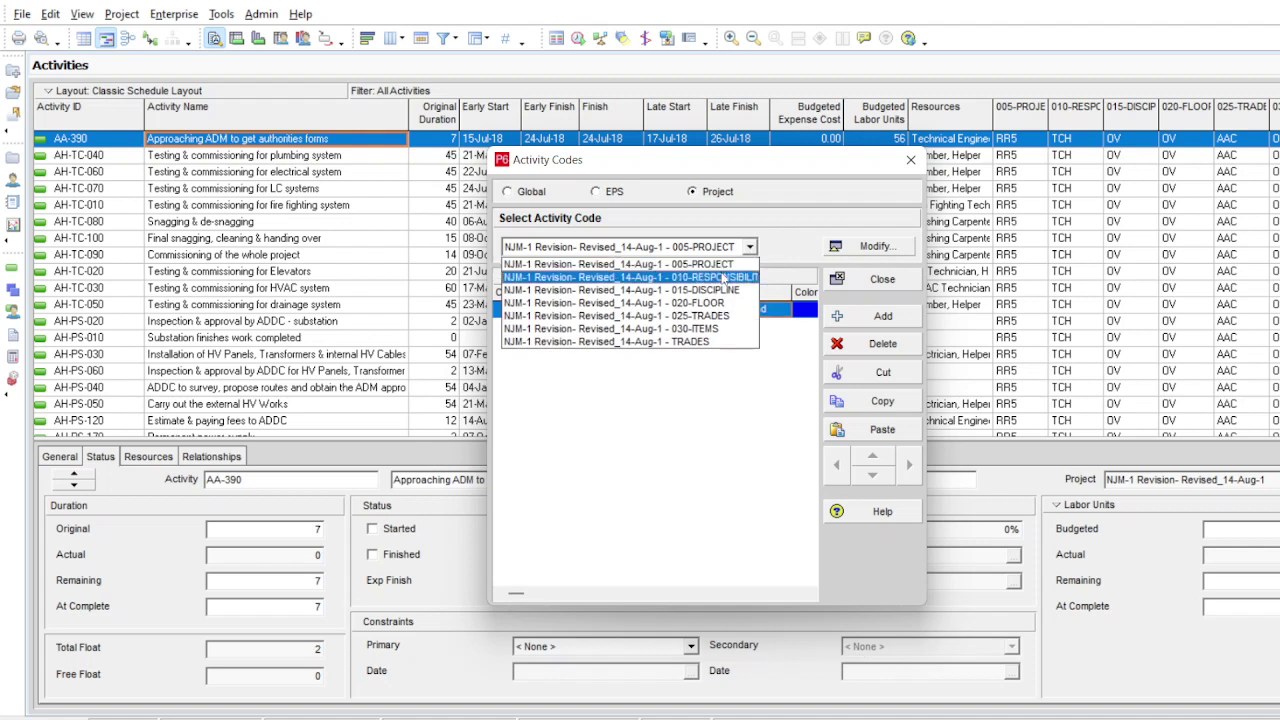
click(722, 277)
click(652, 330)
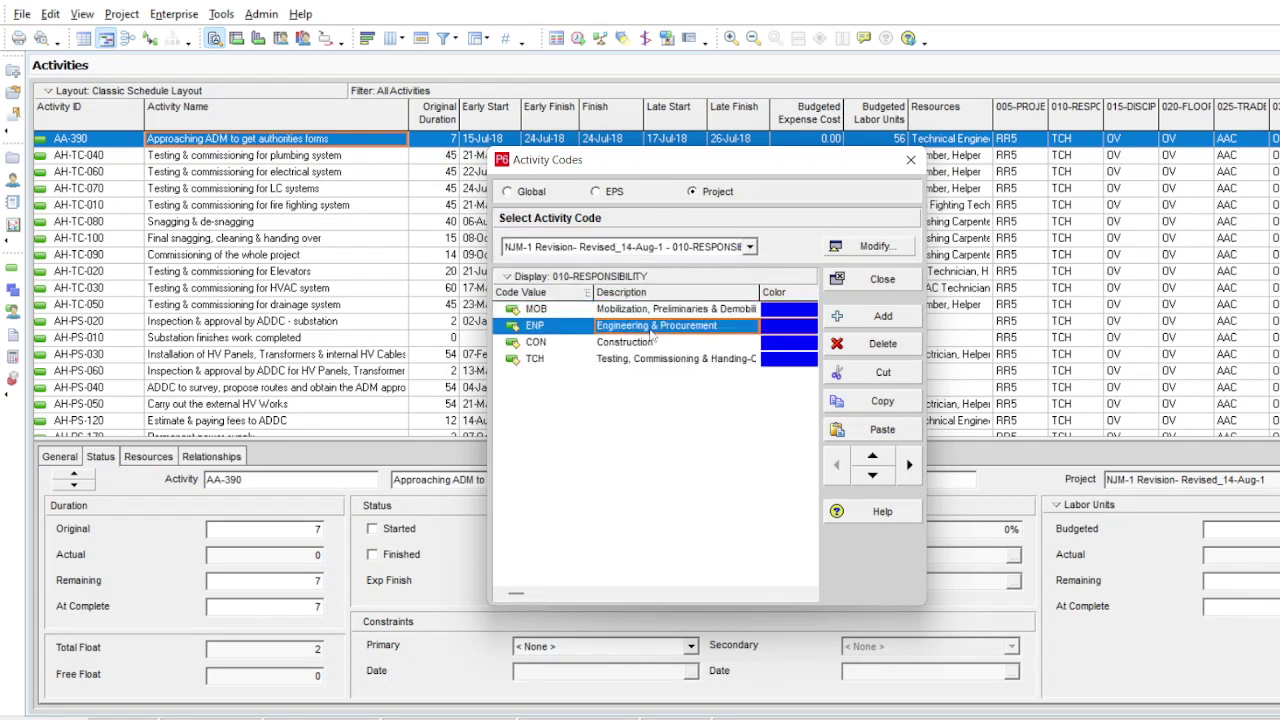
key(ctrl+a)
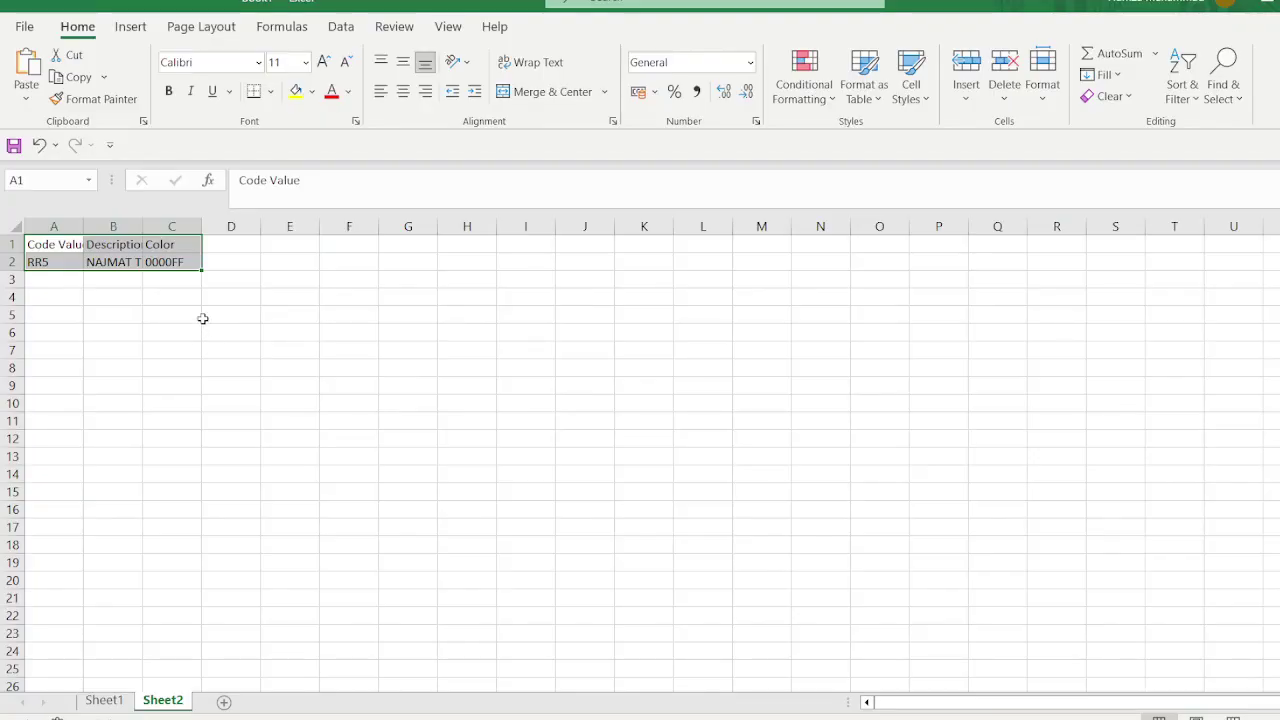
click(290, 245)
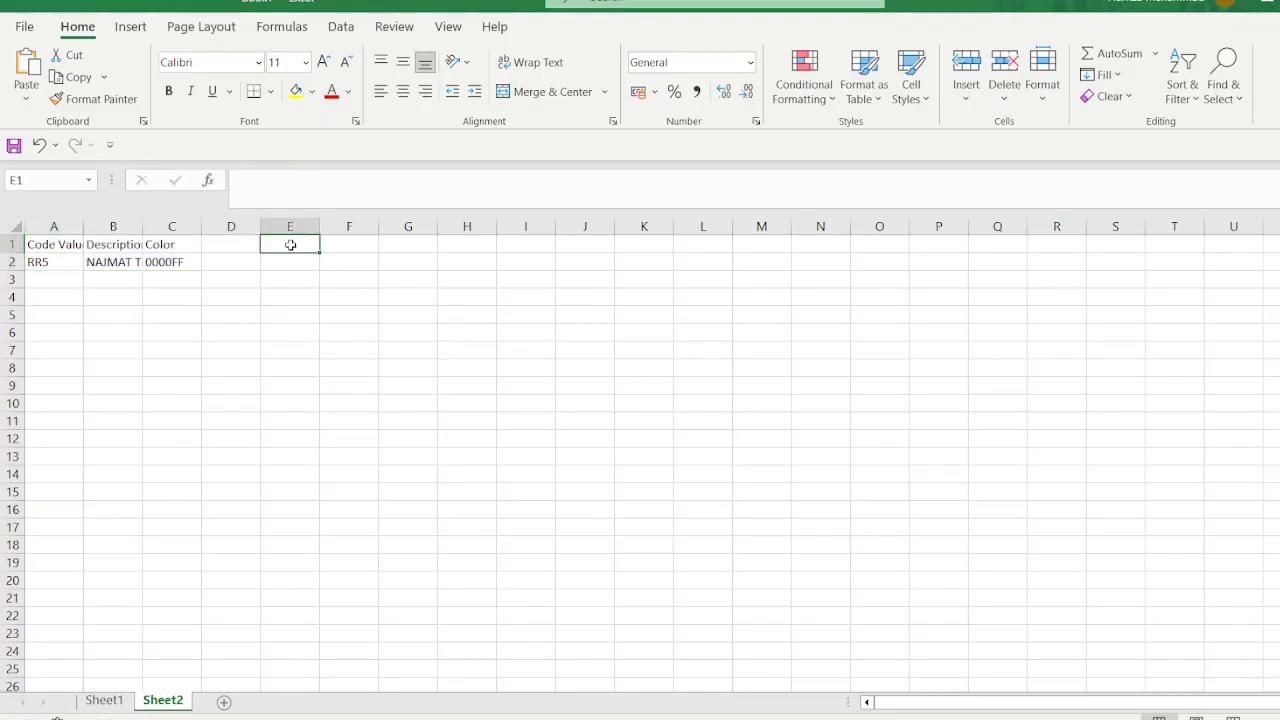
key(ctrl+v)
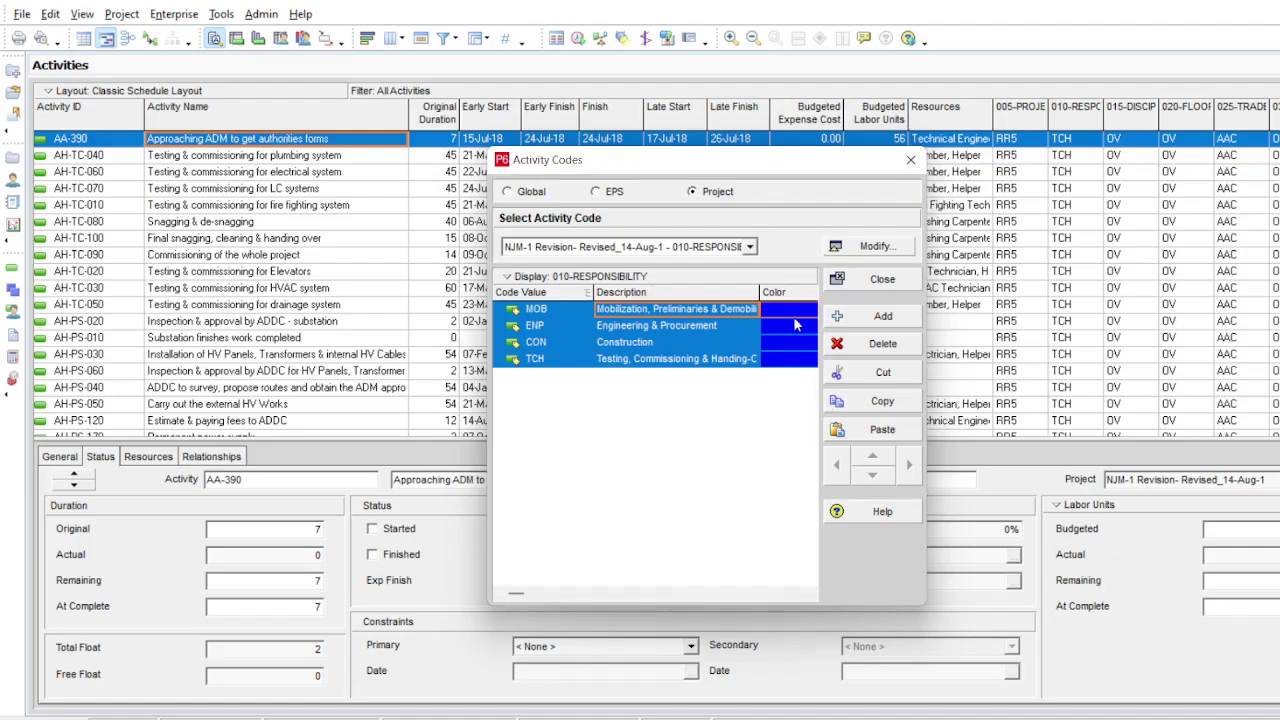
Step: Copy all 015-DISCIPLINE code values with descriptions from Primavera P6 and paste them into Excel's Sheet2 at cell I1
click(750, 247)
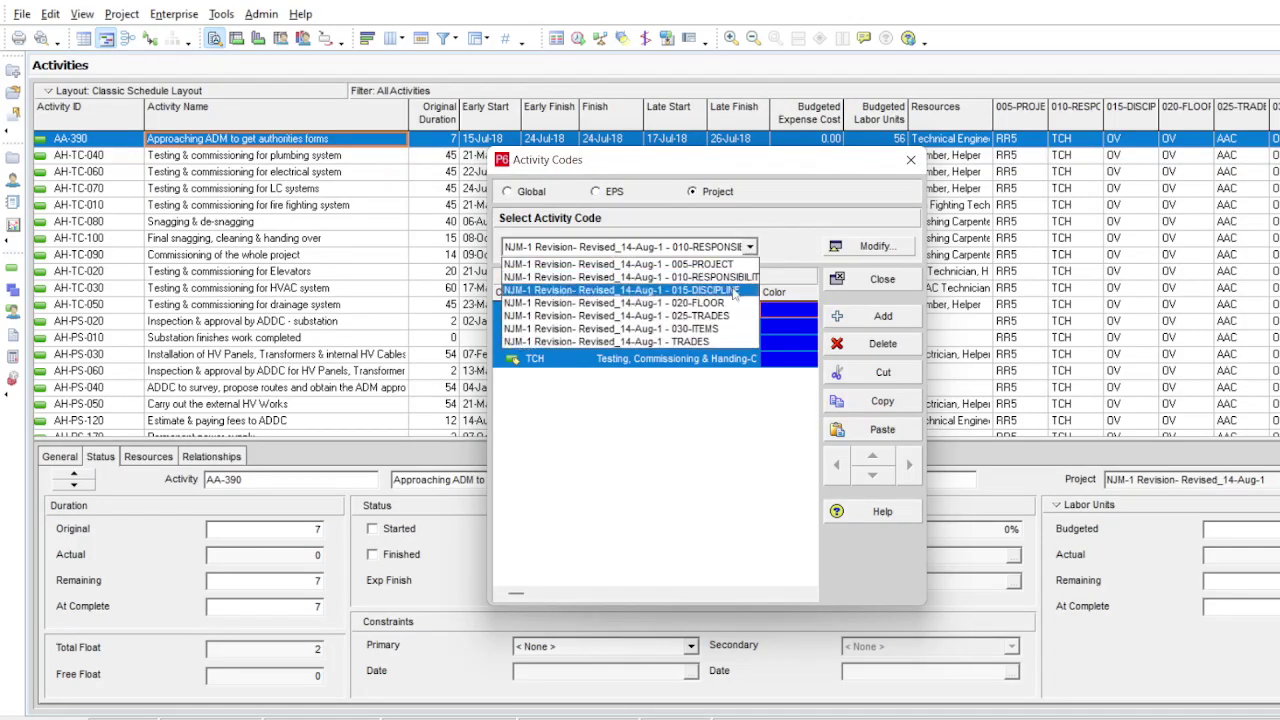
click(620, 289)
click(624, 344)
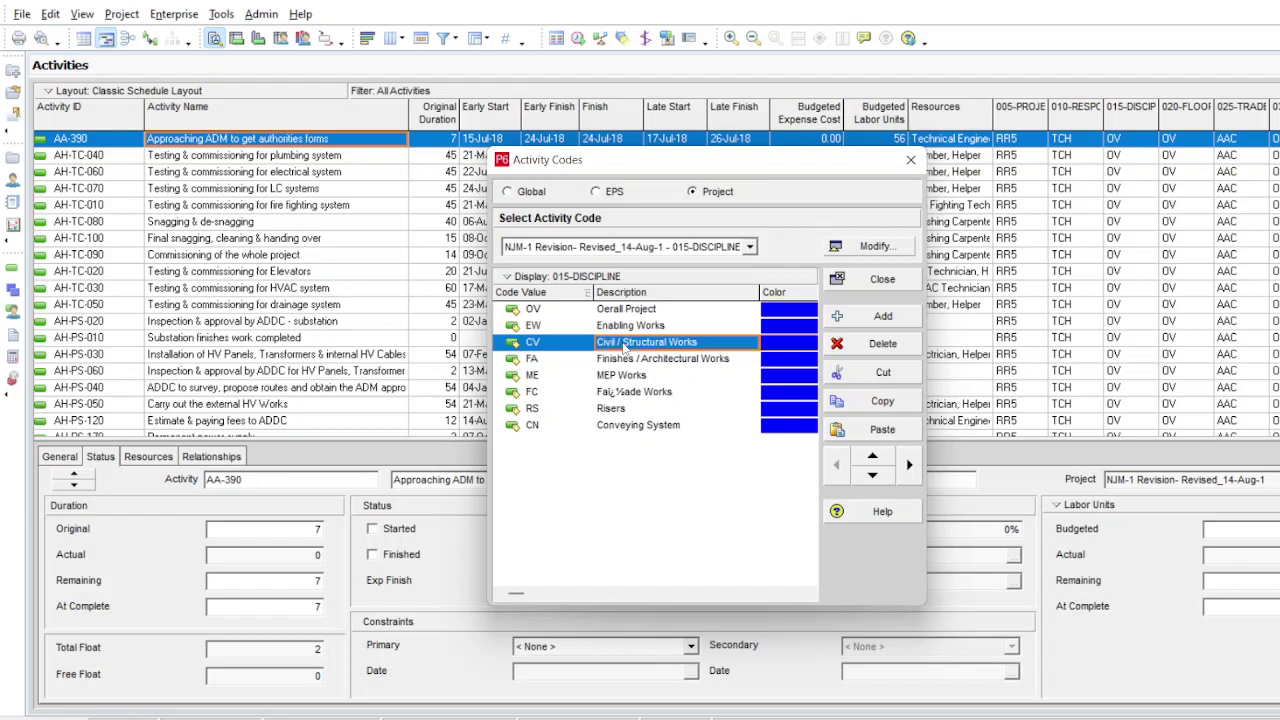
click(623, 344)
click(640, 358)
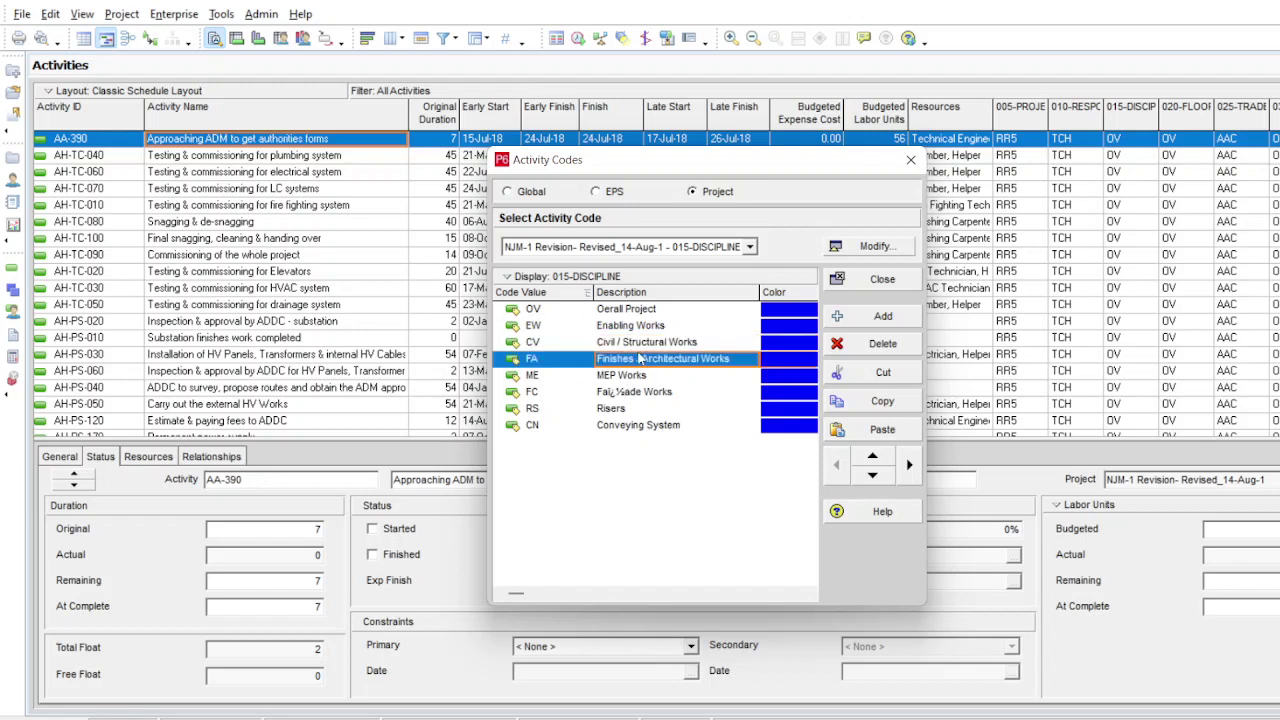
key(ctrl+a)
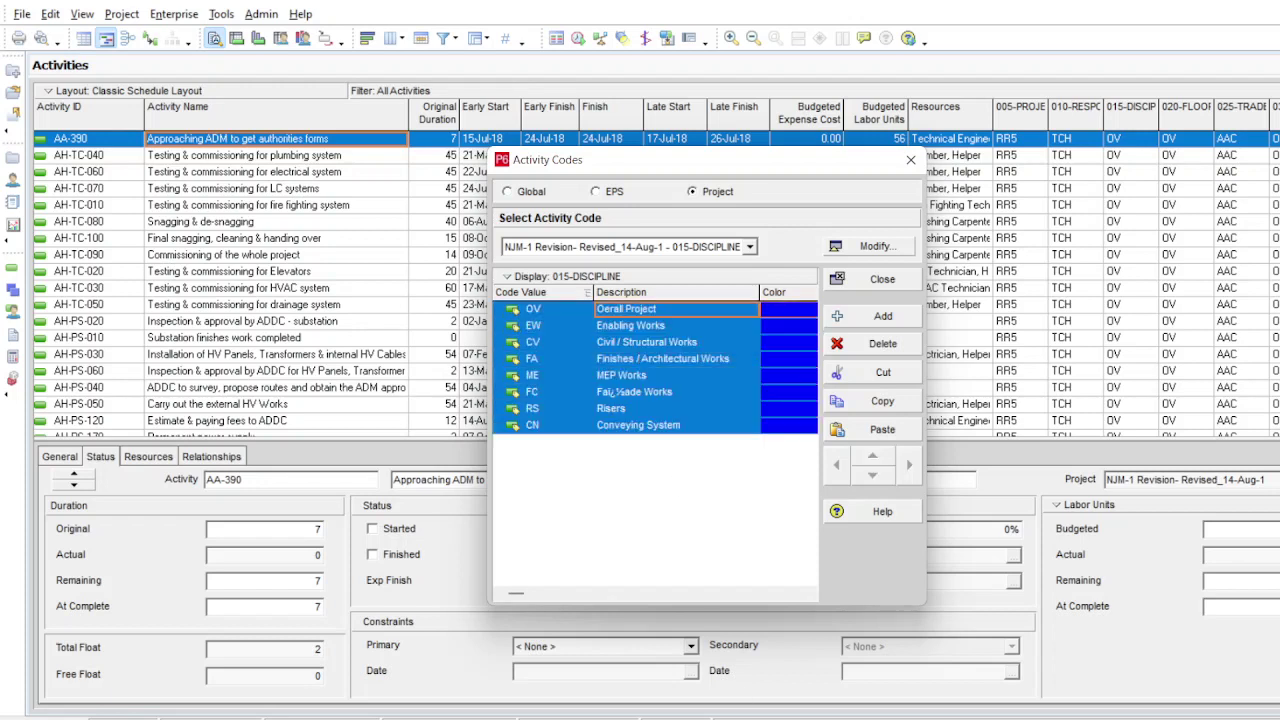
key(alt+Tab)
click(531, 244)
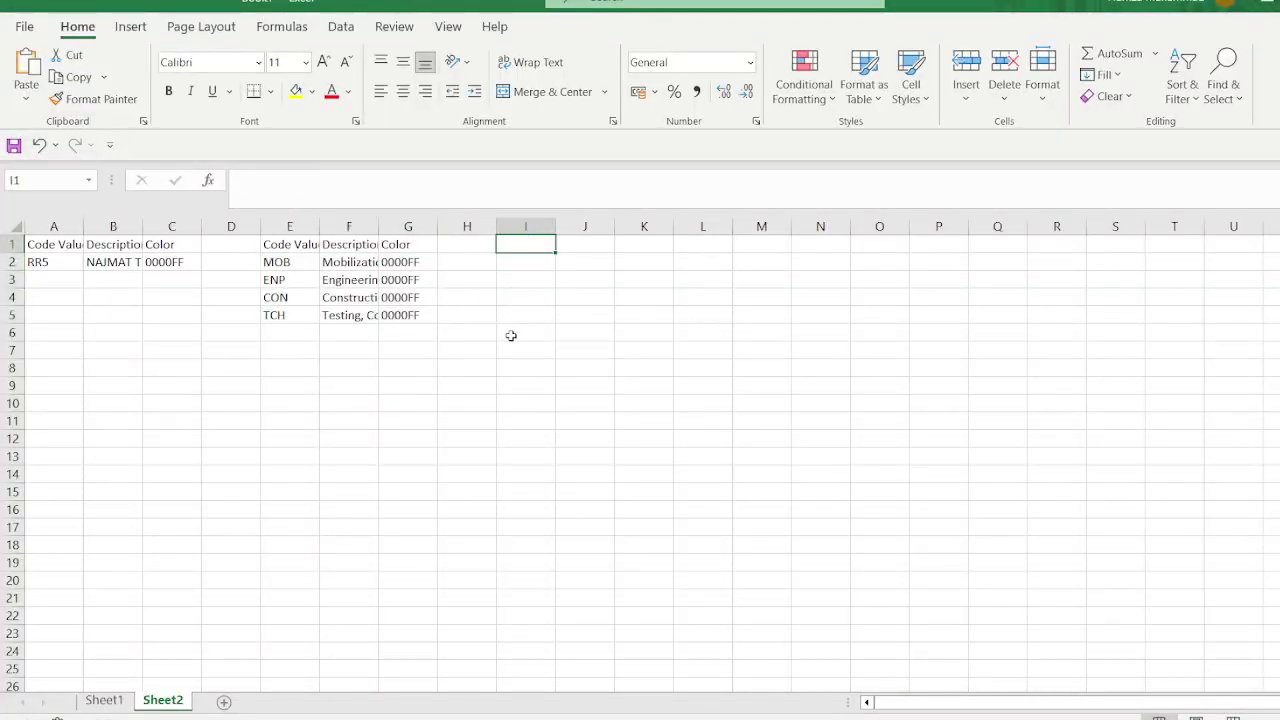
key(ctrl+v)
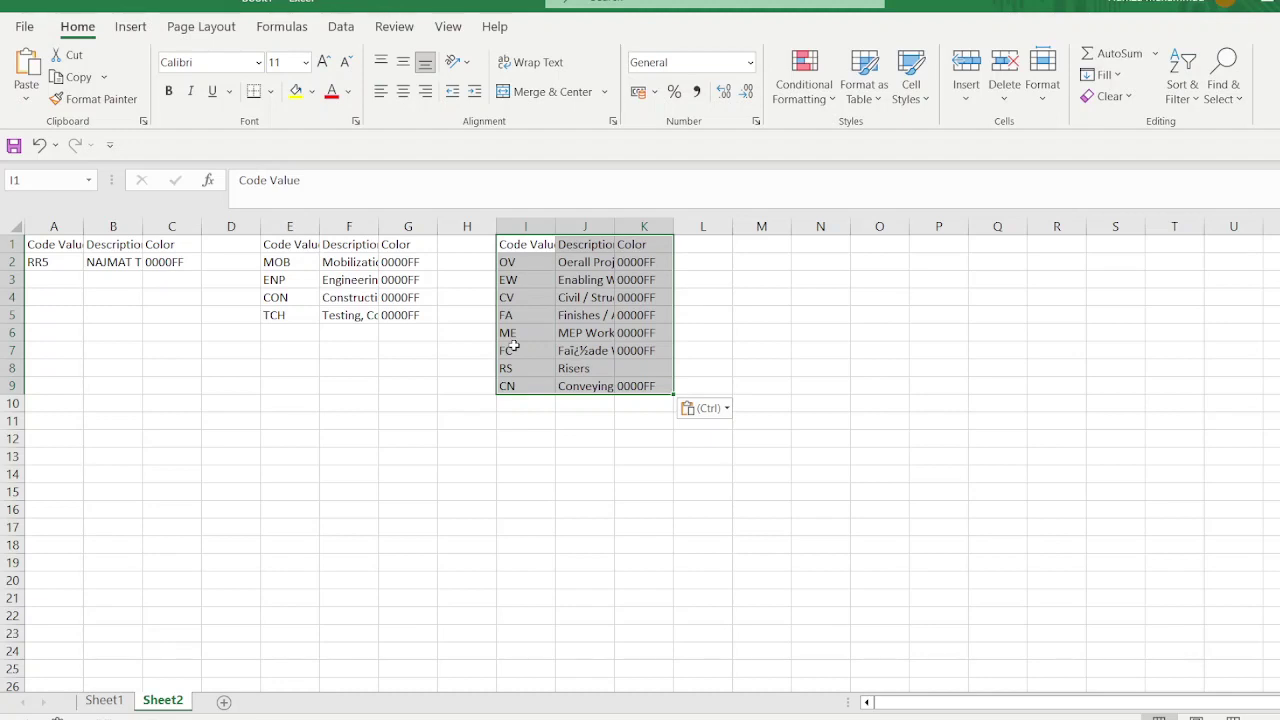
key(ctrl+5)
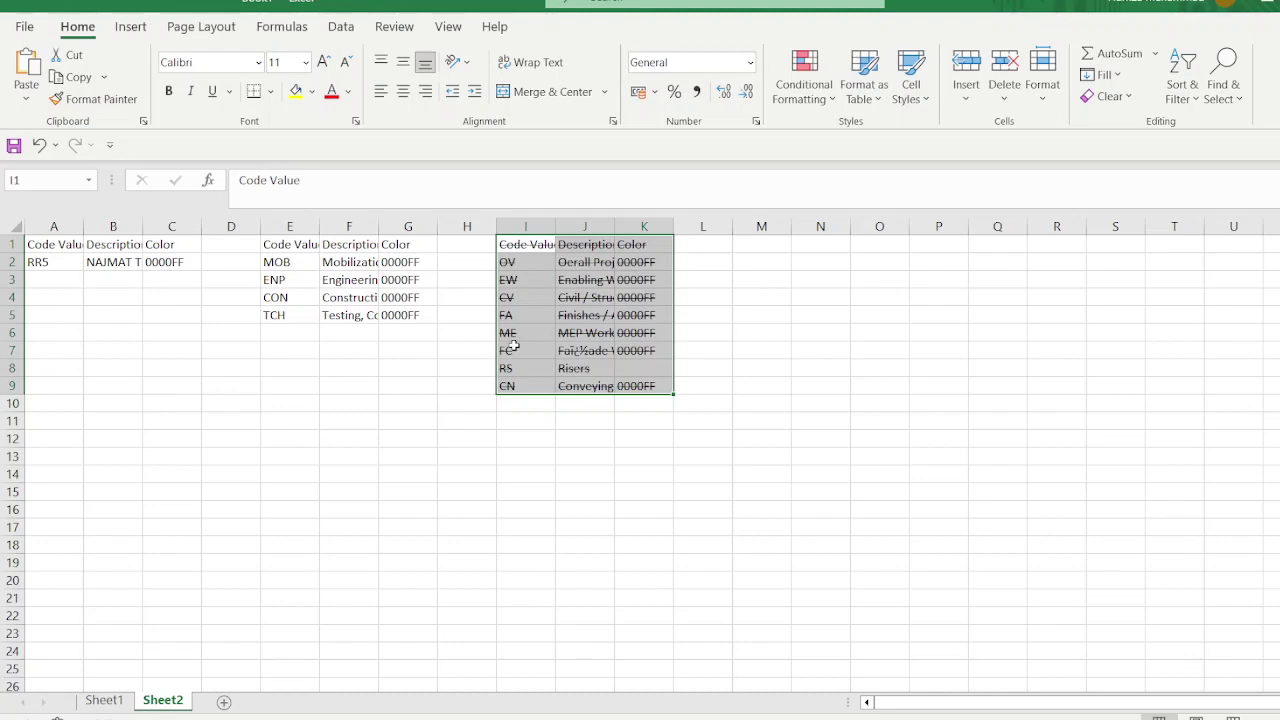
Step: Copy the 020-FLOOR, 025-TRADES and 030-ITEMS code values from Primavera P6 and paste them into Excel's Sheet2 at M1, Q1 and U1
key(alt+Tab)
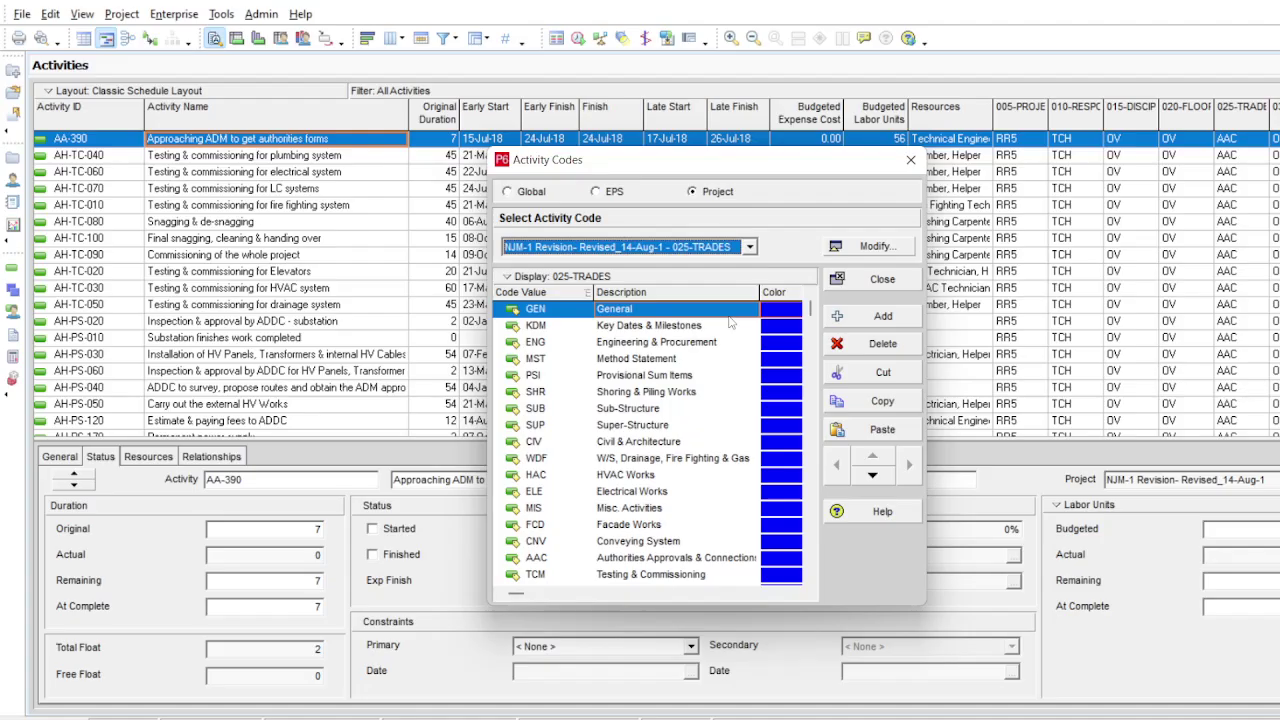
click(749, 247)
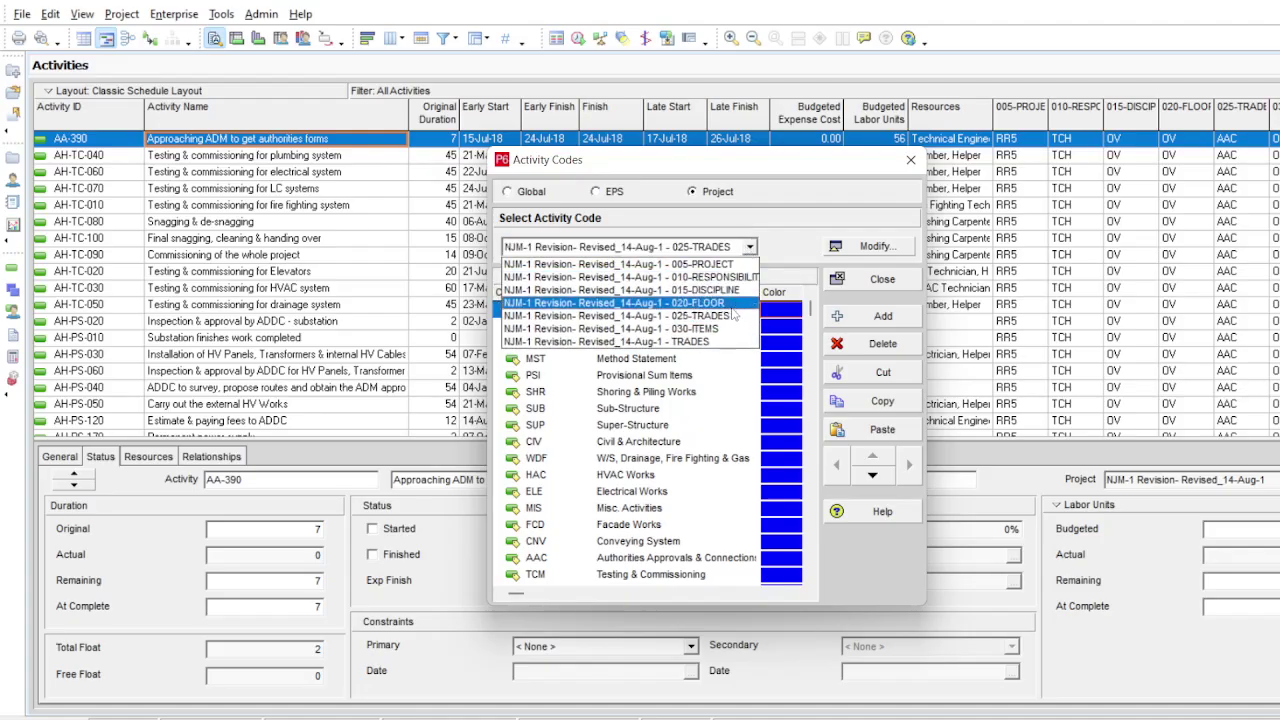
click(650, 376)
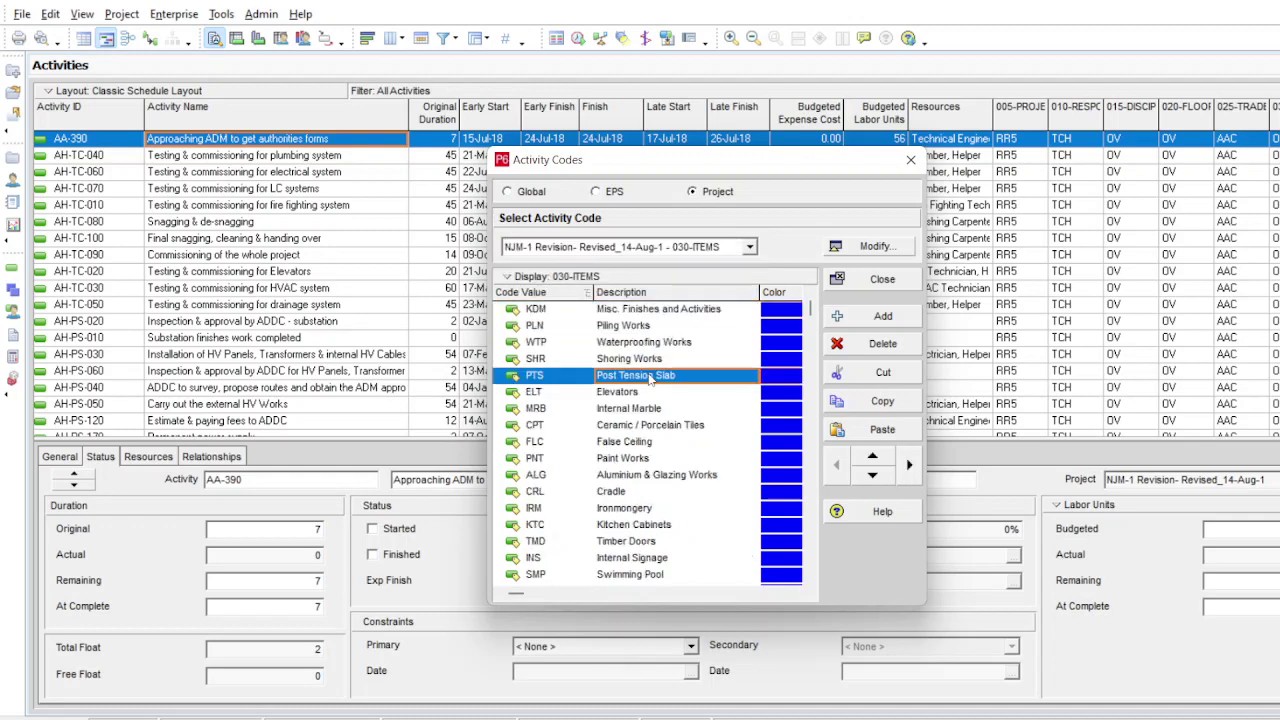
key(ctrl+a)
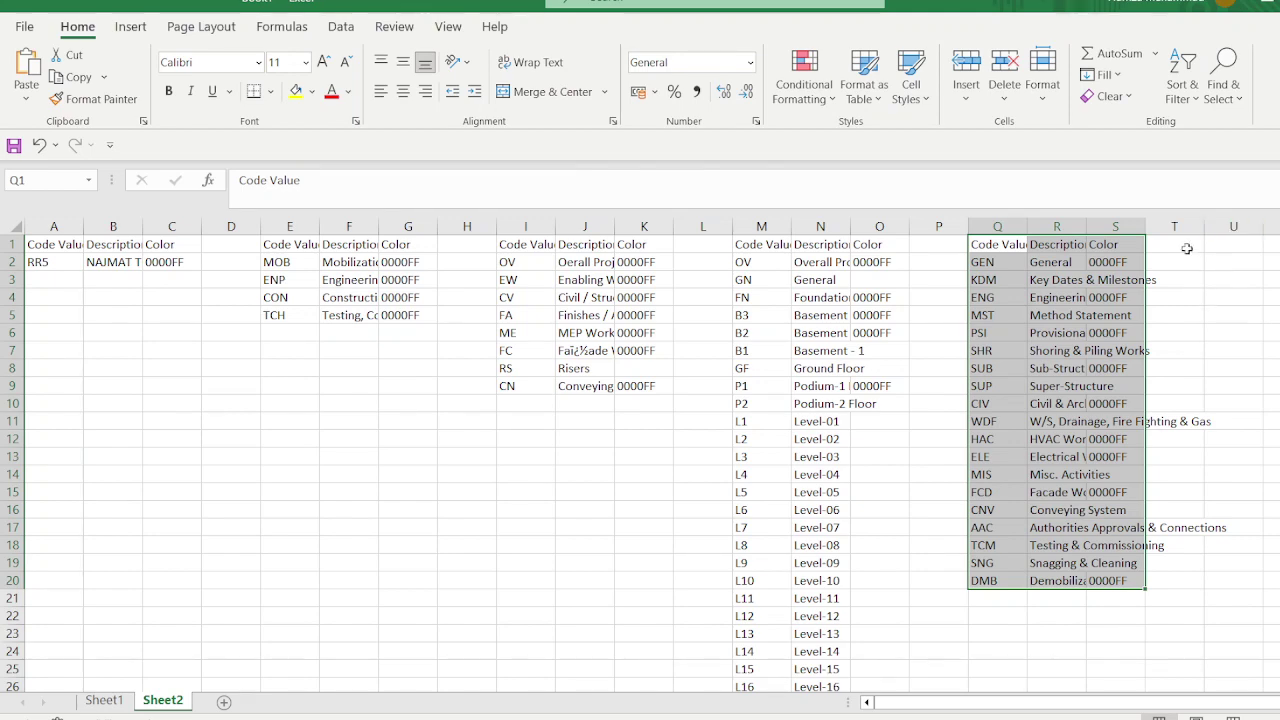
click(1185, 248)
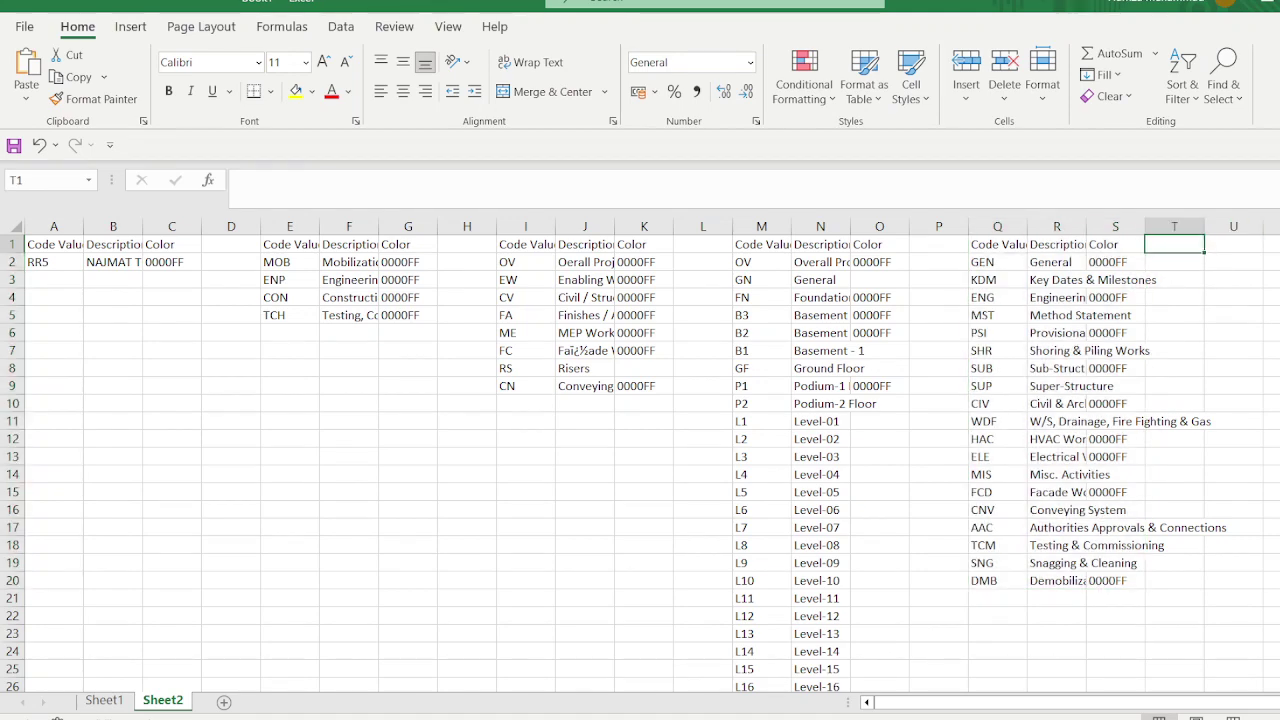
scroll(1093, 325, right, 3)
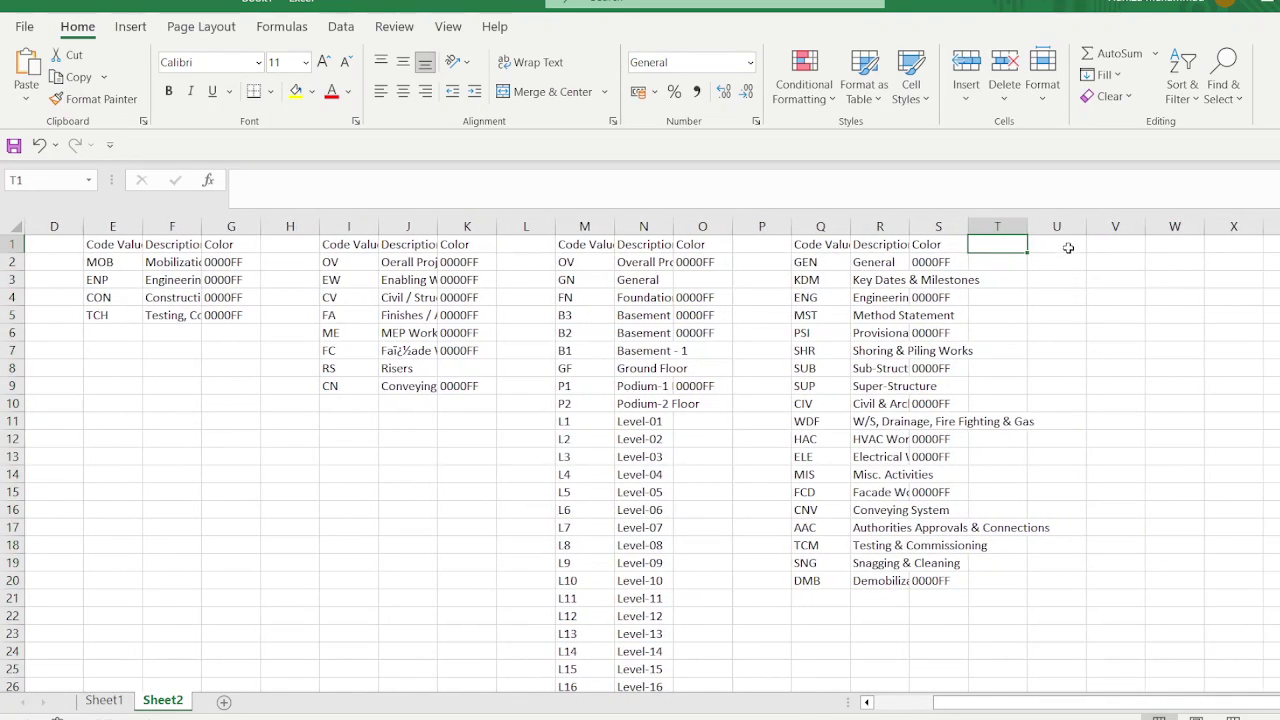
click(1067, 241)
key(ctrl+v)
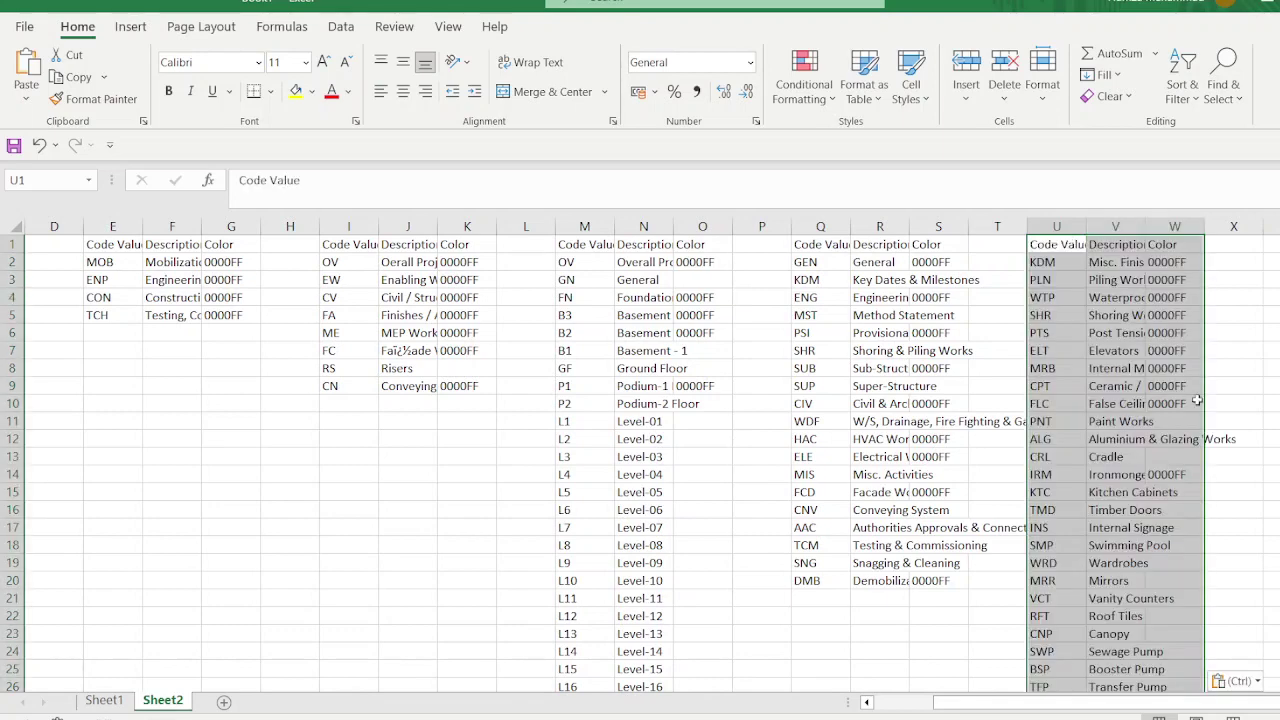
Step: Auto-fit the widths of Description columns B, F and J on Sheet2 to their contents
scroll(1232, 712, left, 3)
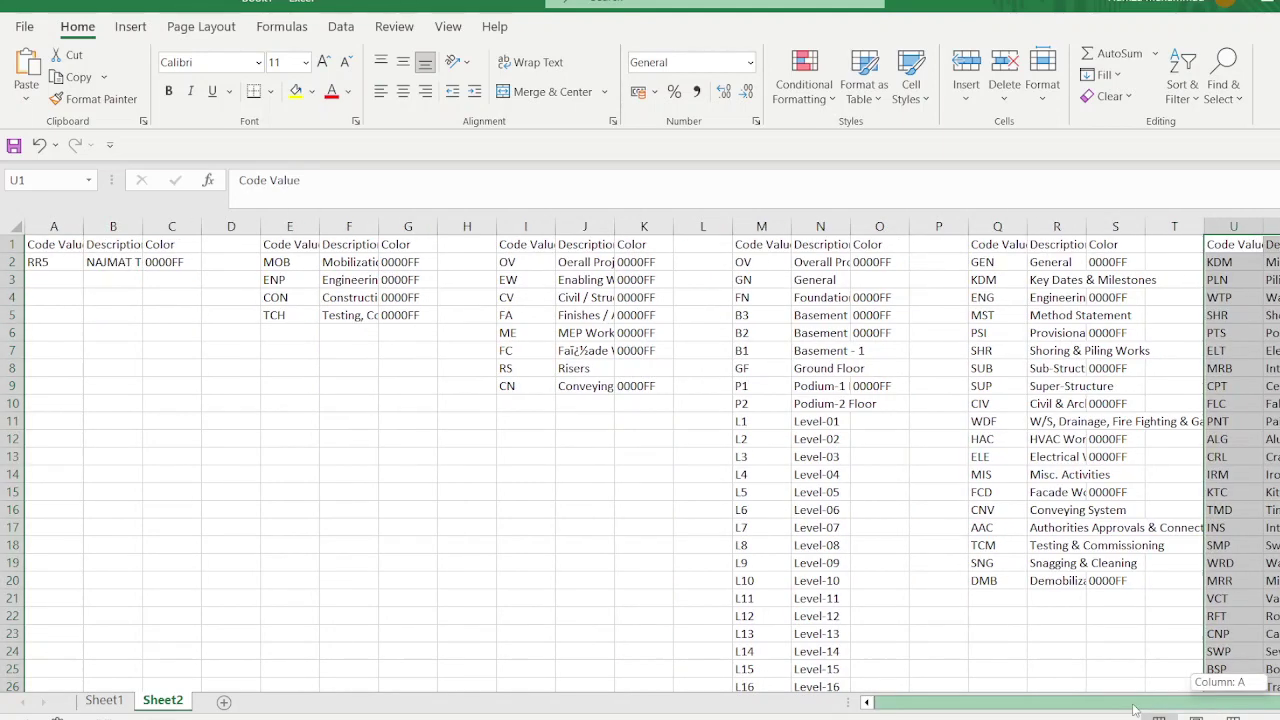
double_click(145, 226)
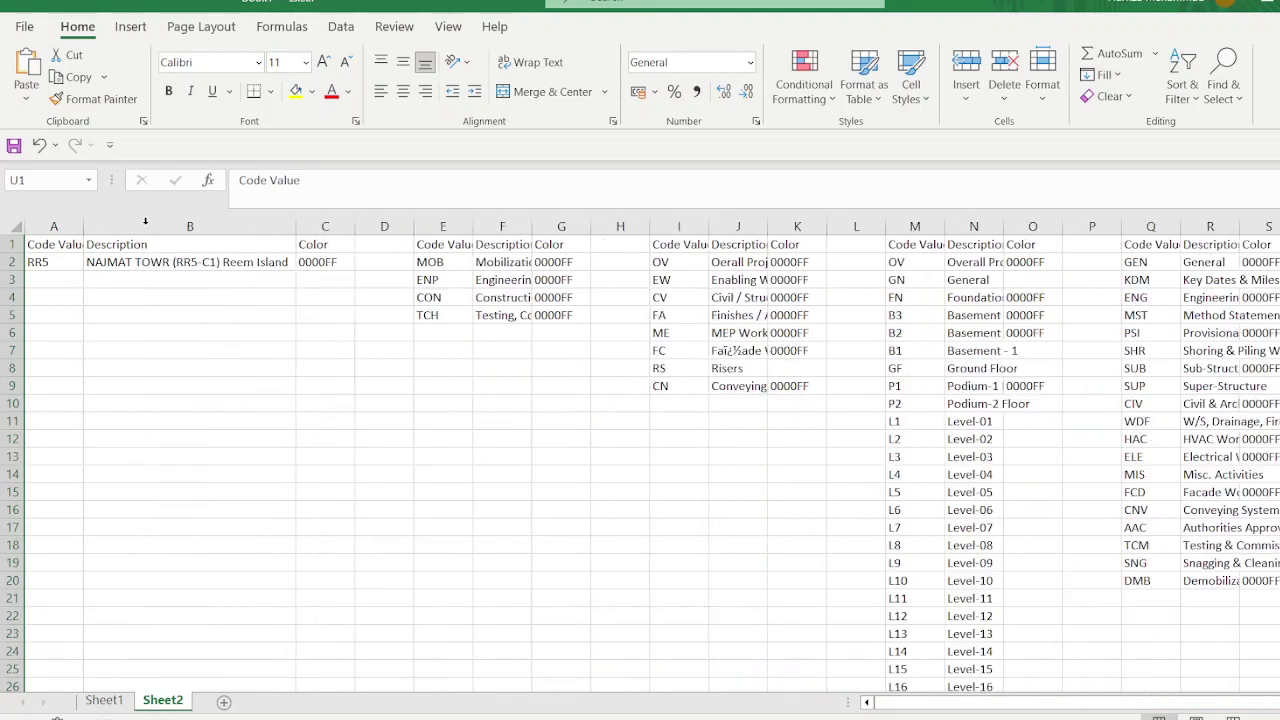
click(510, 226)
double_click(531, 226)
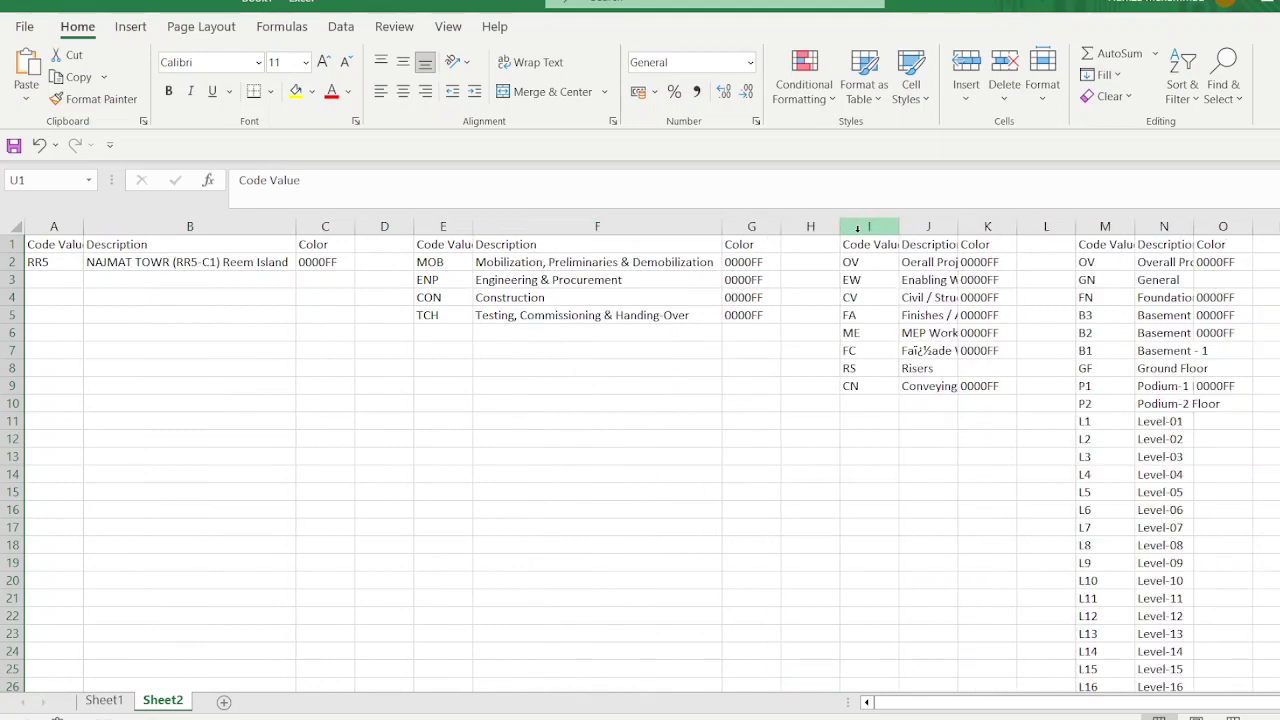
double_click(957, 231)
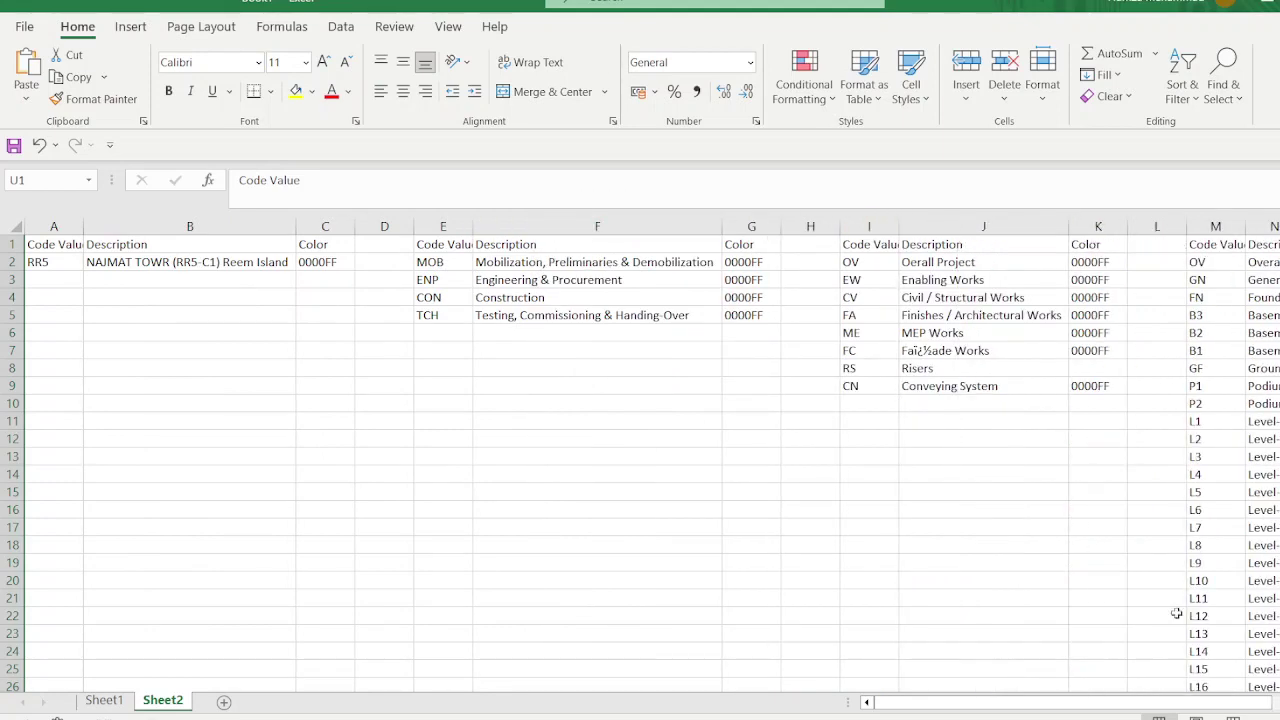
Step: Auto-fit the widths of Description columns N, R and V on Sheet2 to their contents
scroll(986, 249, right, 3)
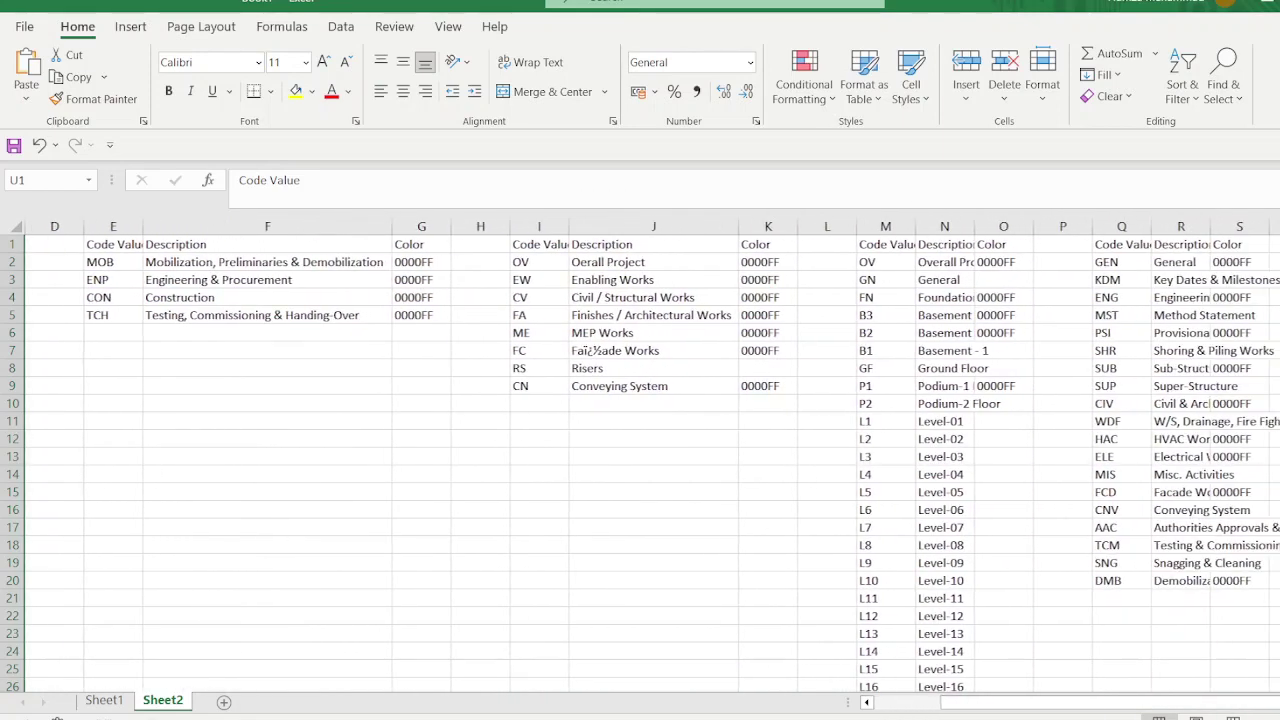
click(977, 223)
double_click(977, 223)
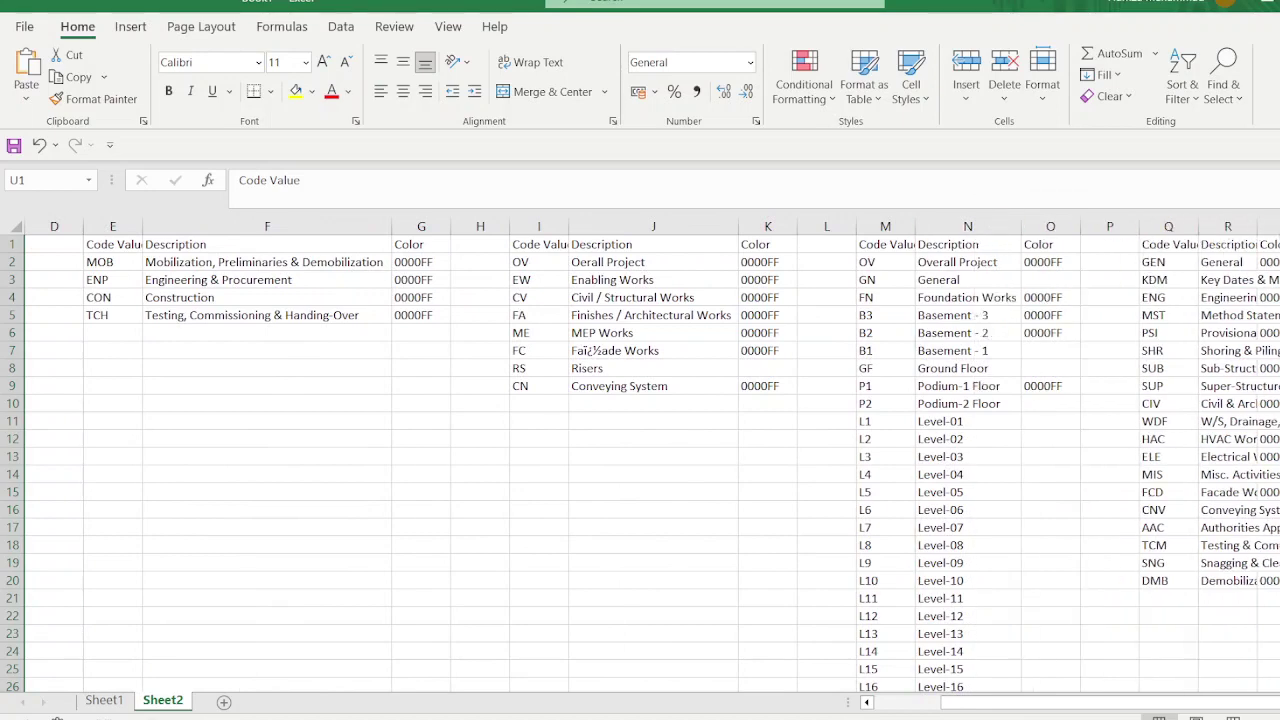
double_click(1257, 226)
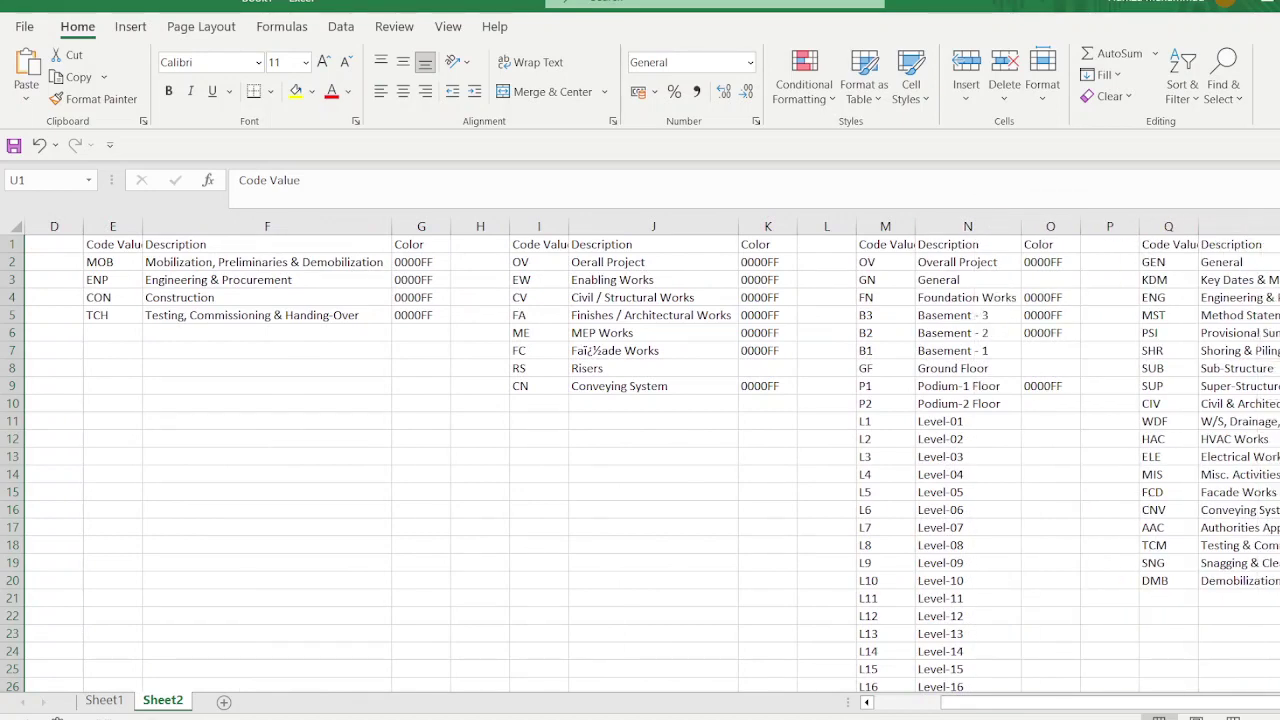
scroll(1239, 259, right, 4)
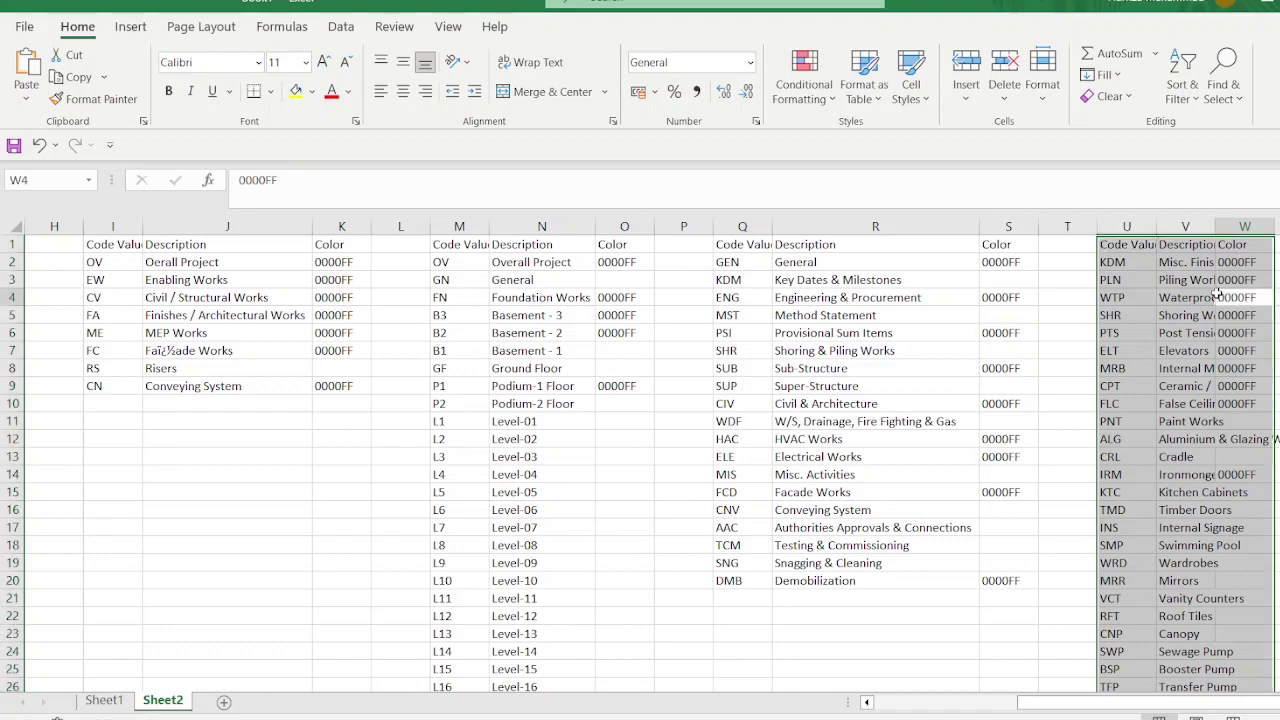
click(1216, 294)
double_click(1215, 226)
scroll(1068, 705, left, 6)
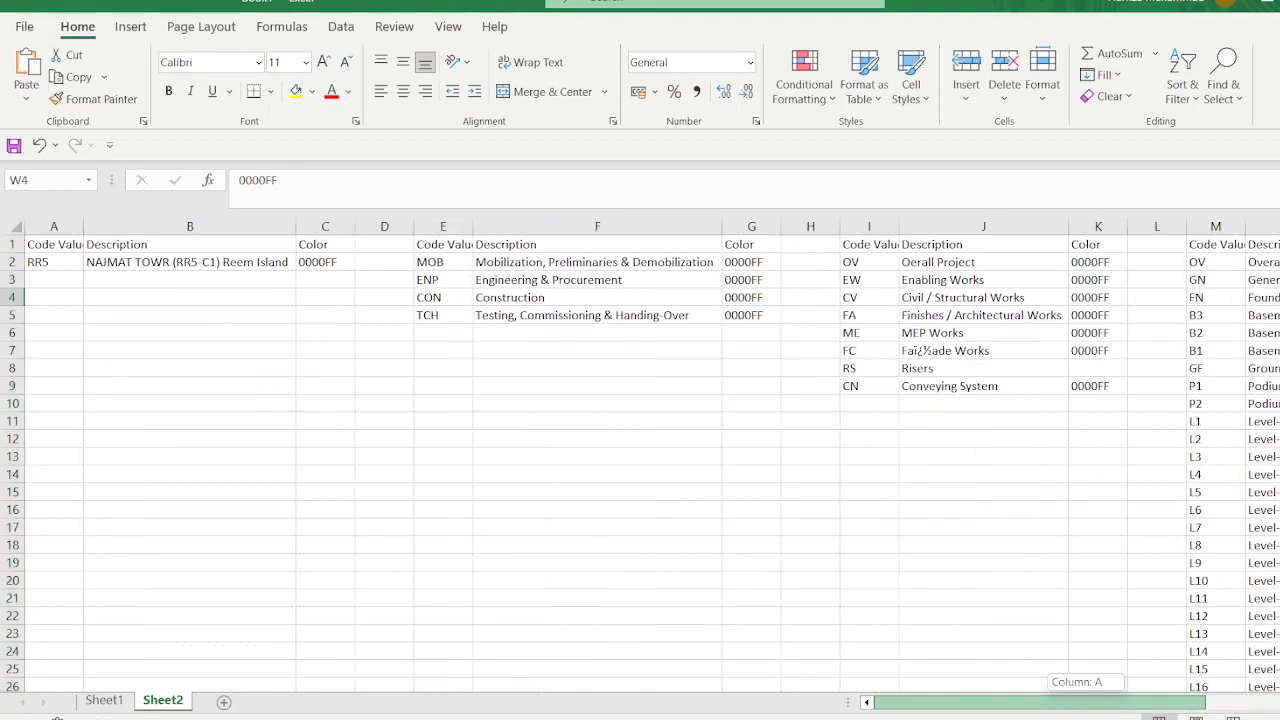
Step: Rename the Sheet1 worksheet as Data
click(108, 700)
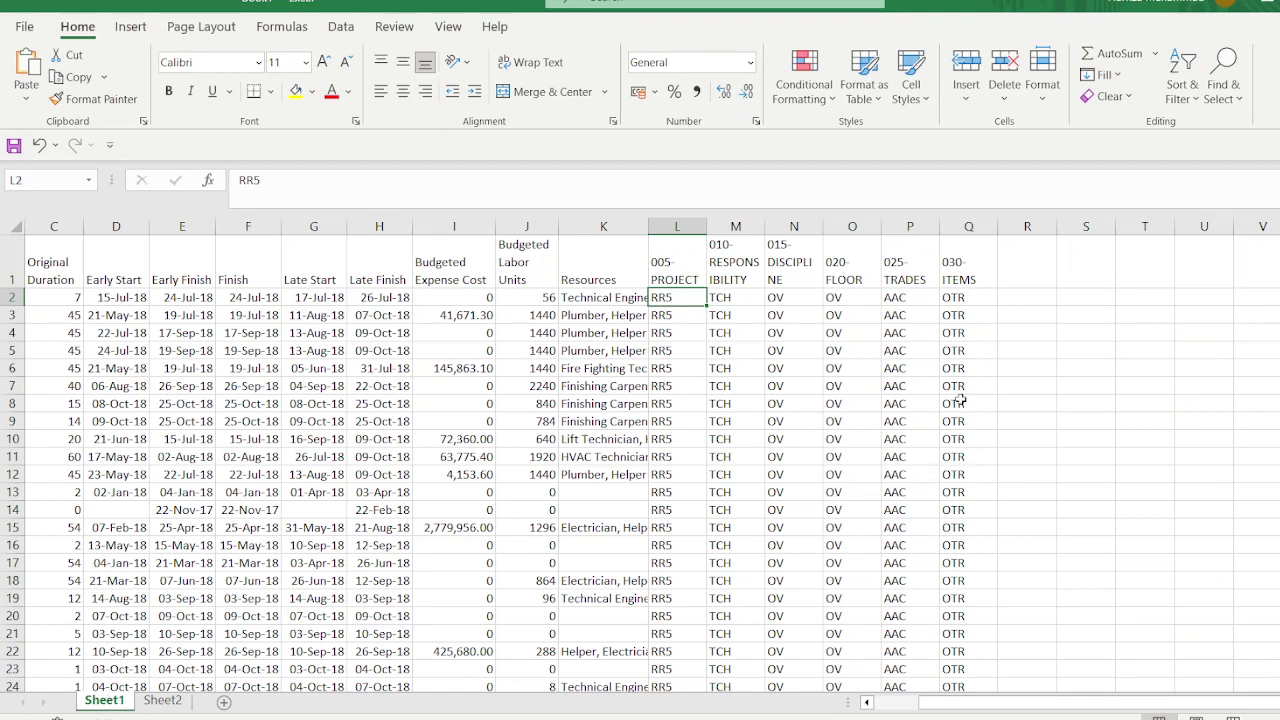
double_click(106, 700)
text(Data)
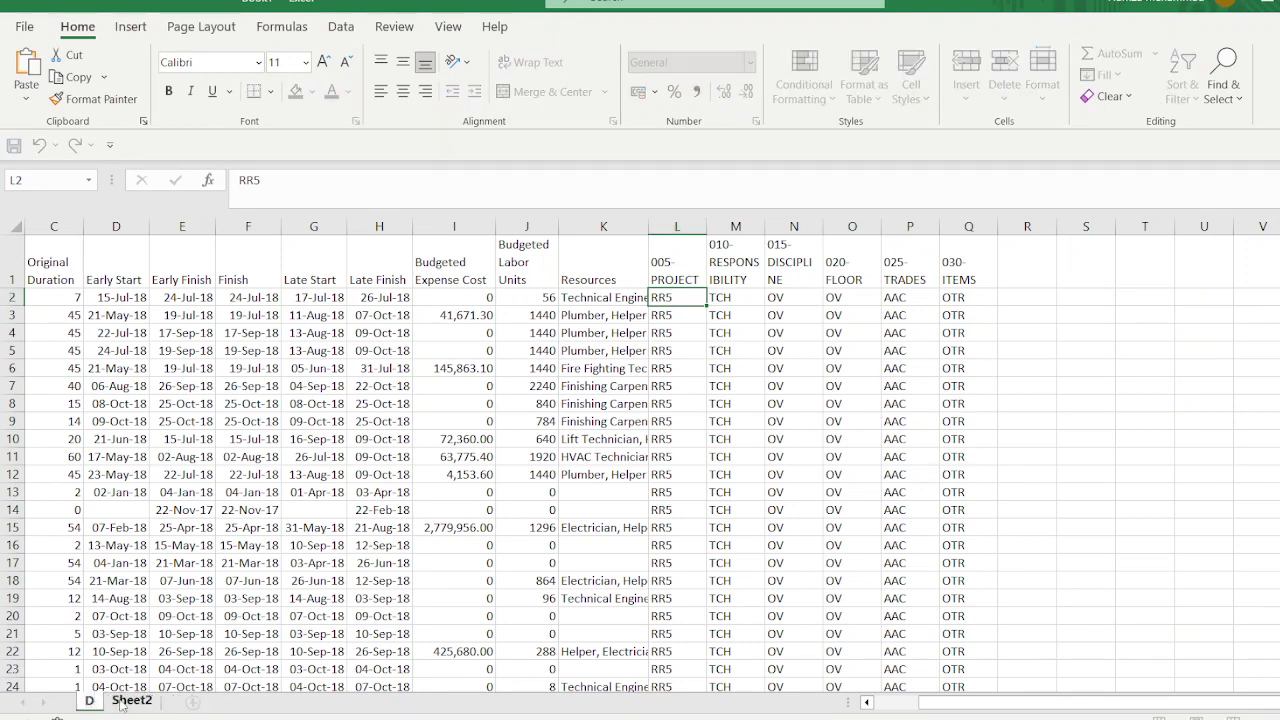
key(Return)
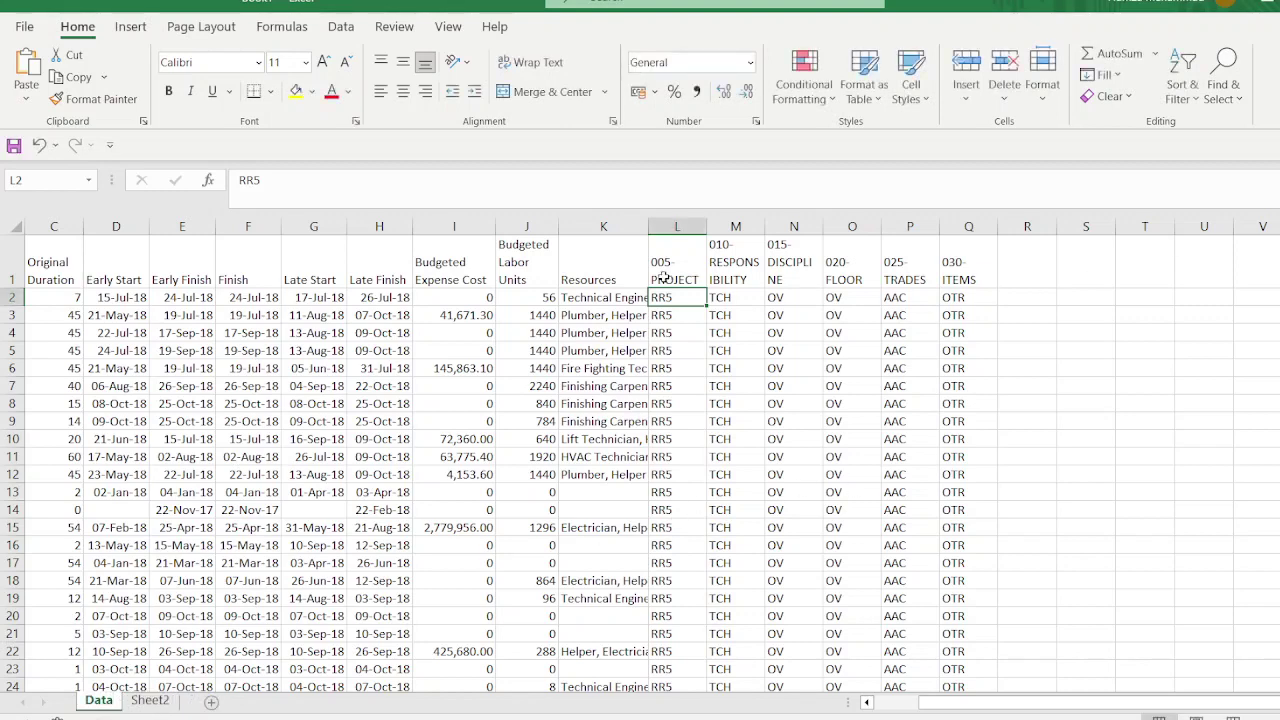
Step: Enter the headers Project Name, Responsibility, Discipline, Floor and Items in cells S1 through W1 of the Data sheet
click(1078, 271)
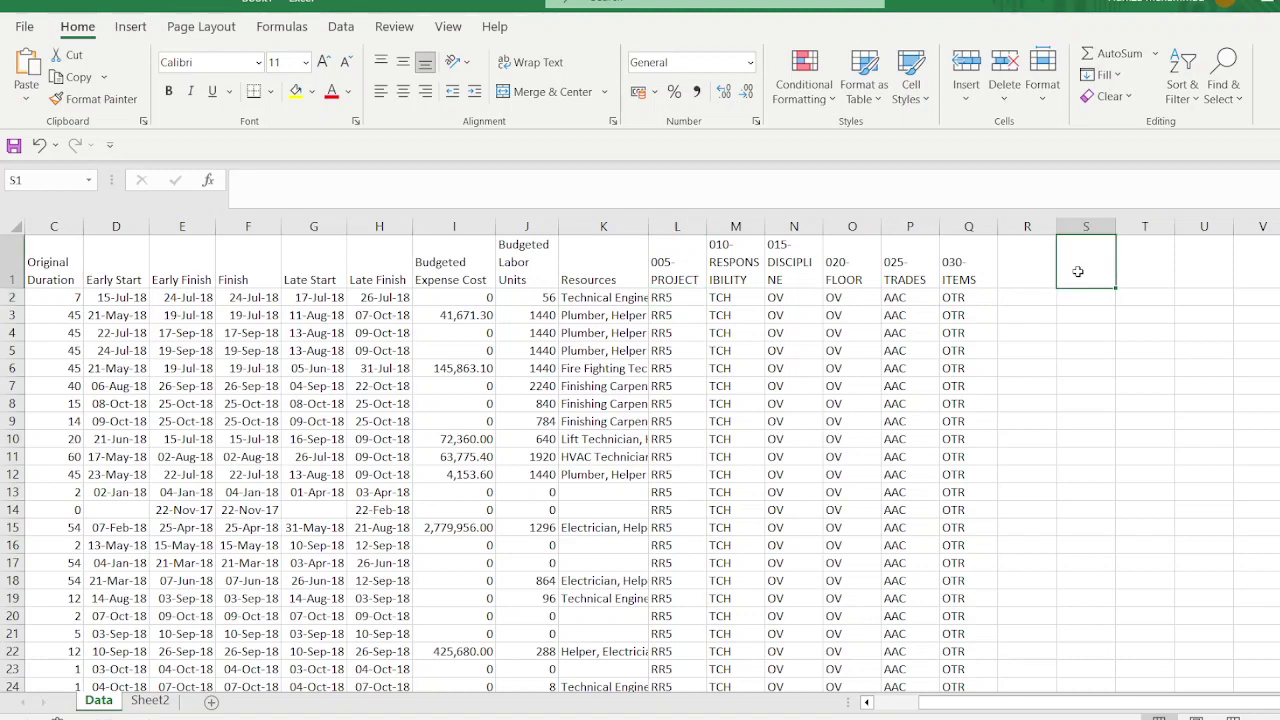
text(Project Nm)
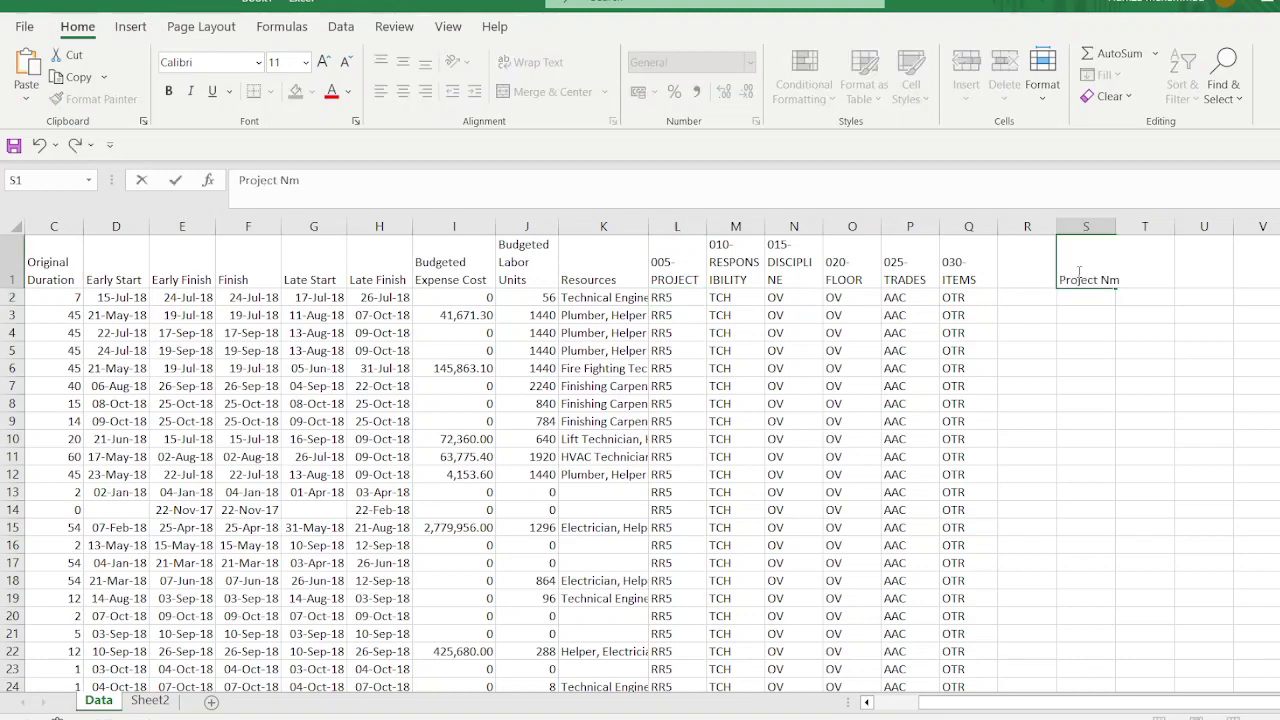
key(BackSpace)
text(ame)
key(Tab)
text(Res)
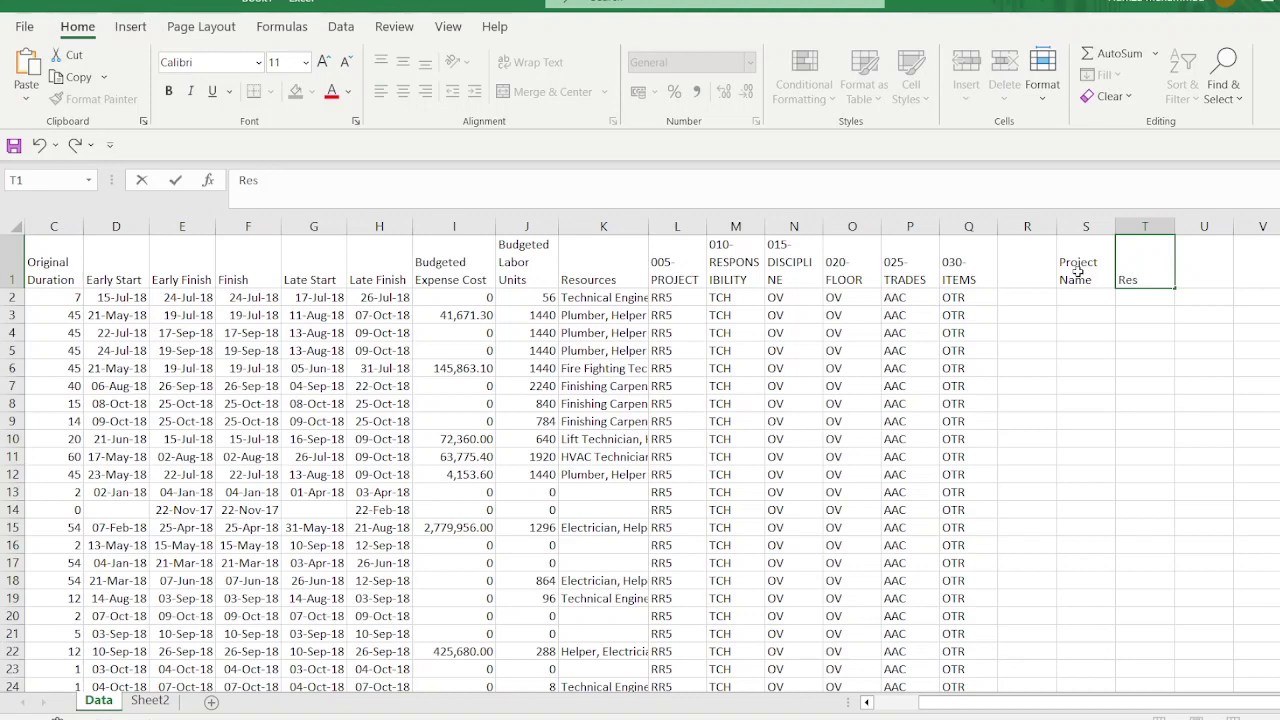
text(U)
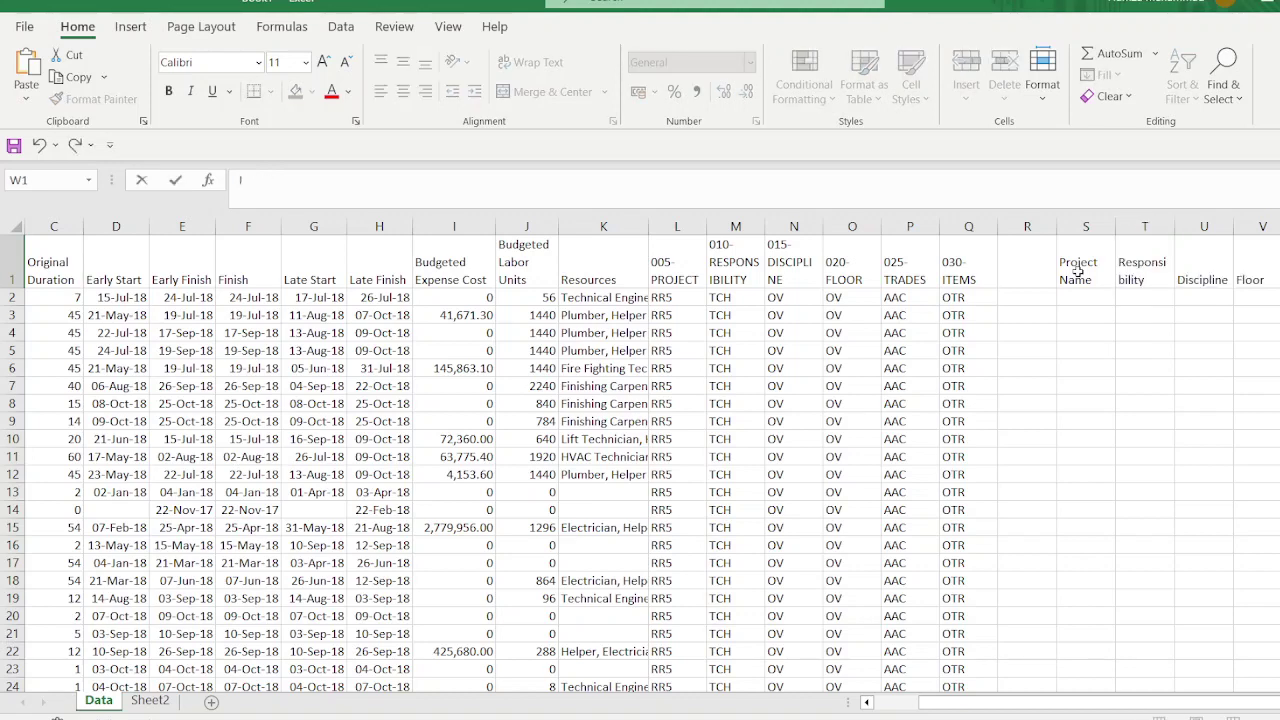
key(Return)
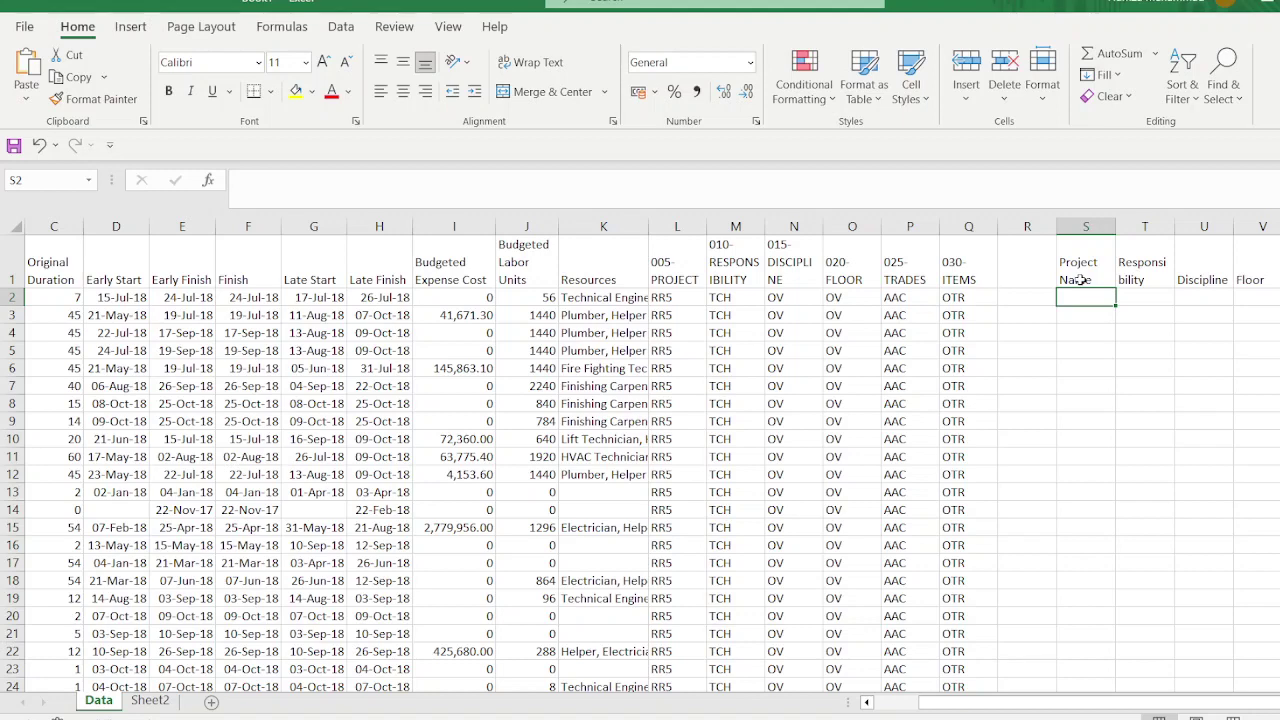
Step: Enter =MATCH(L2,Sheet2!$A:$A,0) in S2 to find the project code's row on Sheet2
text(=mat)
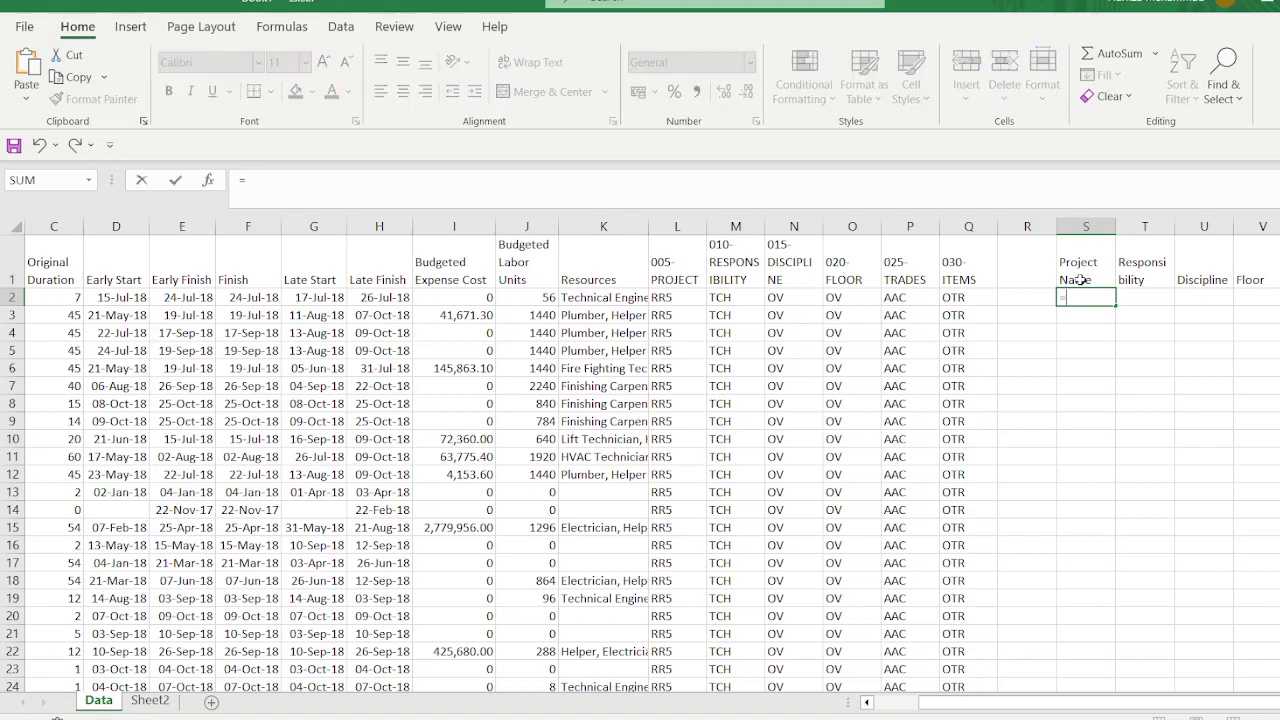
key(Tab)
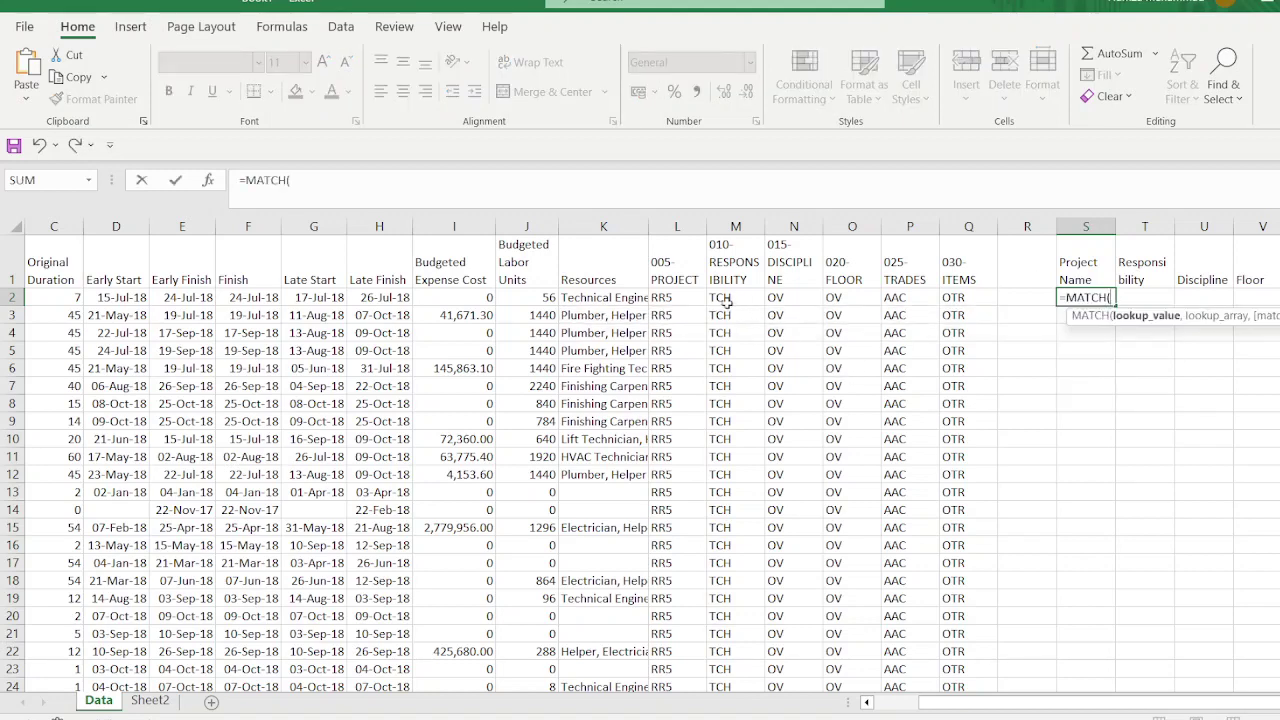
click(680, 300)
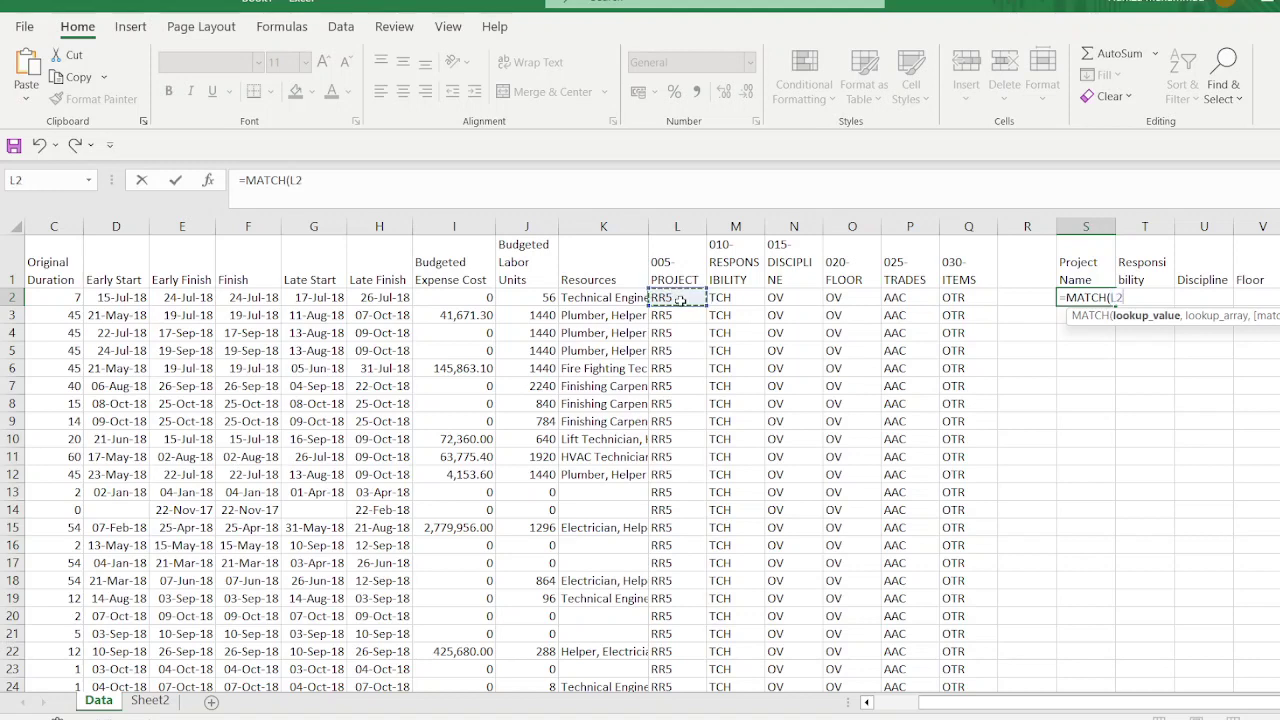
text(,)
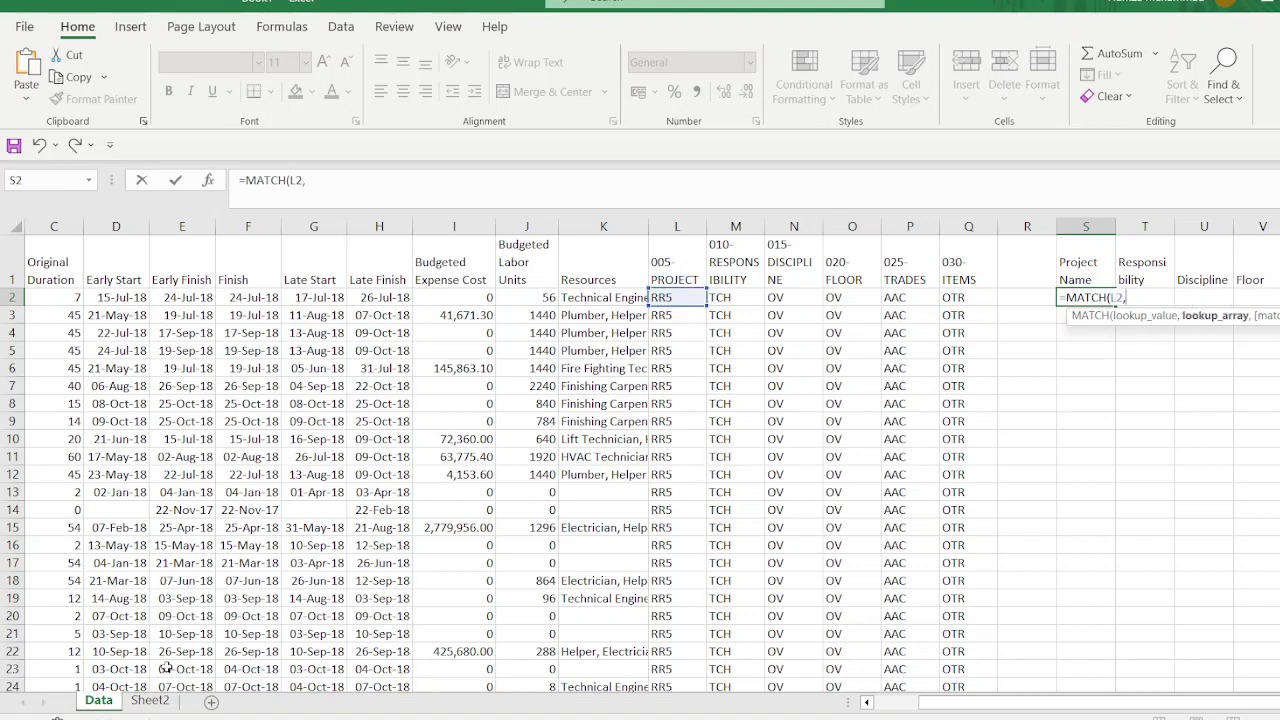
click(150, 701)
click(57, 226)
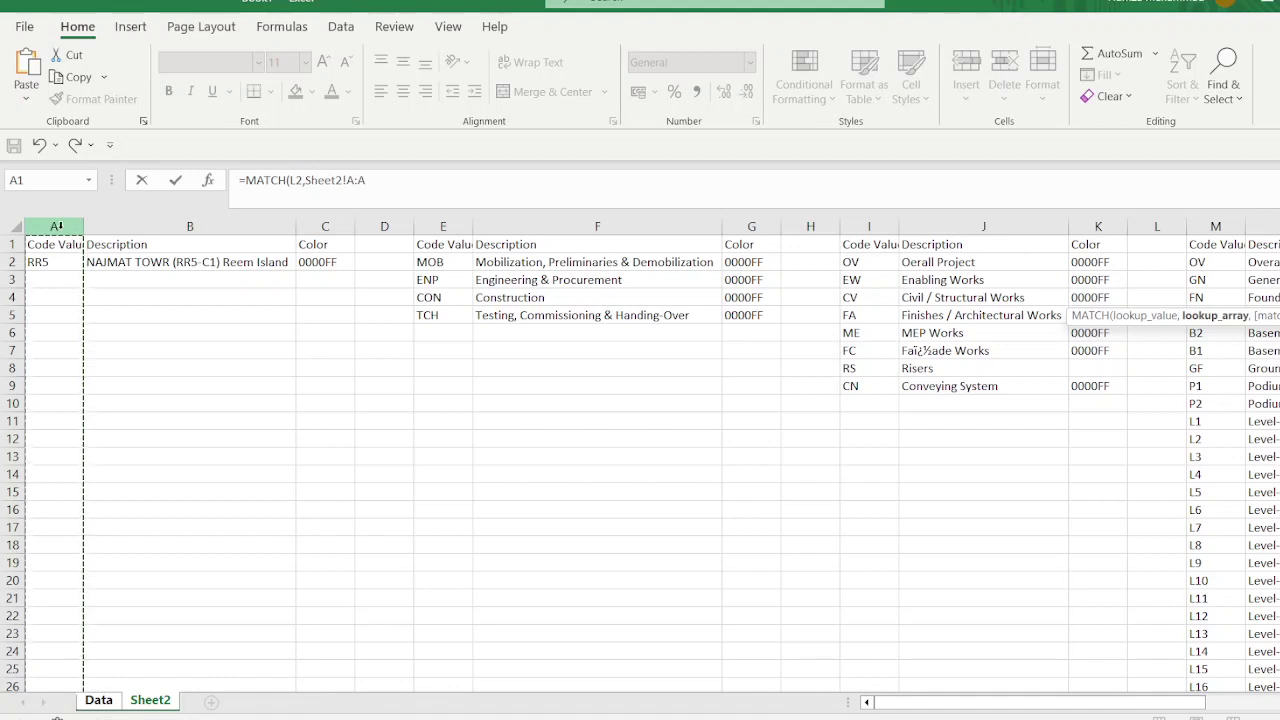
key(F4)
text(,)
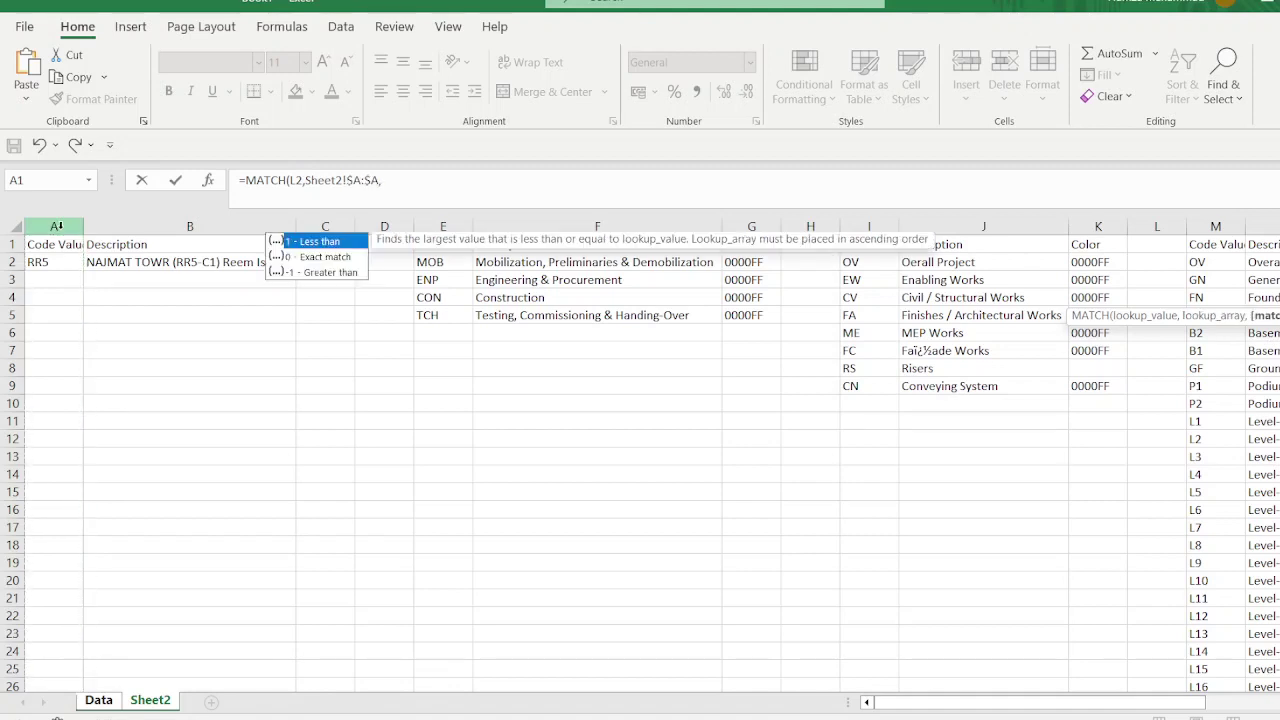
text(0))
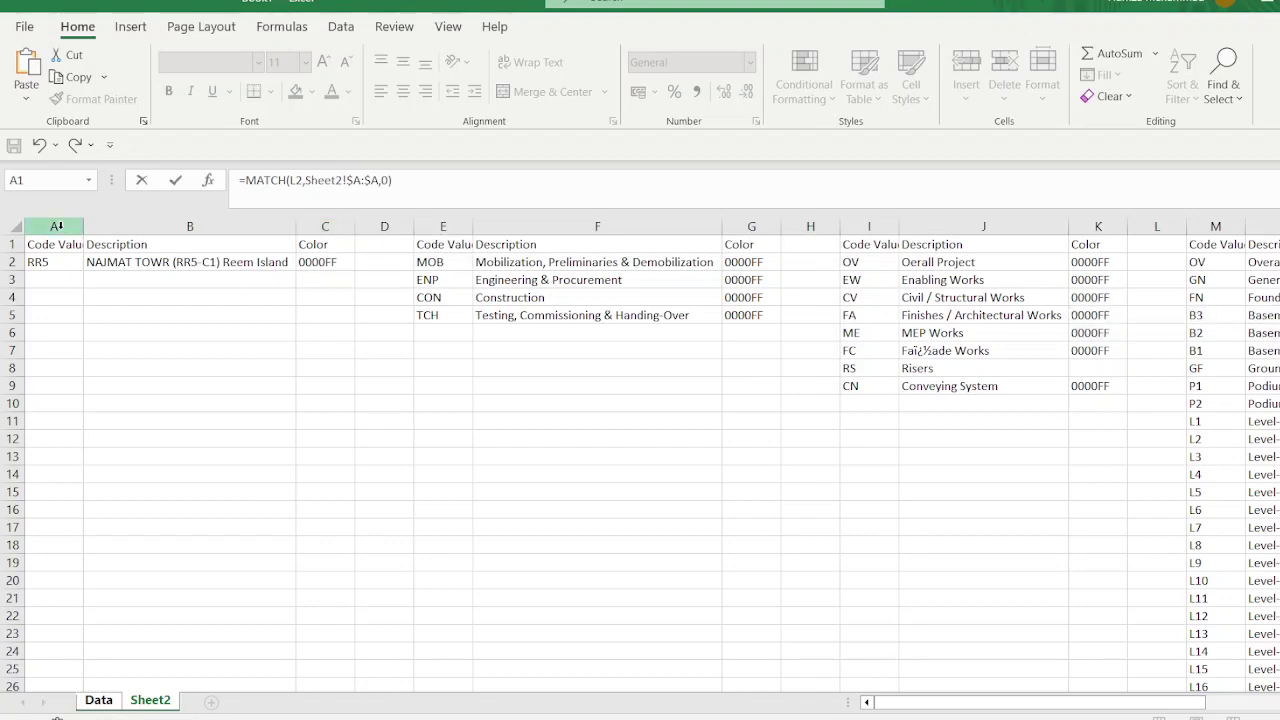
key(ctrl+Return)
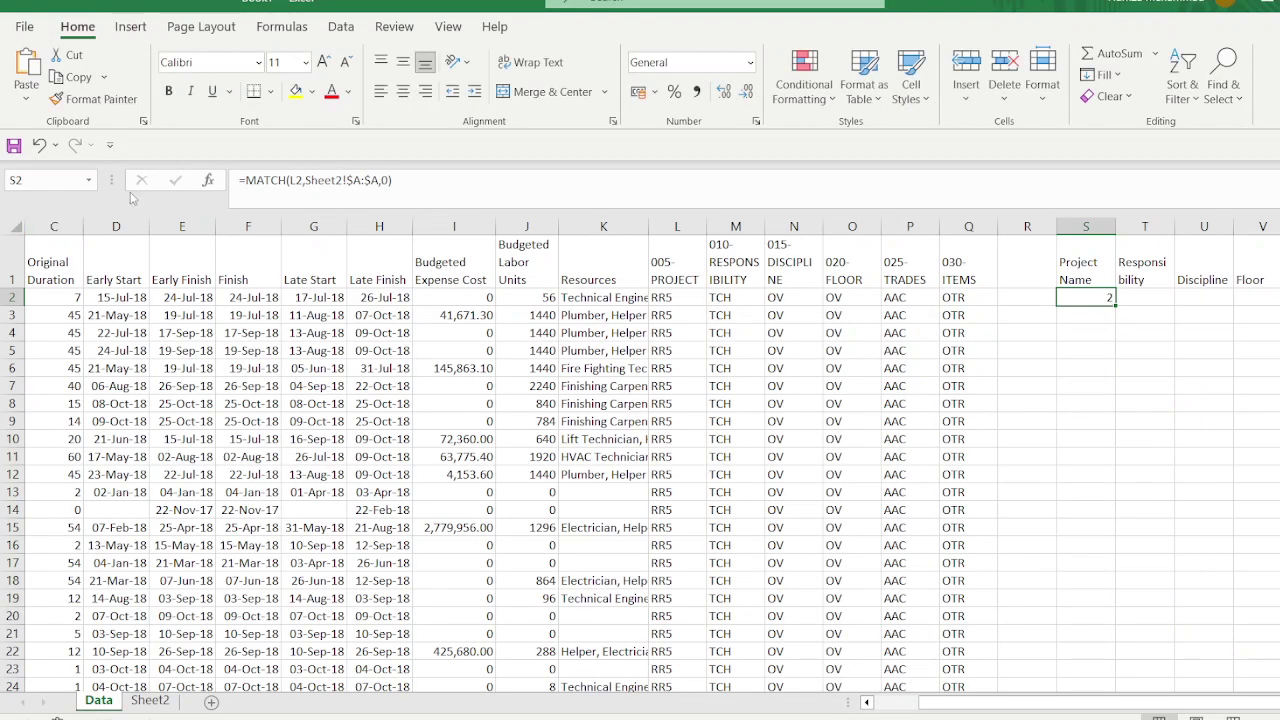
Step: Extend the S2 formula to =INDEX(Sheet2!$A:$B,MATCH(L2,Sheet2!$A:$A,0),2) and auto-fit the Project Name column's width
click(245, 181)
text(INDEX()
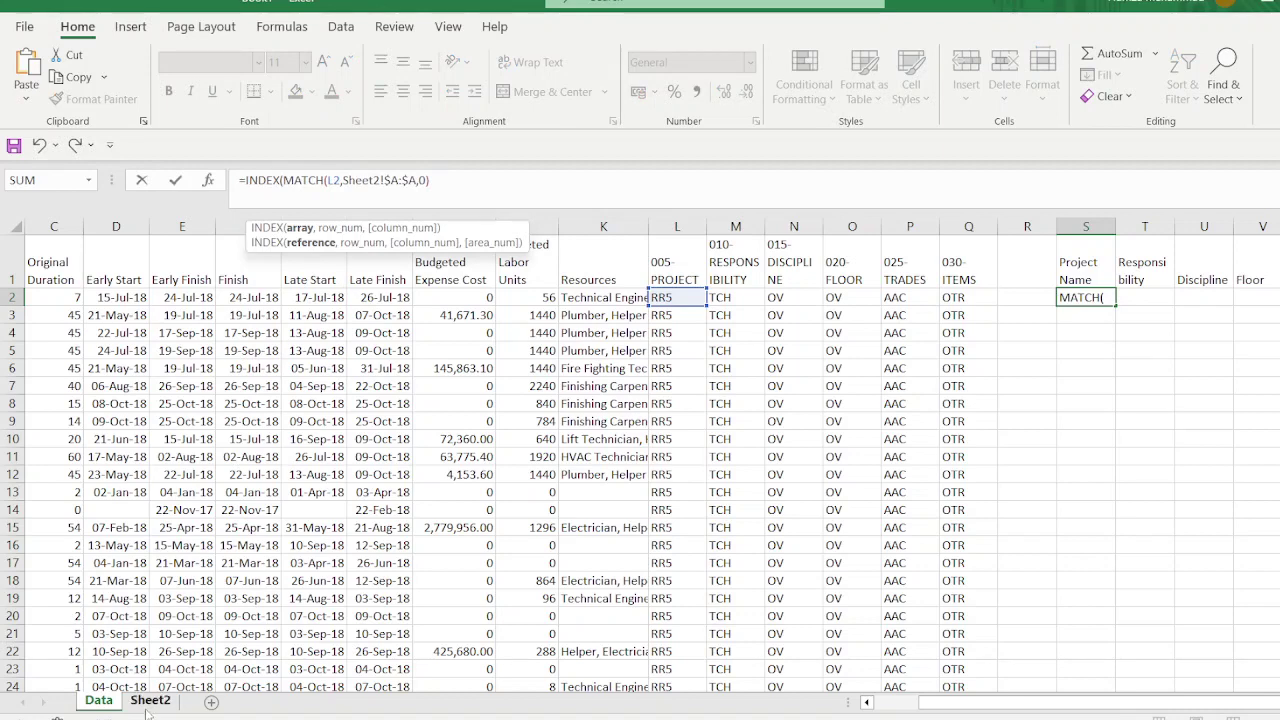
click(150, 700)
drag(65, 226, 130, 223)
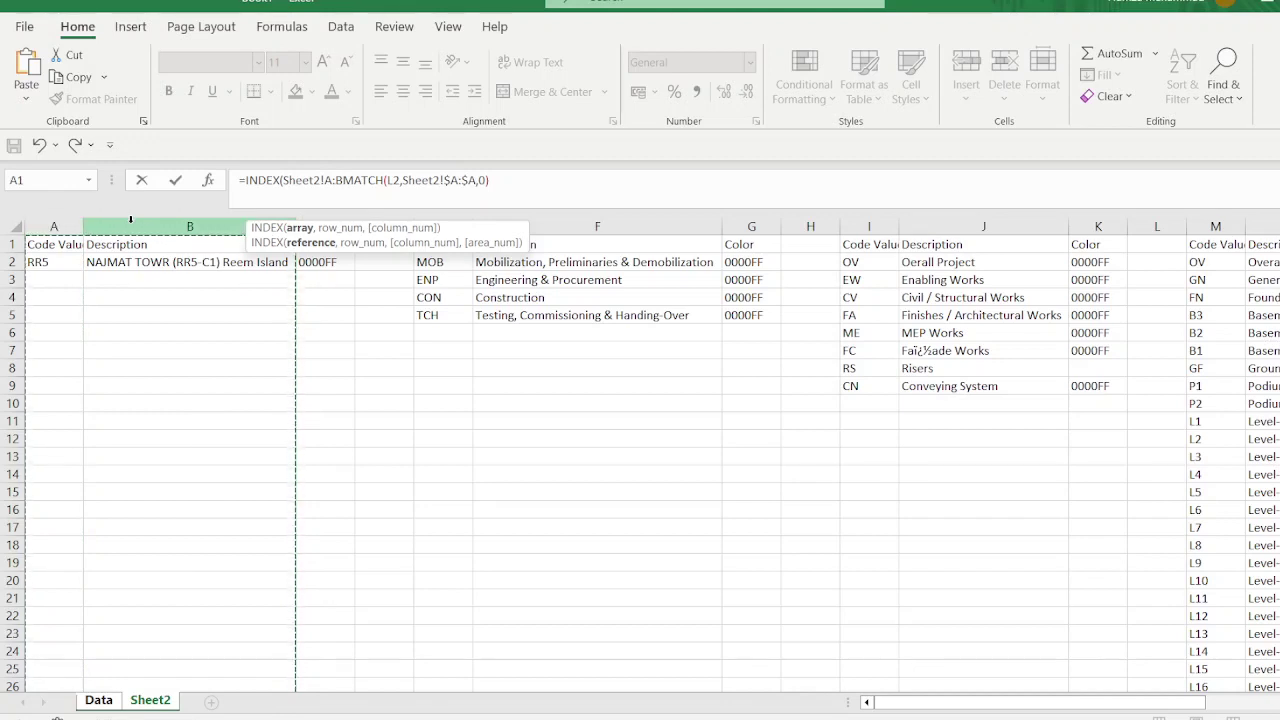
key(F4)
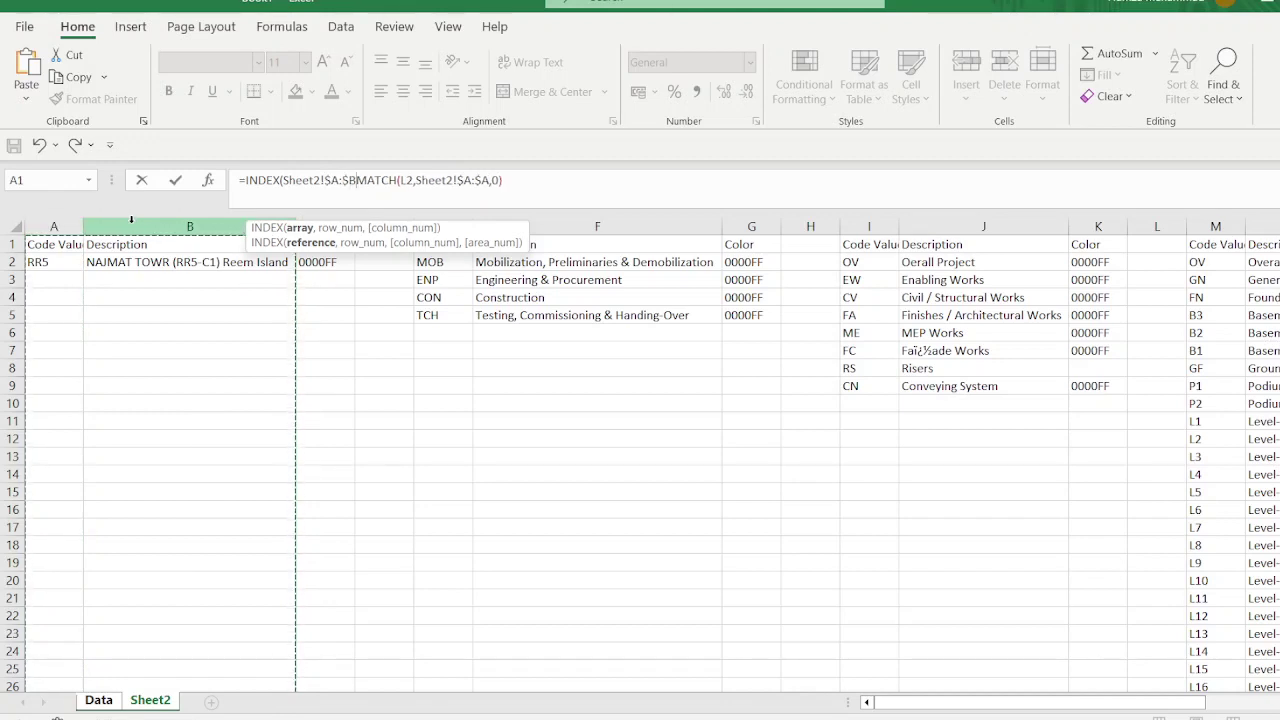
text(,)
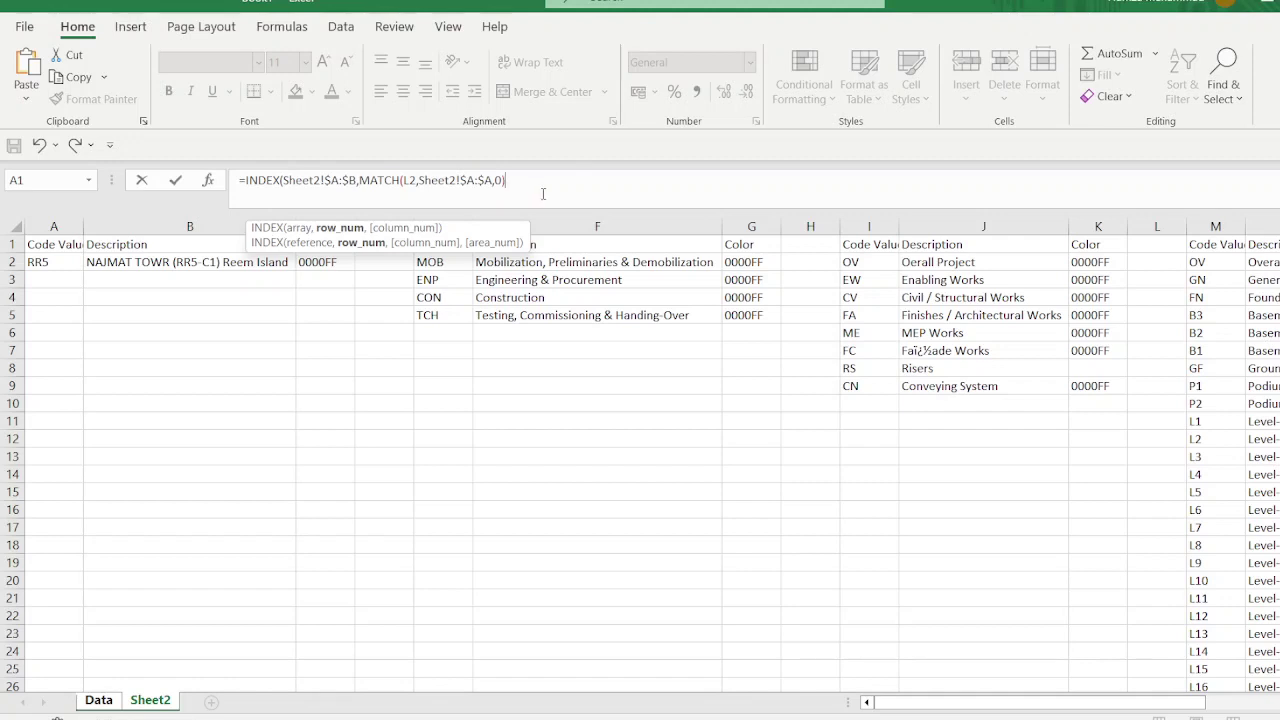
text(,2)
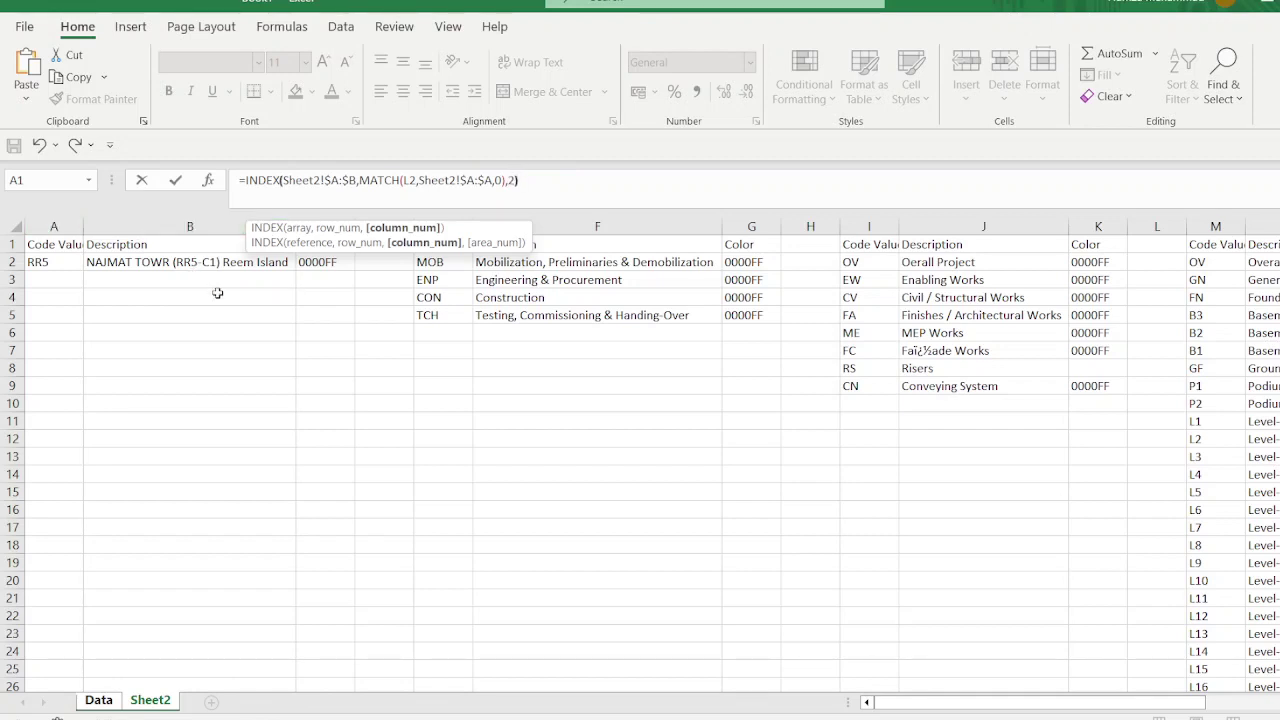
key(Return)
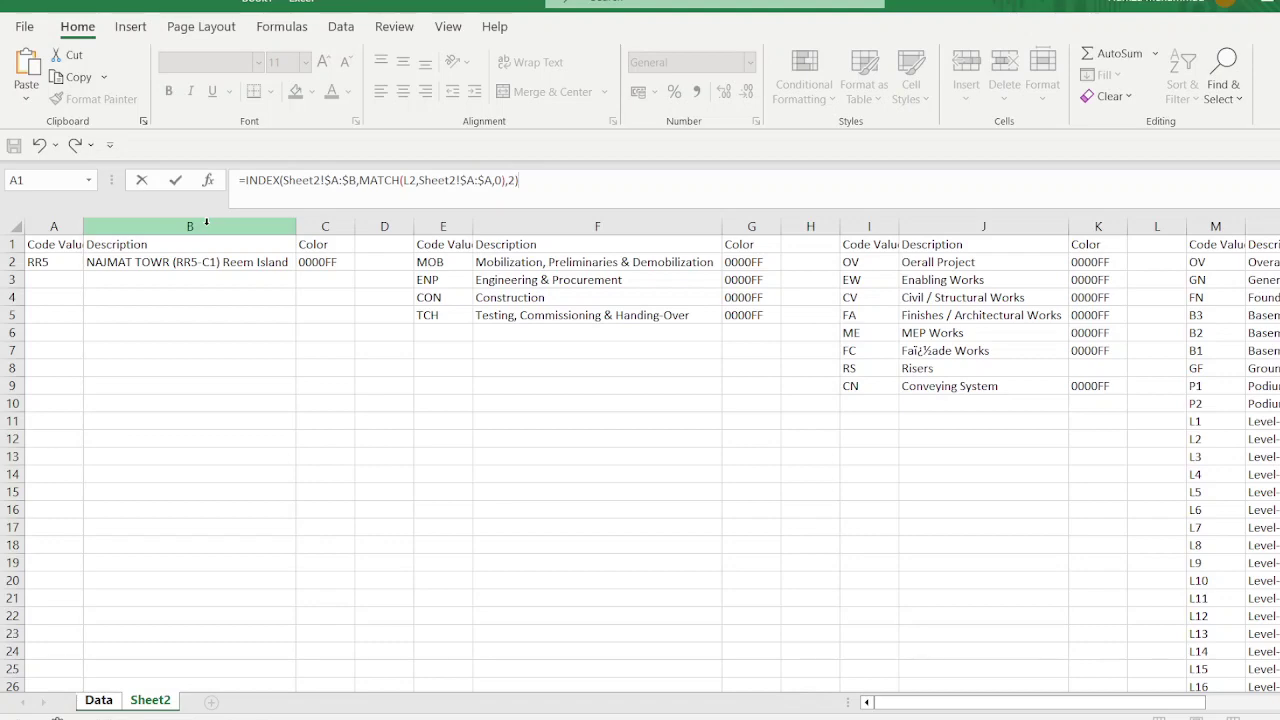
key(Return)
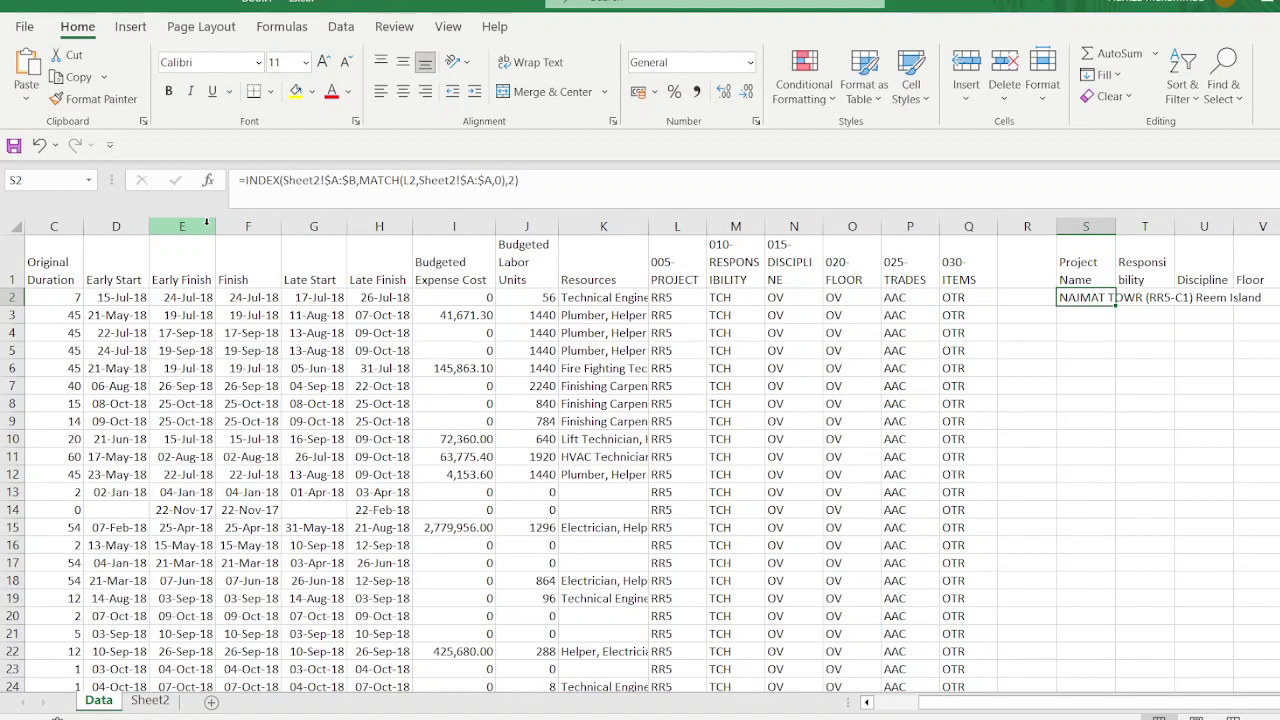
scroll(941, 344, right, 3)
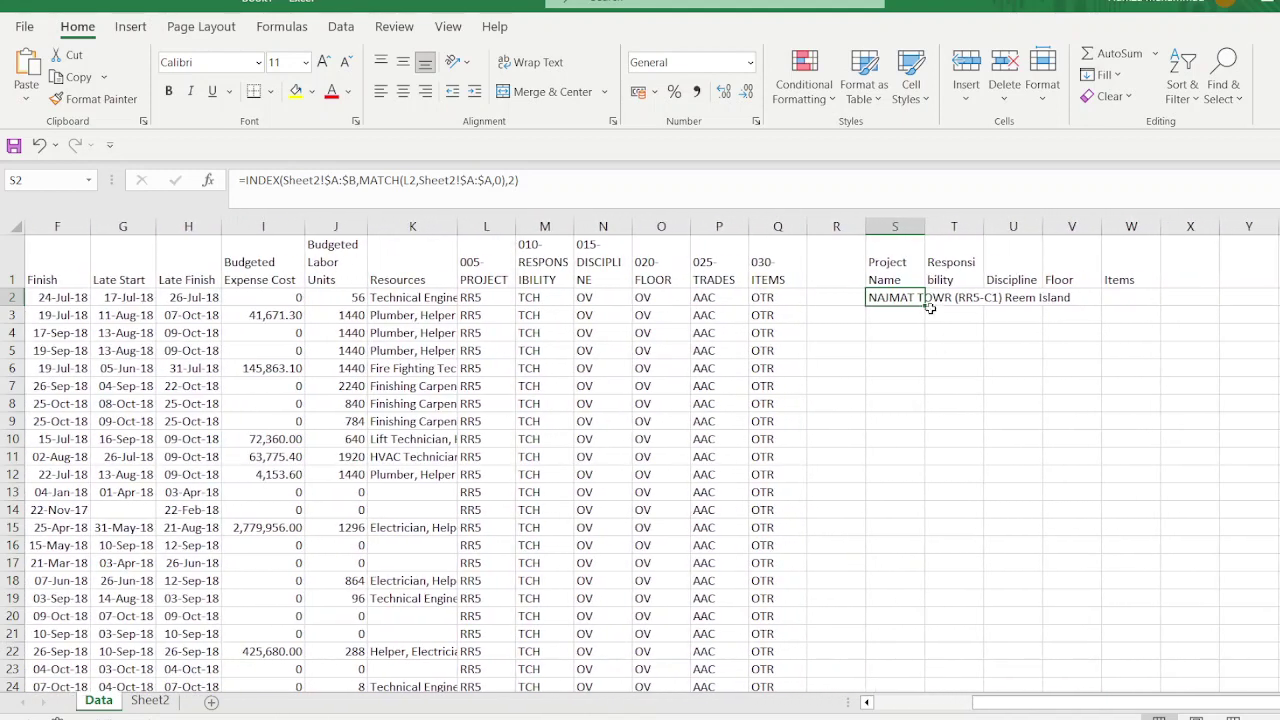
double_click(925, 227)
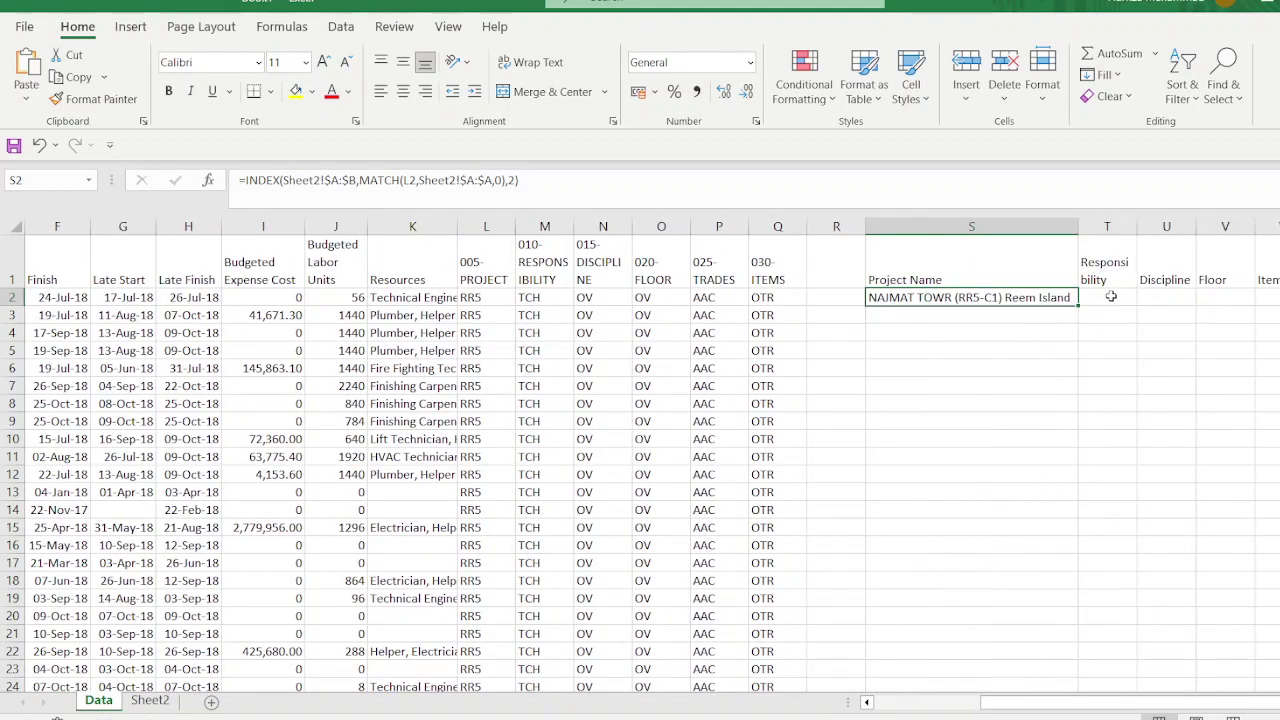
Step: Enter =MATCH(M2,Sheet2!$E:$E,0) in T2 to find the responsibility code's row on Sheet2
click(1110, 297)
text(=ma)
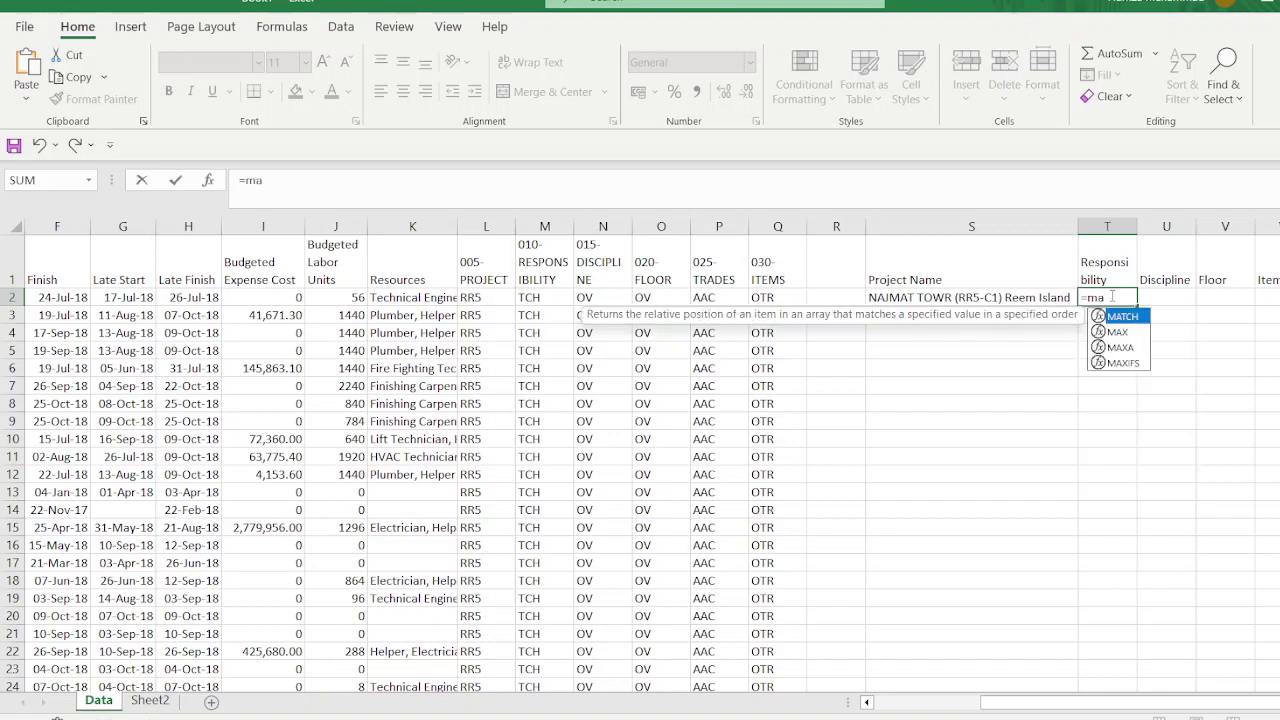
key(Tab)
click(550, 299)
text(,)
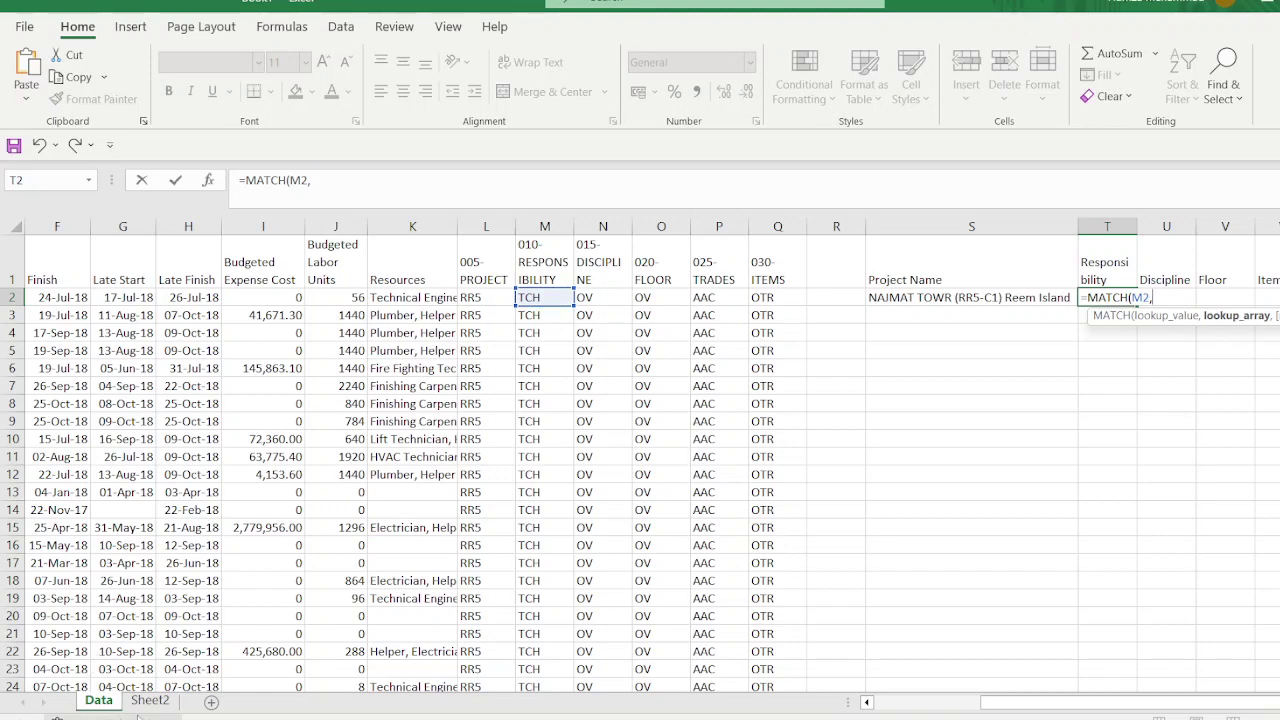
click(155, 706)
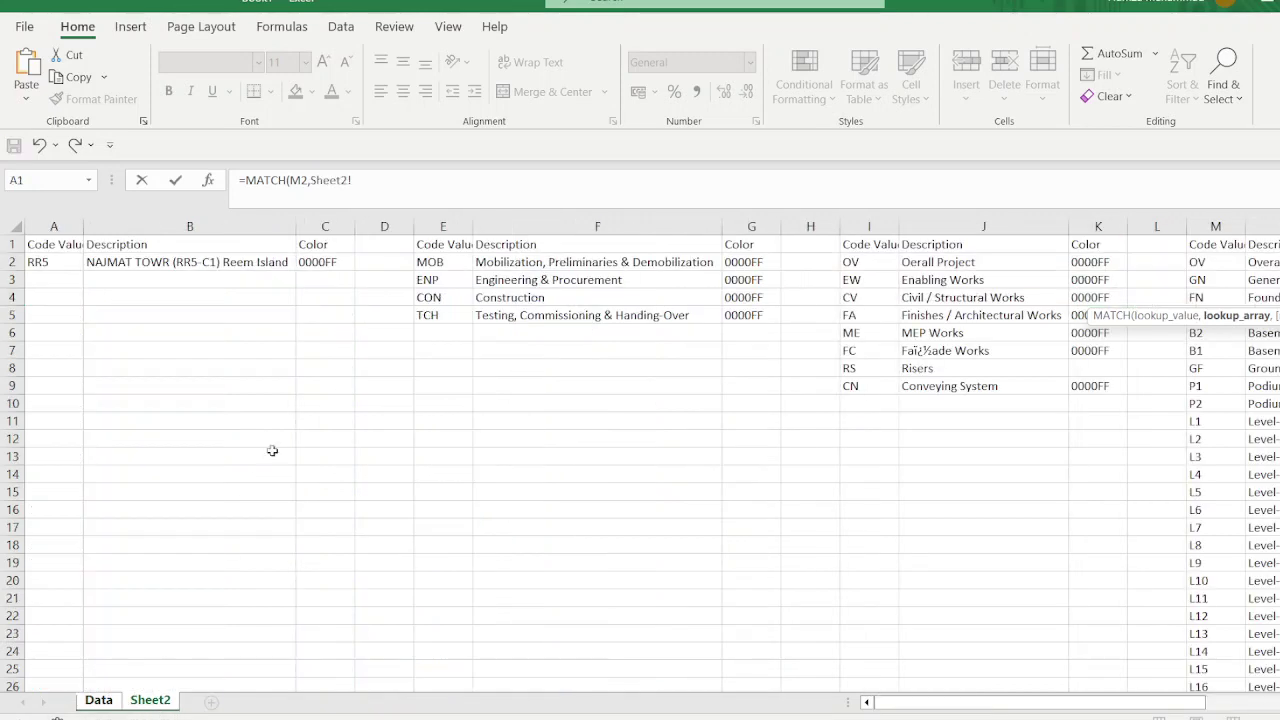
click(452, 226)
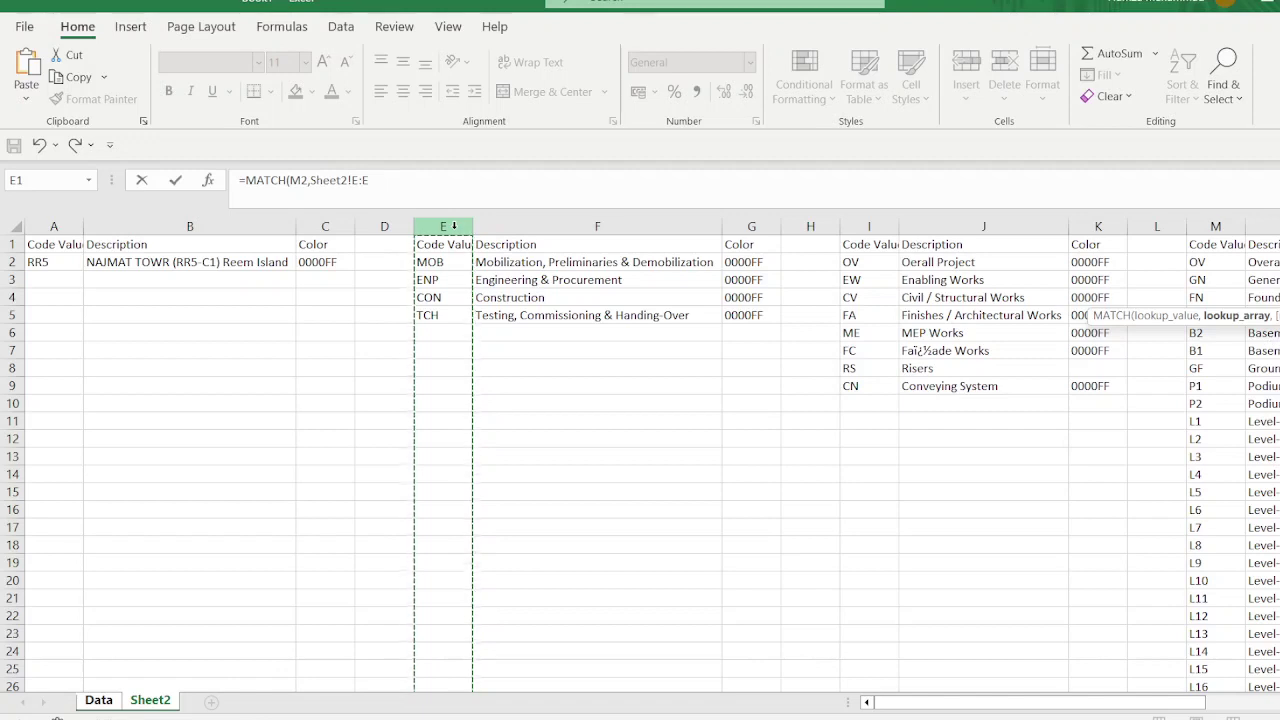
key(F4)
text(,0)
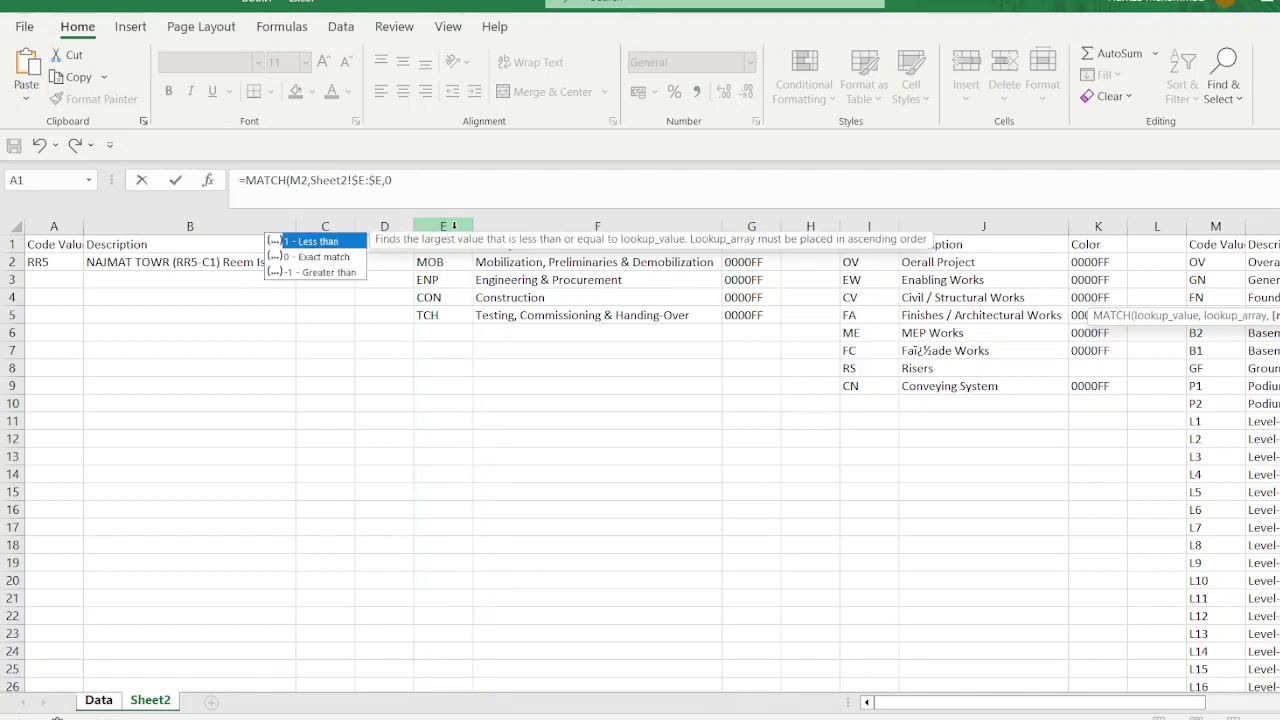
text())
key(Return)
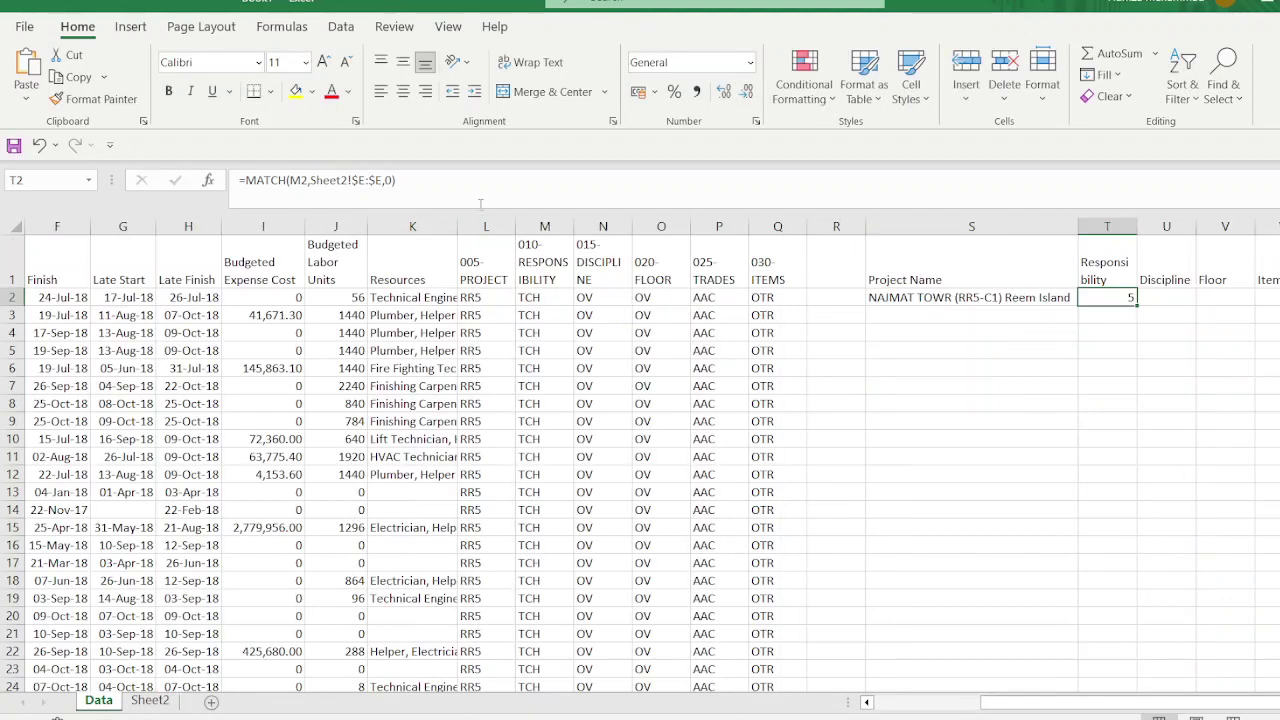
Step: Extend the T2 formula to =INDEX(Sheet2!$E:$F,MATCH(M2,Sheet2!$E:$E,0),2) so it returns the responsibility description
click(242, 180)
text(INDEX()
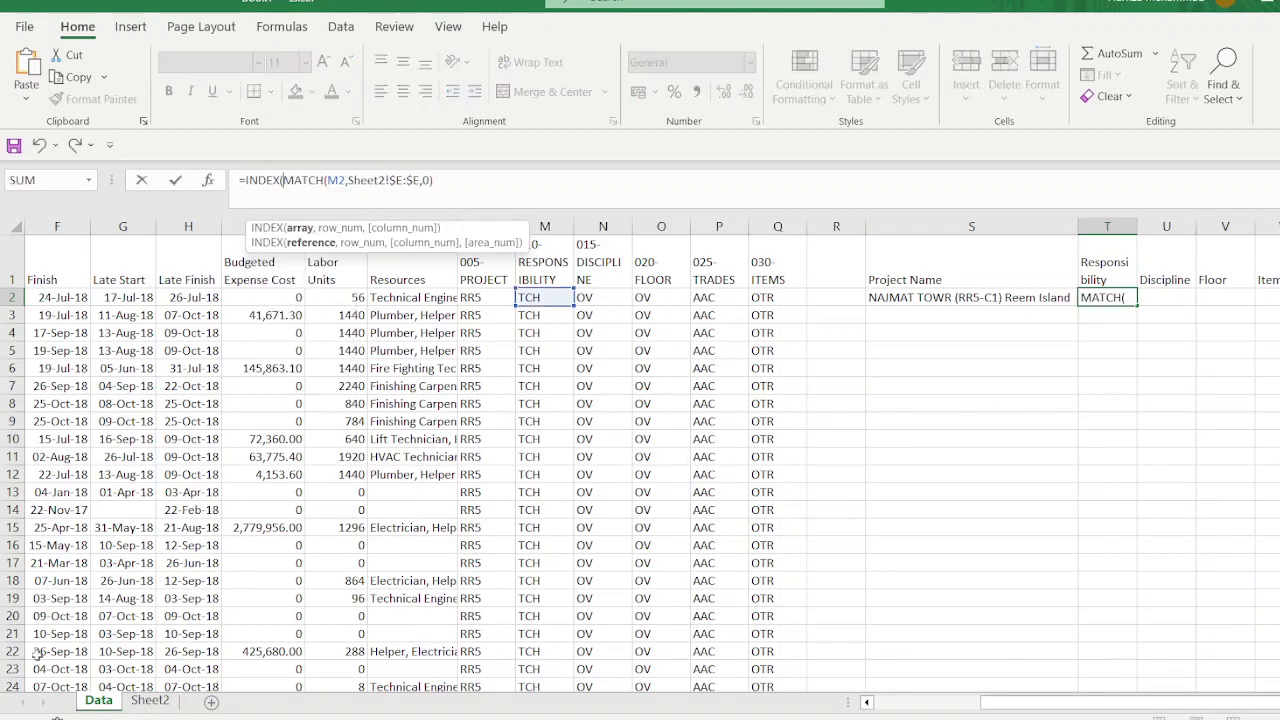
click(150, 700)
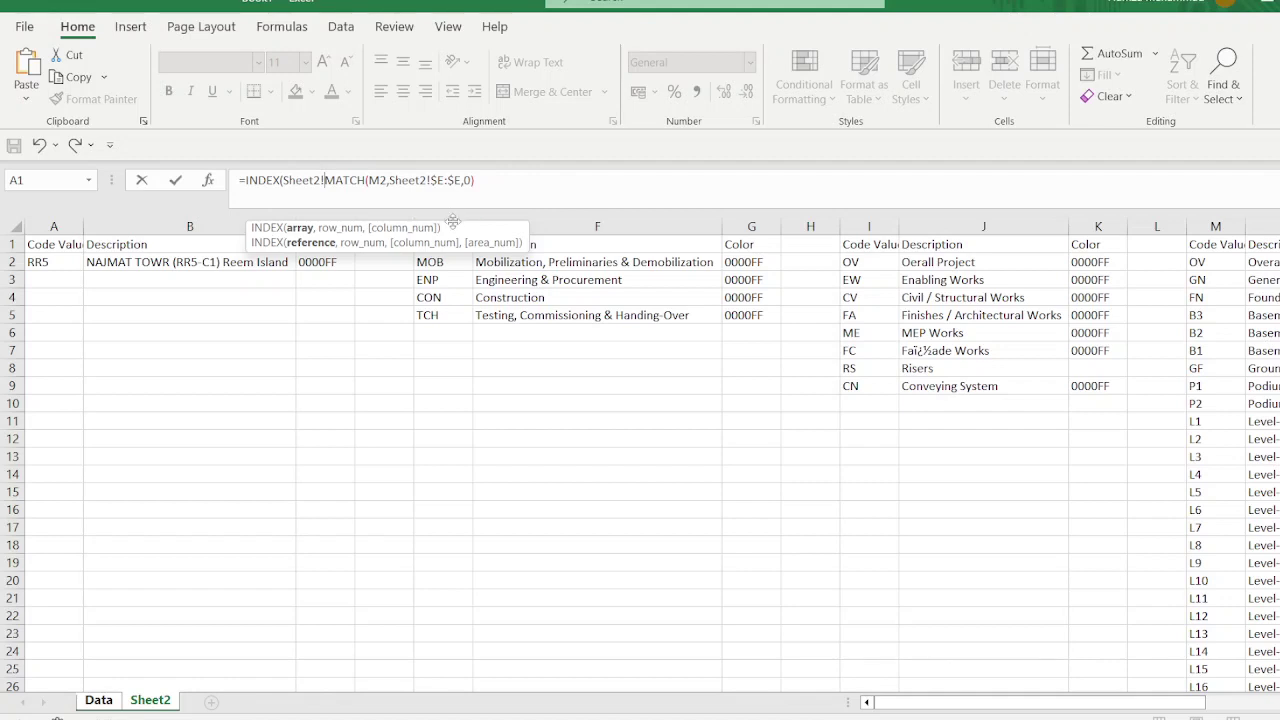
drag(443, 226, 537, 222)
key(F4)
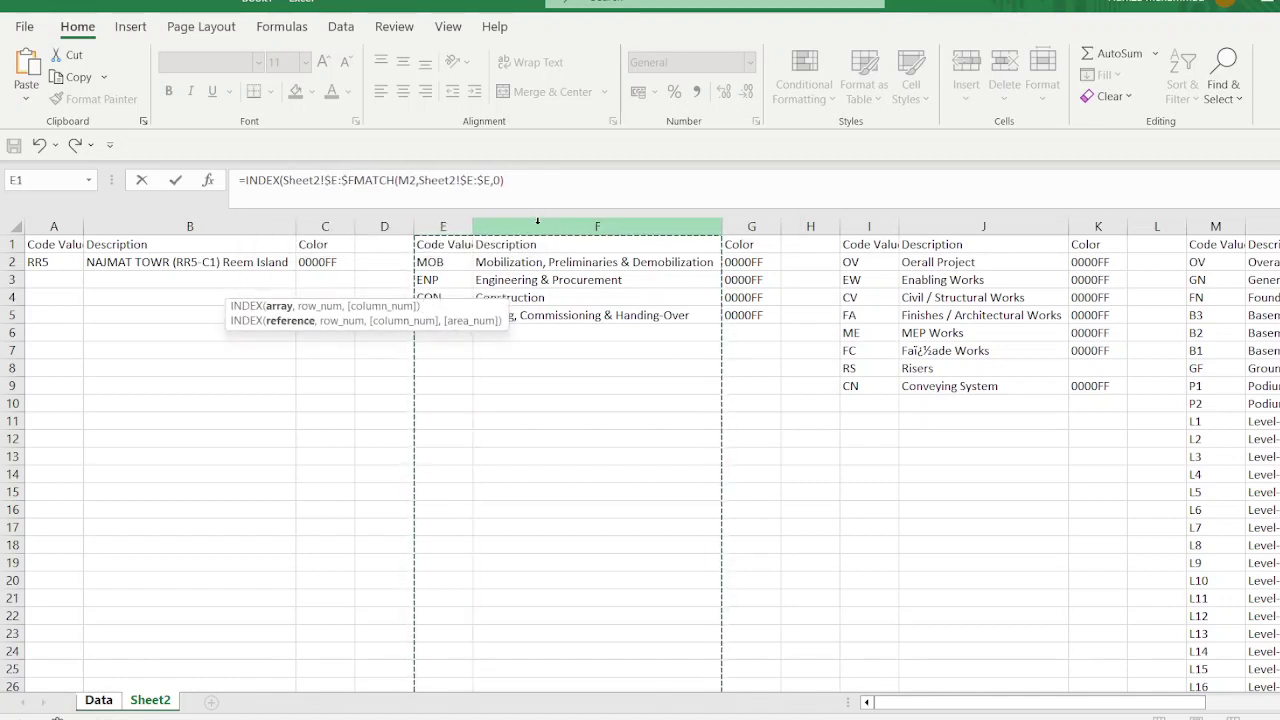
text(,)
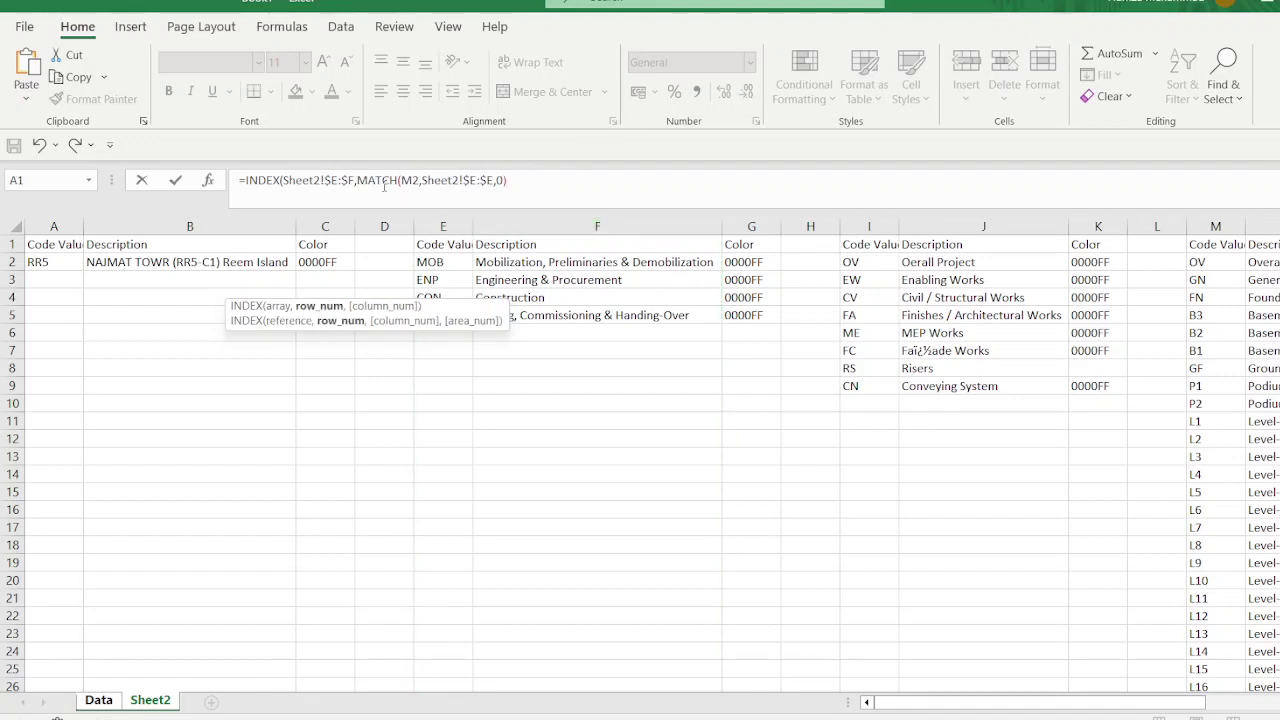
text(,)
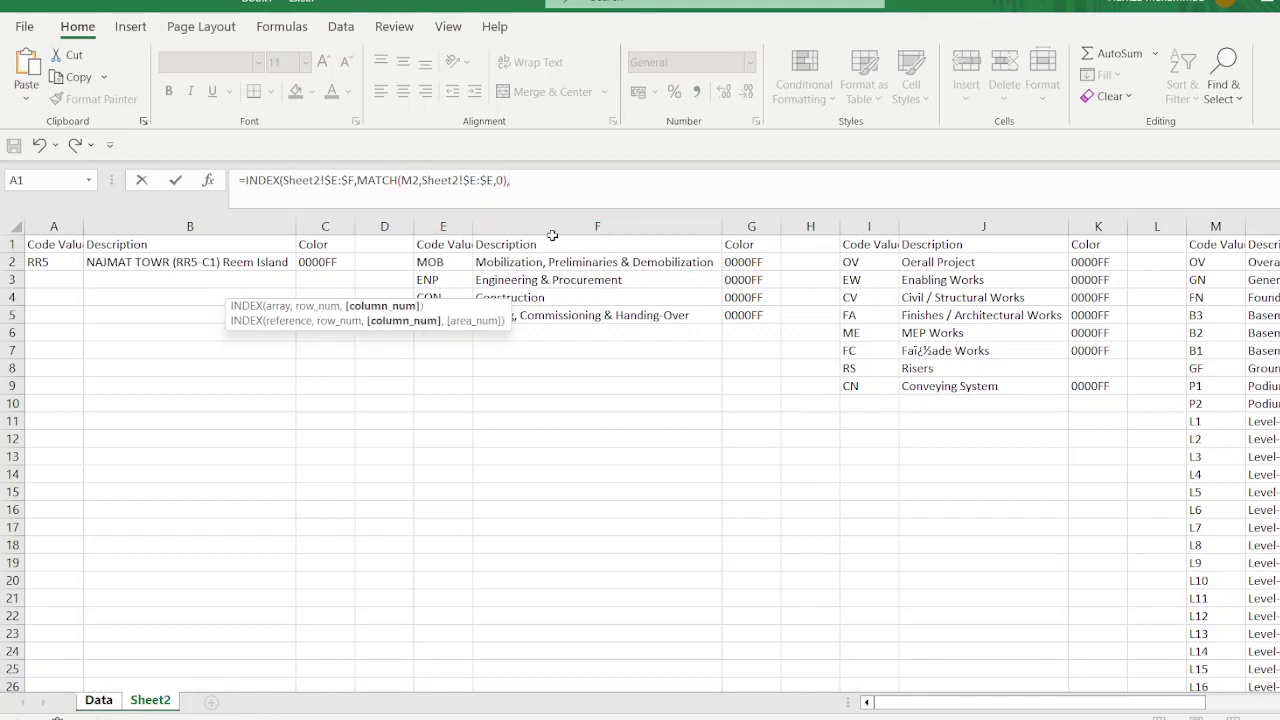
text(2))
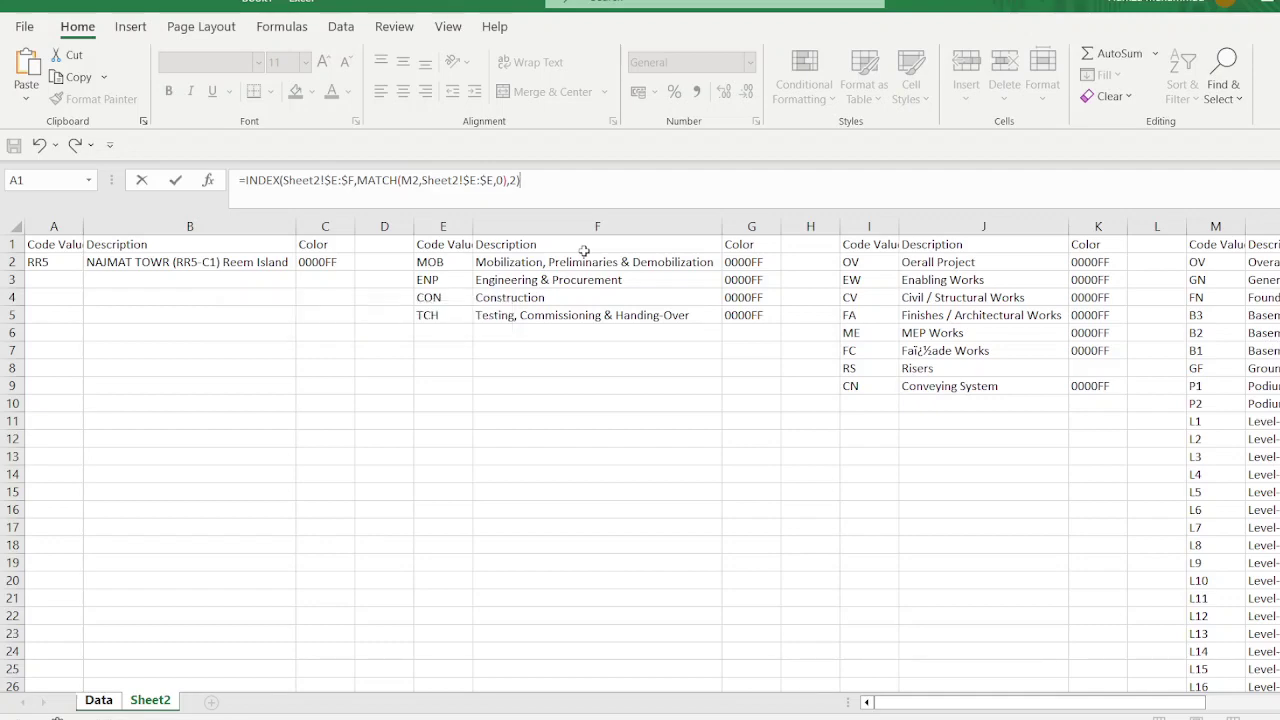
key(Return)
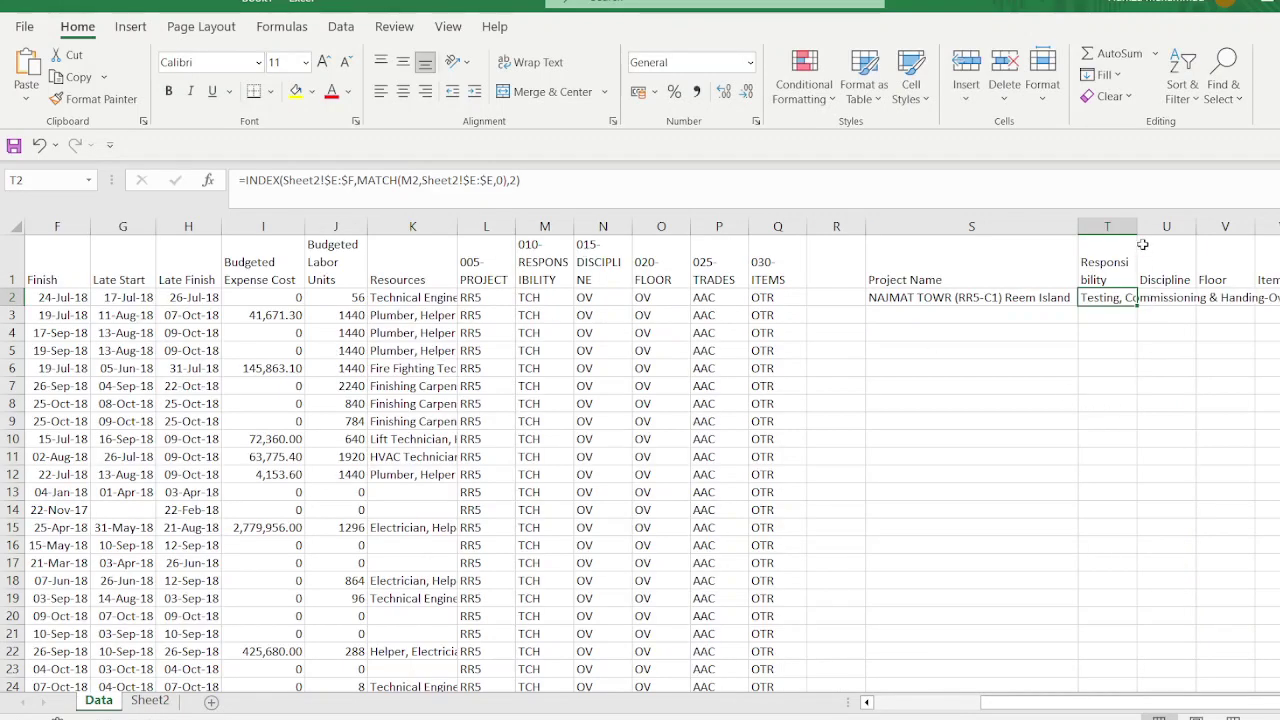
Step: Complete W2 as =INDEX(Sheet2!$Q:$R,MATCH(P2,Sheet2!$Q:$Q,0),2) and auto-fit the widths of the Responsibility and Trade columns
double_click(1138, 226)
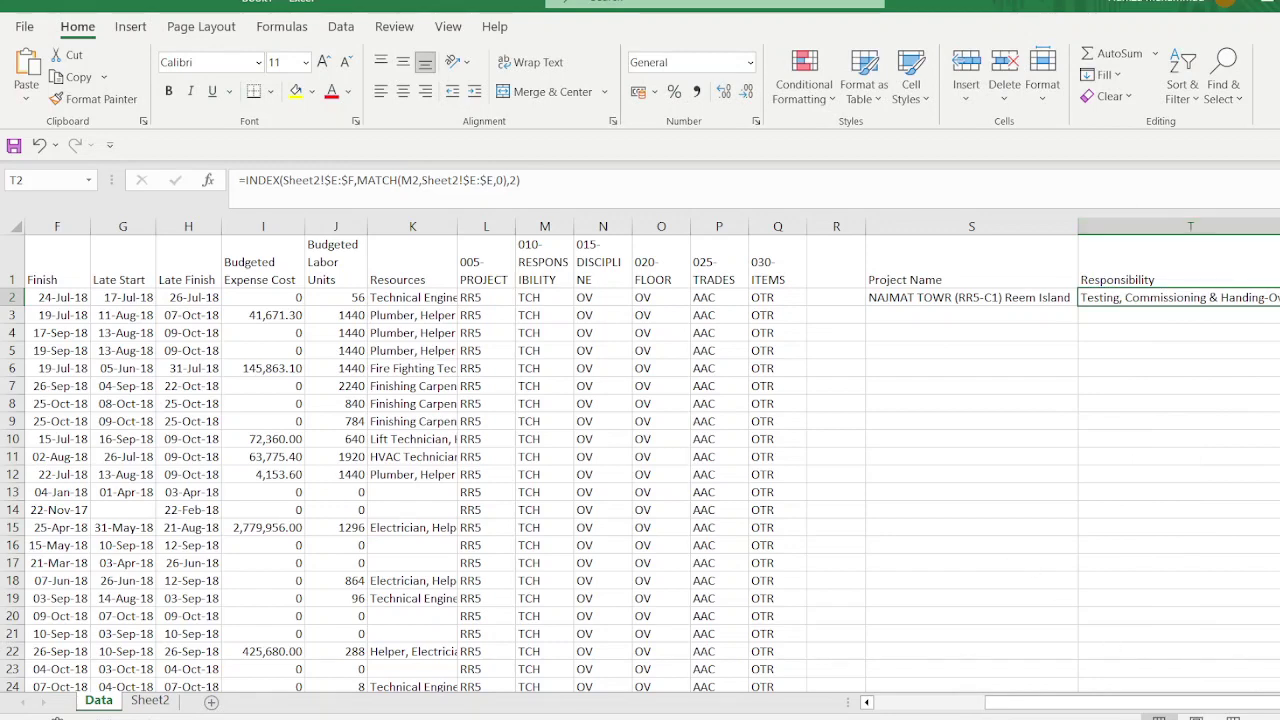
scroll(652, 464, right, 4)
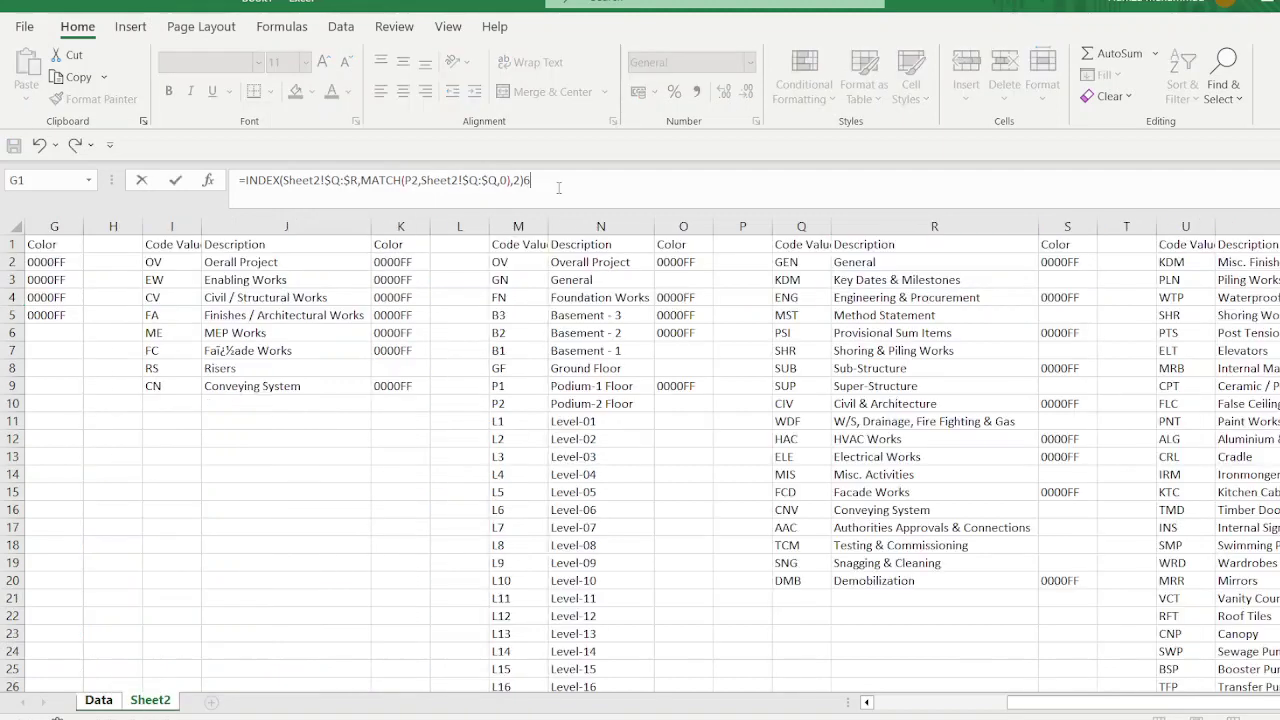
key(ctrl+Return)
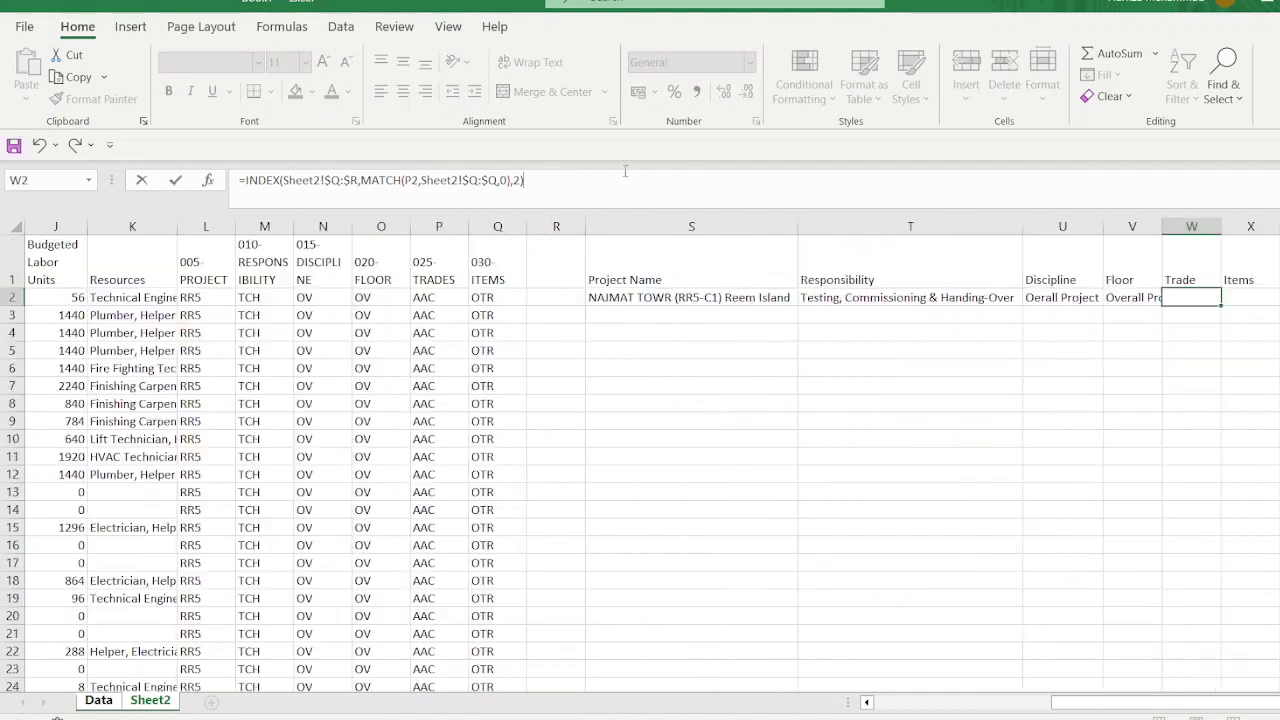
double_click(1223, 229)
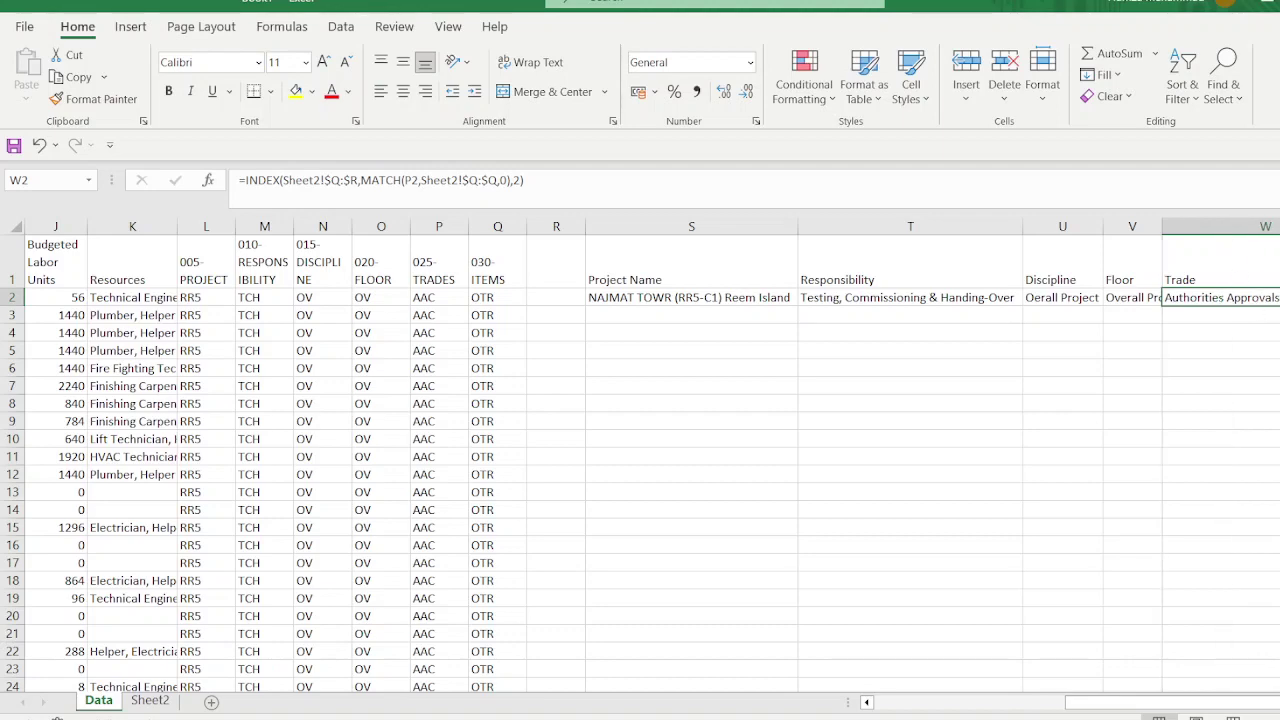
Step: Start a MATCH formula in X2 under Items with Q2 as the lookup value
scroll(640, 450, right, 3)
click(1194, 299)
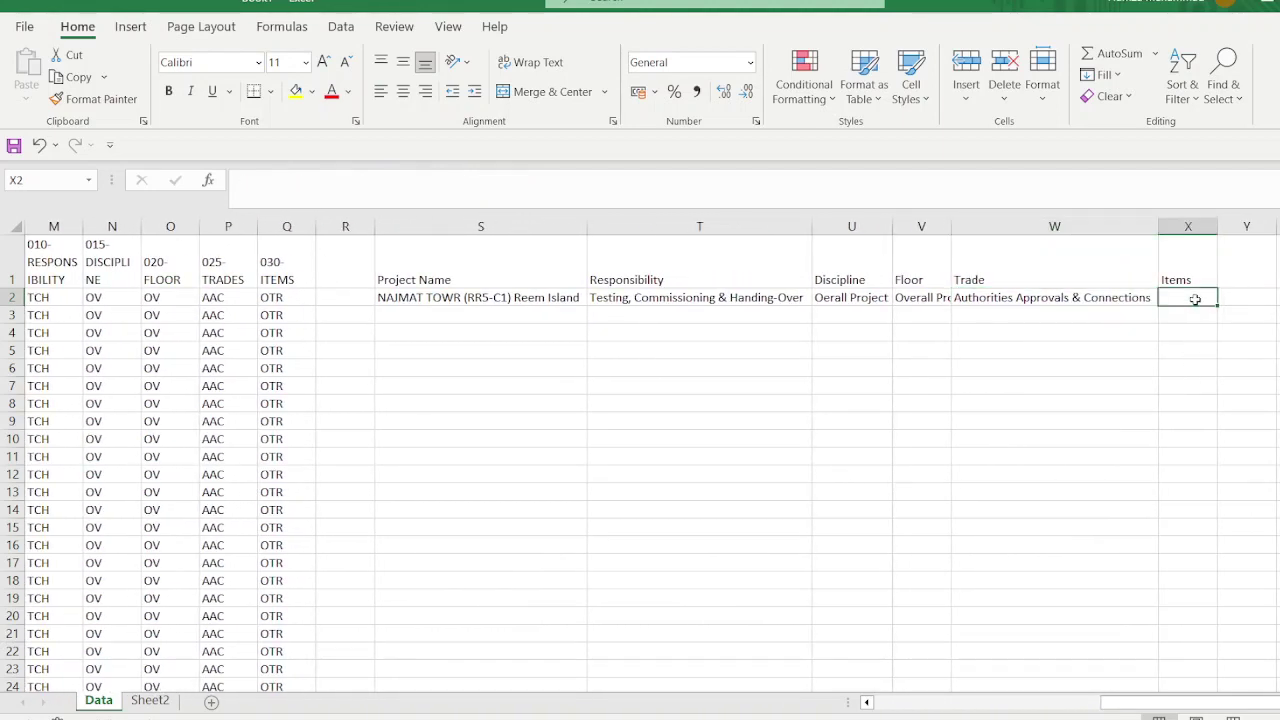
text(=ma)
key(Tab)
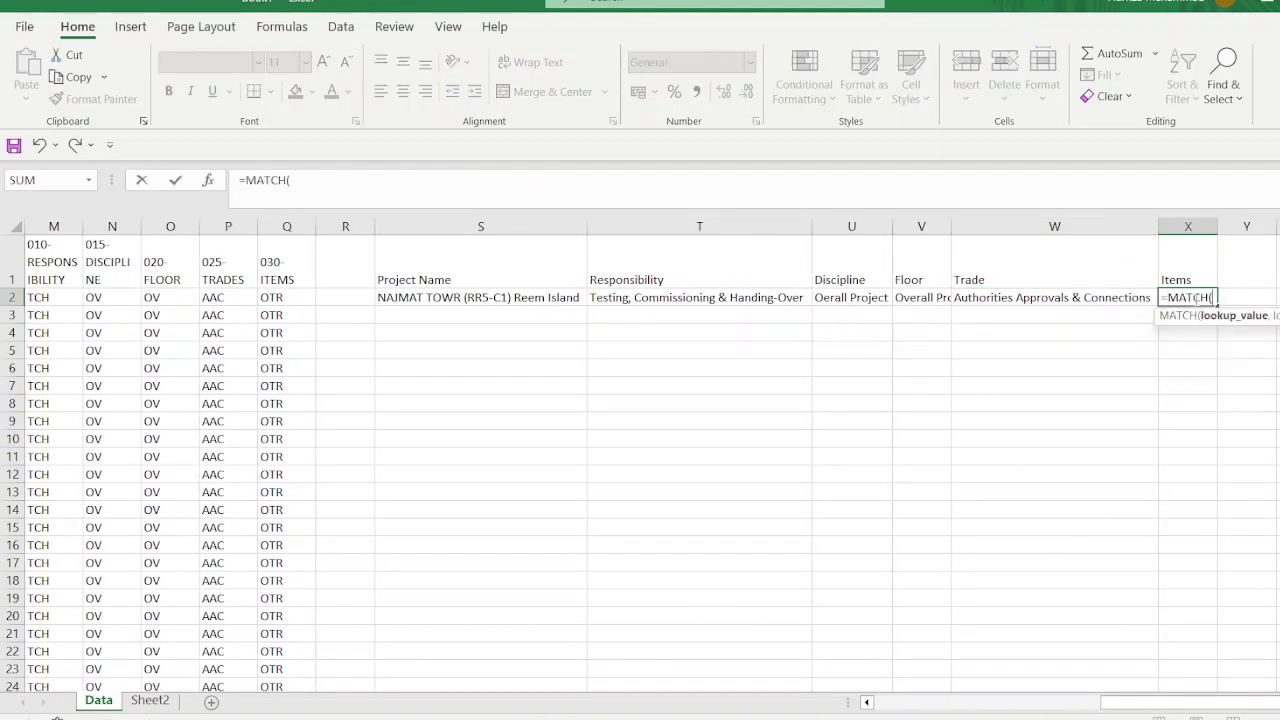
click(261, 297)
text(,)
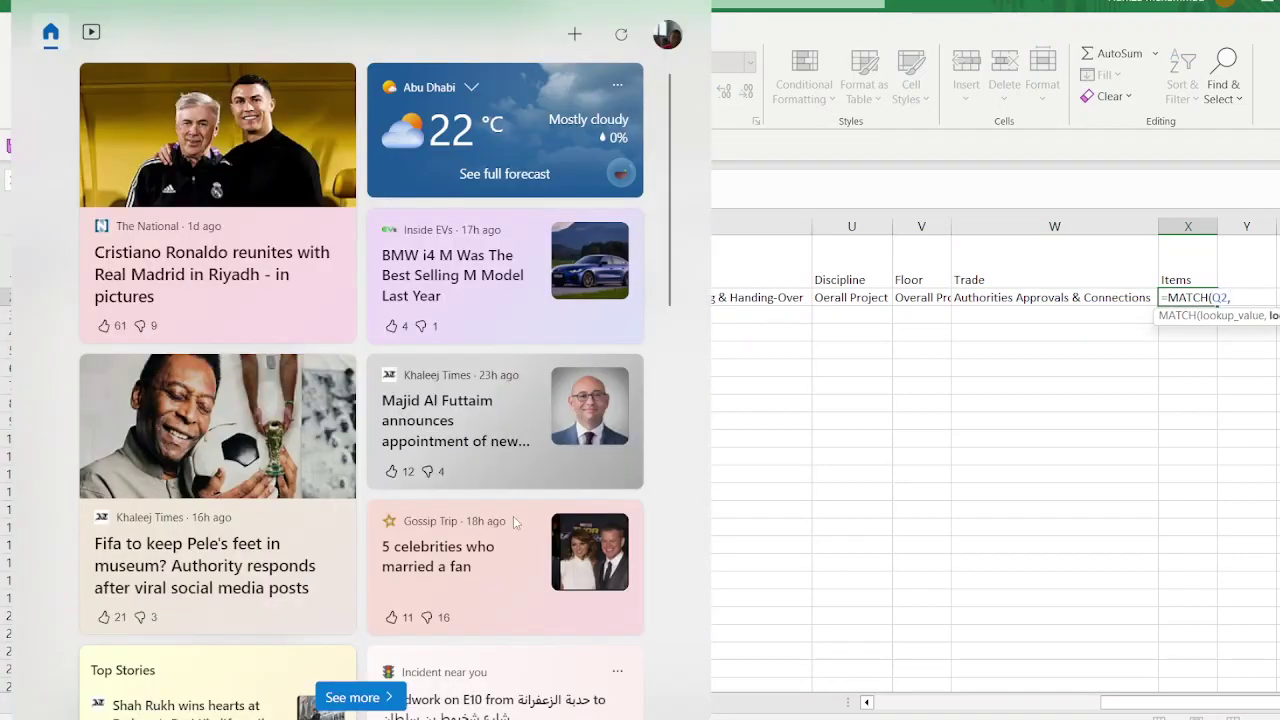
click(851, 473)
click(1054, 580)
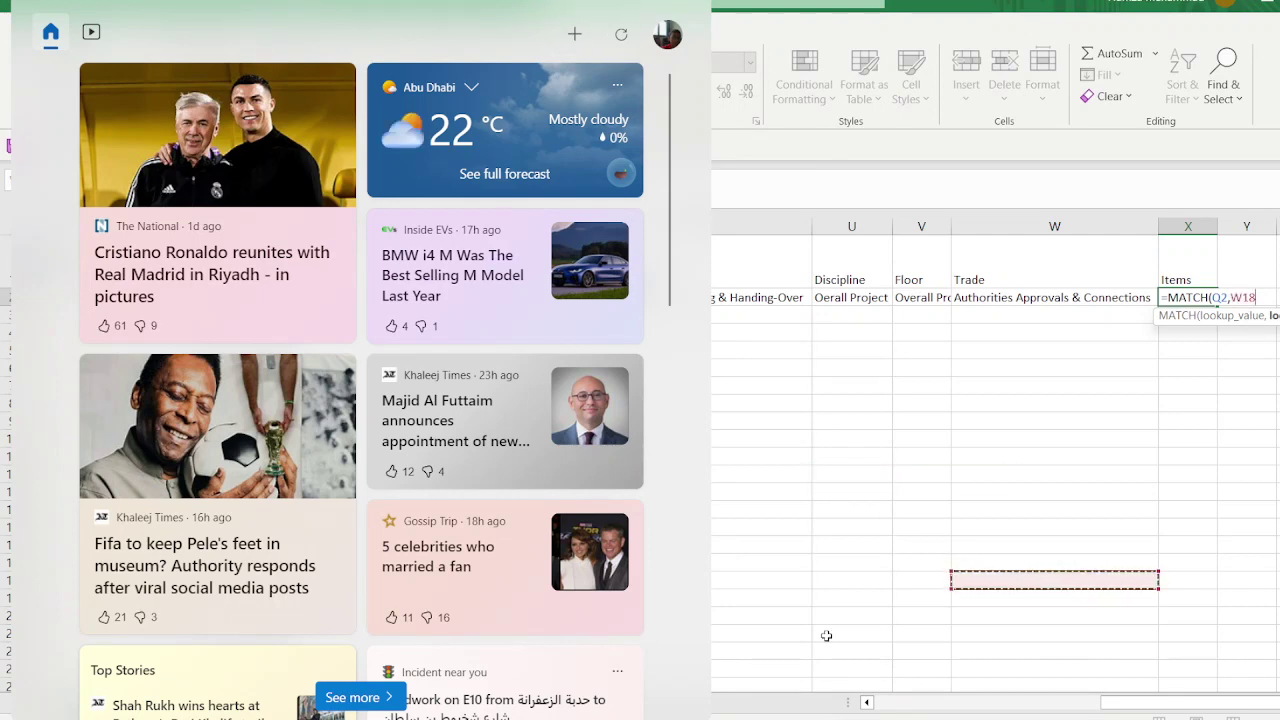
text(56)
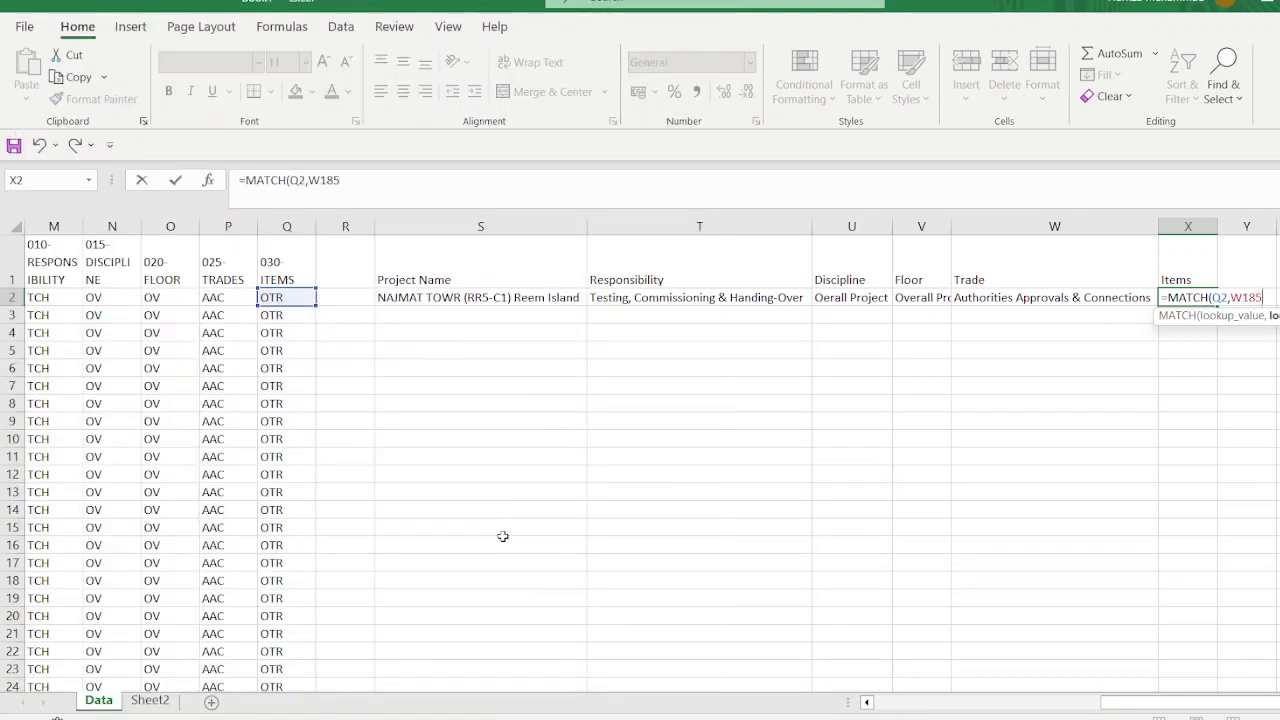
key(BackSpace)
key(BackSpace)
key(BackSpace)
key(BackSpace)
Step: Complete the X2 formula as =MATCH(Q2,Sheet2!$U:$U,0) to find the item code's row on Sheet2
click(150, 700)
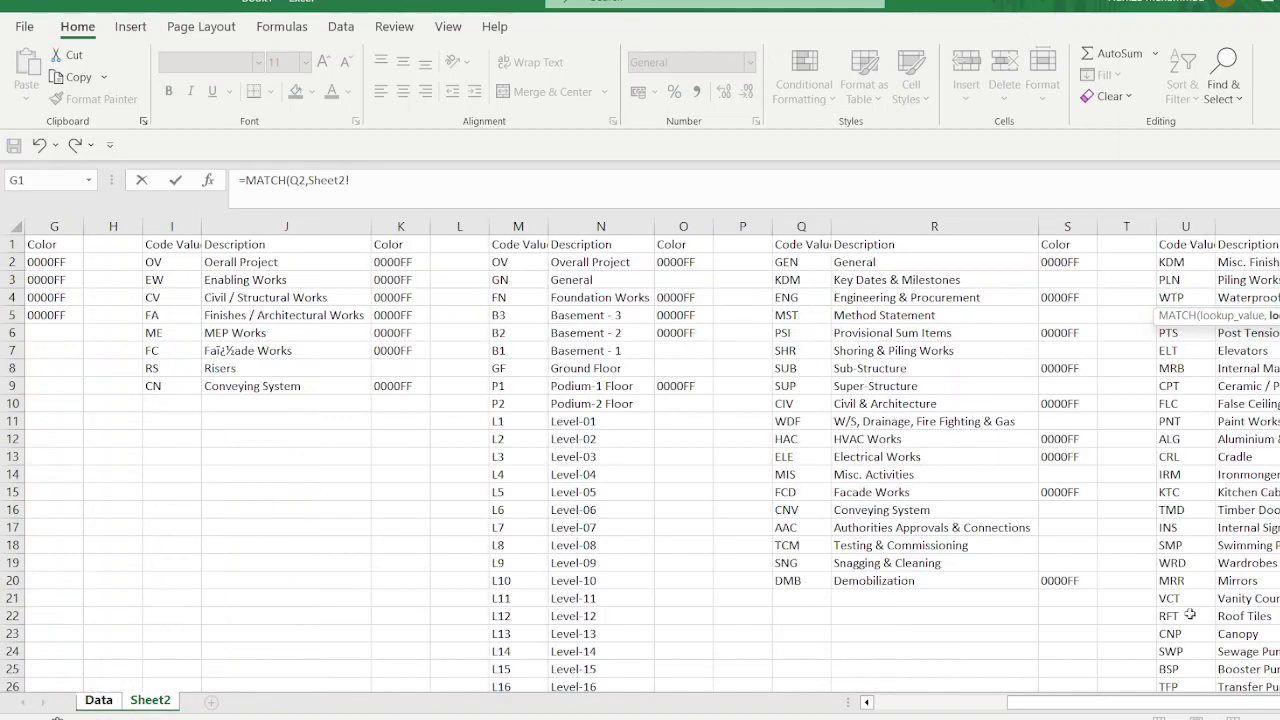
scroll(796, 226, right, 5)
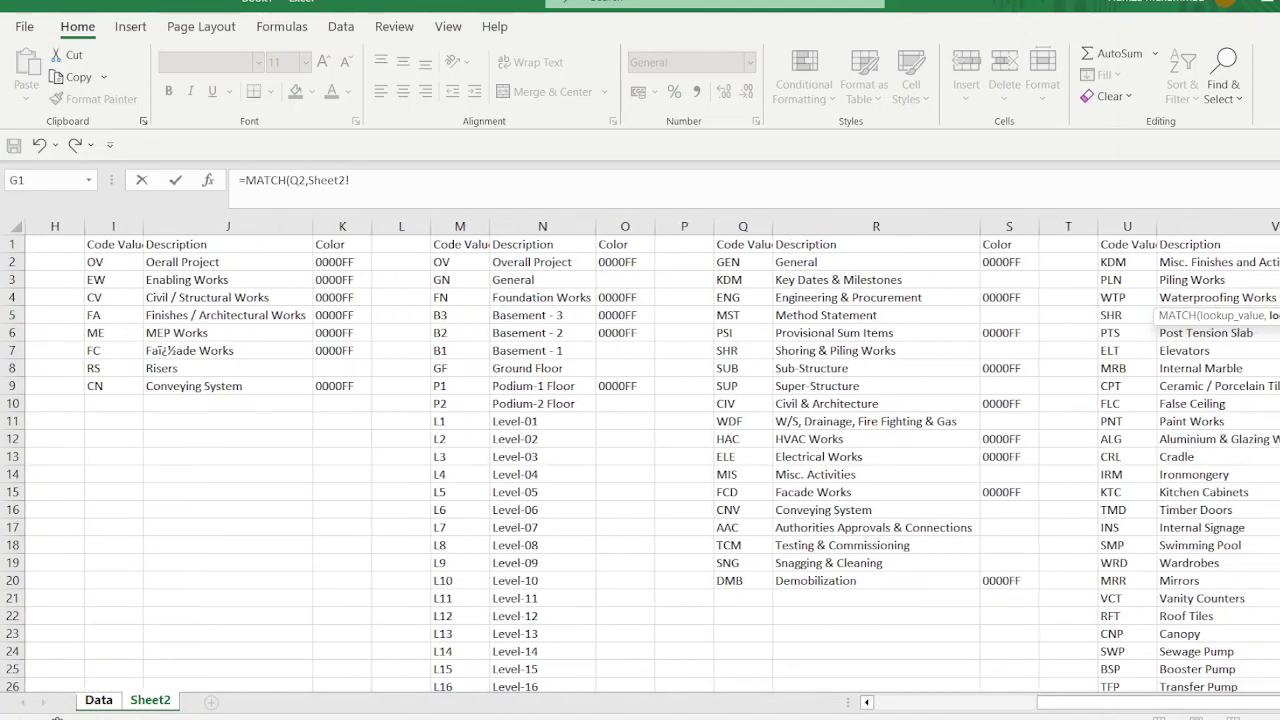
click(796, 226)
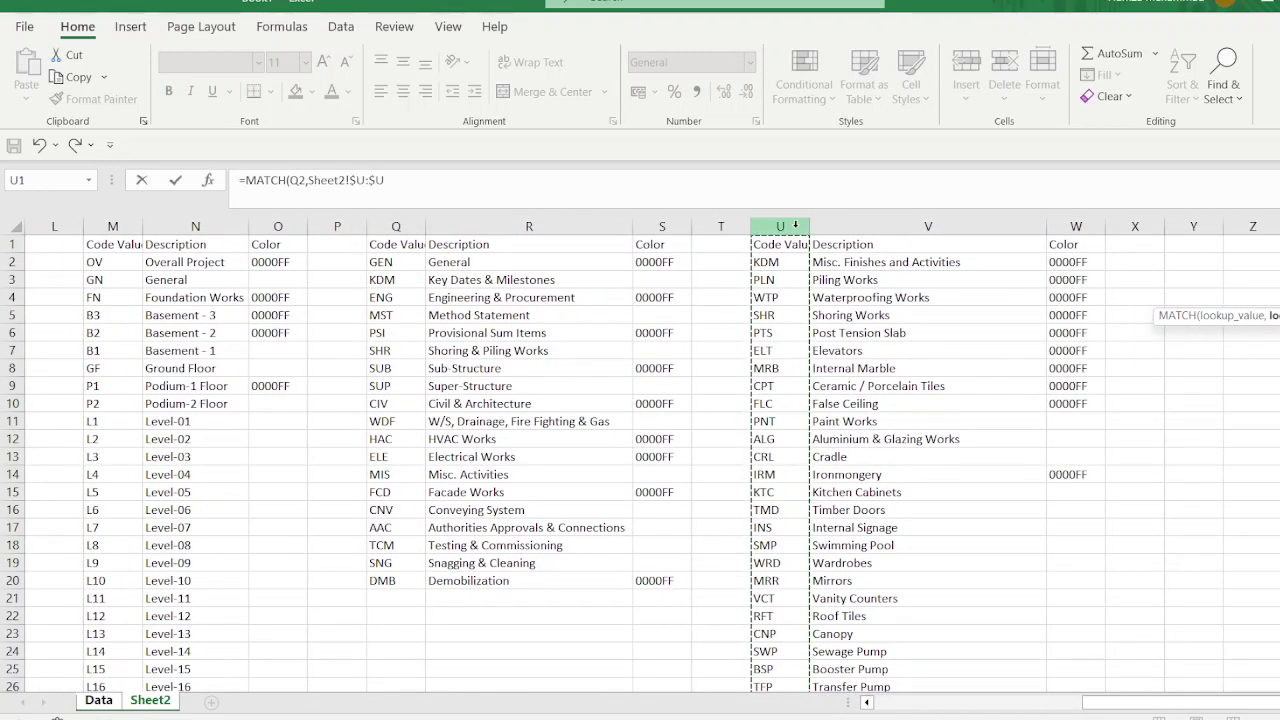
text(,0))
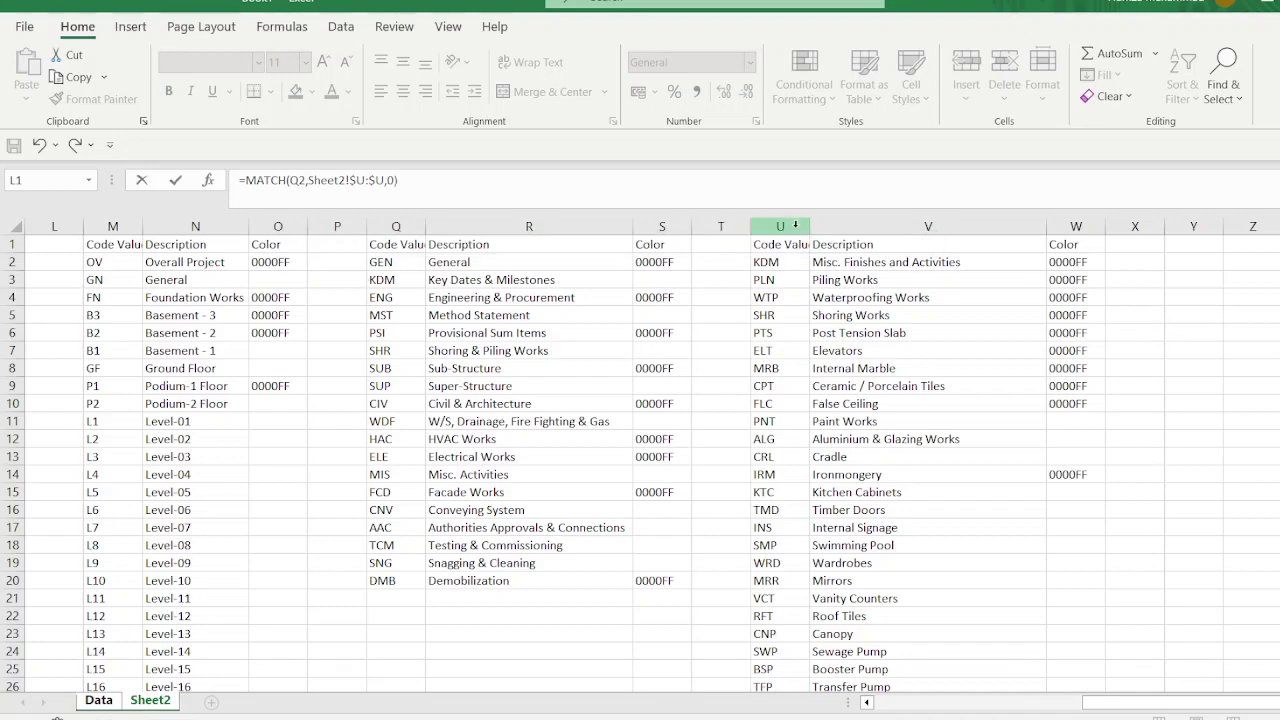
key(Return)
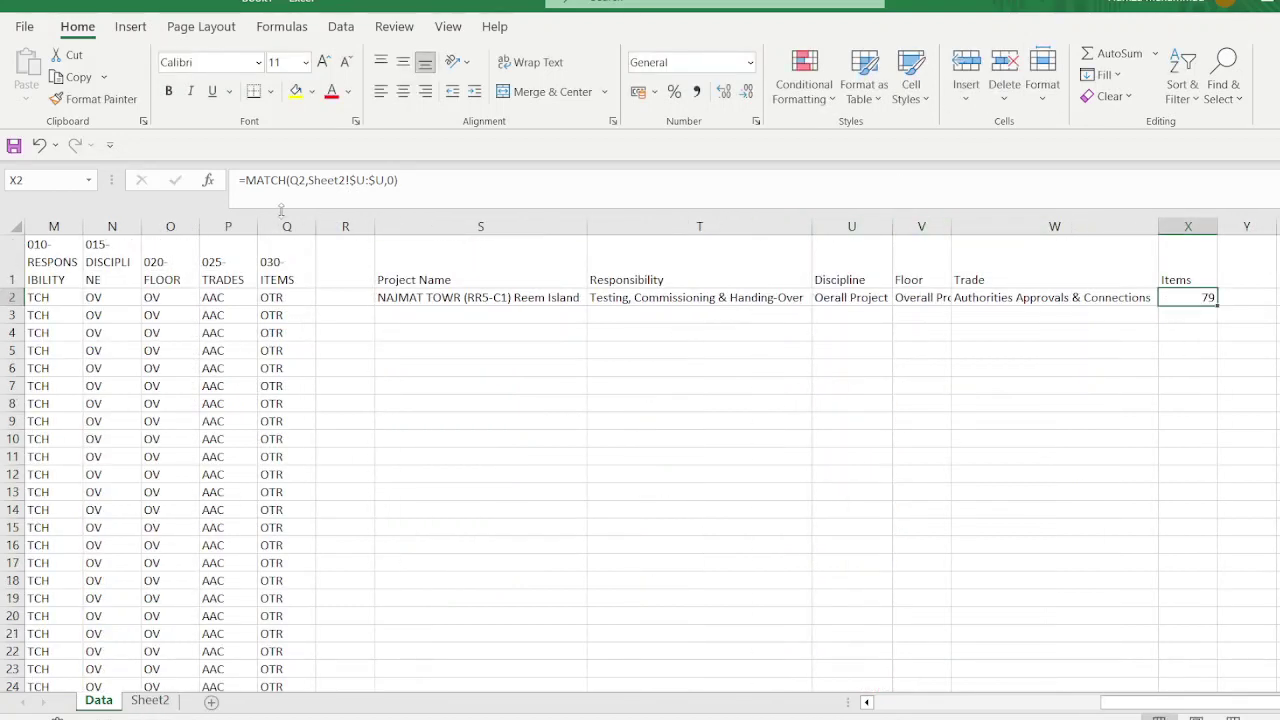
Step: Extend the X2 formula to =INDEX(Sheet2!$U:$V,MATCH(Q2,Sheet2!$U:$U,0),2) so it returns the item description
click(247, 180)
text(INDEX()
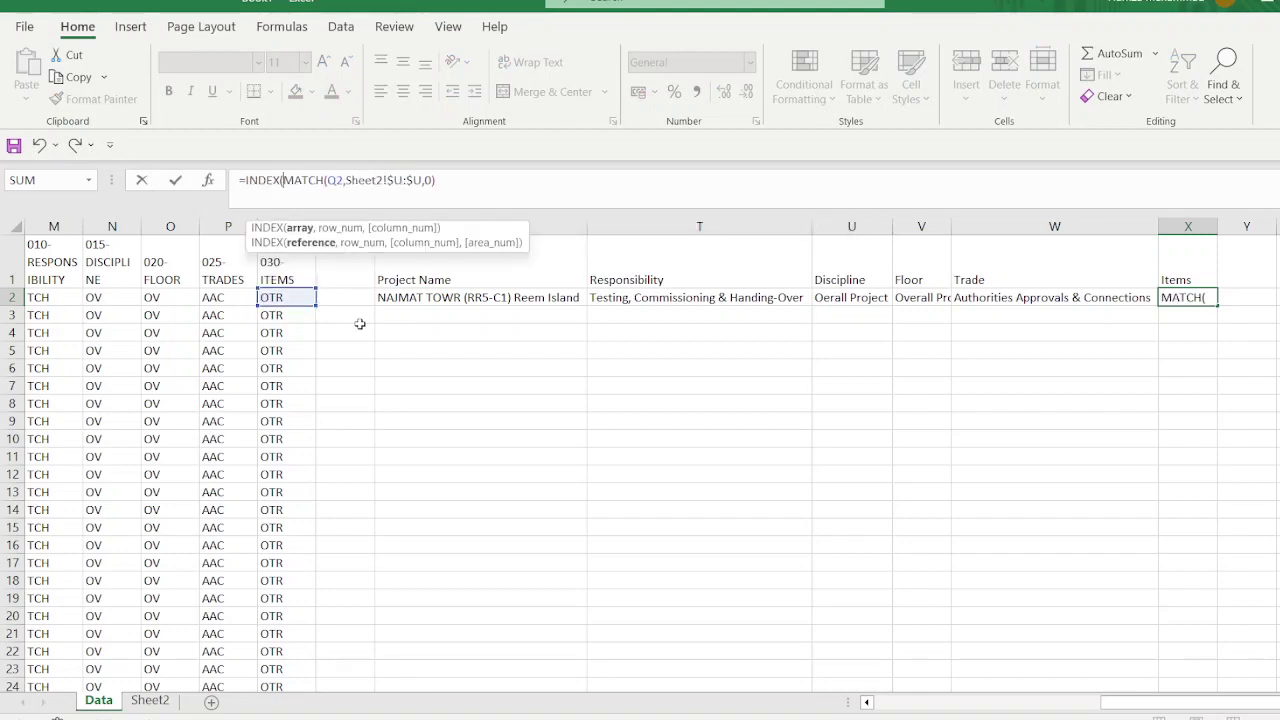
click(165, 701)
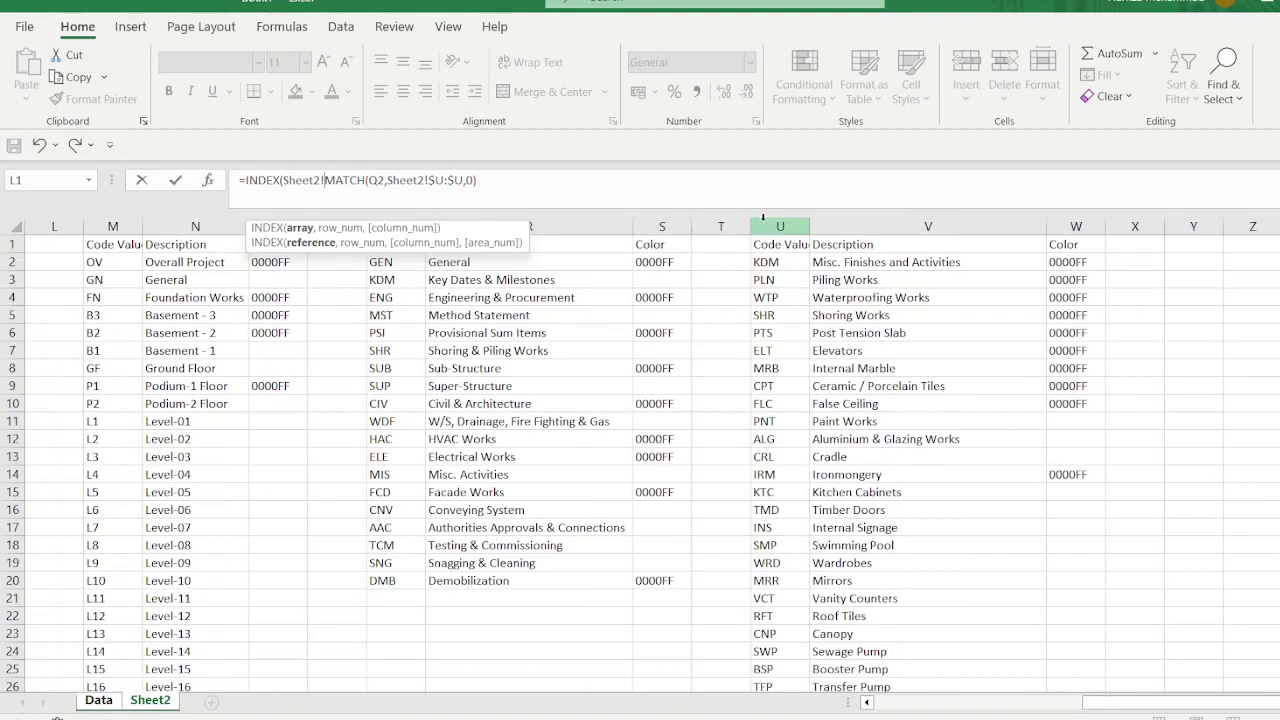
drag(764, 226, 853, 226)
key(F4)
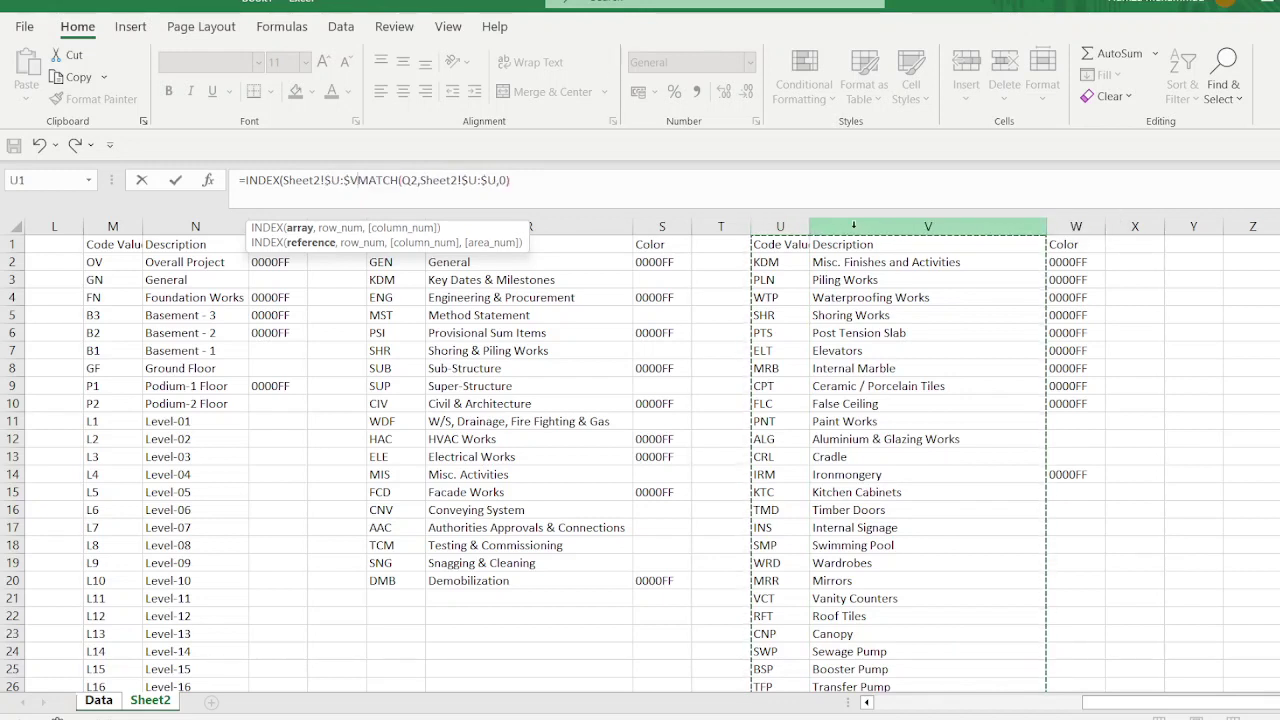
text(,0))
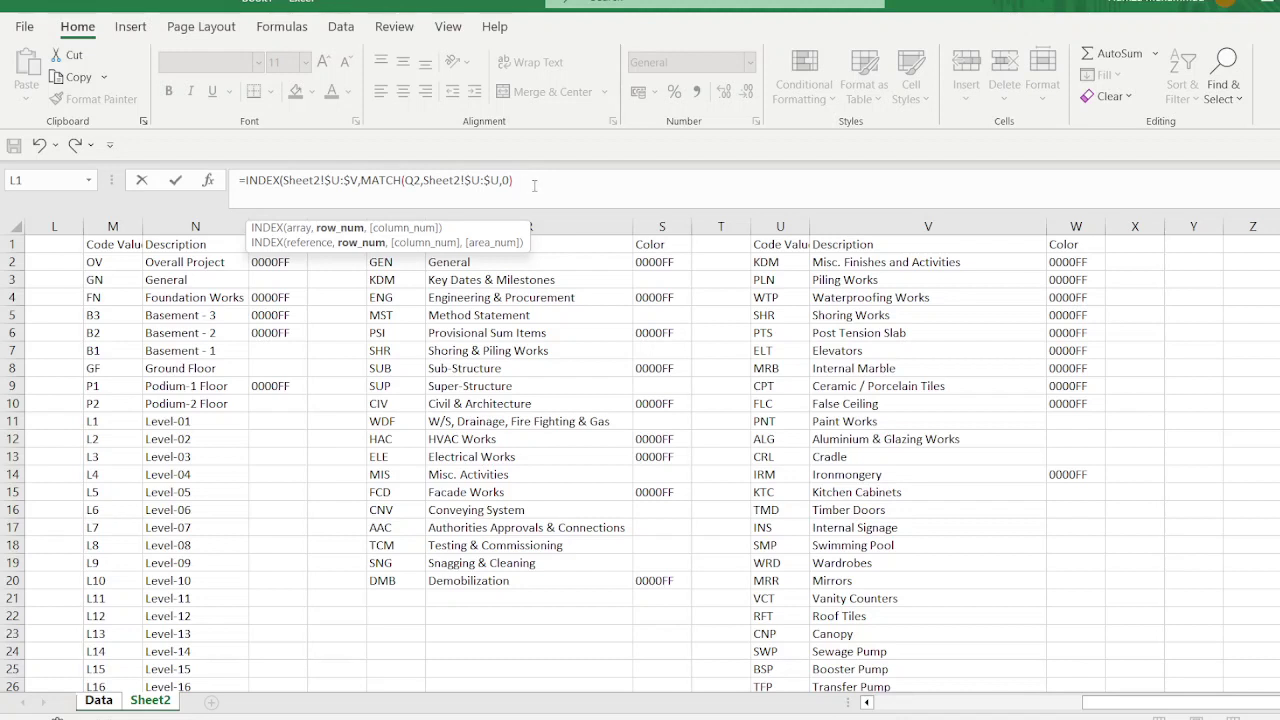
text(,2))
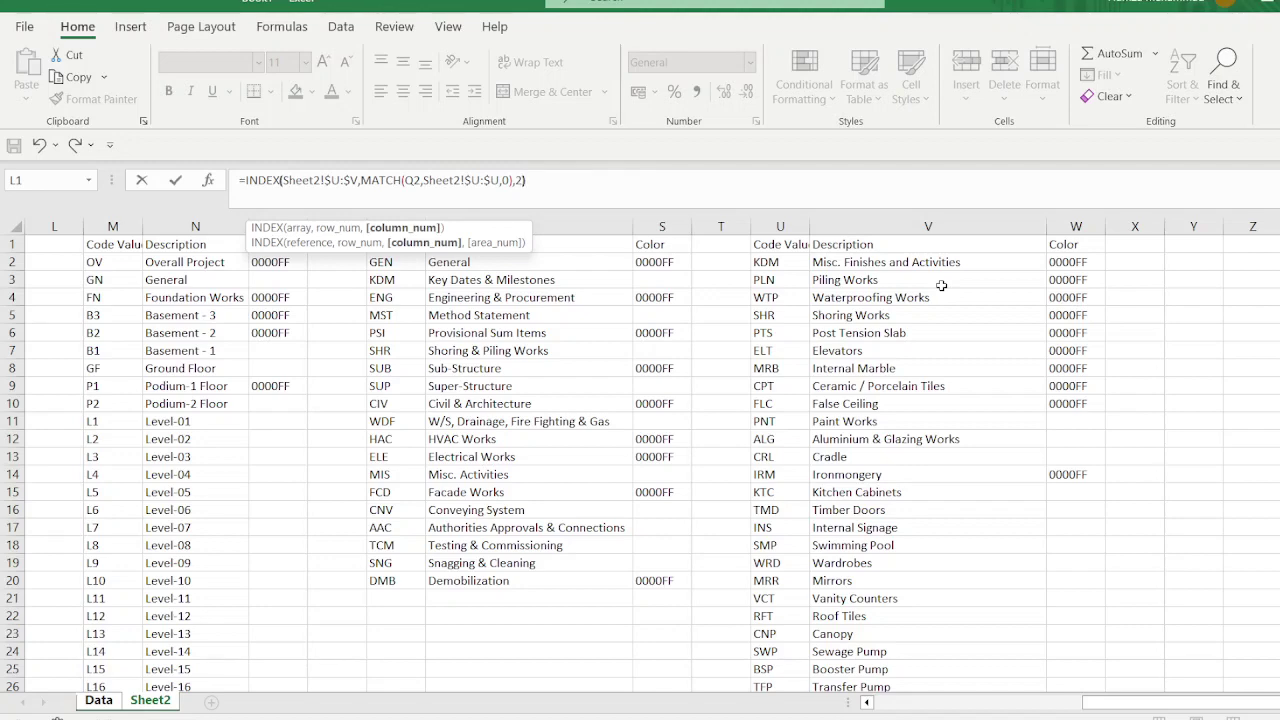
key(Return)
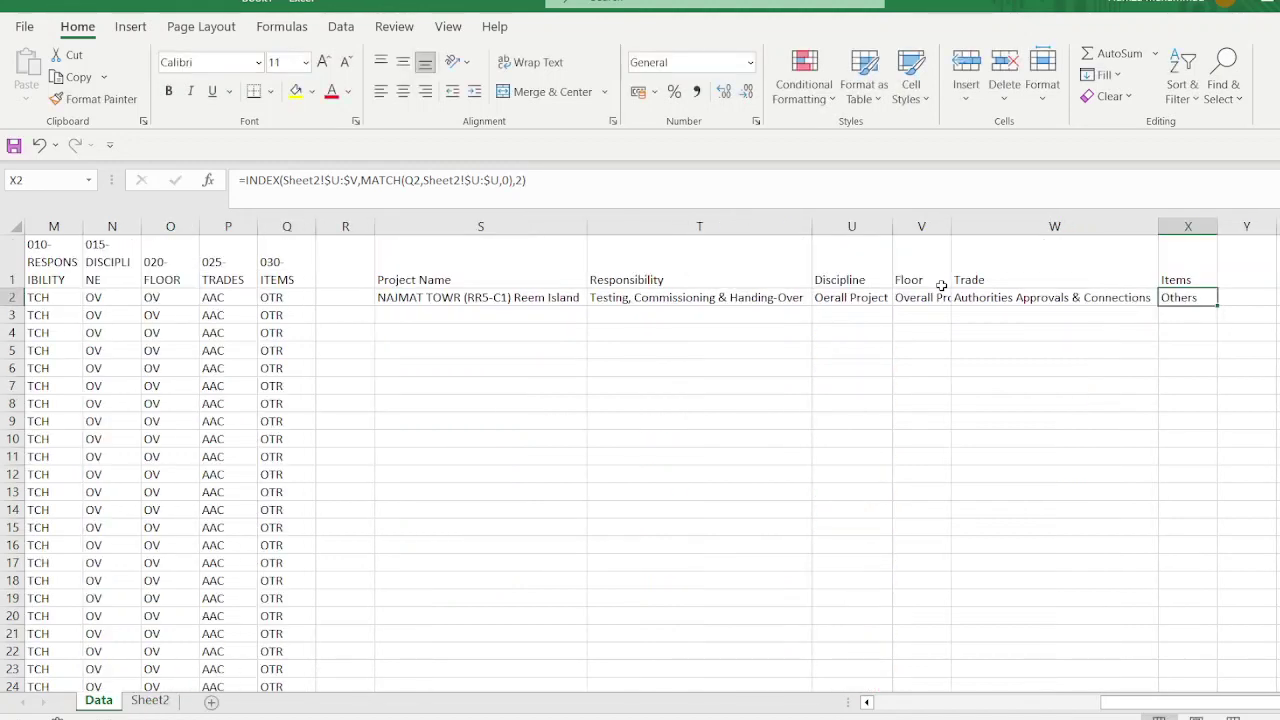
Step: Copy the six lookup formulas in S2:X2, from Project Name through Items
drag(512, 297, 1165, 293)
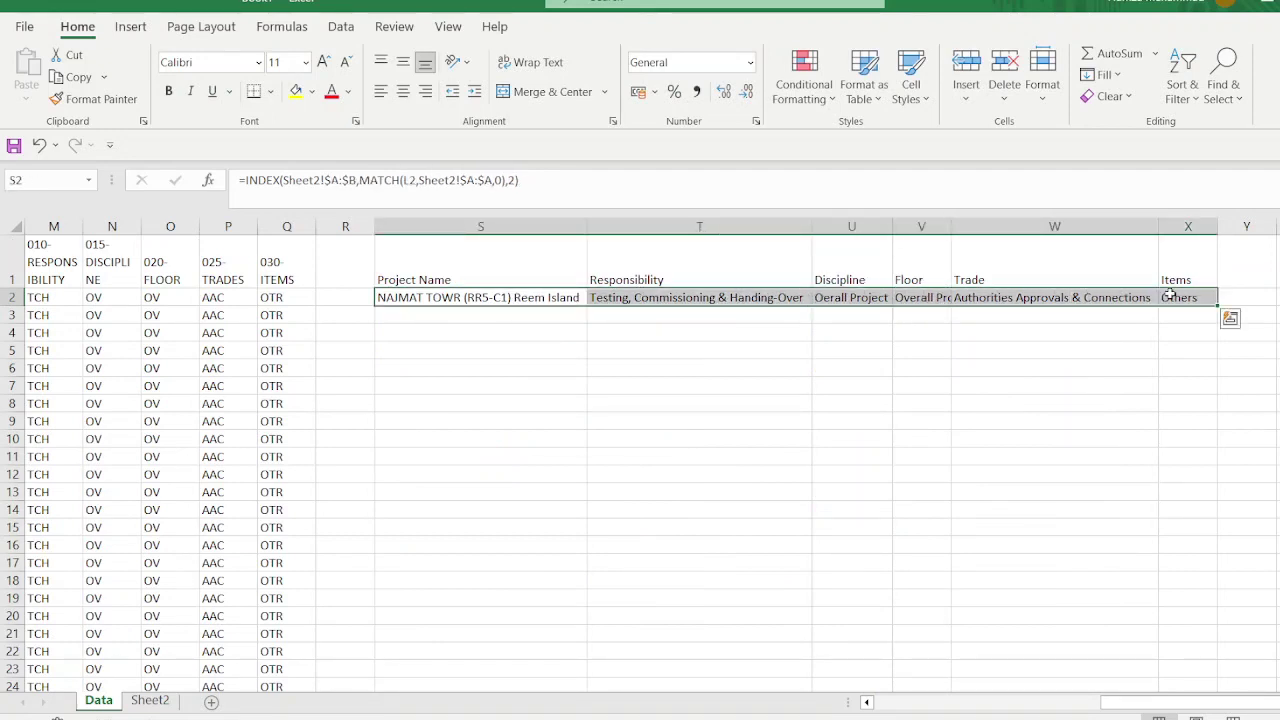
key(ctrl+c)
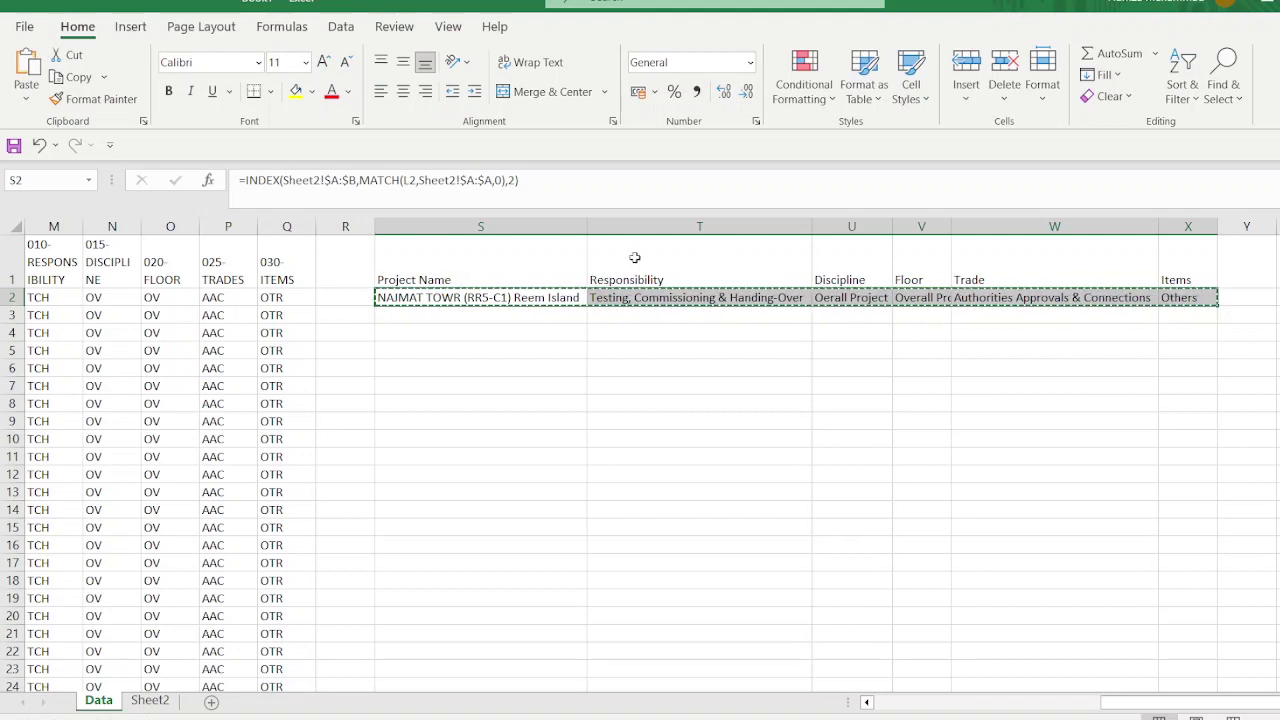
click(494, 222)
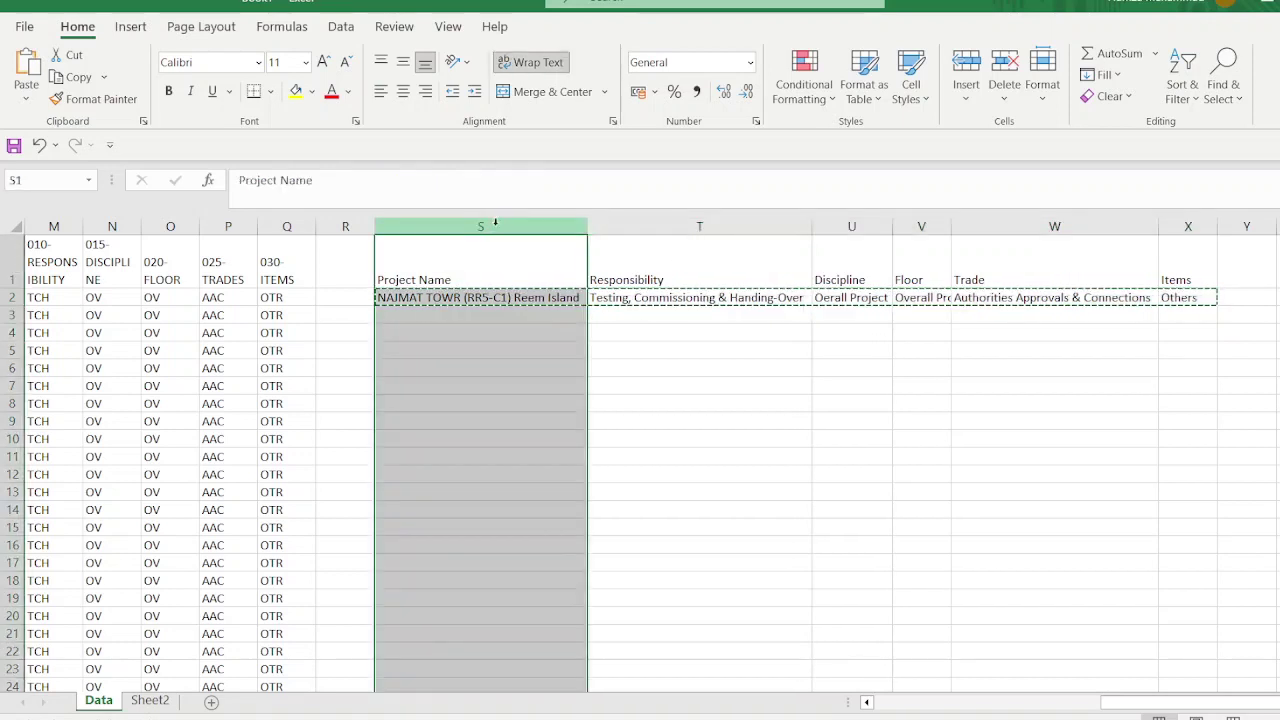
click(484, 298)
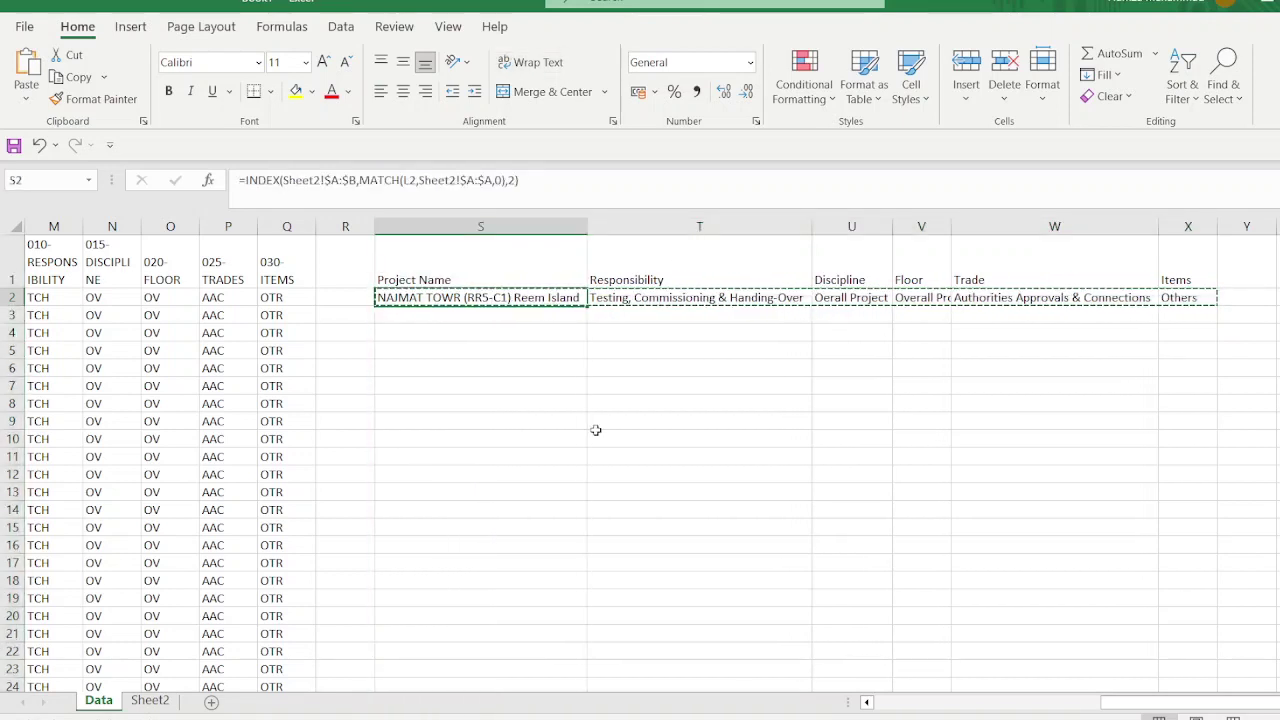
Step: Paste the copied lookup formulas down columns S to X through the last activity row, 3358
key(Left)
key(Left)
key(Home)
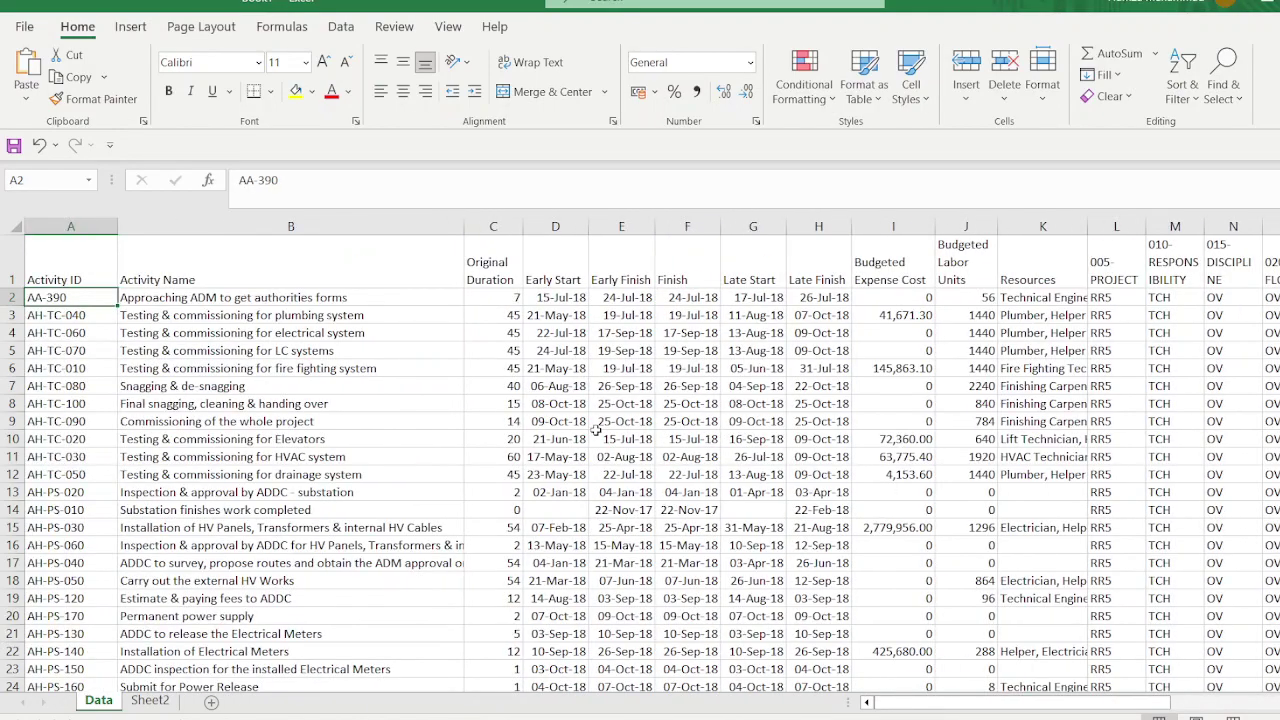
key(ctrl+Down)
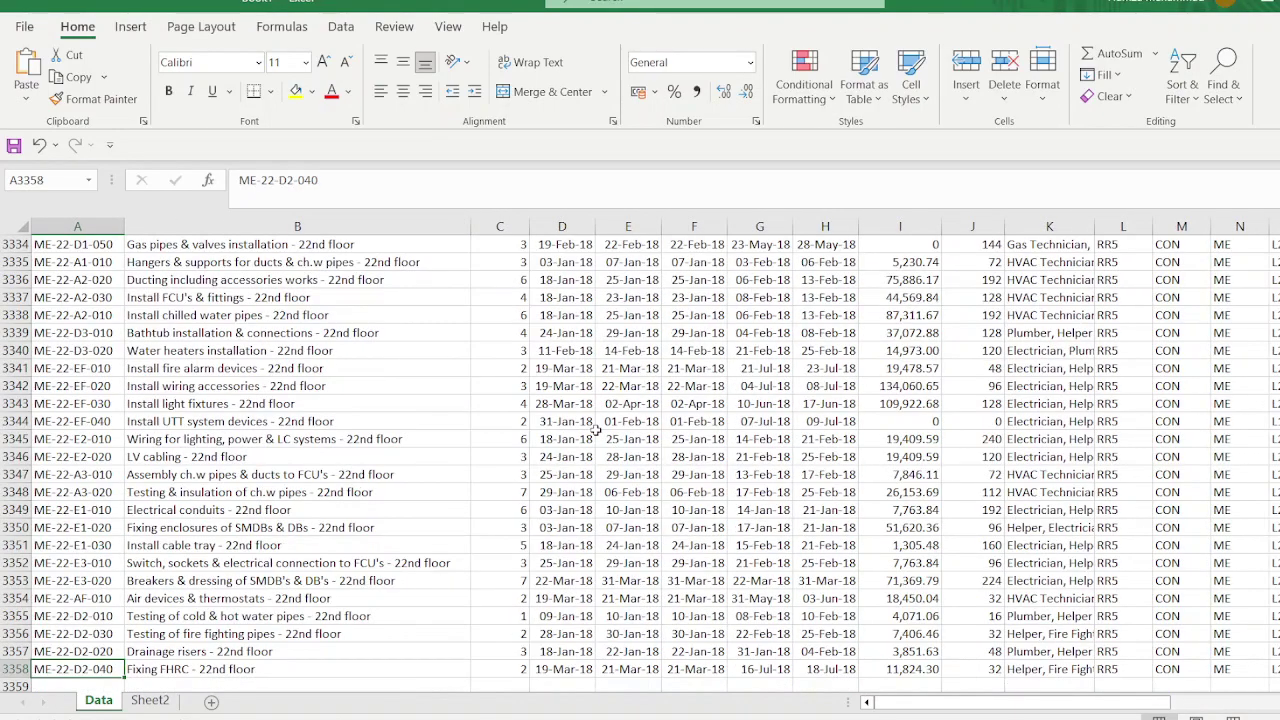
key(ctrl+Right)
key(Right)
key(Right)
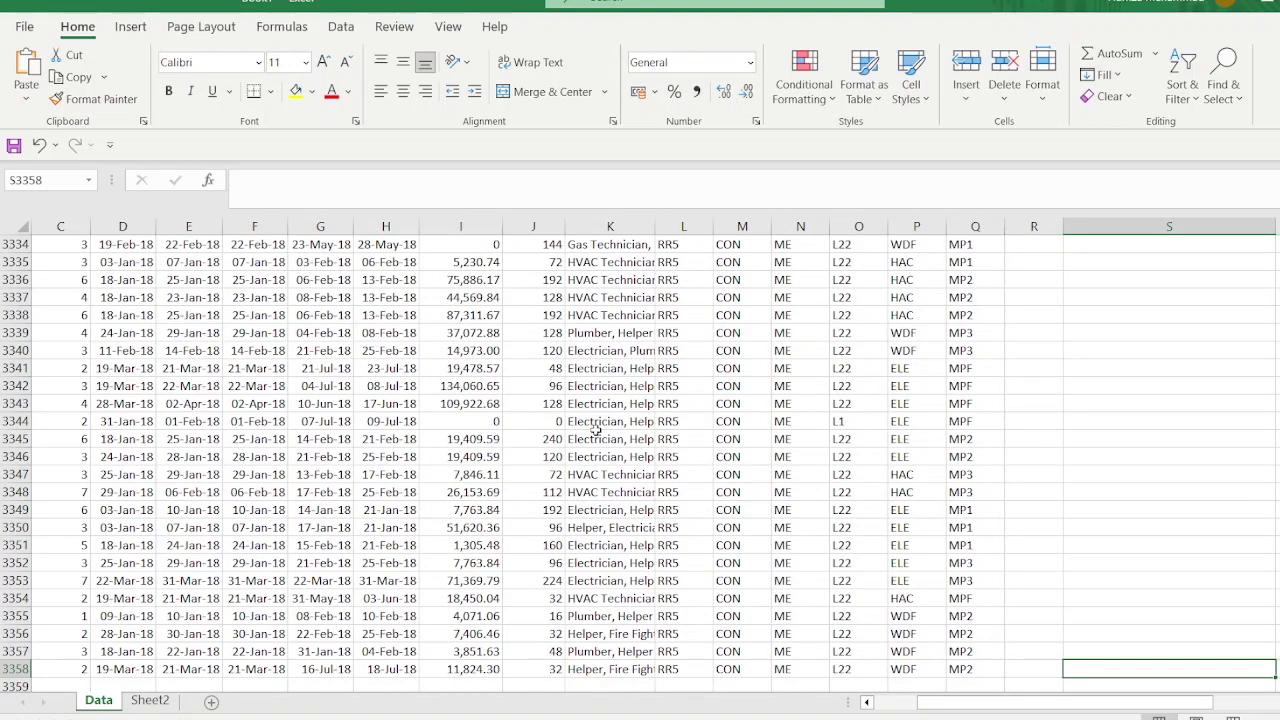
key(ctrl+shift+Up)
key(ctrl+c)
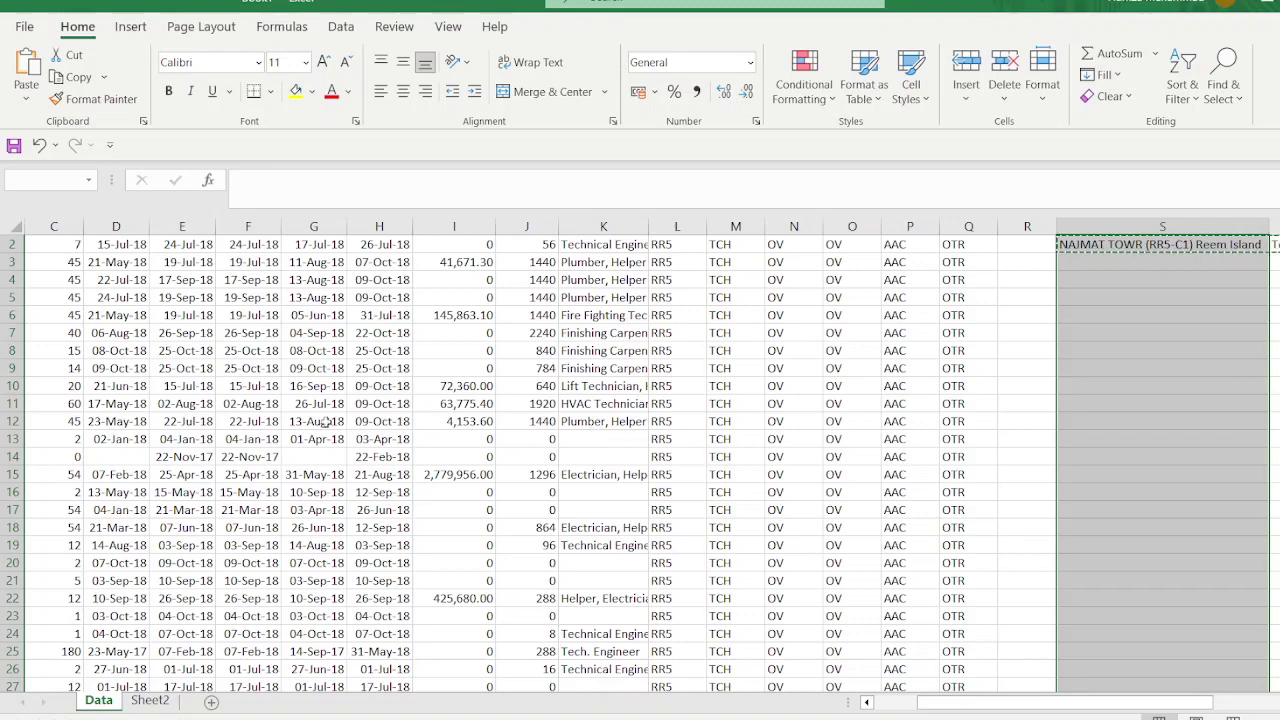
scroll(1128, 474, up, 1)
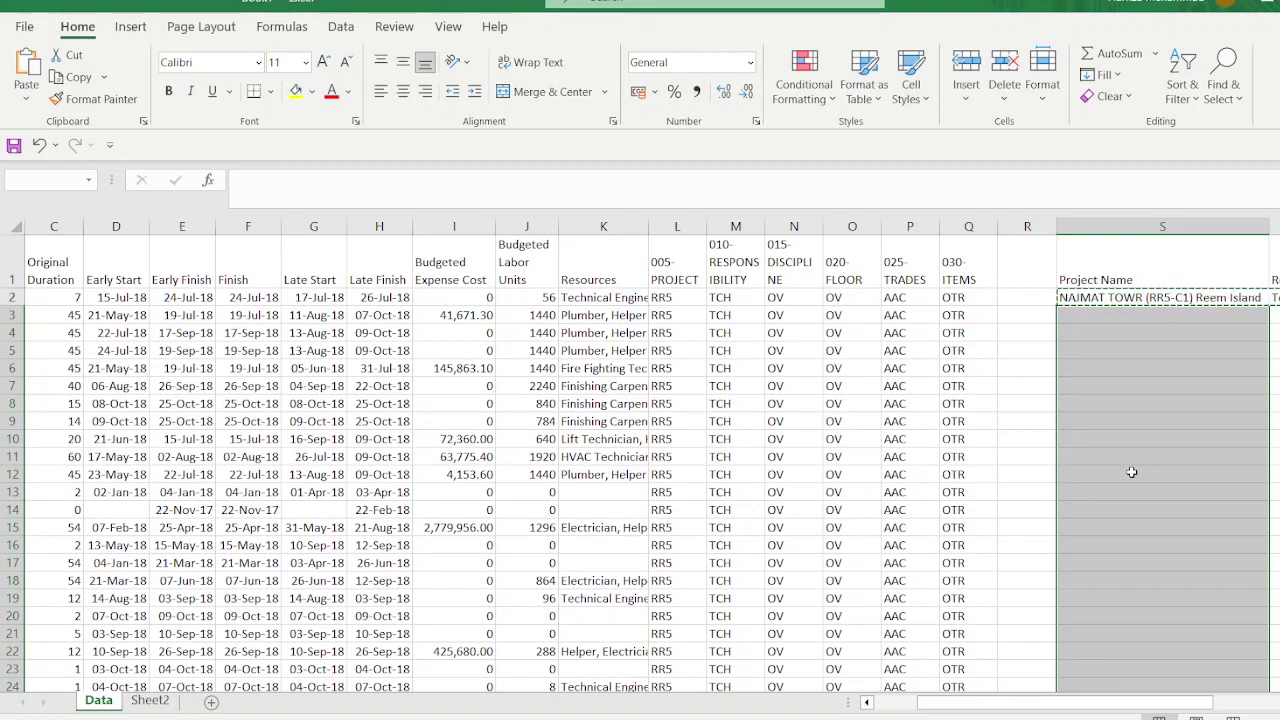
key(ctrl+v)
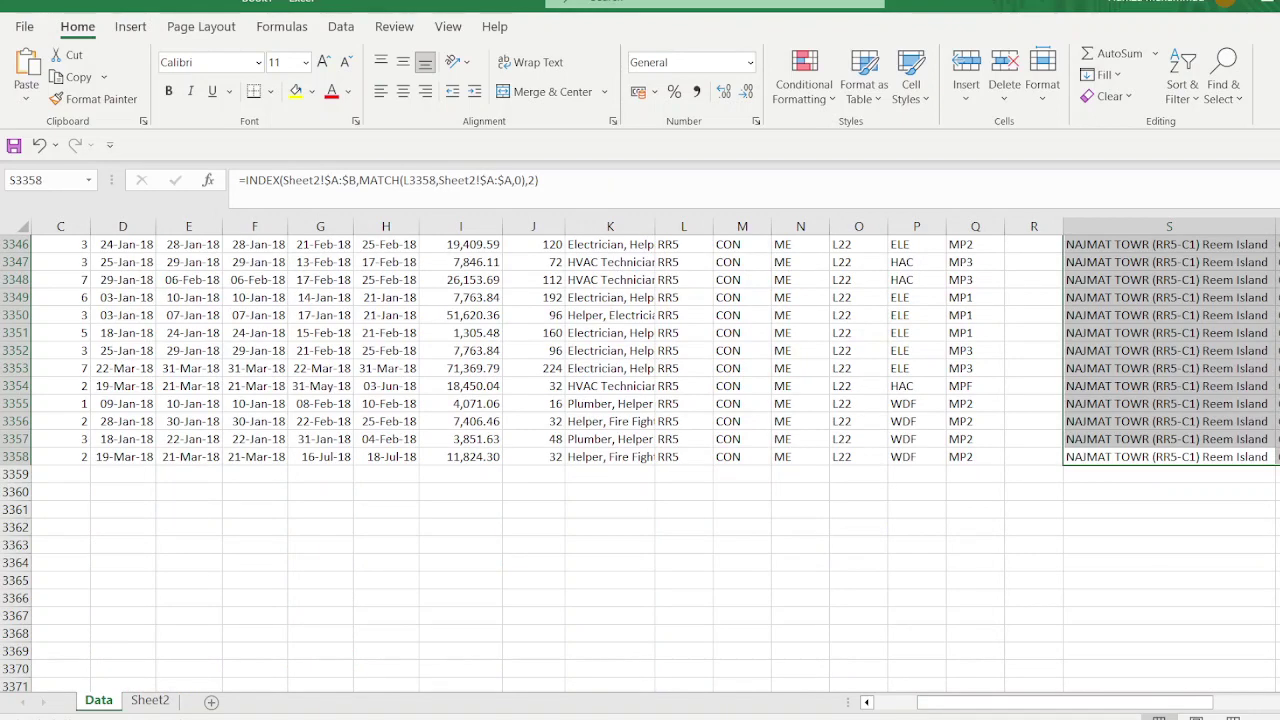
Step: Examine the filled description columns S to X at the end and beginning of the activity list
key(shift+Right)
key(shift+Right)
key(shift+Right)
key(shift+Right)
key(shift+Right)
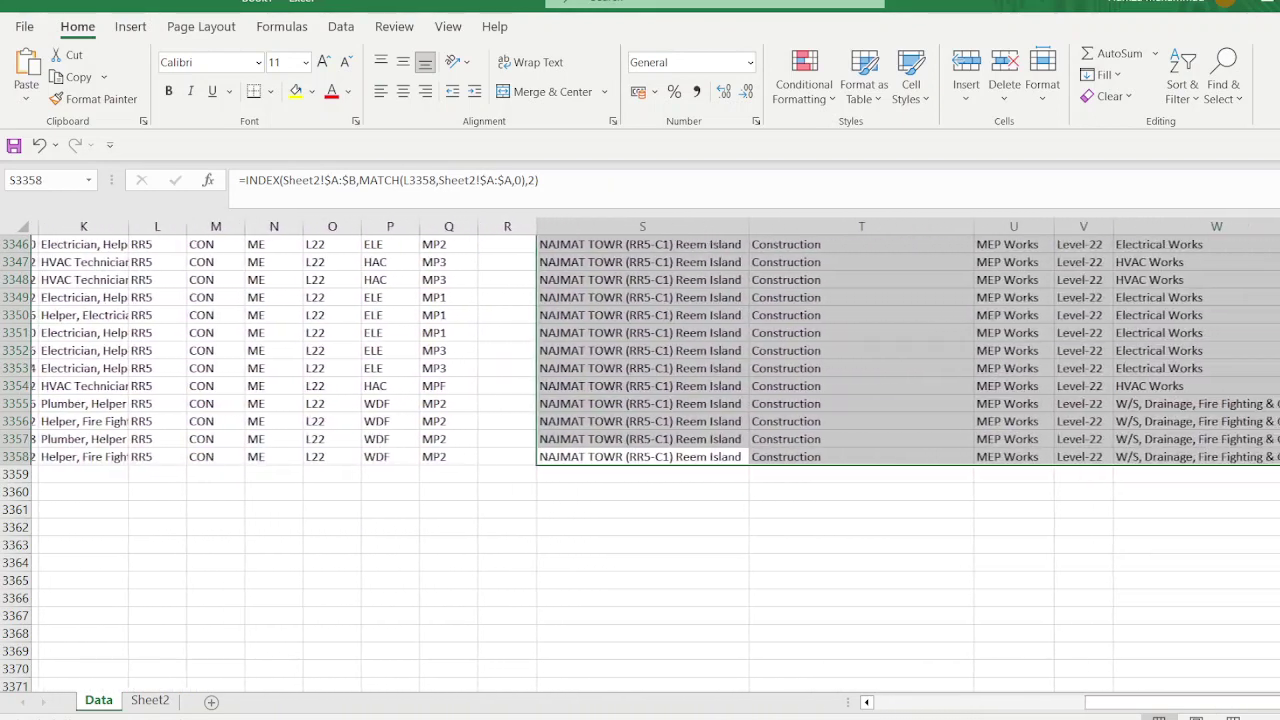
scroll(640, 460, up, 20)
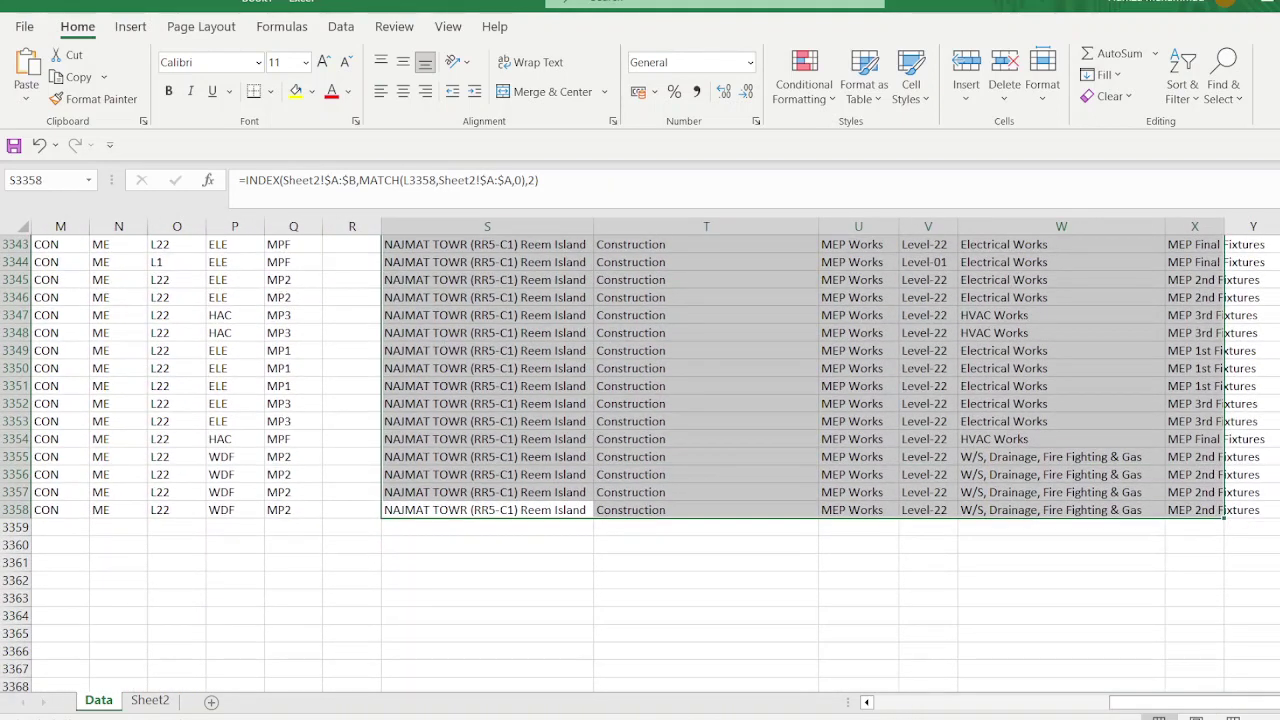
scroll(640, 460, up, 20)
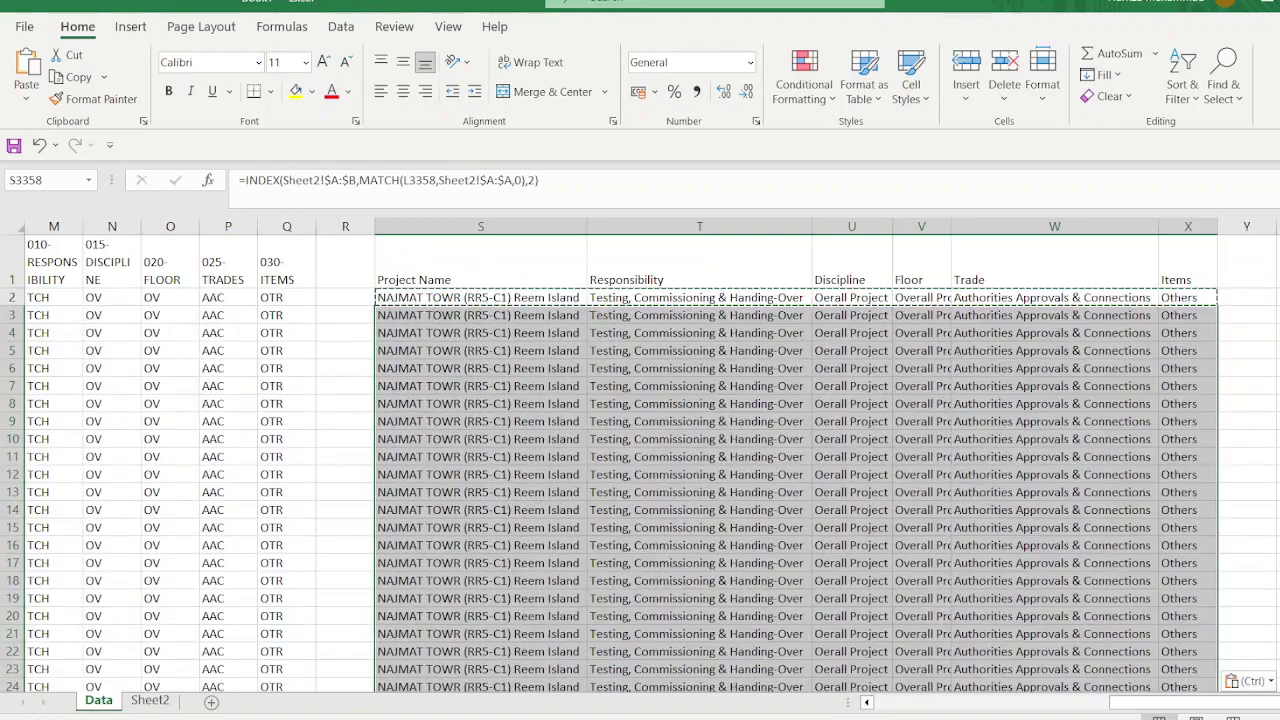
key(ctrl+BackSpace)
scroll(743, 523, up, 15)
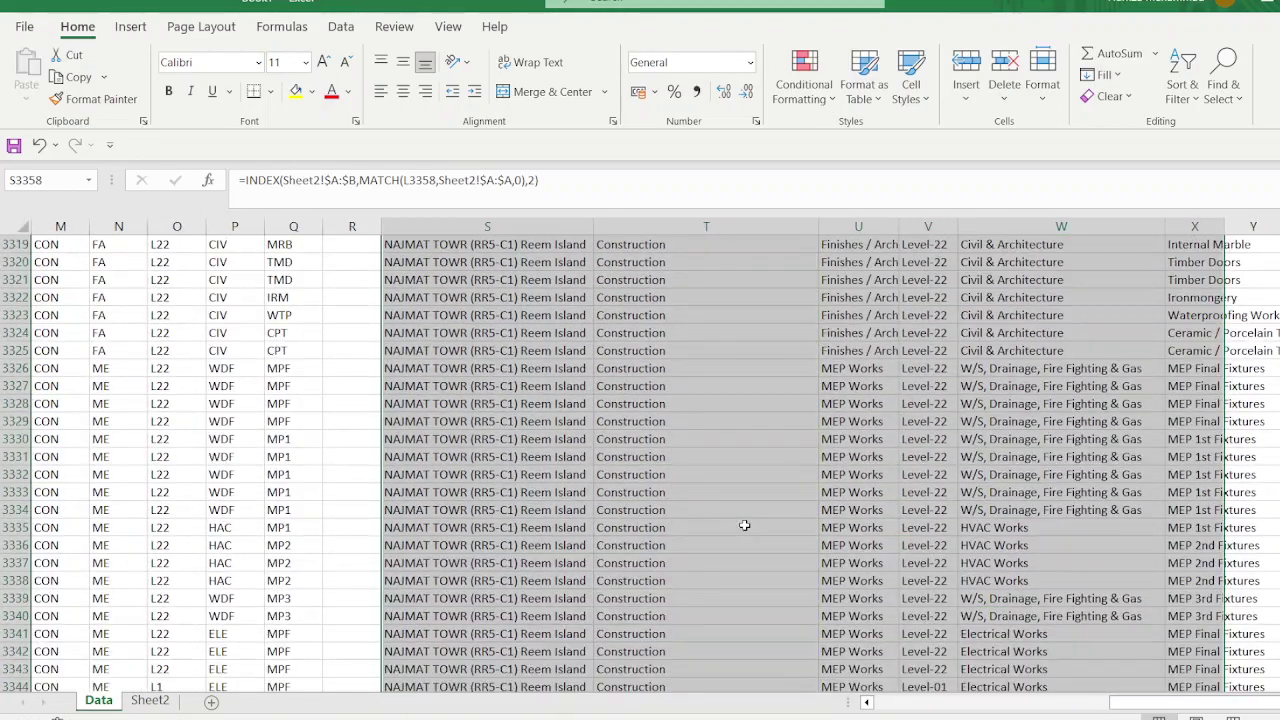
scroll(1068, 430, up, 3)
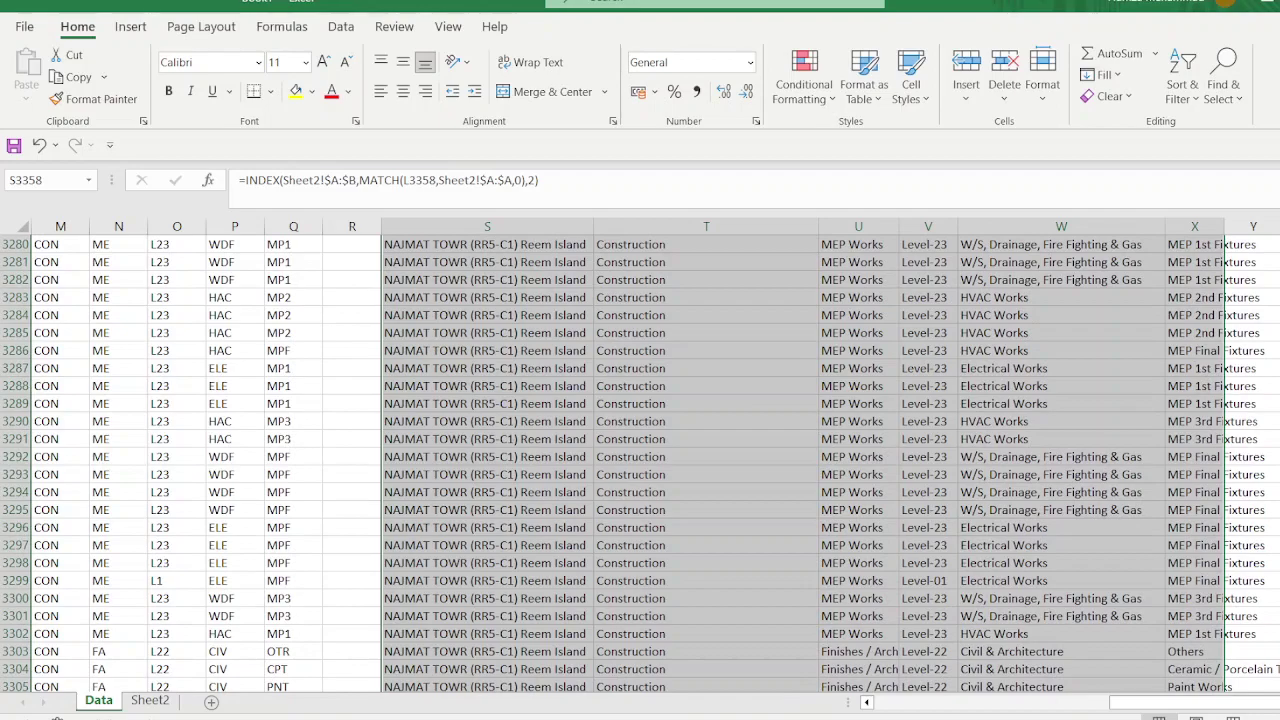
Step: Replace the lookup formulas in S2:X3358 with their values by copying the range and pasting it in place as values
scroll(640, 463, up, 8)
scroll(640, 463, up, 20)
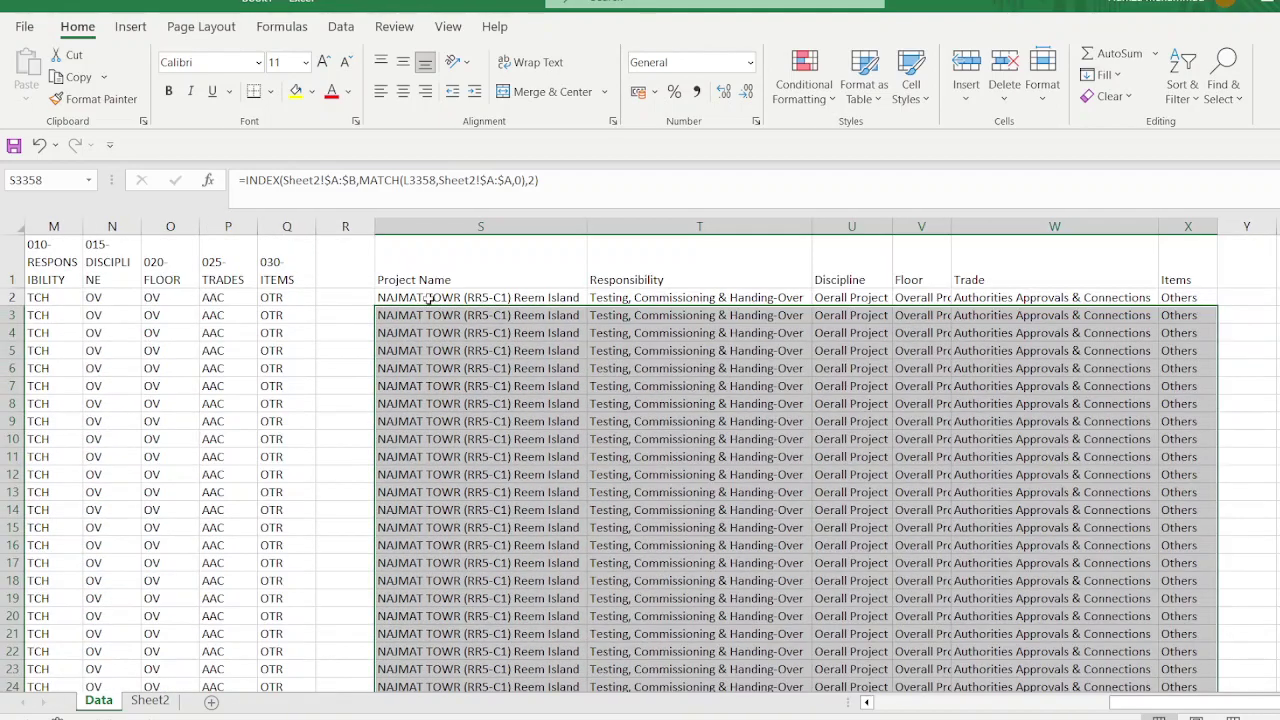
click(428, 298)
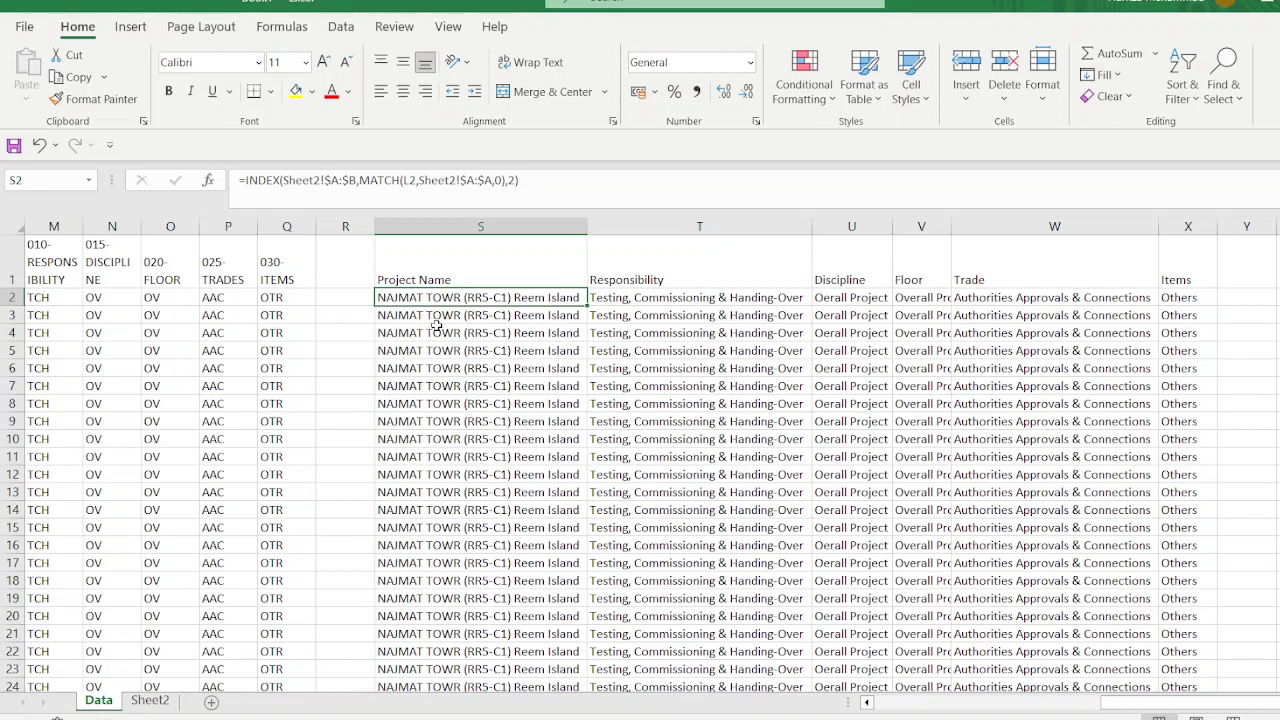
key(ctrl+shift+Right)
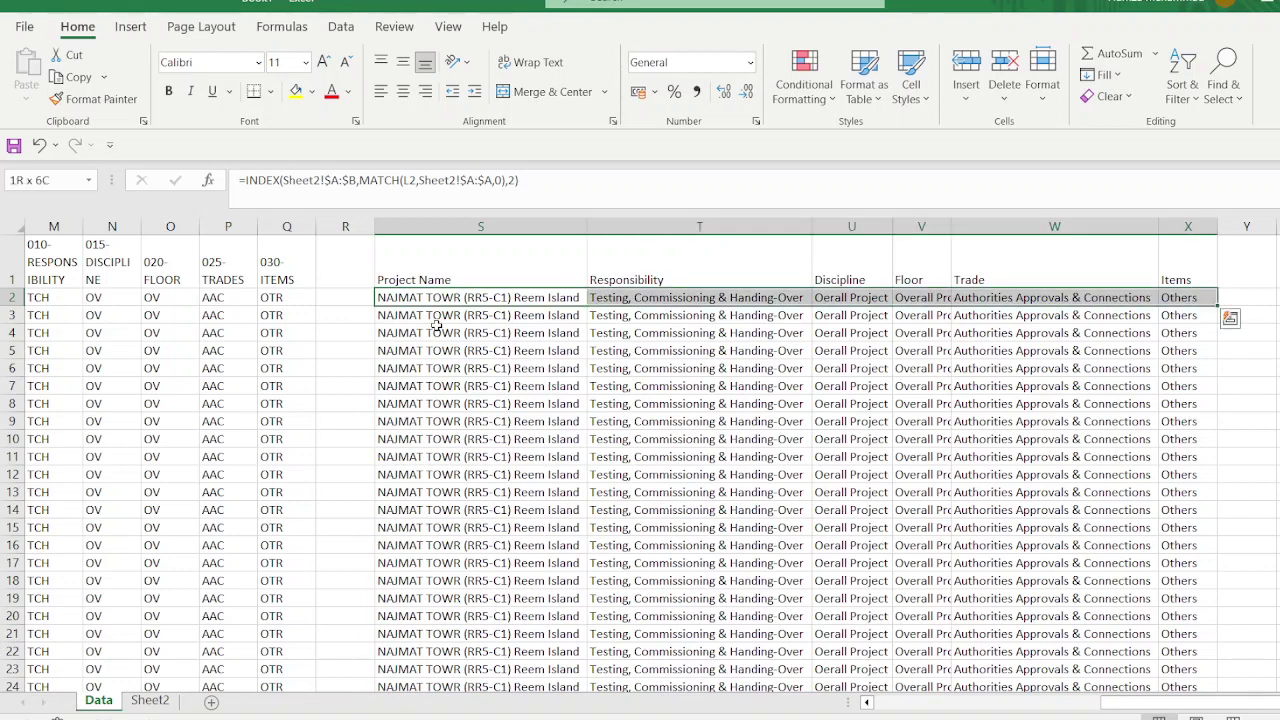
key(ctrl+shift+Down)
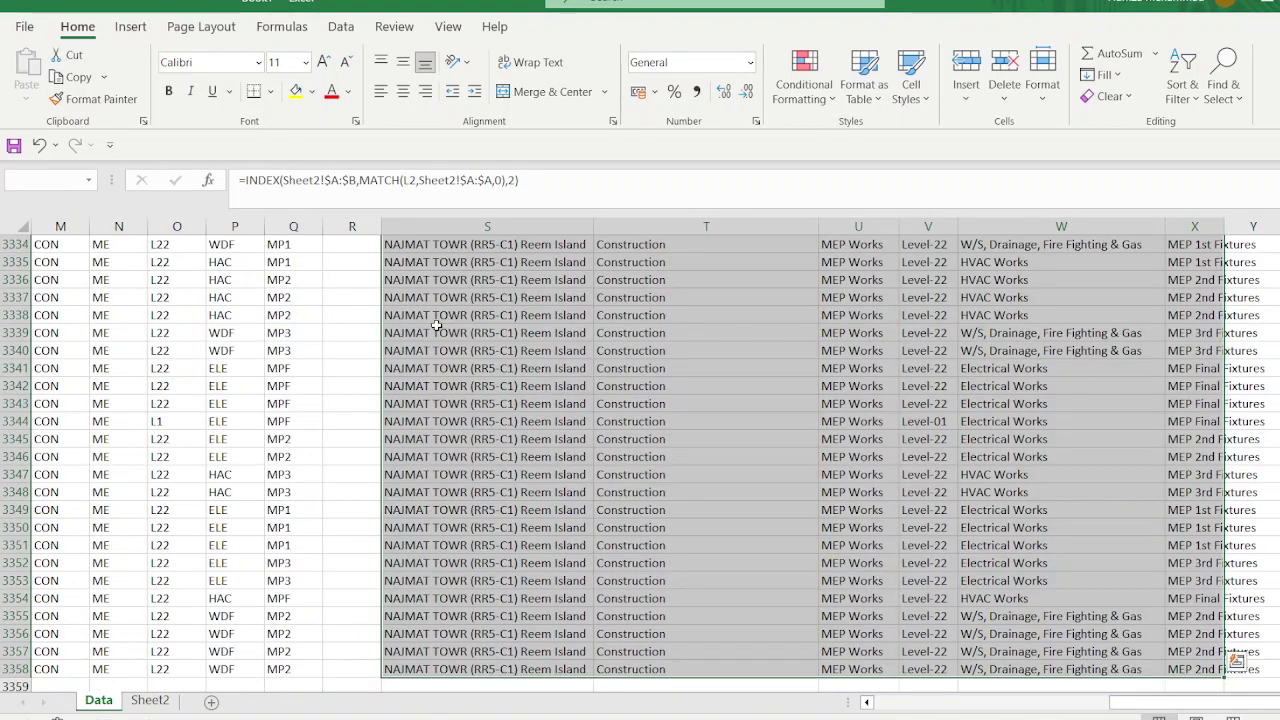
key(ctrl+c)
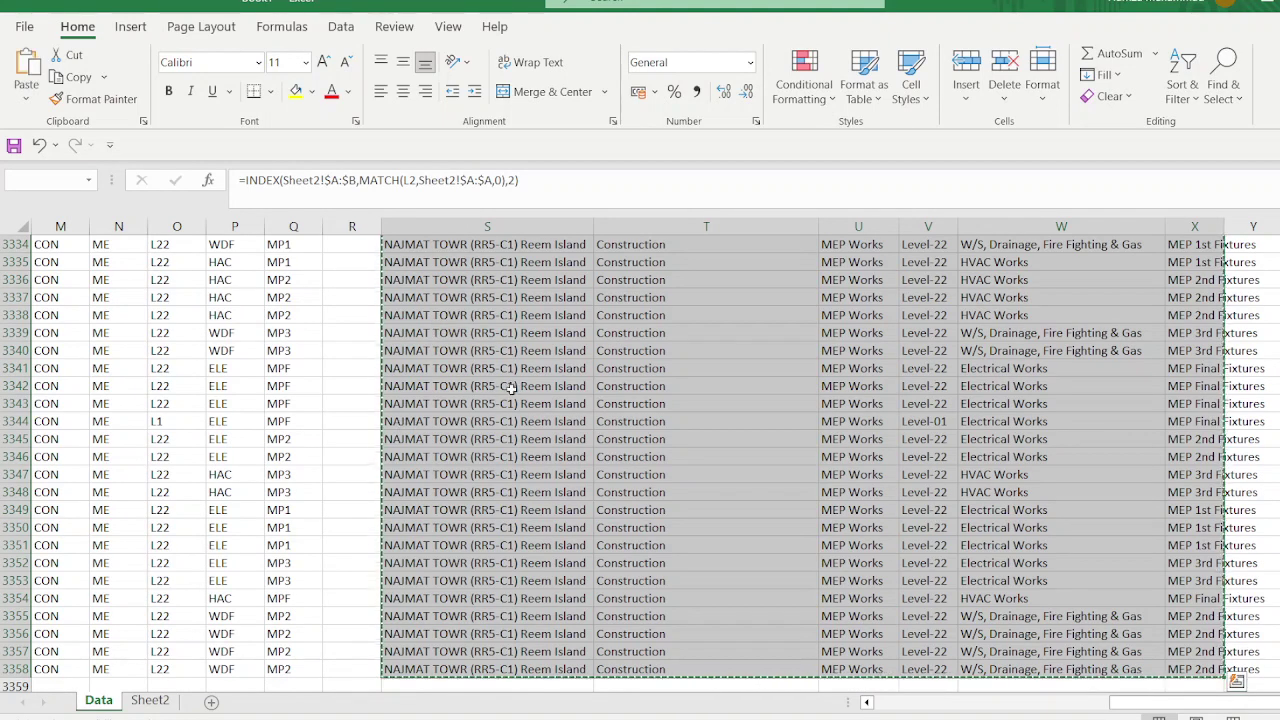
right_click(516, 199)
click(585, 325)
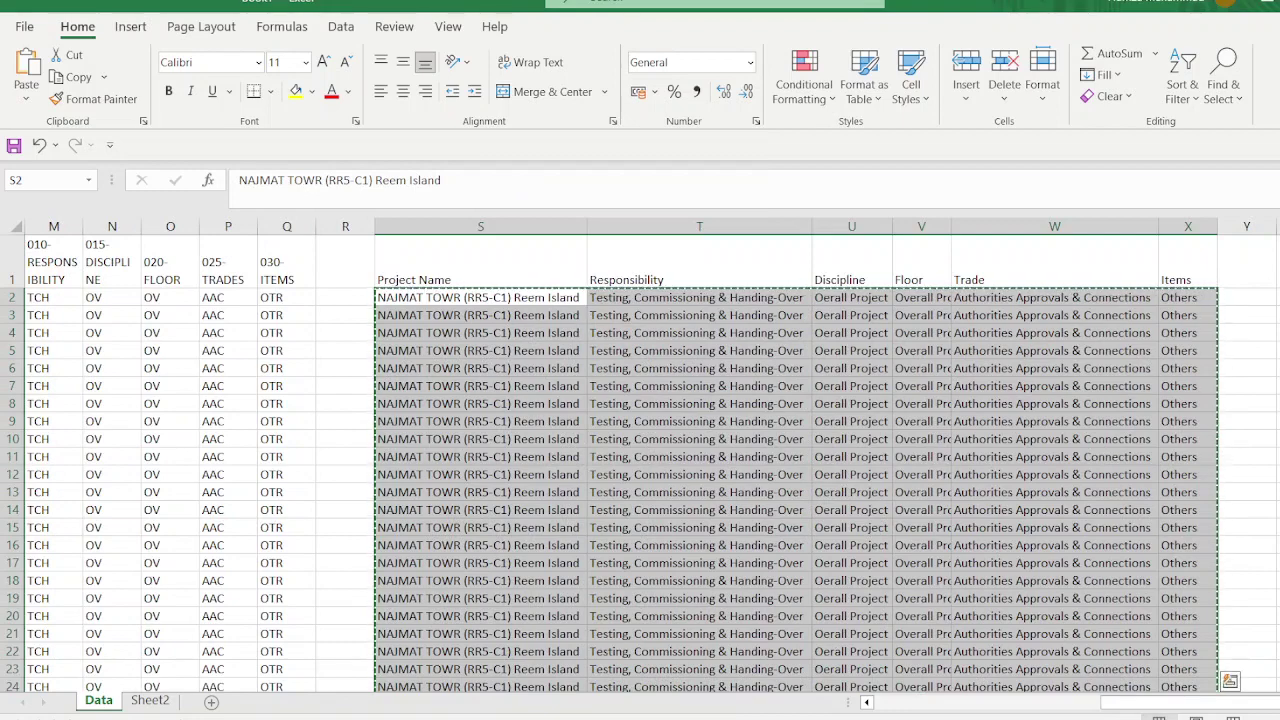
Step: Paste the copied descriptions as values over the activity codes in columns L to Q, starting at L2
scroll(366, 330, left, 3)
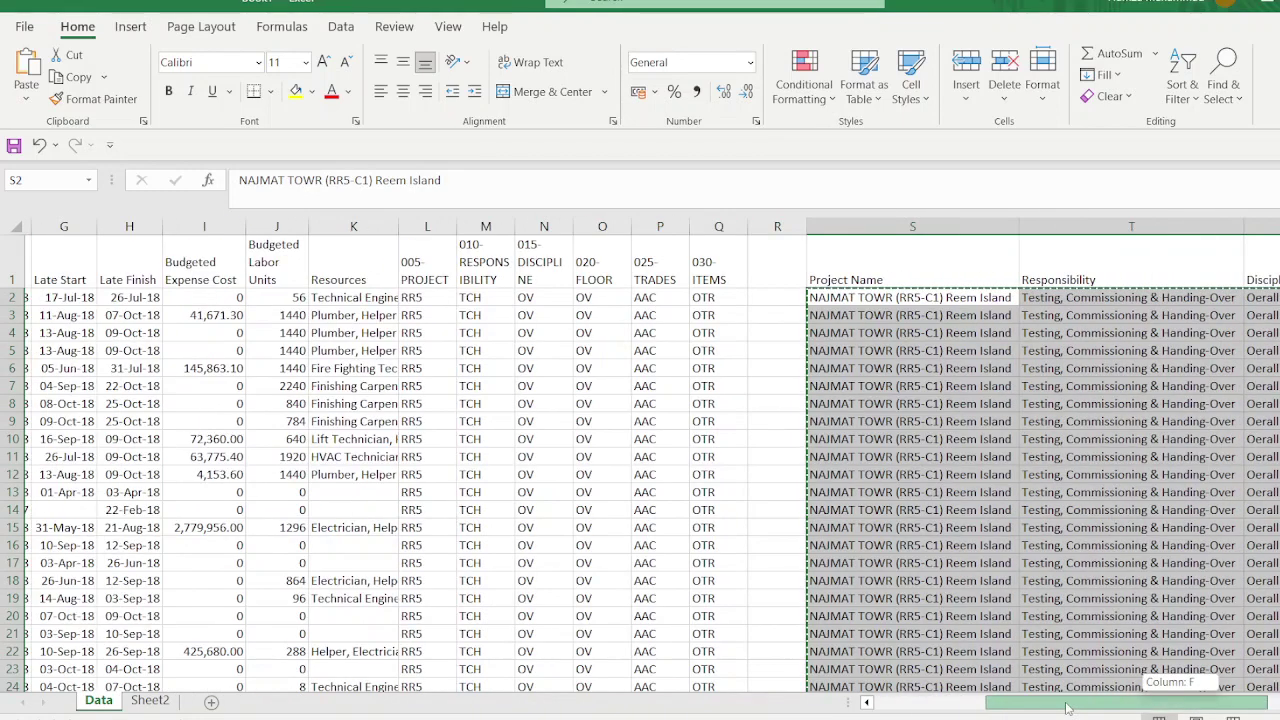
click(408, 296)
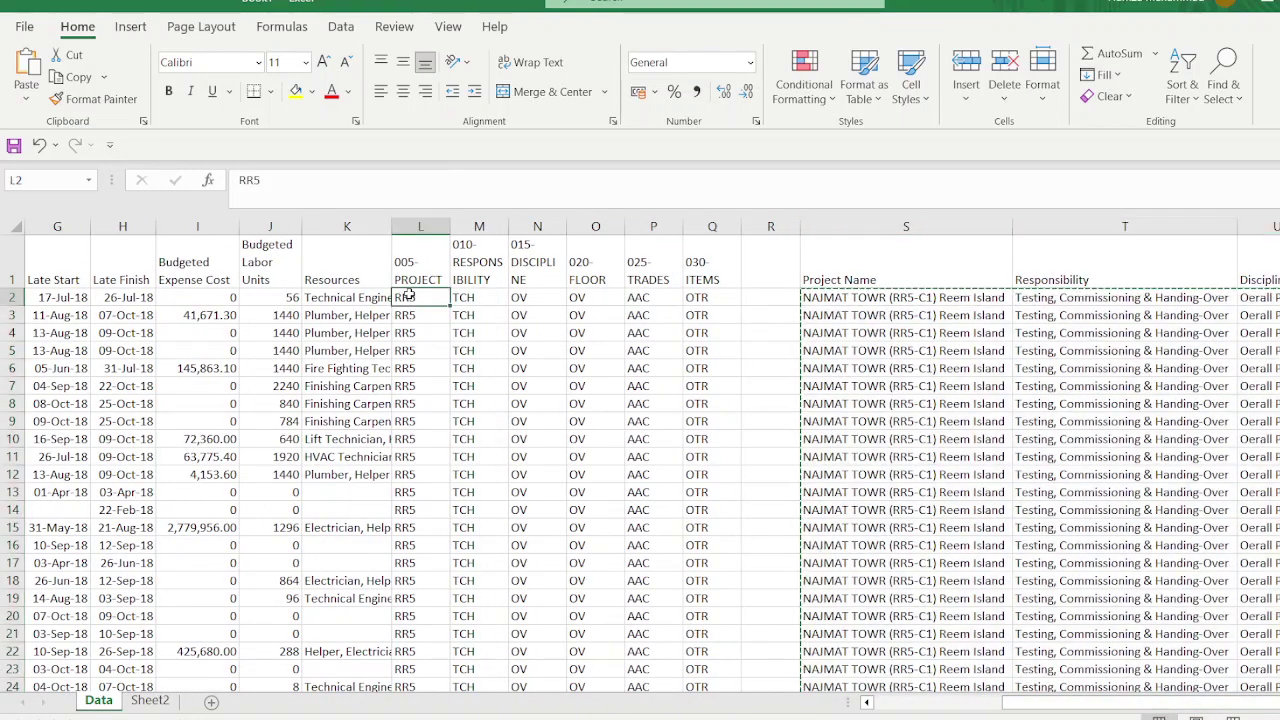
right_click(408, 296)
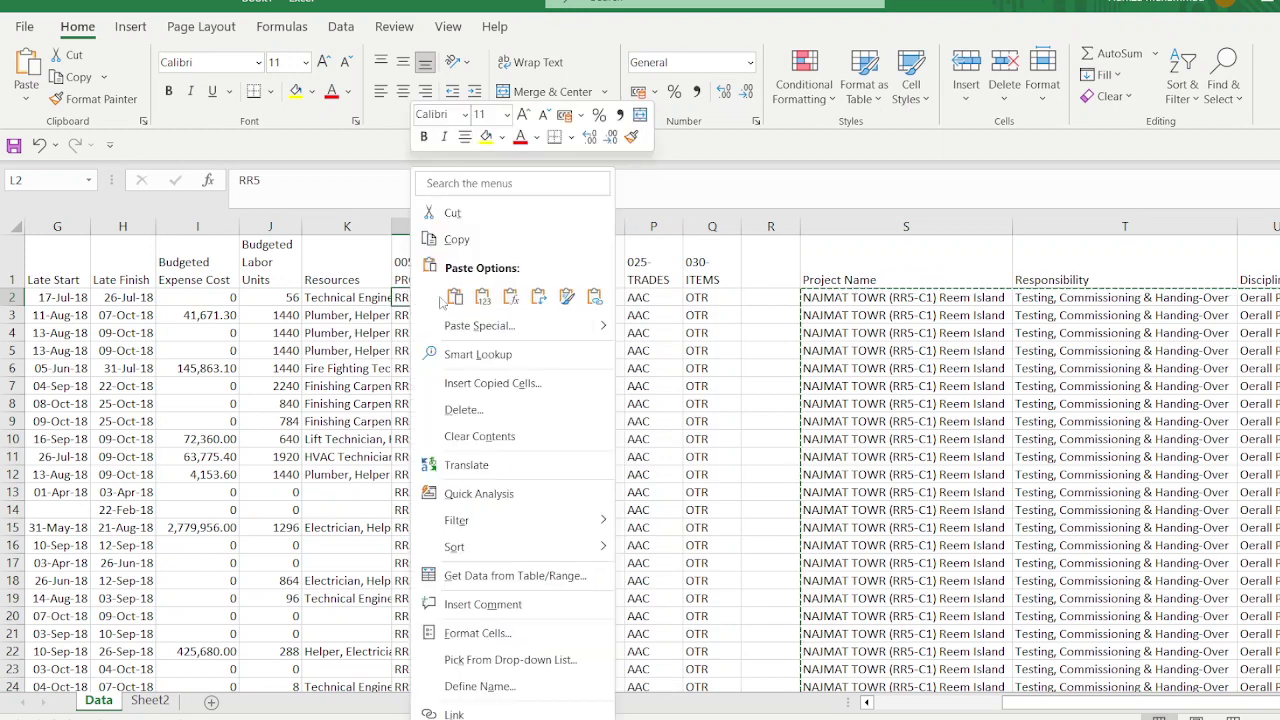
click(488, 305)
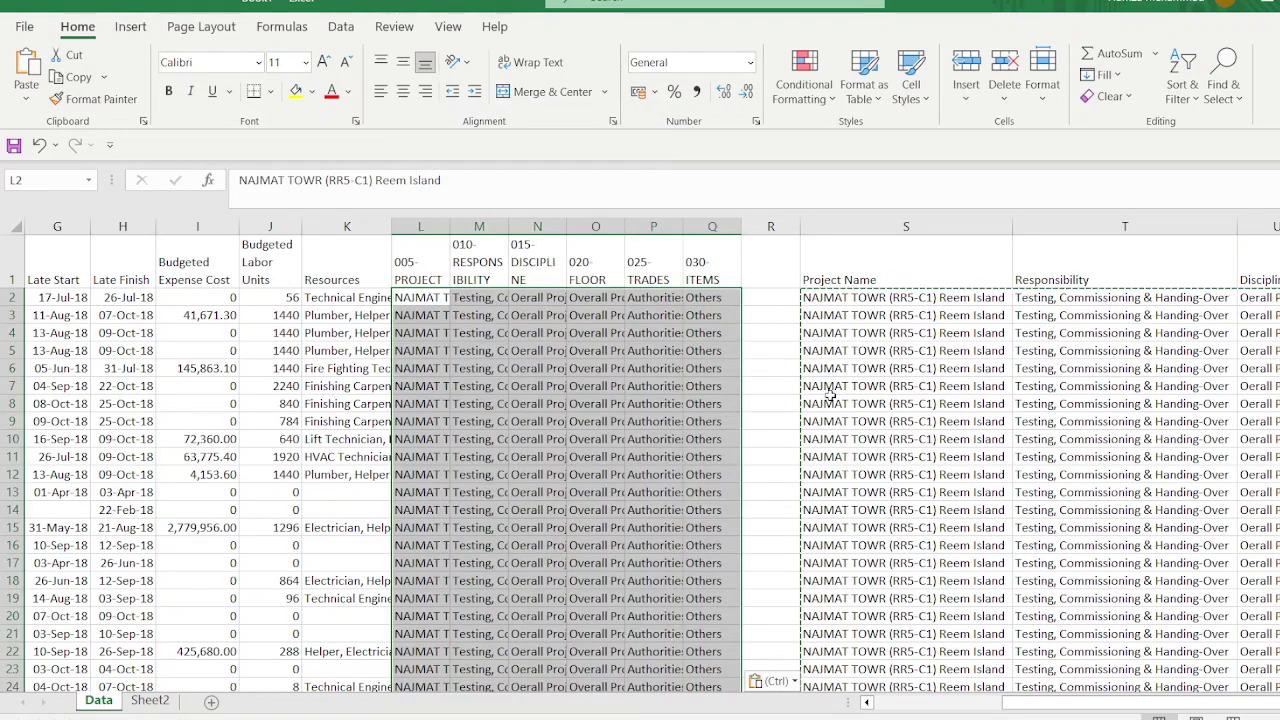
Step: Delete the blank column R and the helper description columns S to X from the Data sheet
drag(788, 226, 1275, 226)
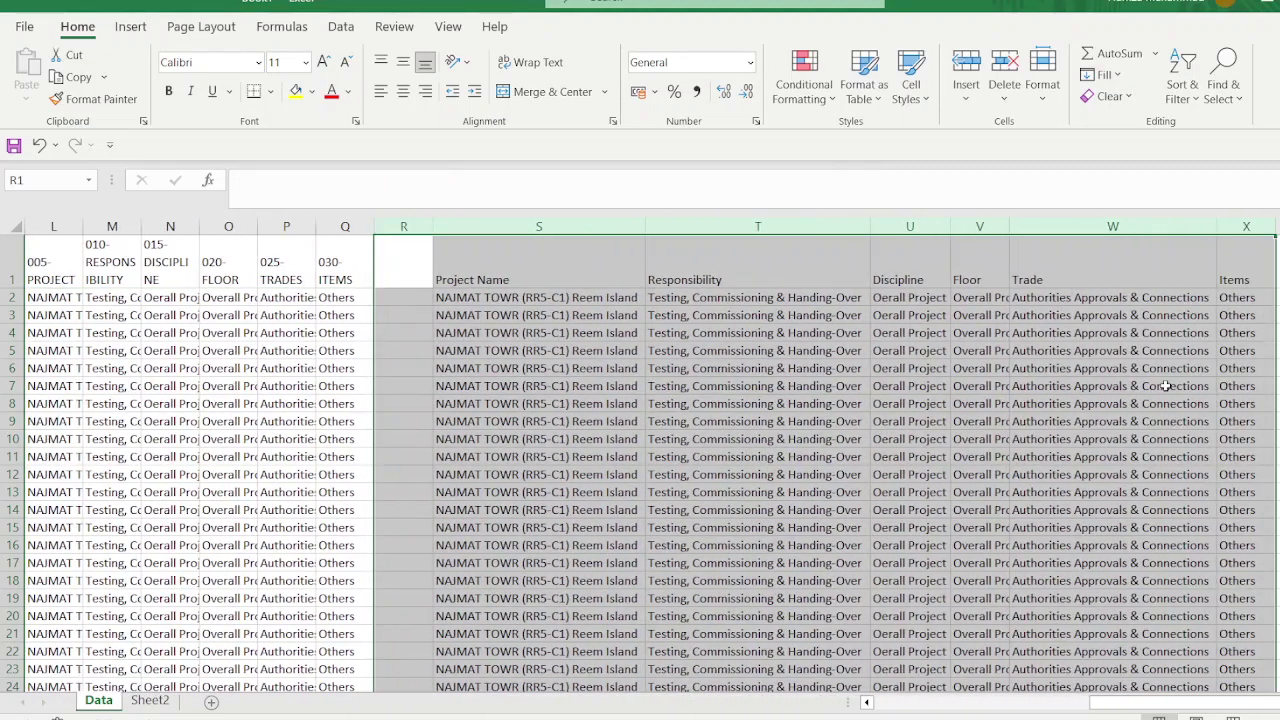
right_click(1166, 388)
click(1211, 242)
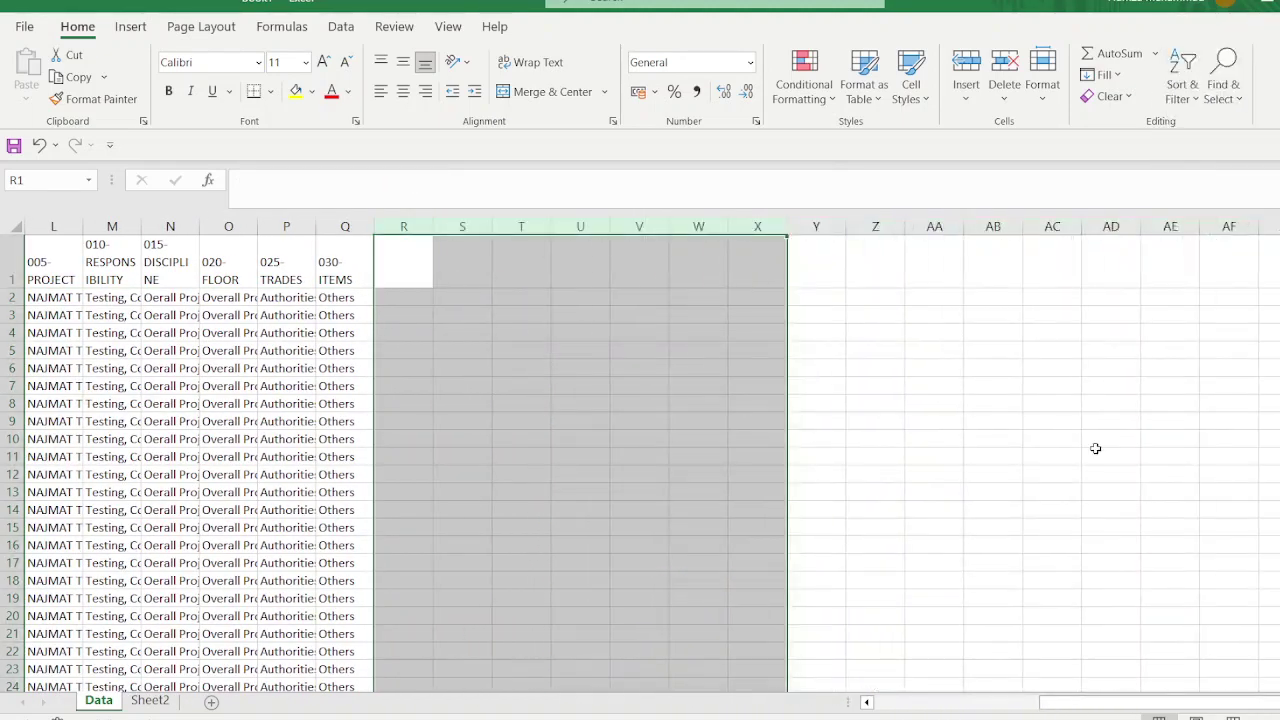
drag(1085, 702, 925, 702)
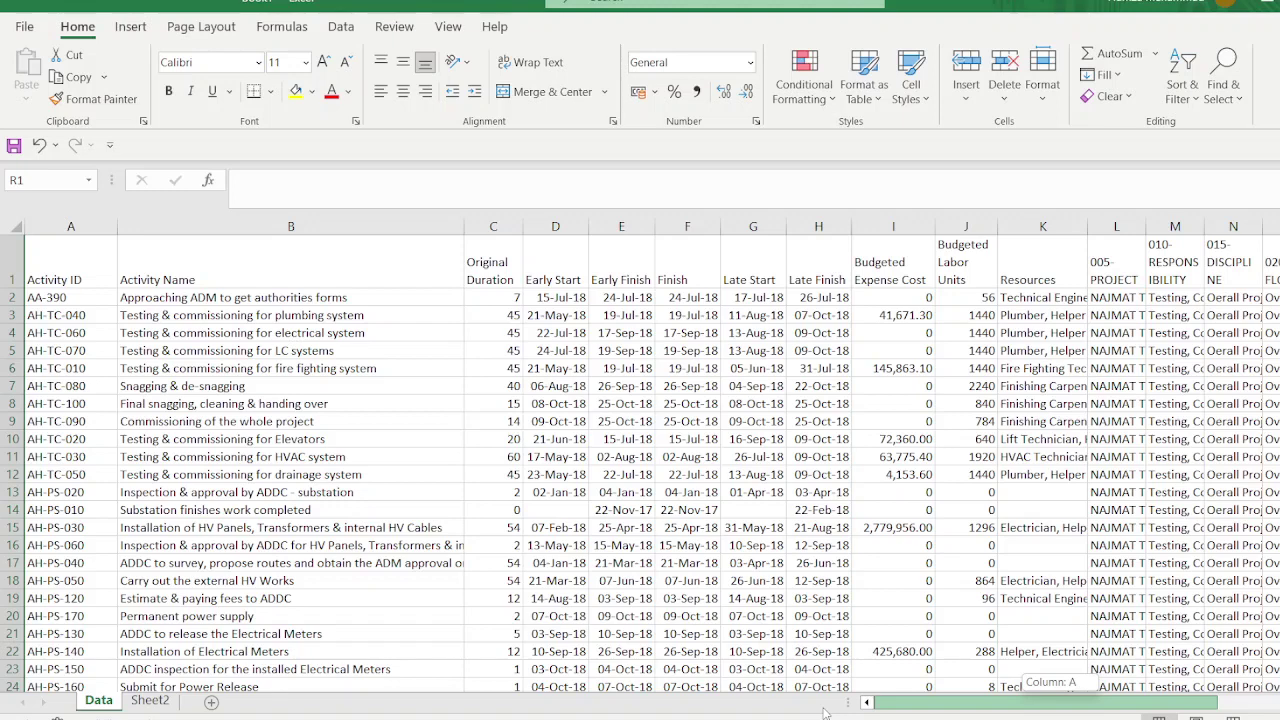
click(880, 545)
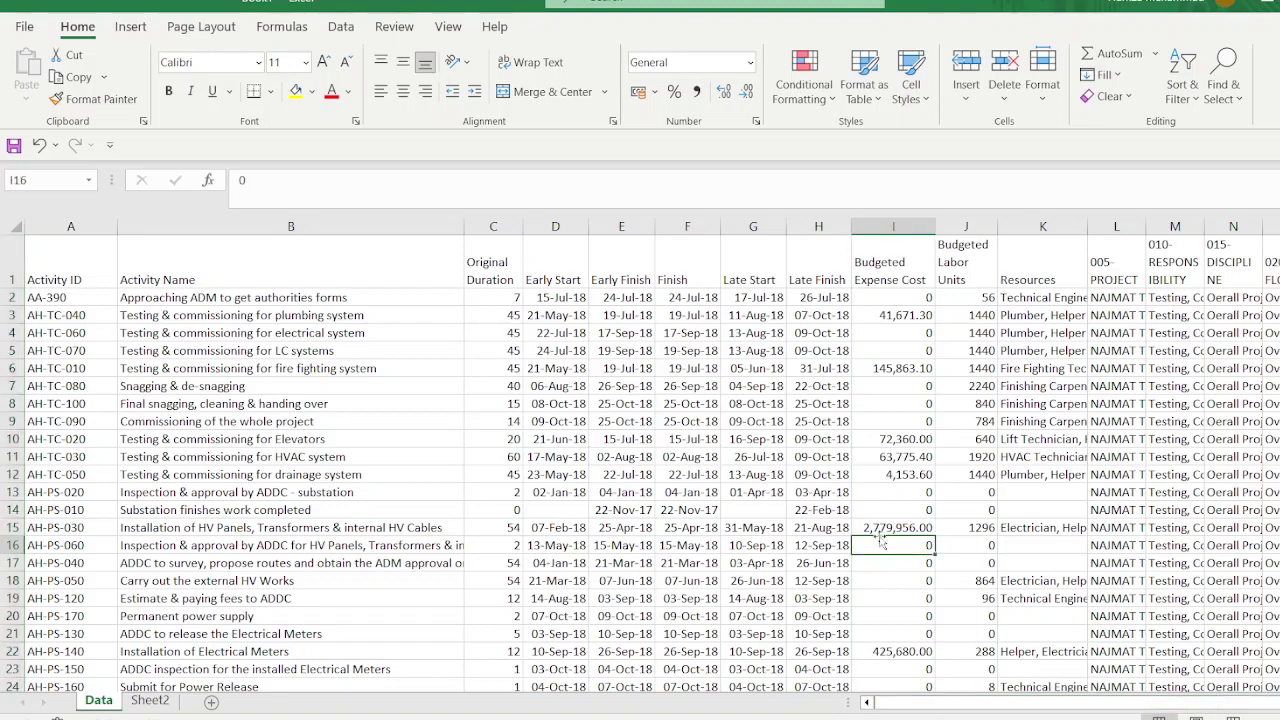
Step: Remove the number prefixes from the headers in L1 and M1 so they read PROJECT and RESPONSIBILITY
click(1105, 274)
drag(262, 180, 238, 181)
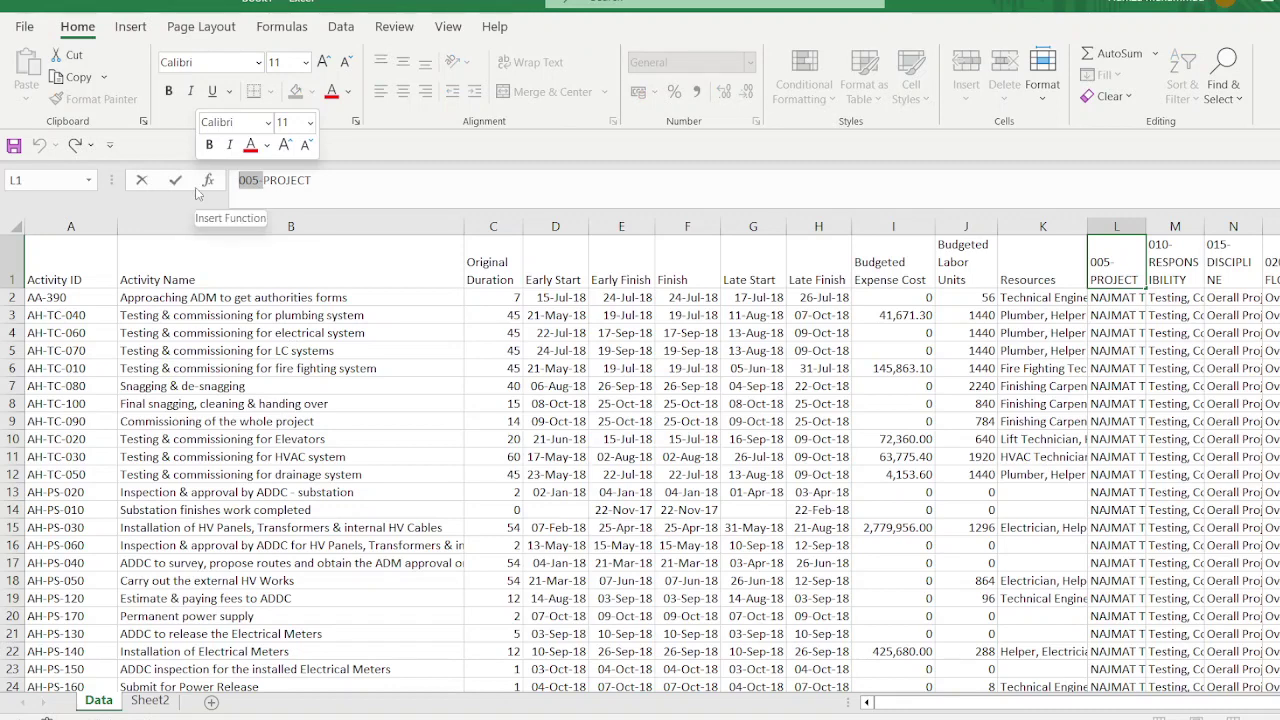
key(BackSpace)
key(Tab)
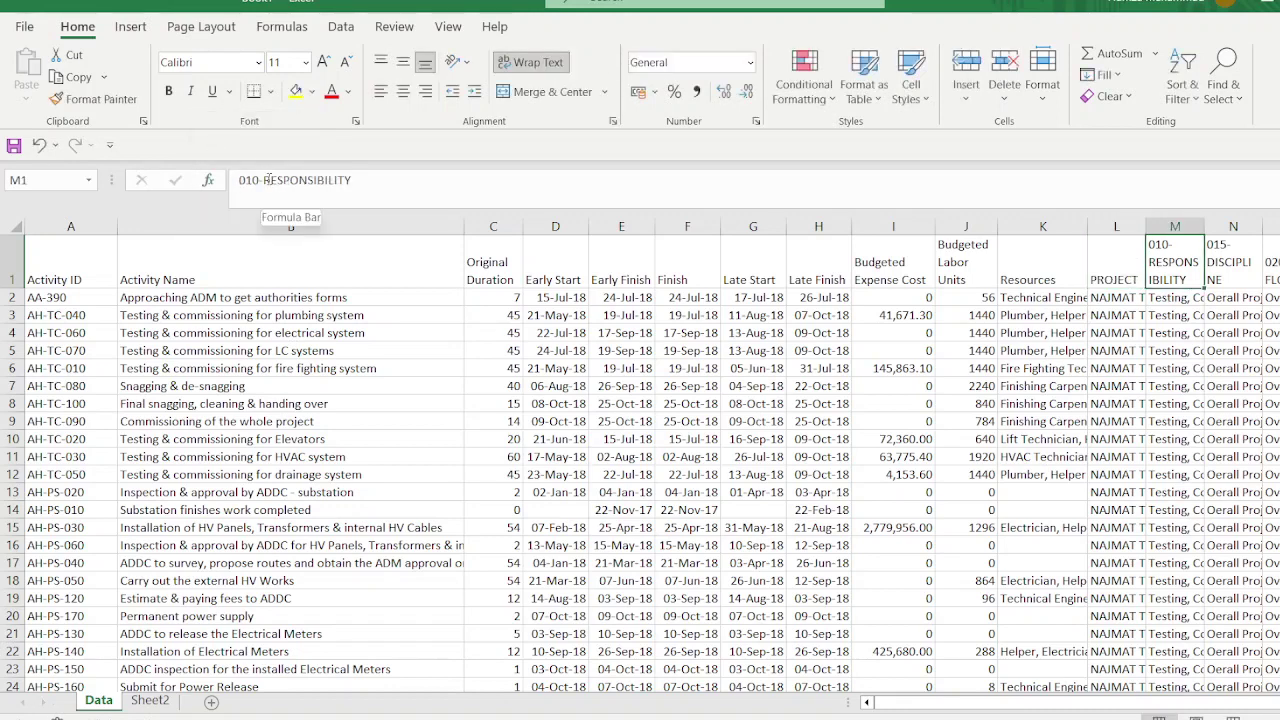
drag(264, 180, 238, 180)
text(r)
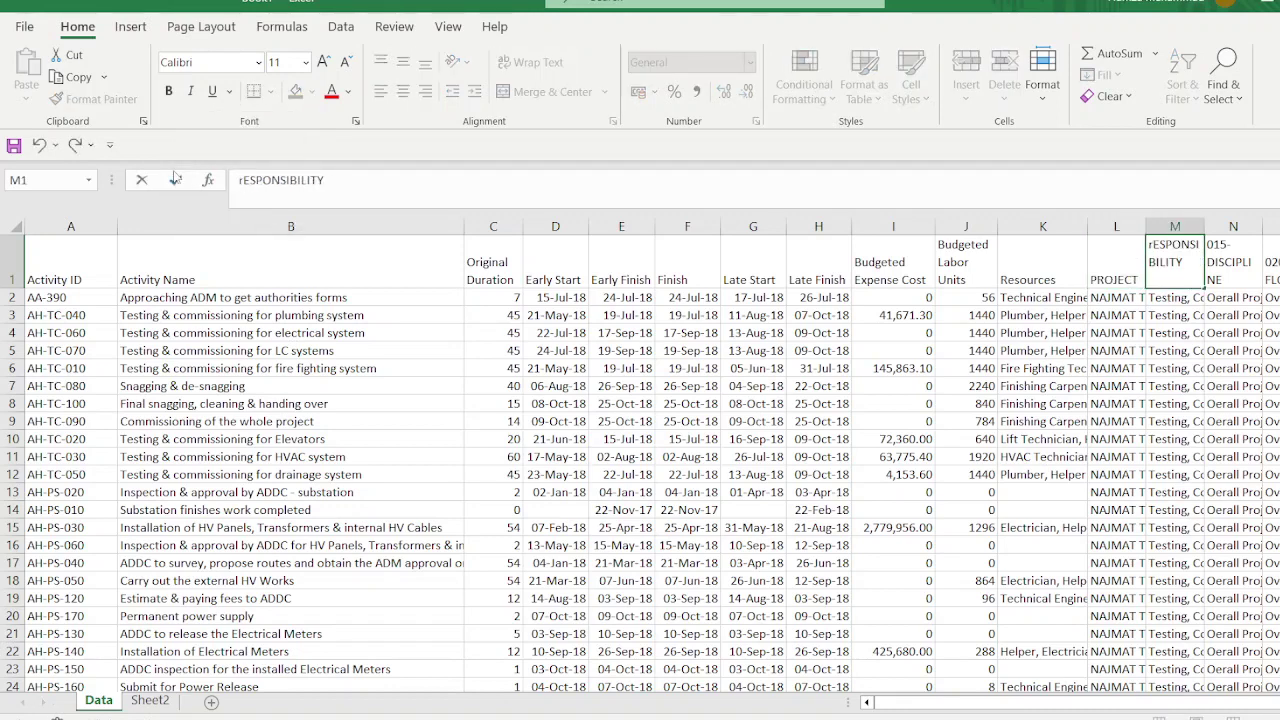
key(BackSpace)
text(R)
key(Tab)
Step: Remove the number prefixes from the headers in N1:Q1, leaving DISCIPLINE, FLOOR, TRADES and ITEMS
drag(264, 180, 236, 180)
key(BackSpace)
key(Tab)
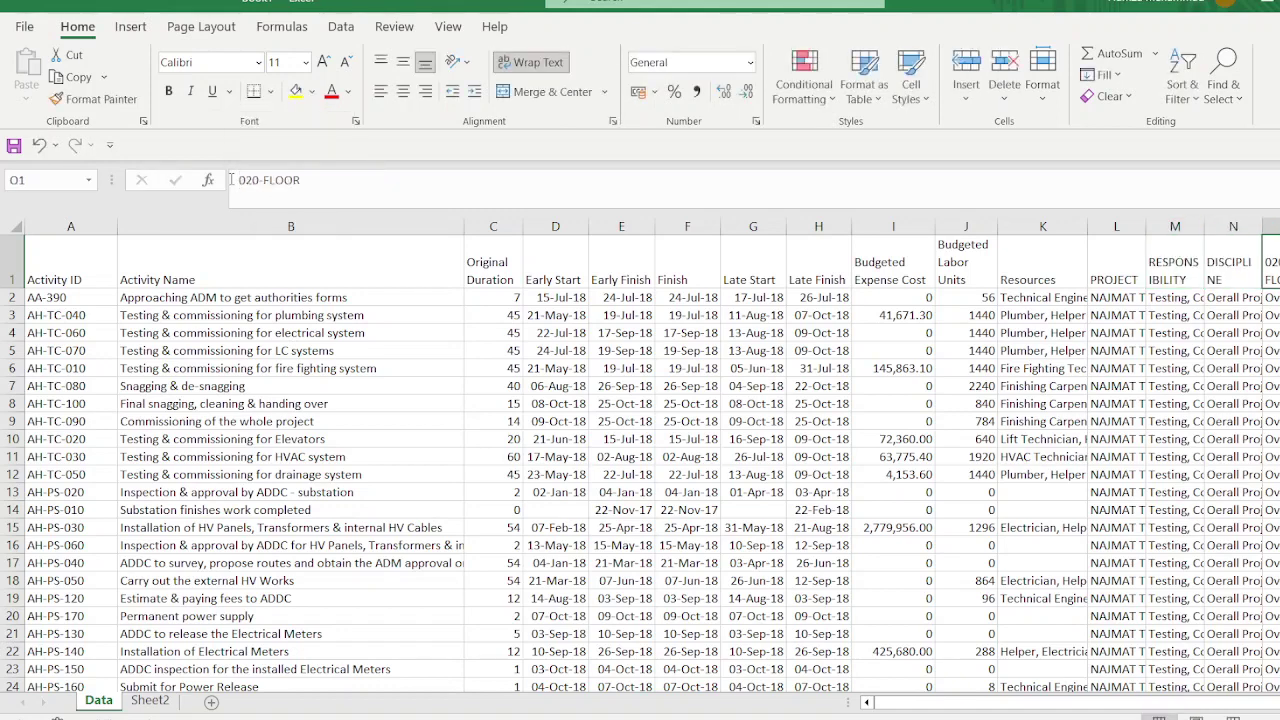
drag(268, 180, 238, 180)
key(BackSpace)
key(Tab)
key(BackSpace)
key(Tab)
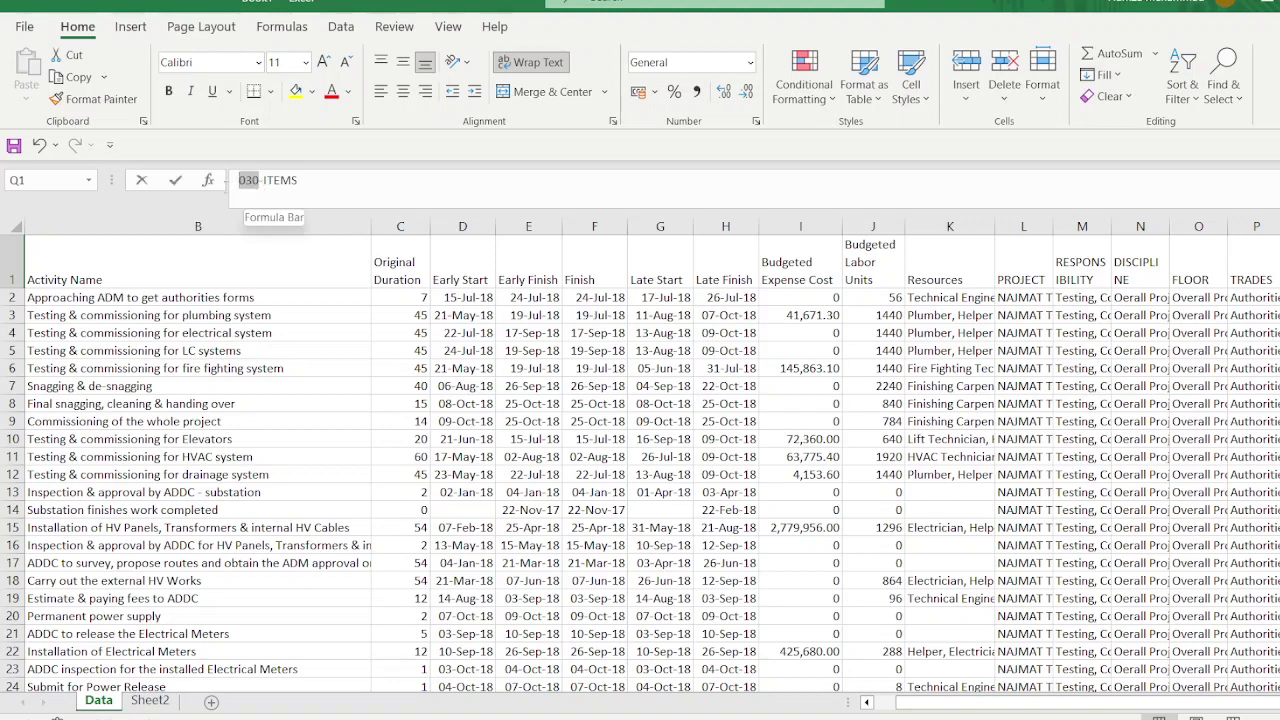
key(BackSpace)
key(Return)
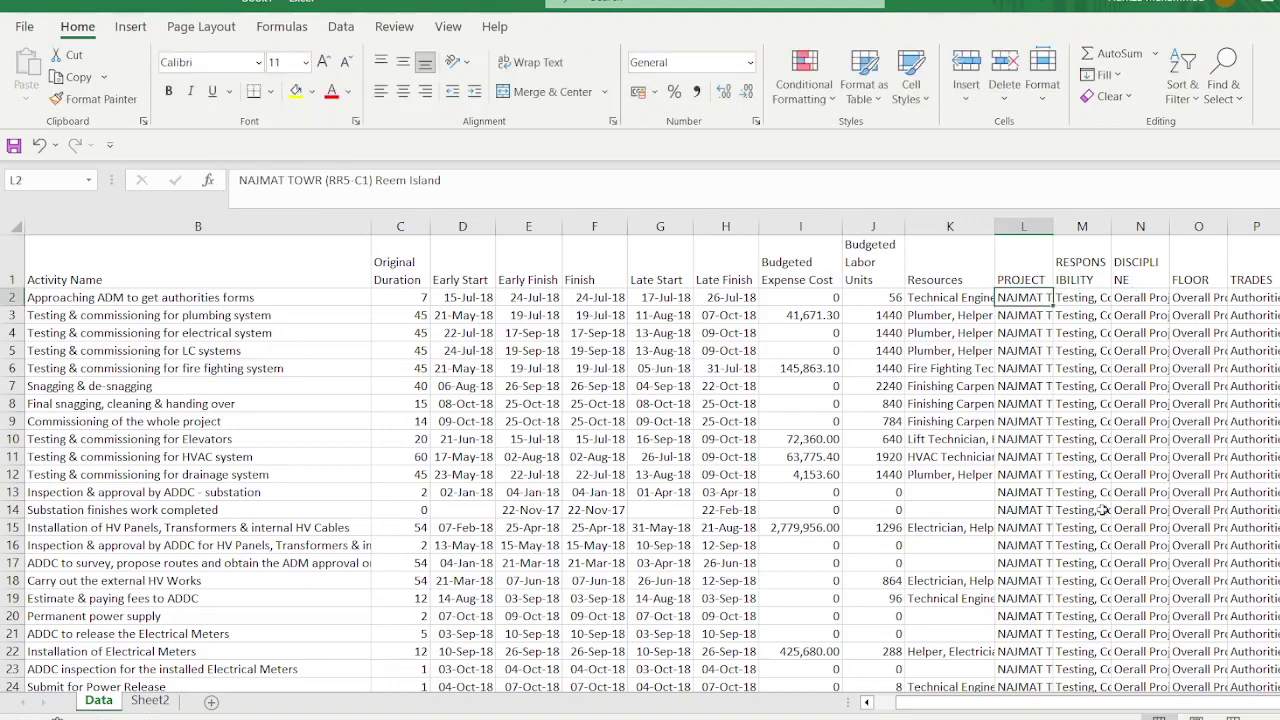
Step: Create a PivotTable on a new worksheet from the range Data!$A$1:$Q$3358, checking that the range covers all activity rows and columns
click(1180, 485)
scroll(838, 707, left, 1)
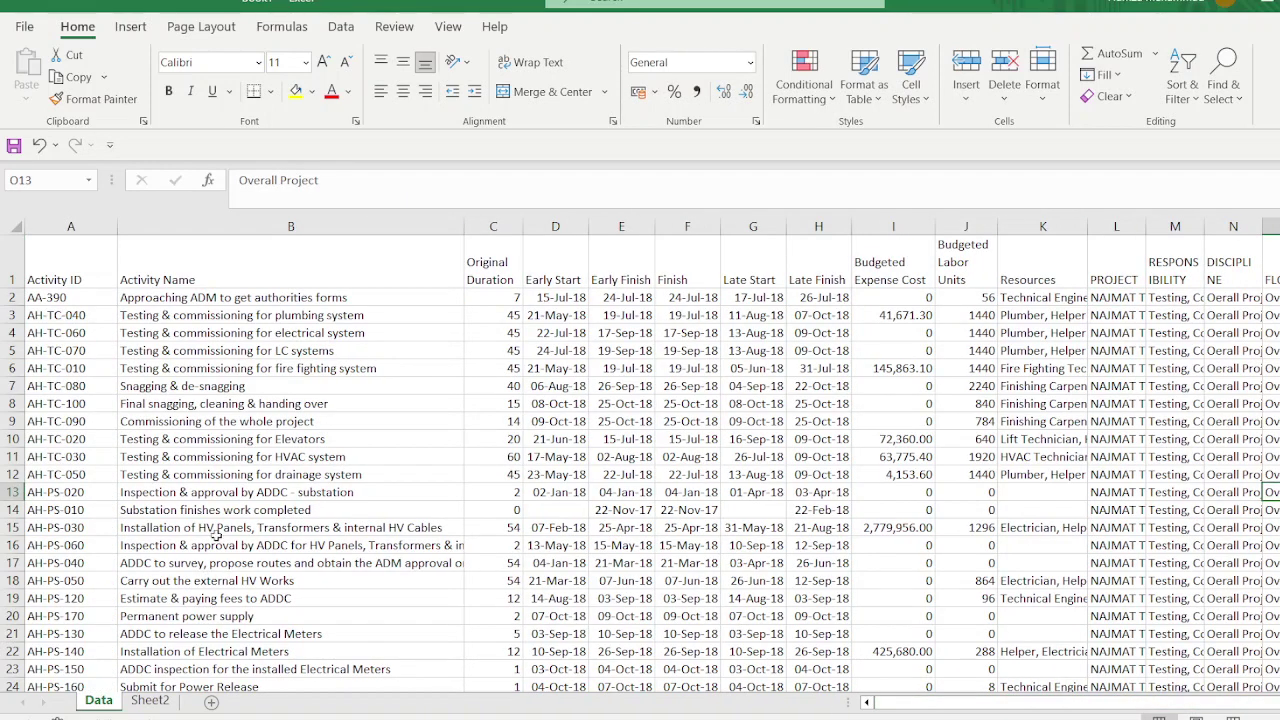
click(216, 530)
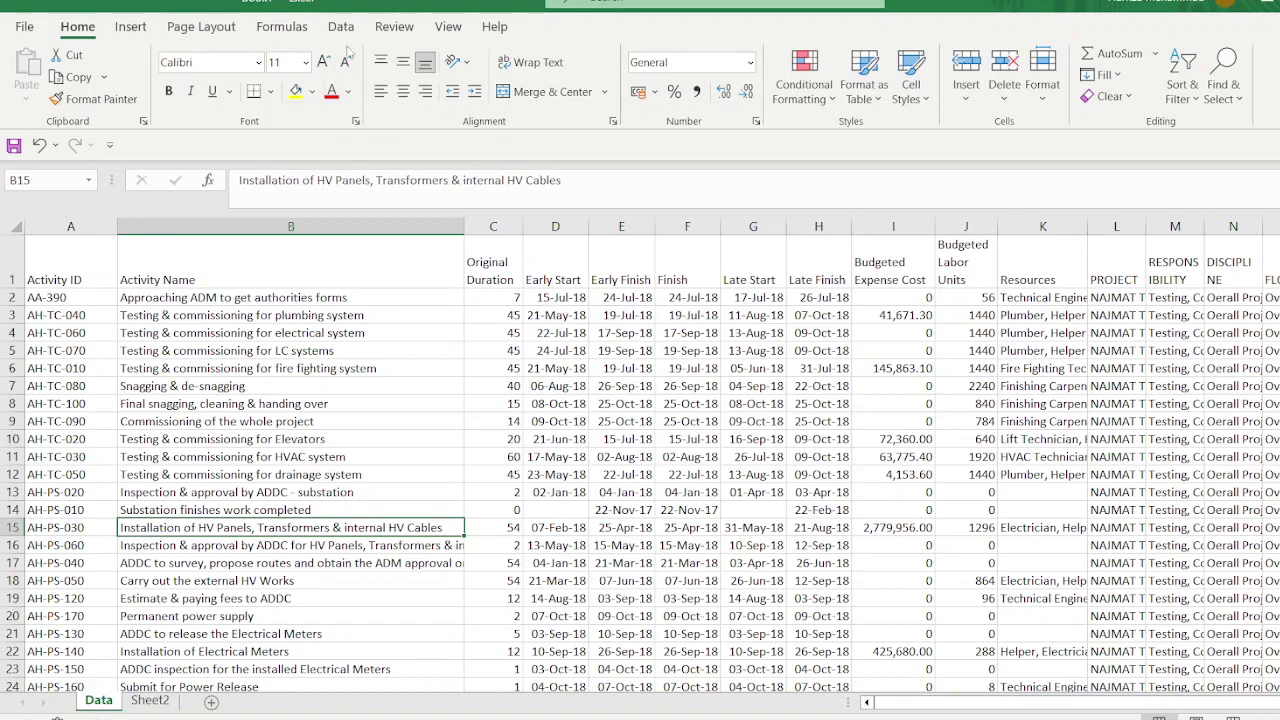
click(140, 31)
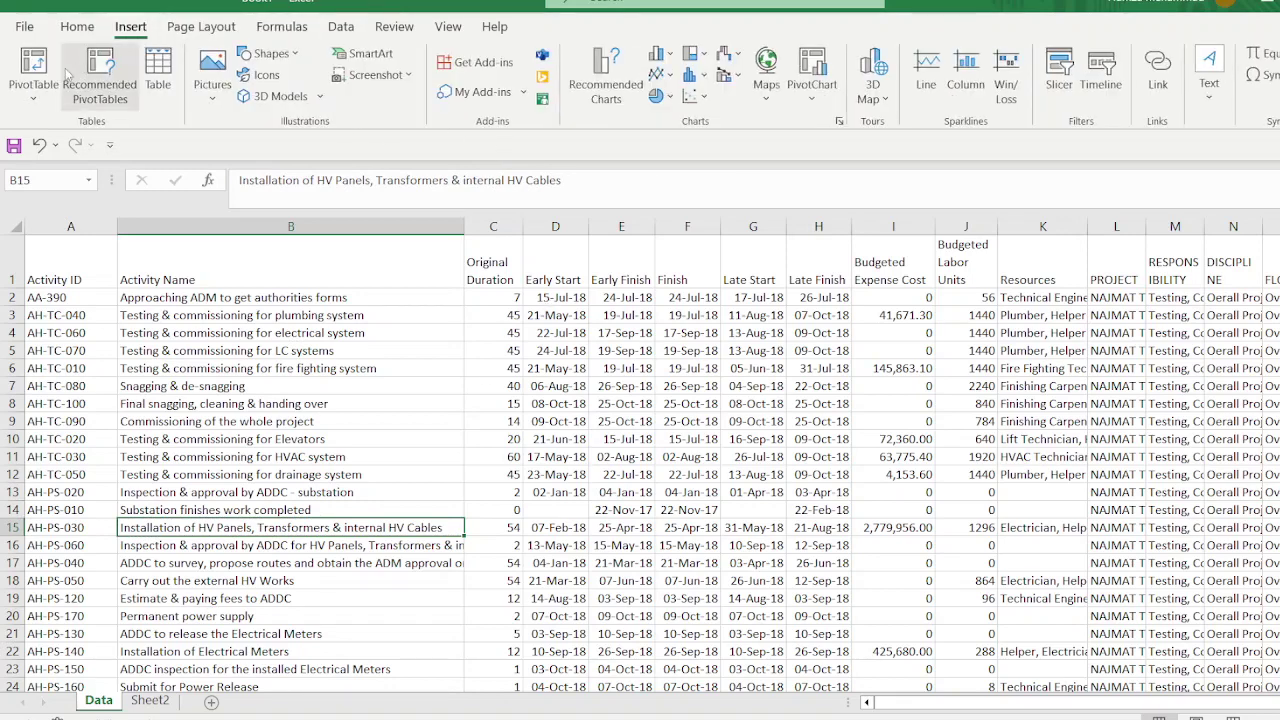
click(33, 96)
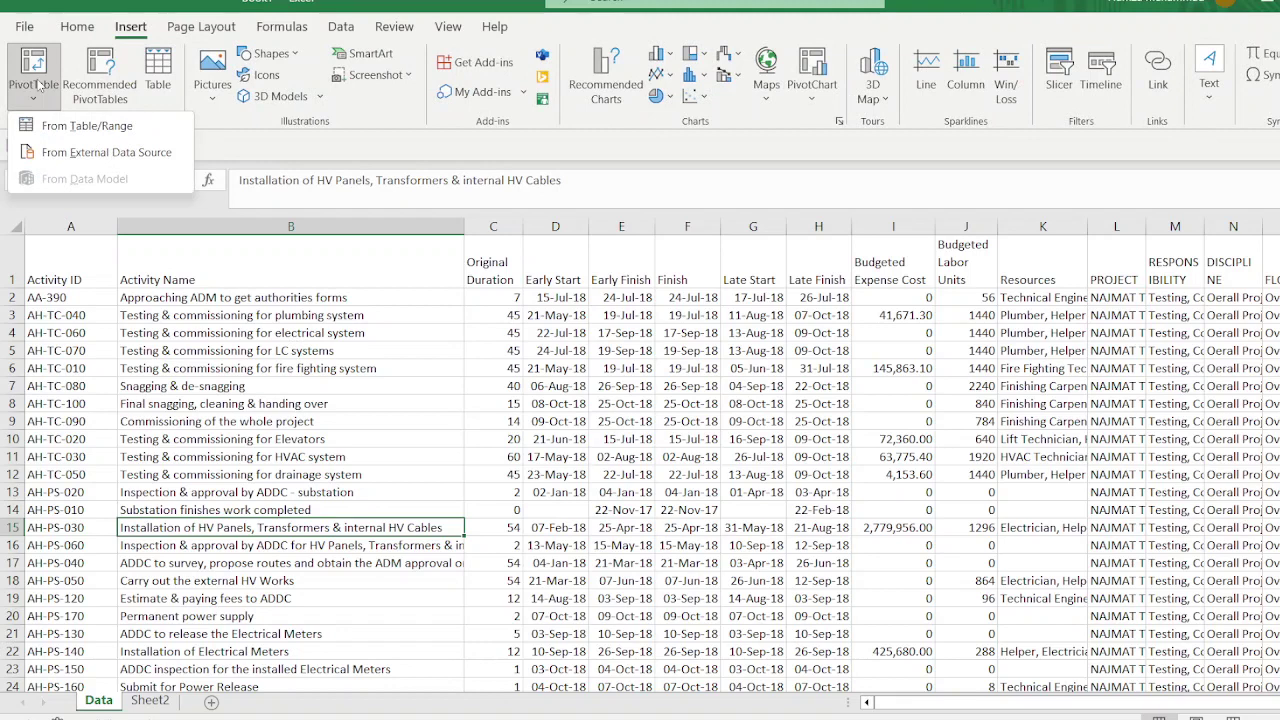
click(87, 126)
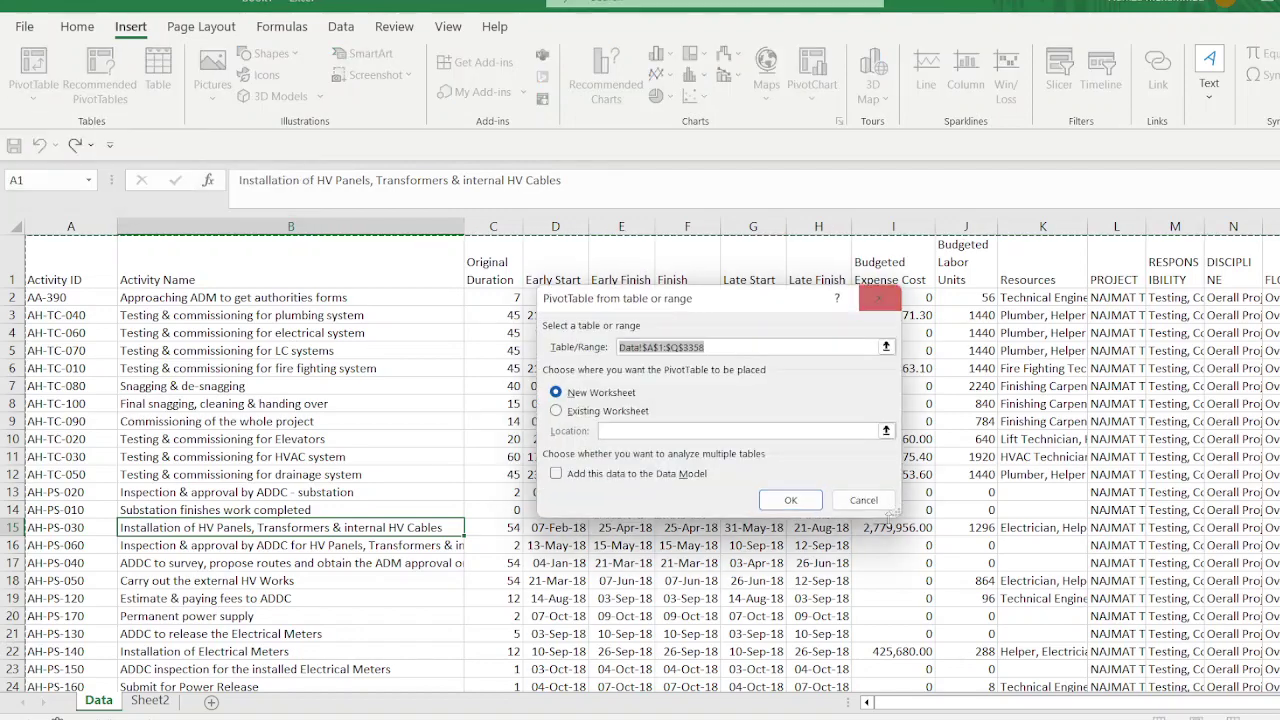
scroll(1005, 683, right, 3)
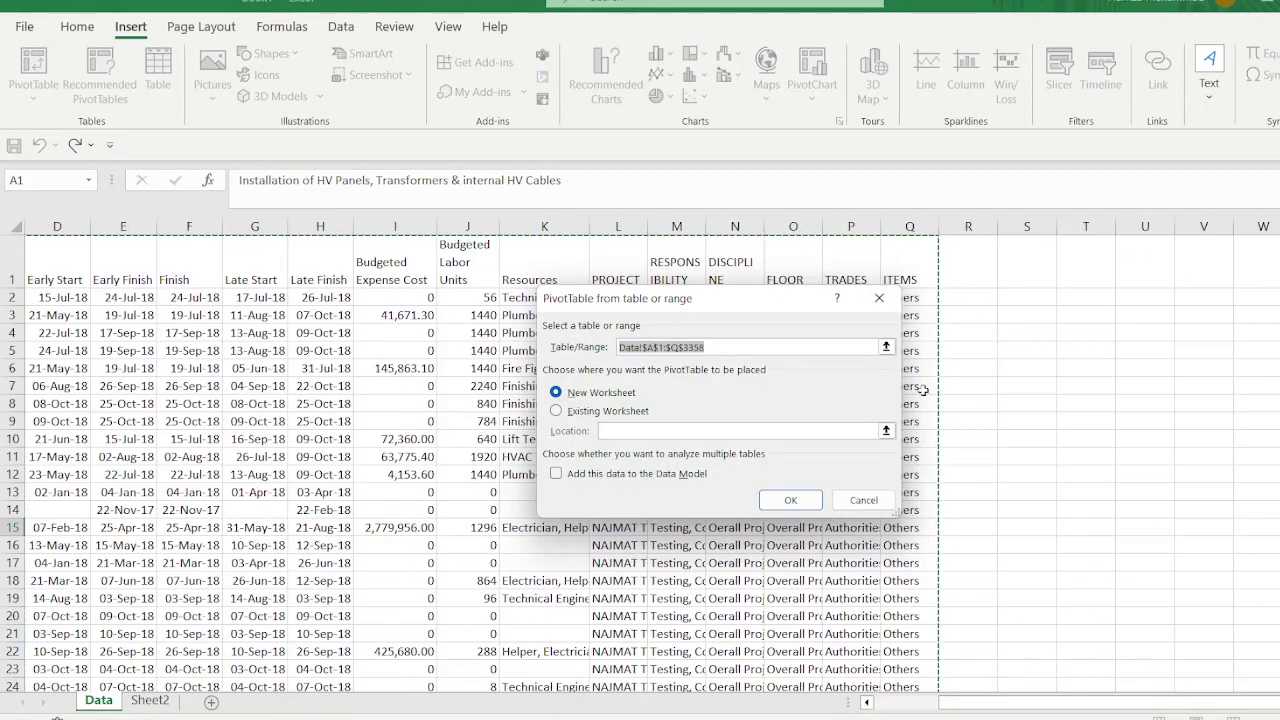
scroll(1109, 537, down, 6)
scroll(1109, 537, down, 20)
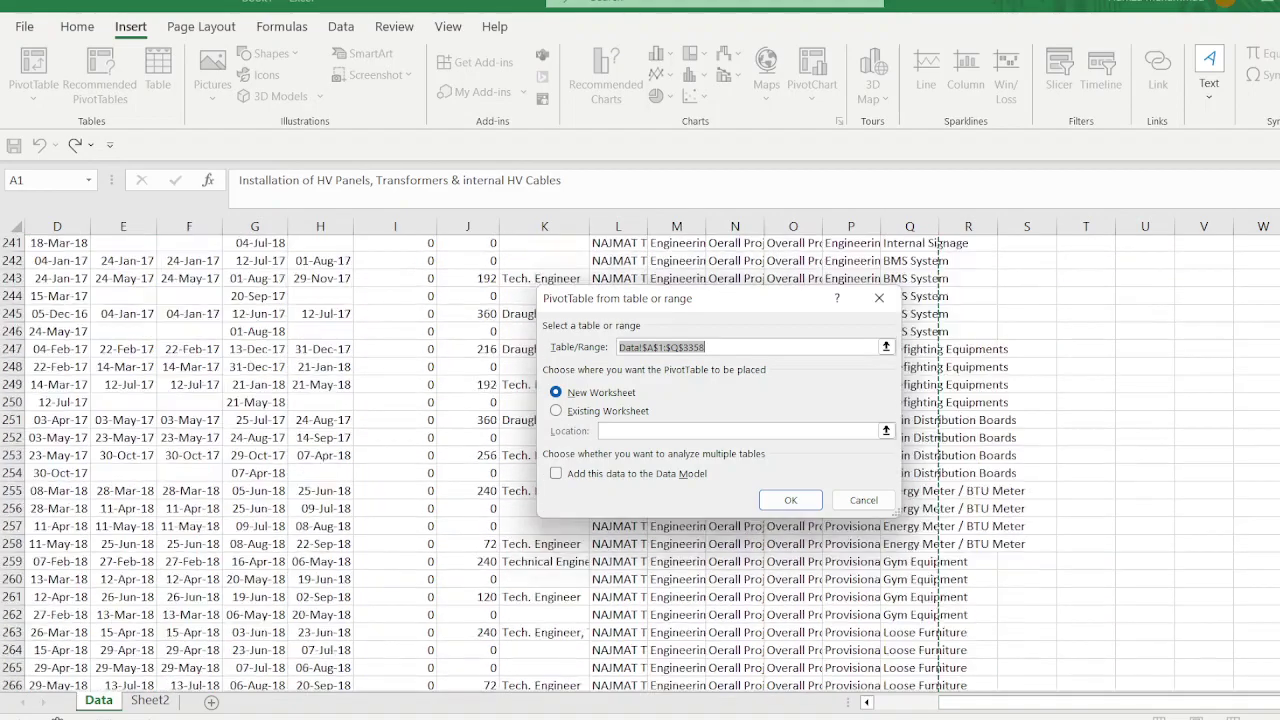
scroll(640, 460, down, 20)
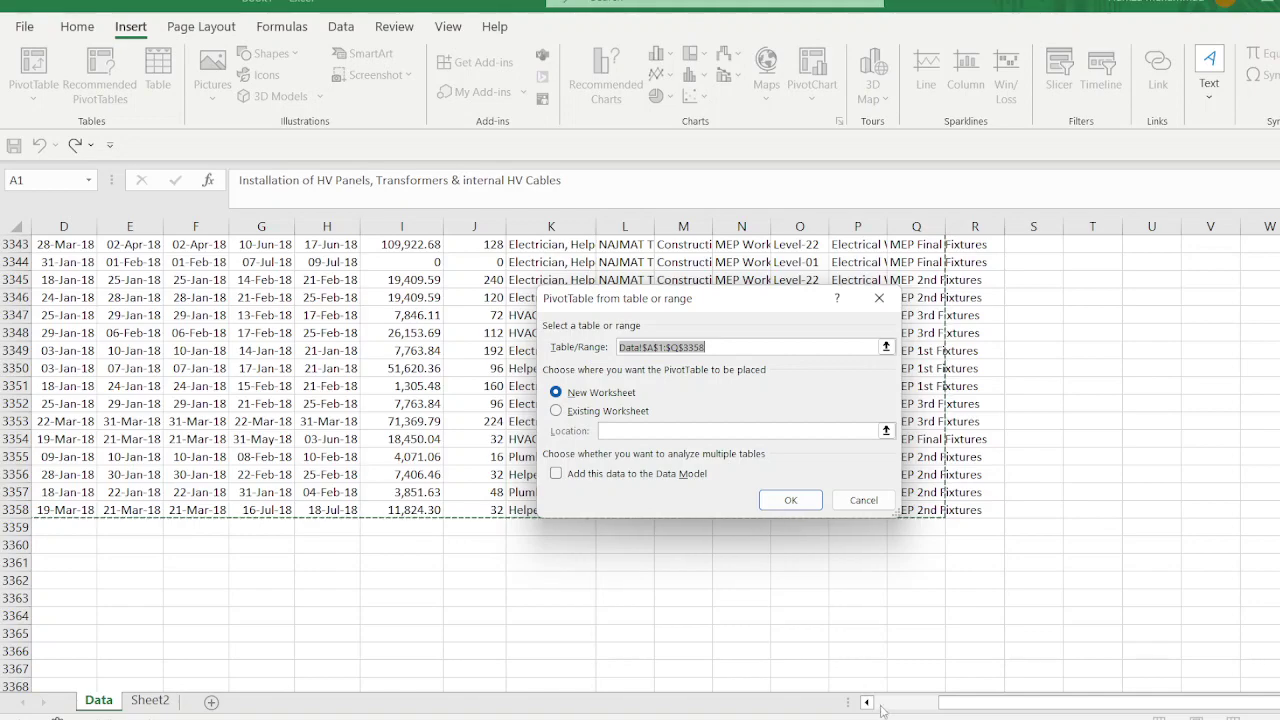
drag(960, 702, 926, 712)
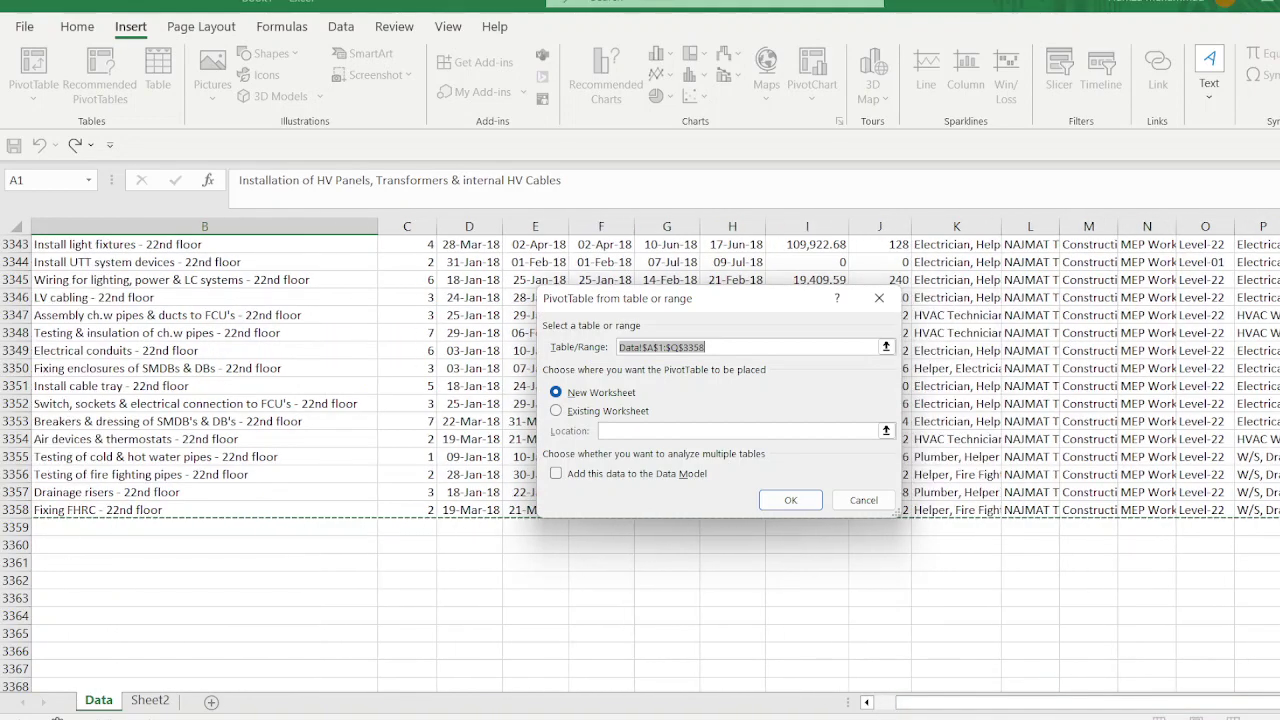
scroll(640, 460, up, 8)
scroll(640, 460, up, 20)
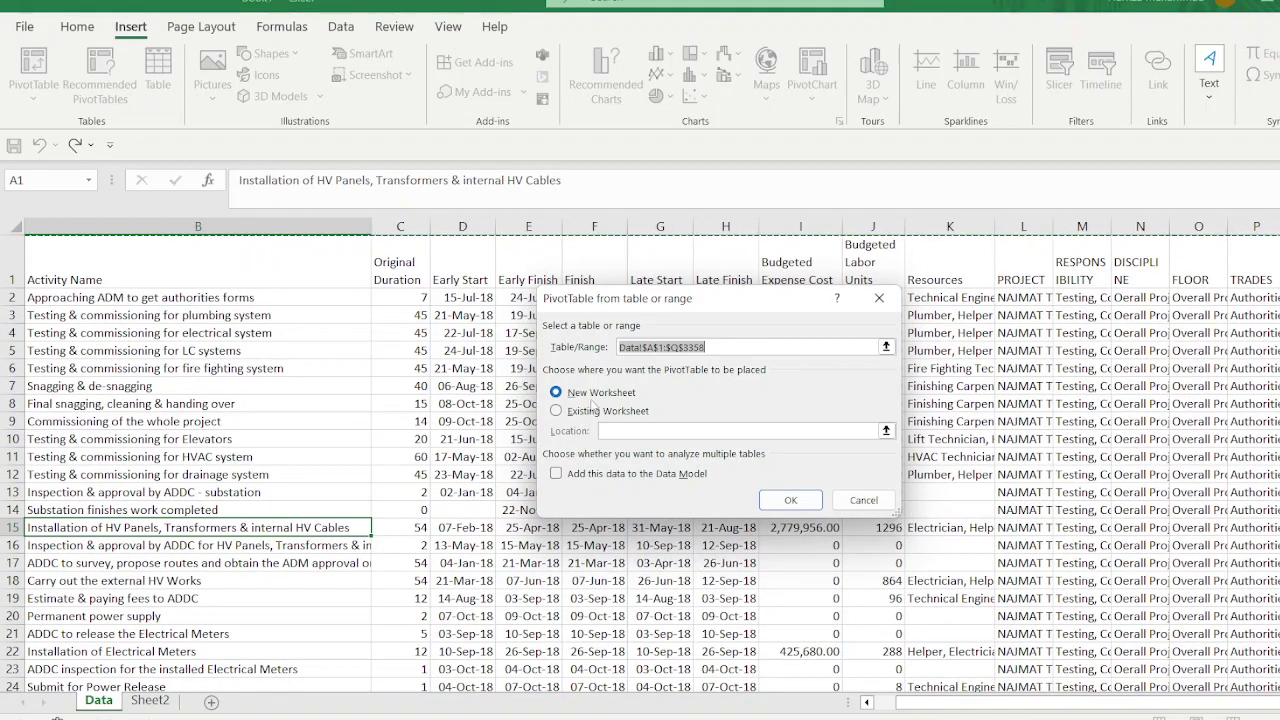
click(788, 497)
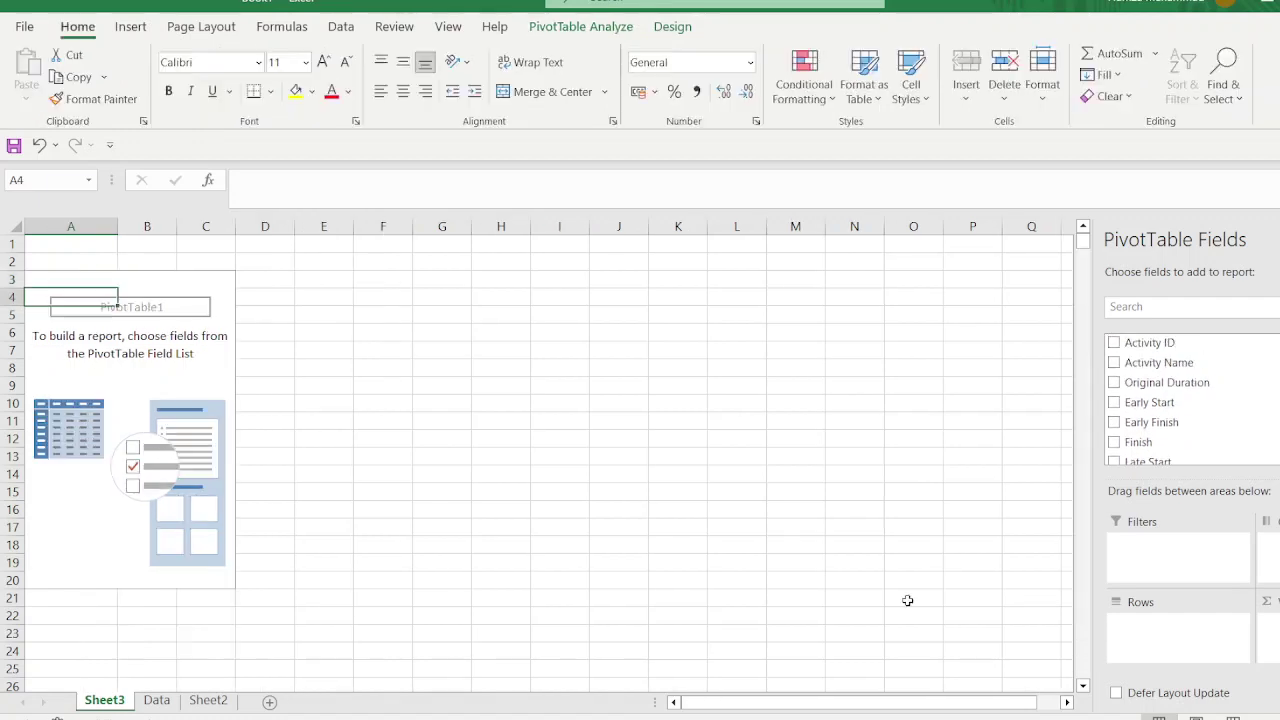
Step: Add Activity ID and Activity Name as row fields of the PivotTable, with Activity Name below Activity ID
click(149, 368)
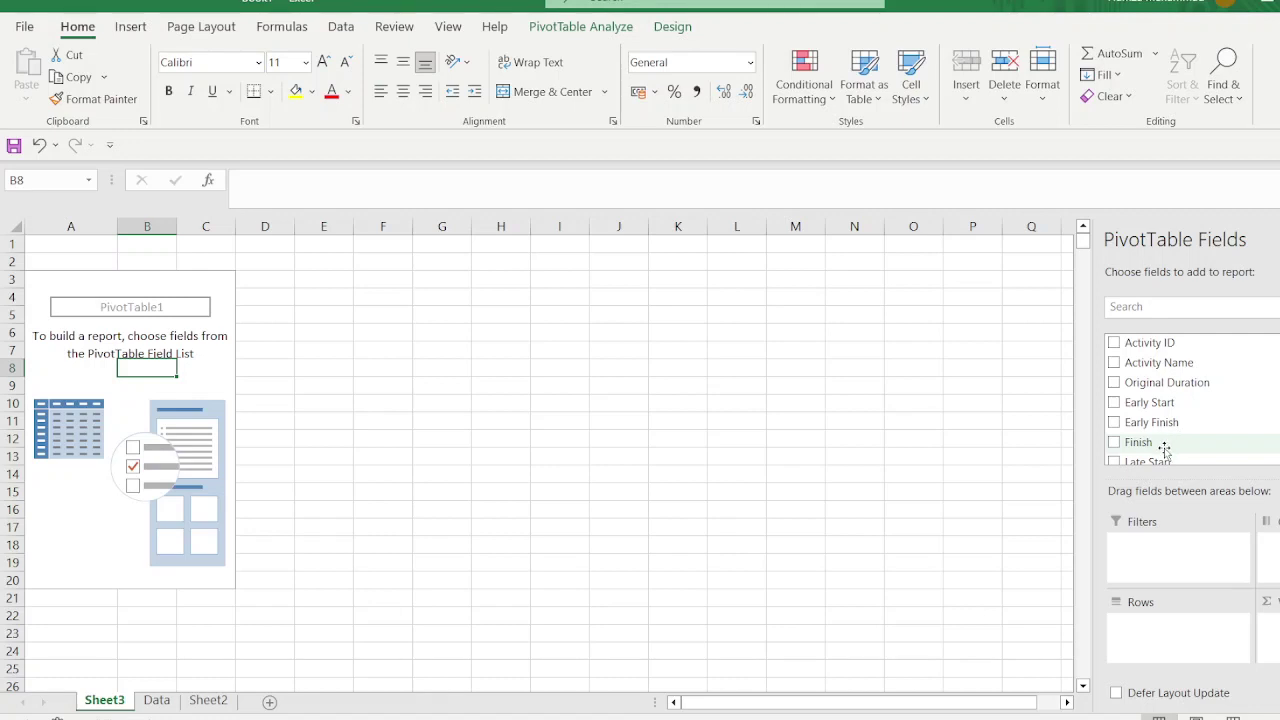
drag(1160, 345, 1168, 622)
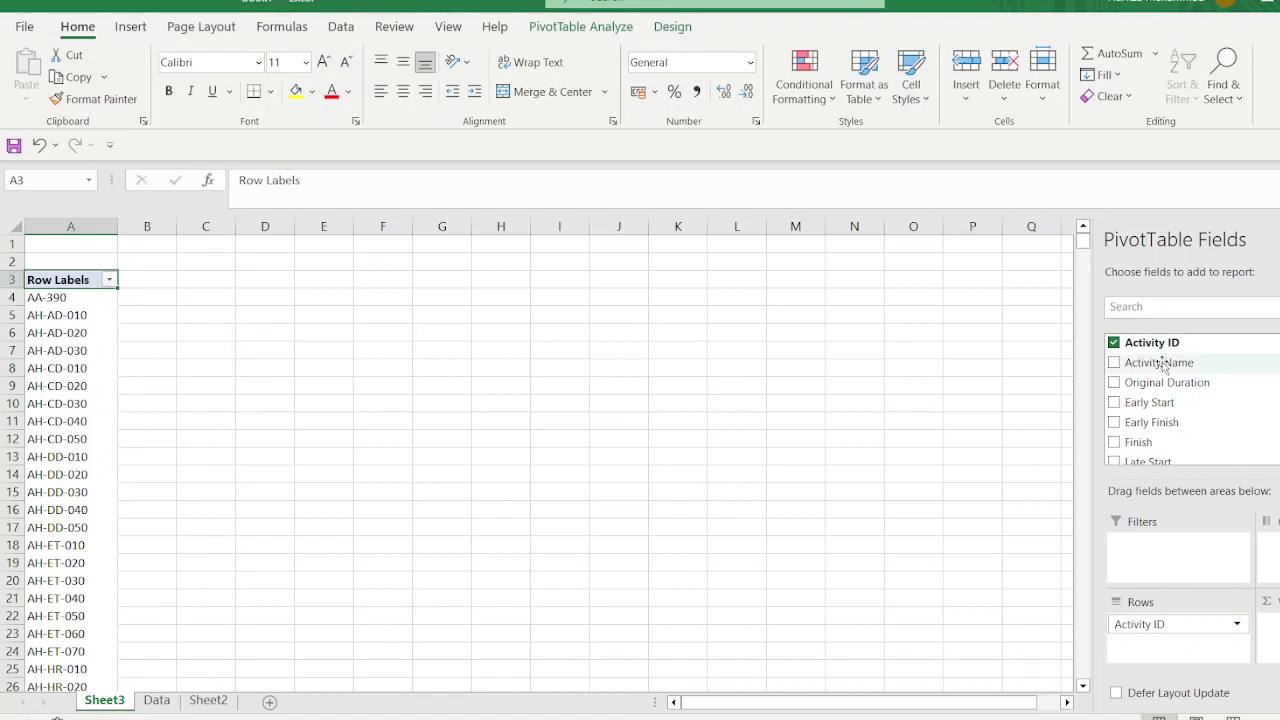
drag(1160, 363, 1150, 645)
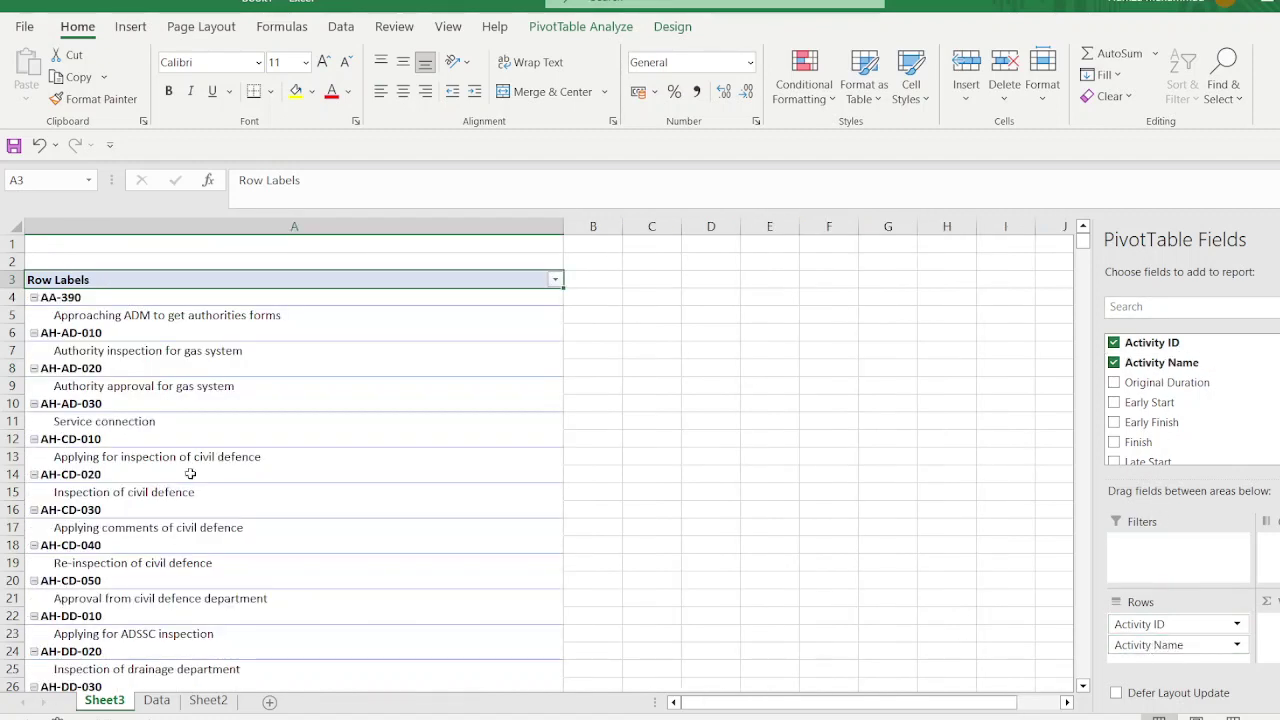
Step: Set the Activity Name field's layout to show item labels in tabular form
click(118, 316)
right_click(123, 316)
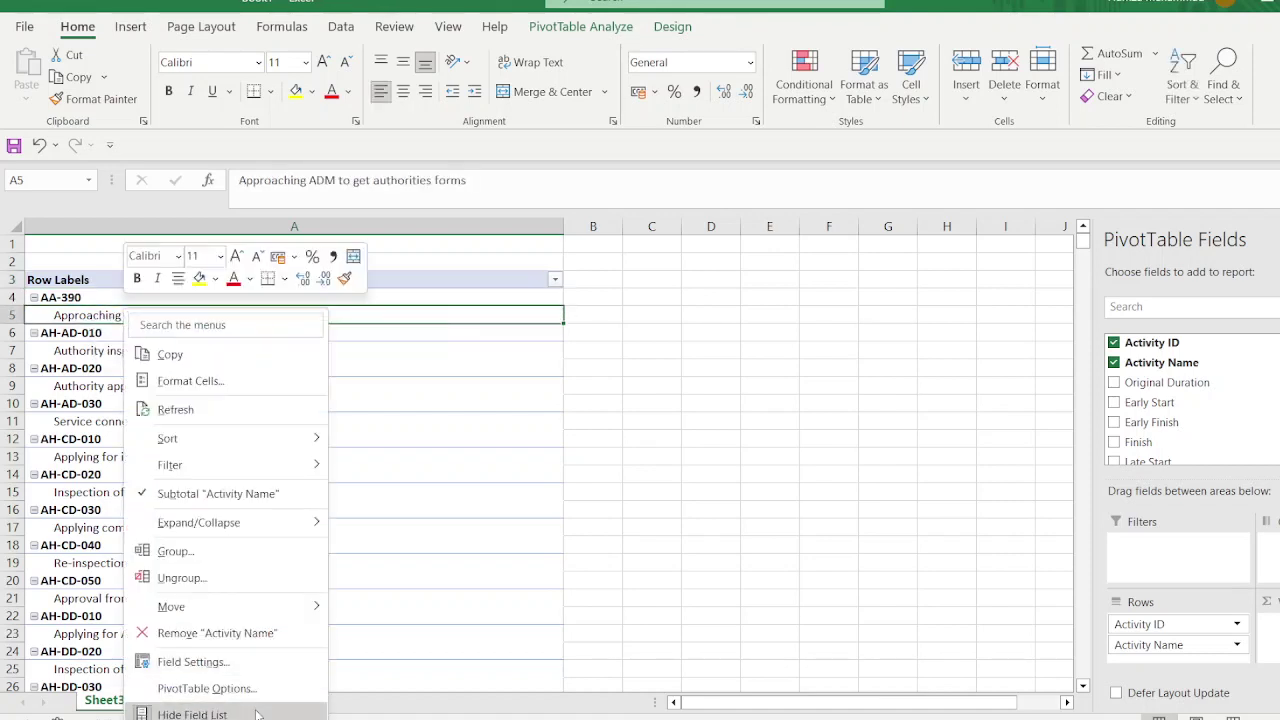
click(193, 662)
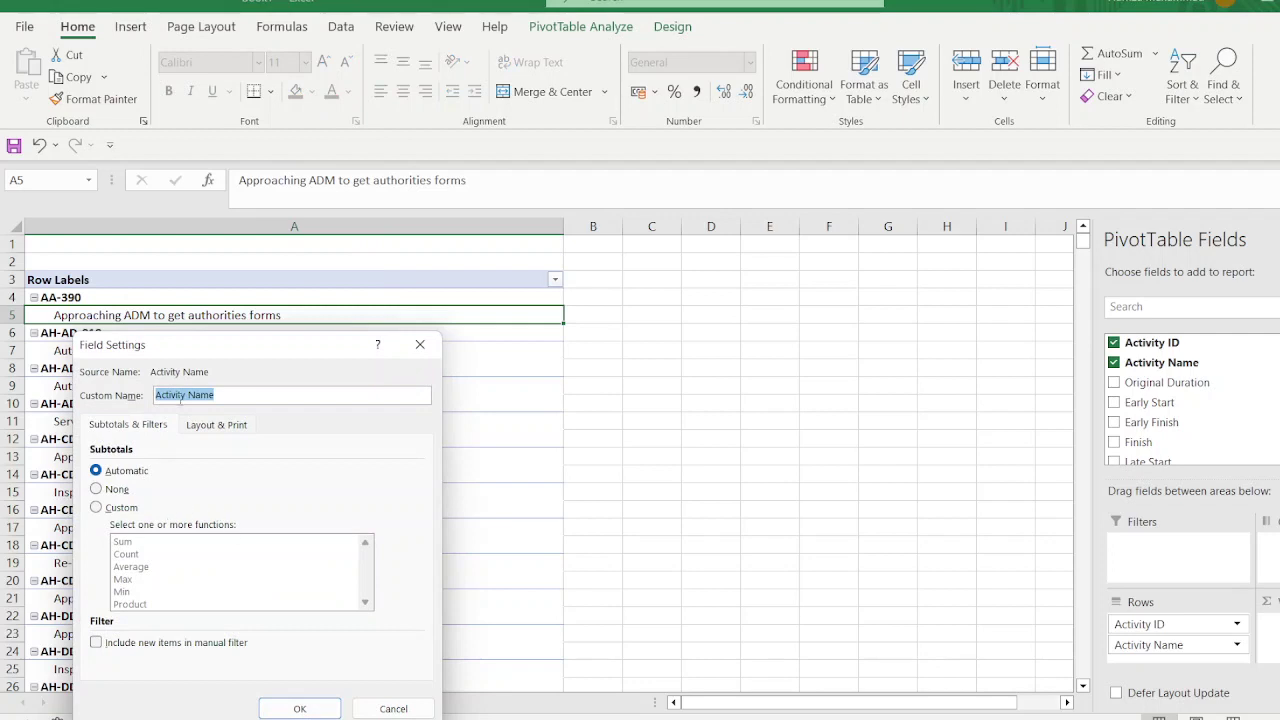
click(214, 426)
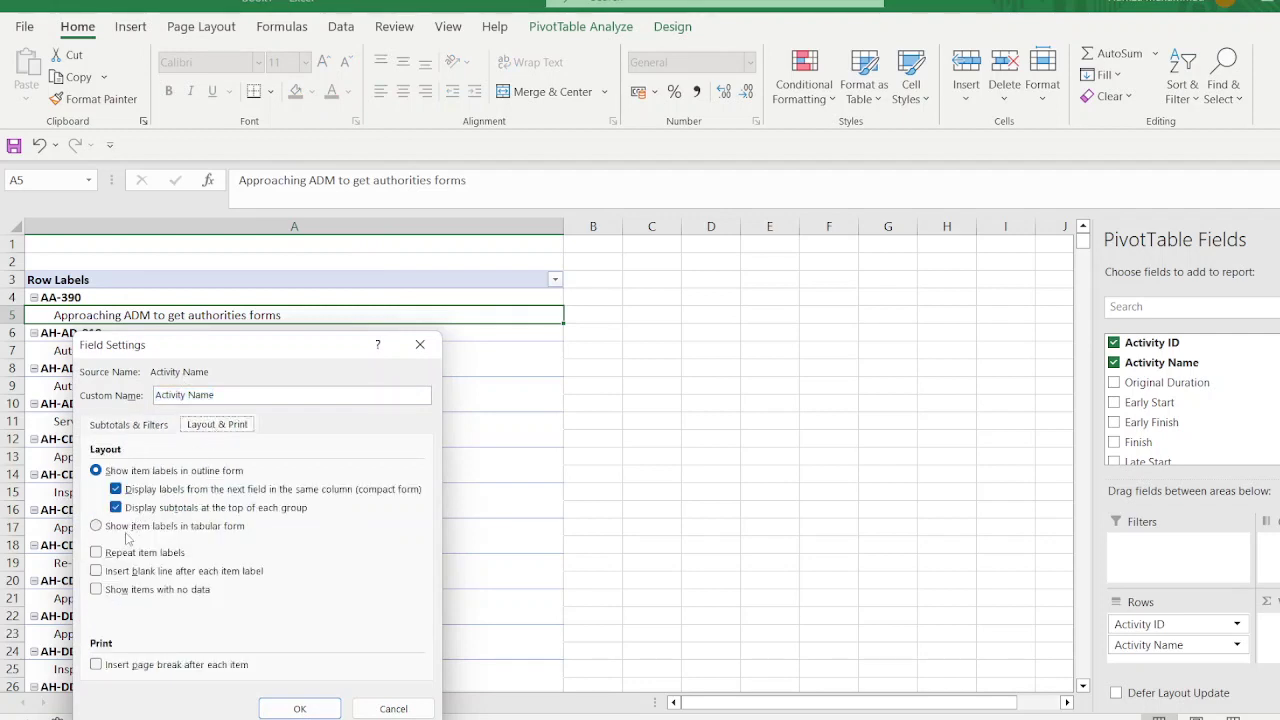
click(97, 527)
click(300, 708)
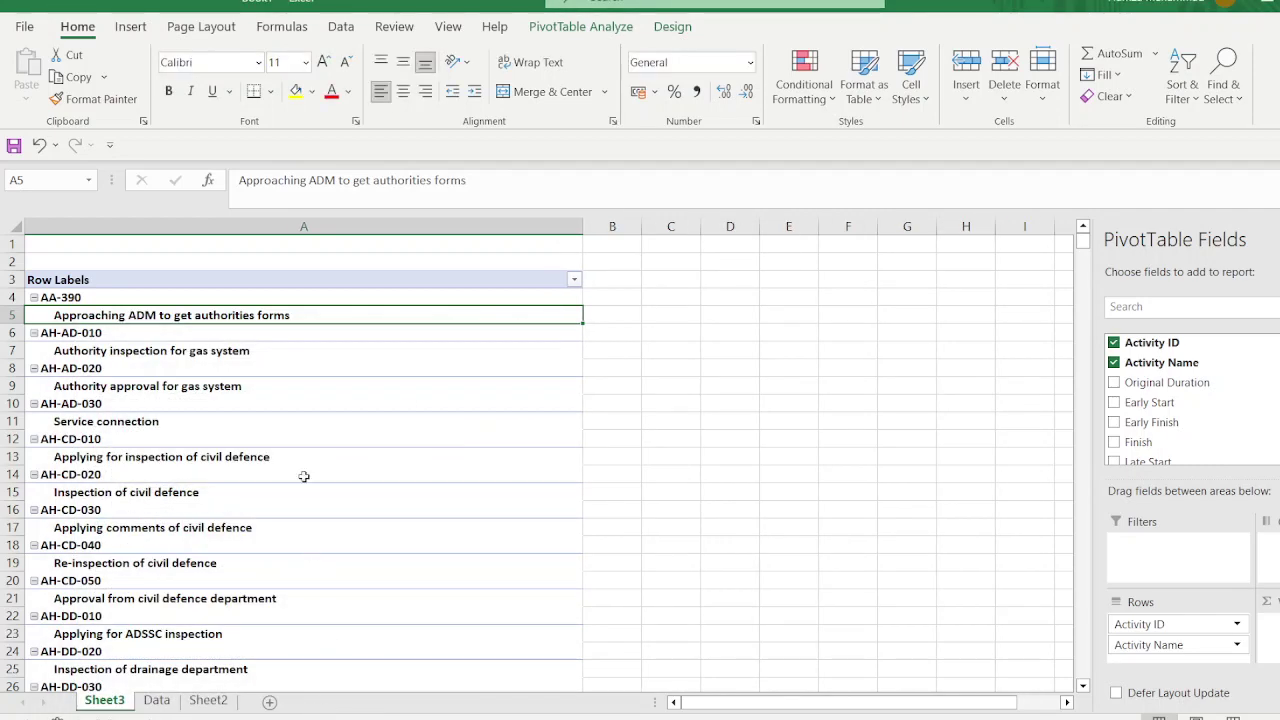
Step: Set the Activity ID field's layout to show item labels in tabular form
right_click(242, 320)
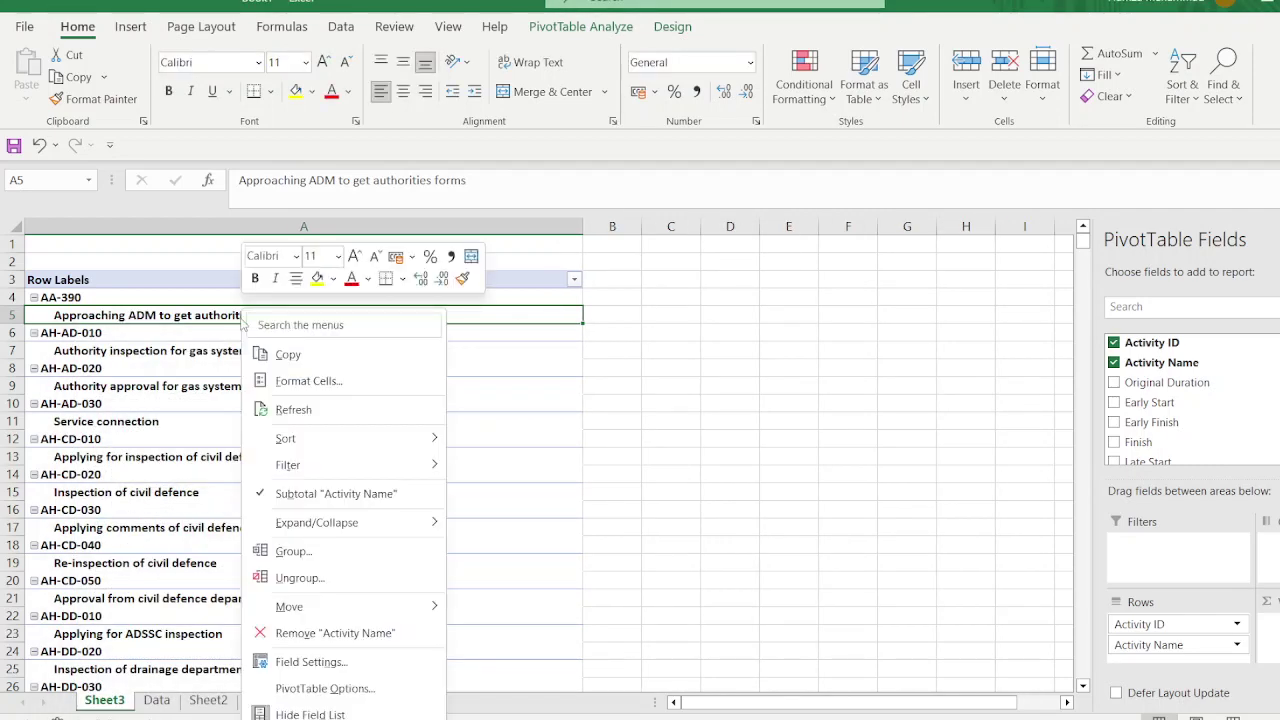
click(150, 297)
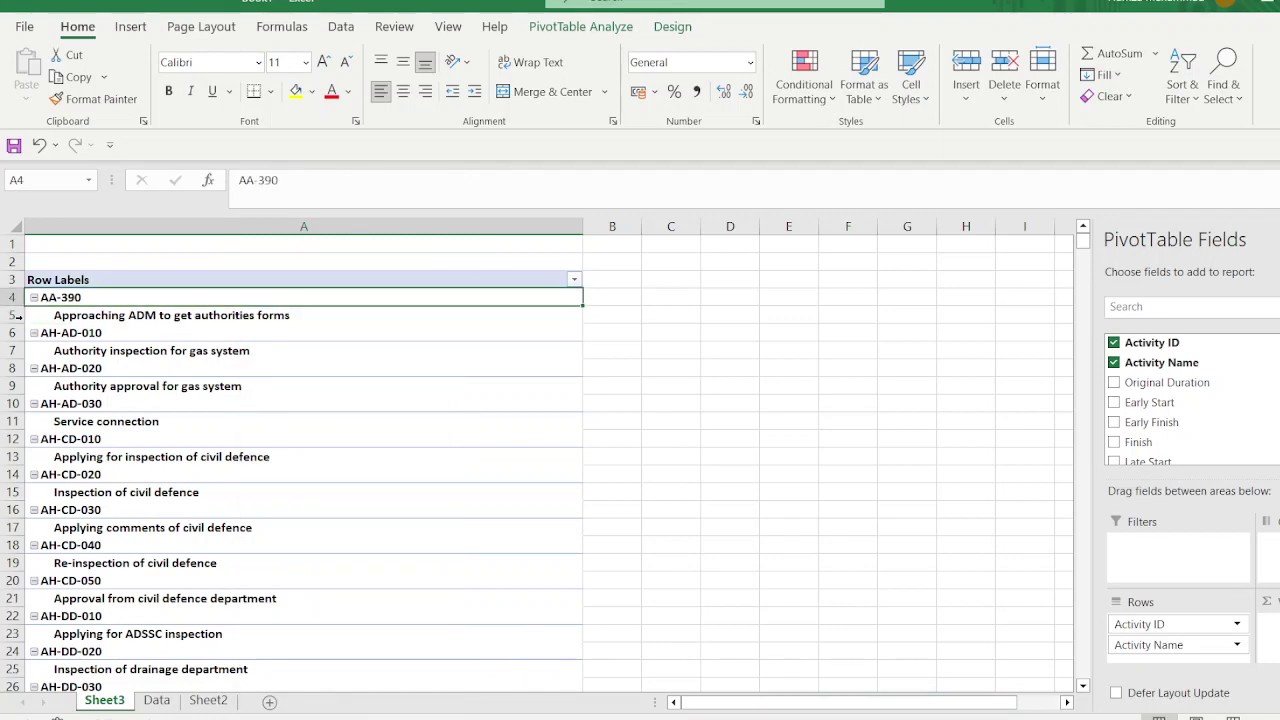
right_click(101, 299)
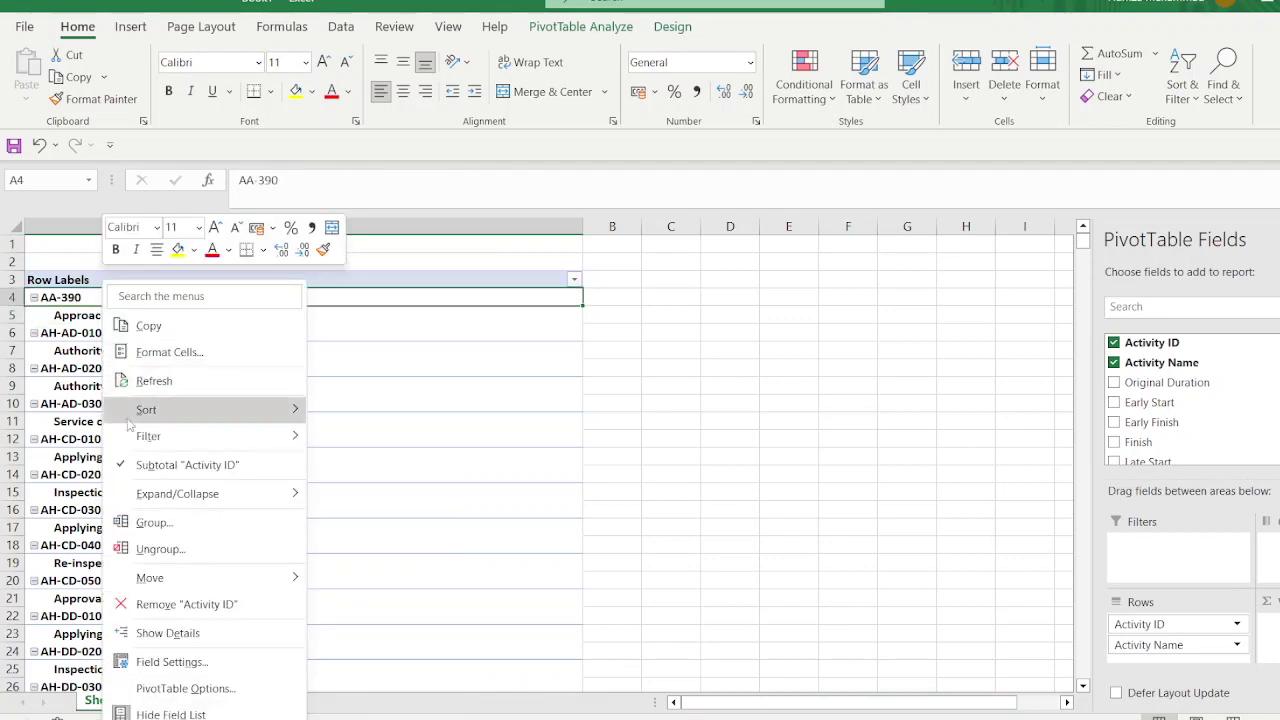
click(161, 662)
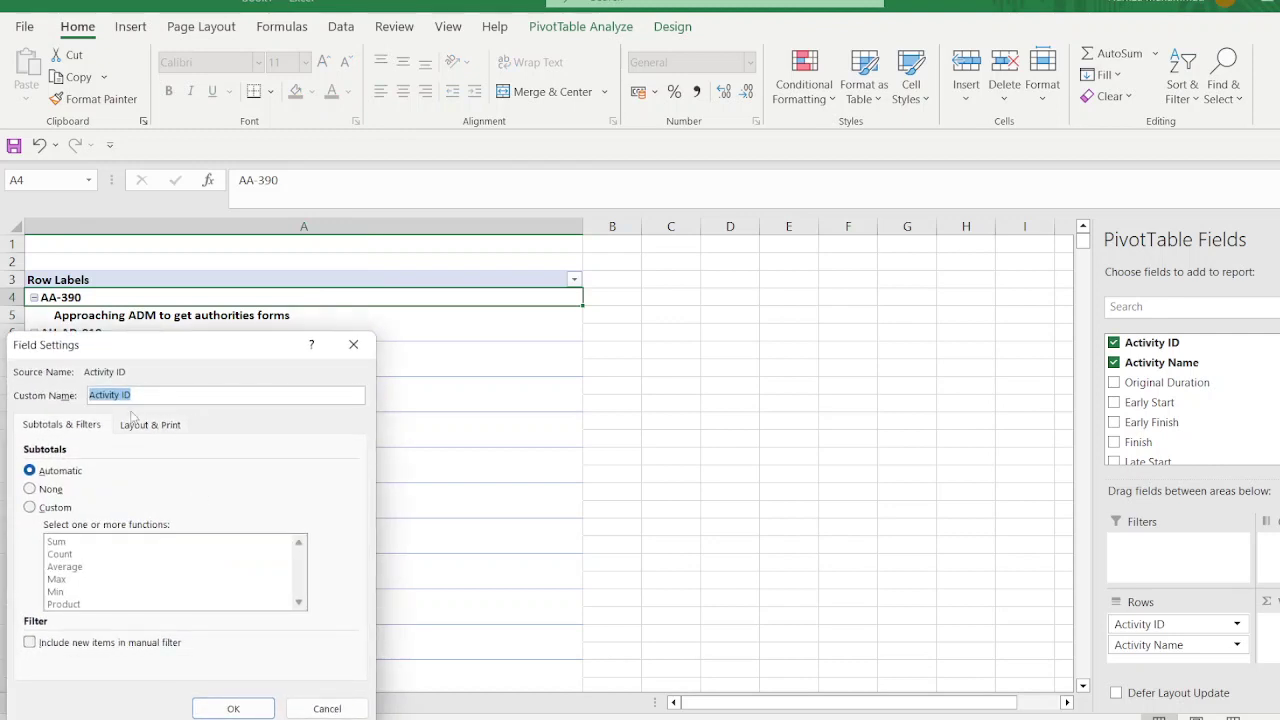
click(146, 425)
click(68, 528)
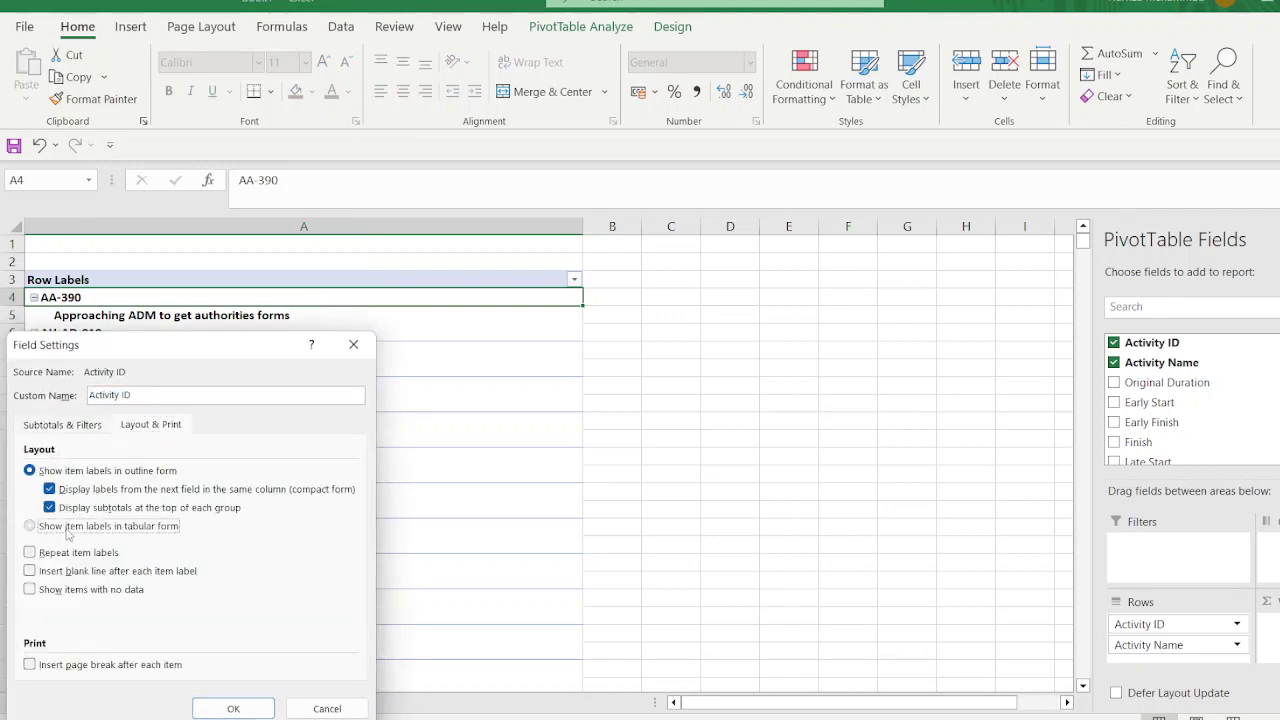
click(233, 708)
click(497, 612)
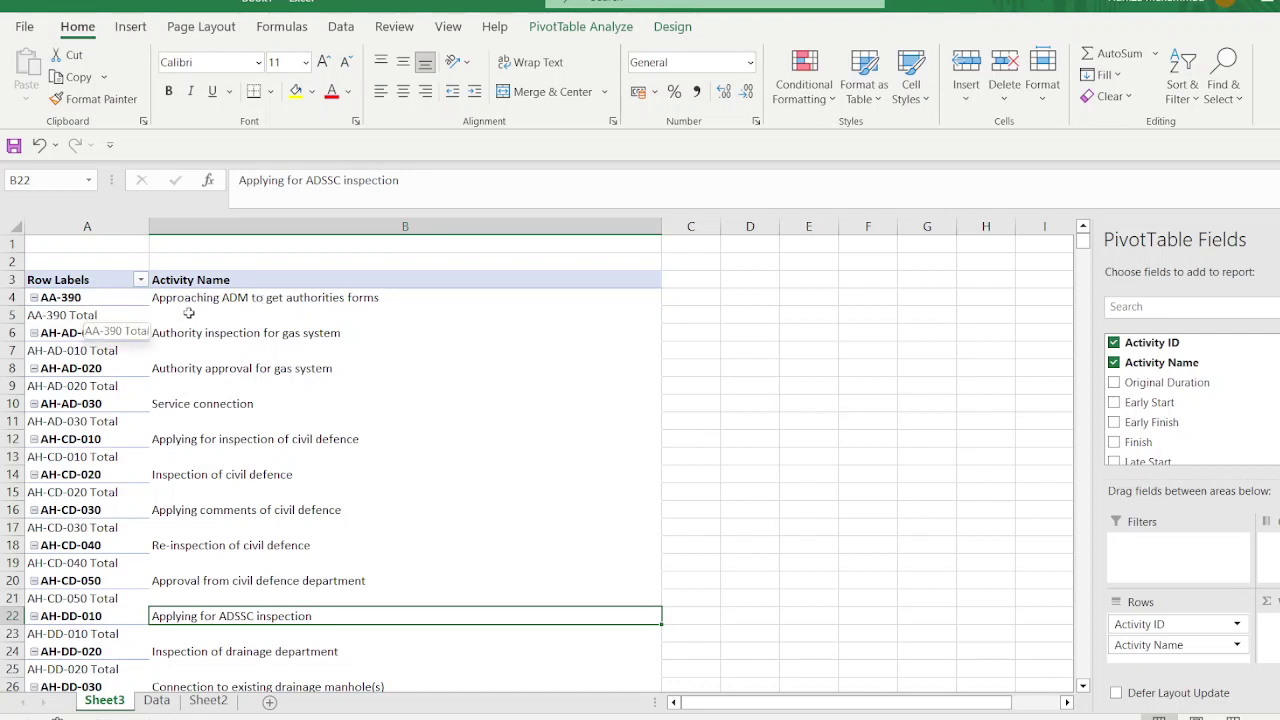
Step: Turn off the subtotals for the Activity ID field
click(108, 320)
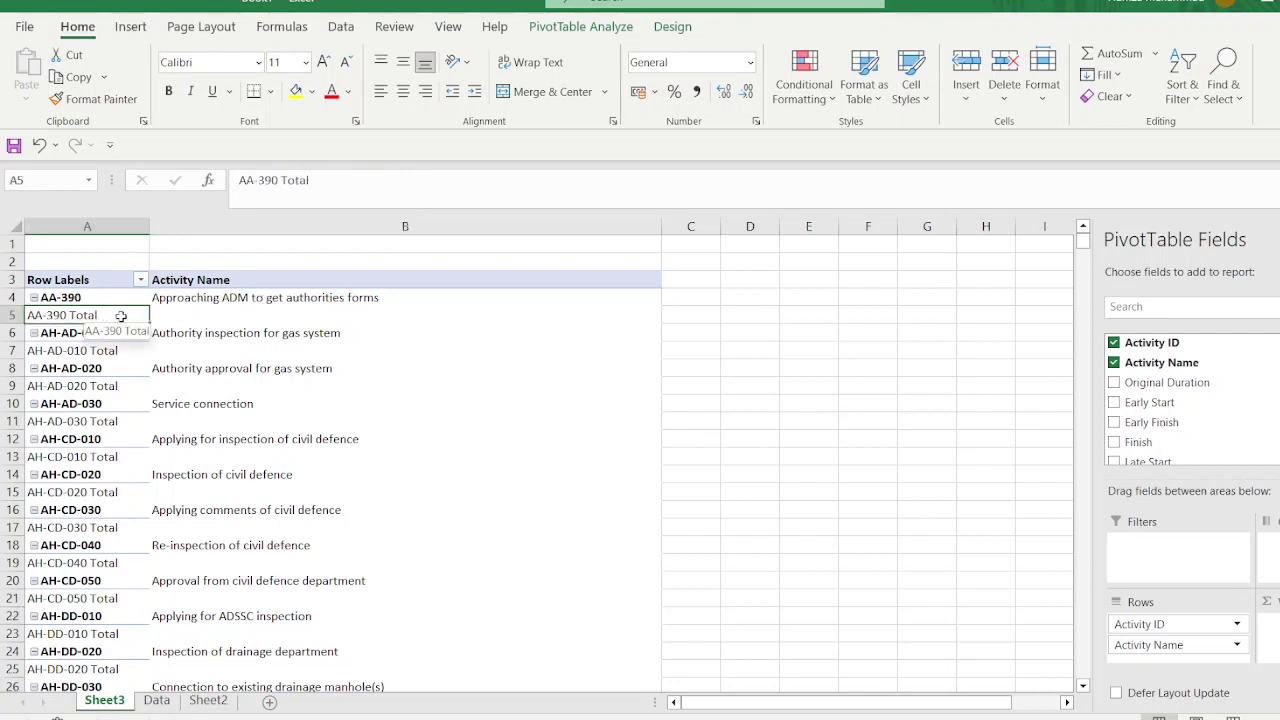
right_click(123, 322)
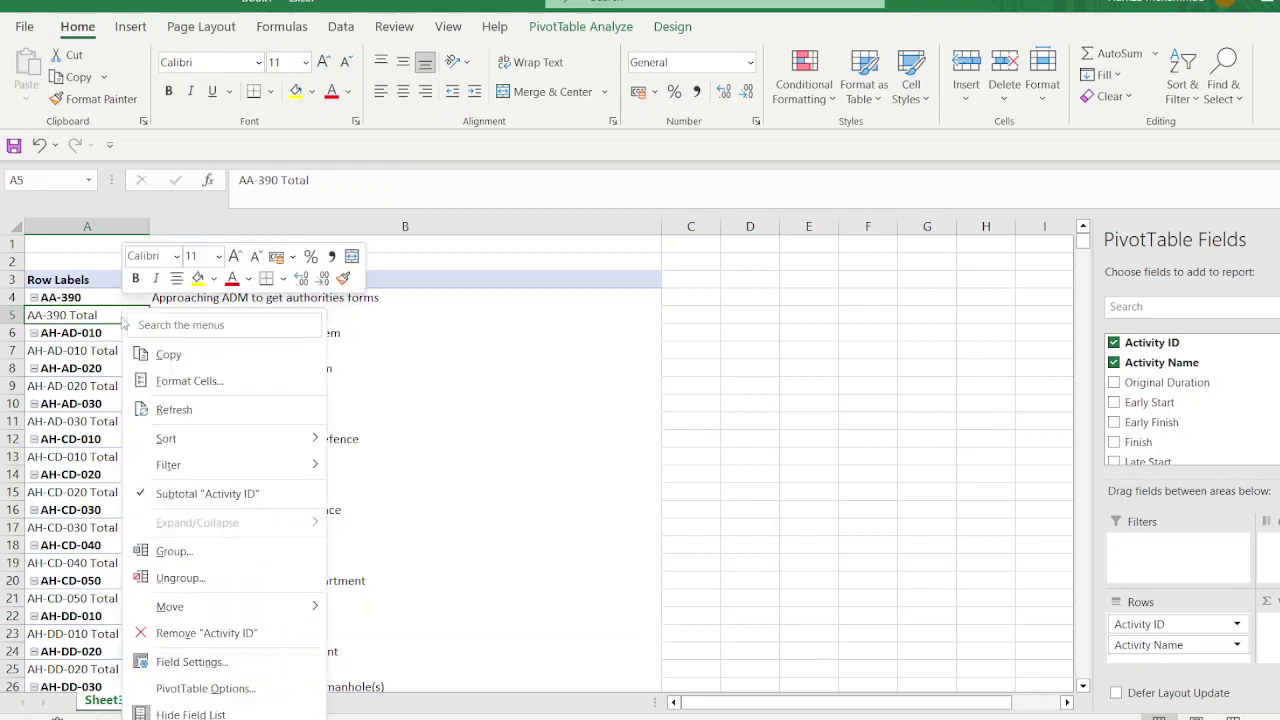
click(210, 496)
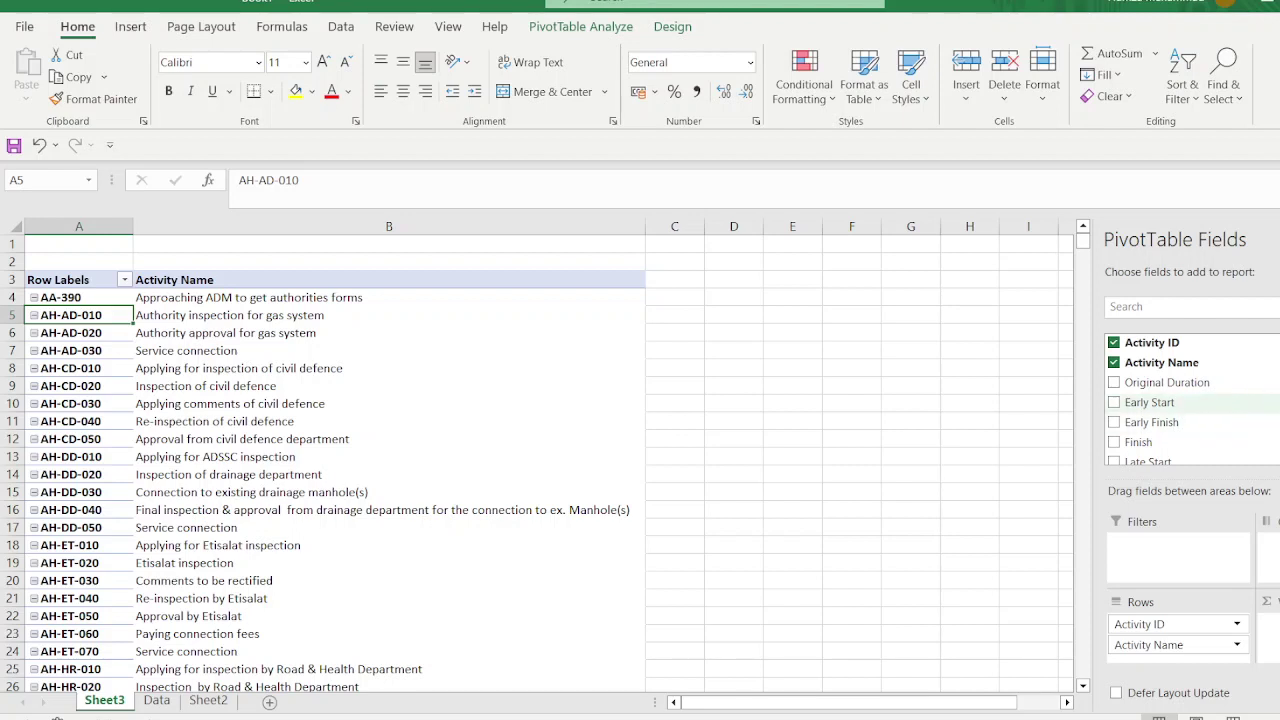
Step: Add PROJECT as the first row field of the PivotTable, above Activity ID
scroll(1190, 400, down, 3)
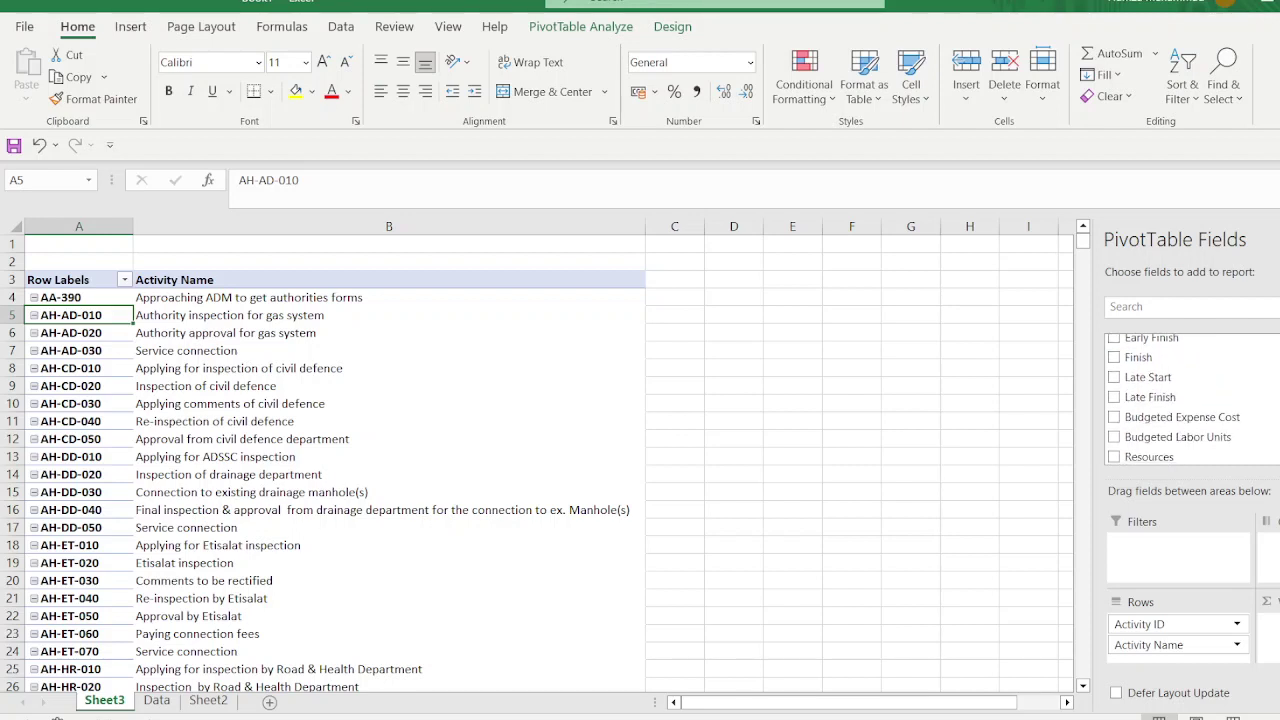
scroll(1190, 400, down, 1)
drag(1145, 416, 1165, 624)
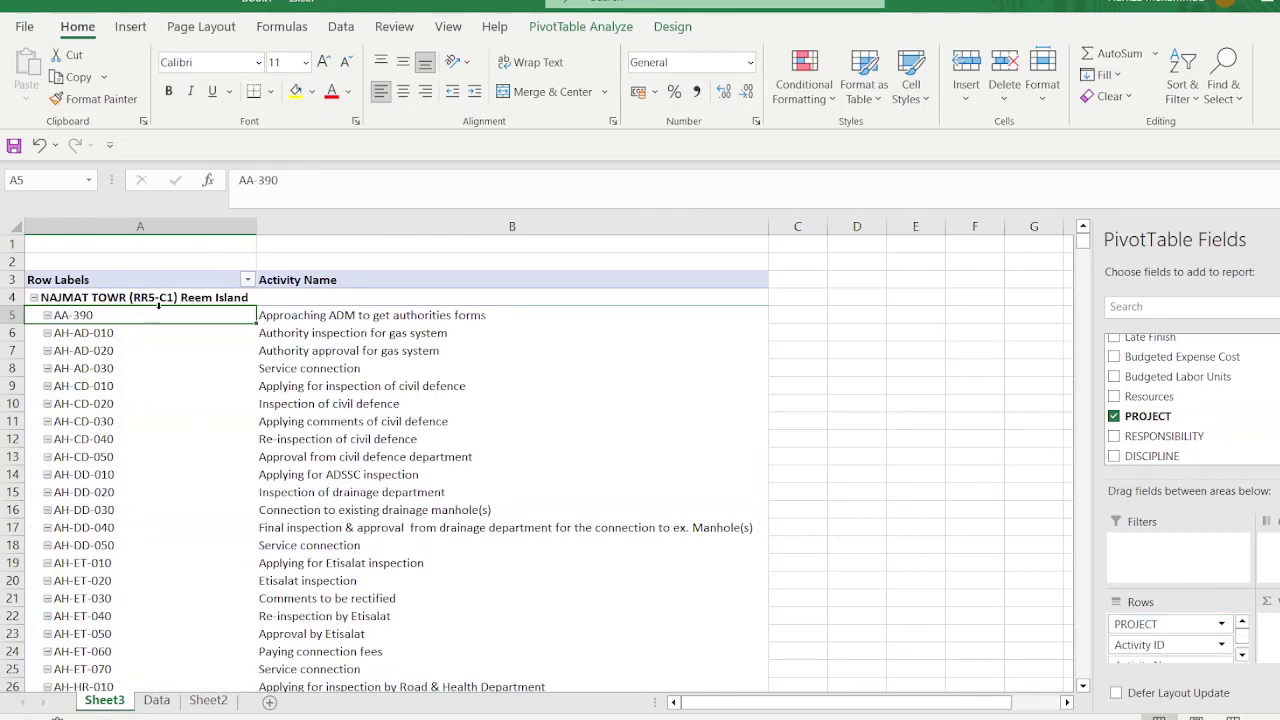
Step: Collapse the entire PROJECT field and give the project label in A4 a yellow fill and red font
click(217, 298)
right_click(220, 299)
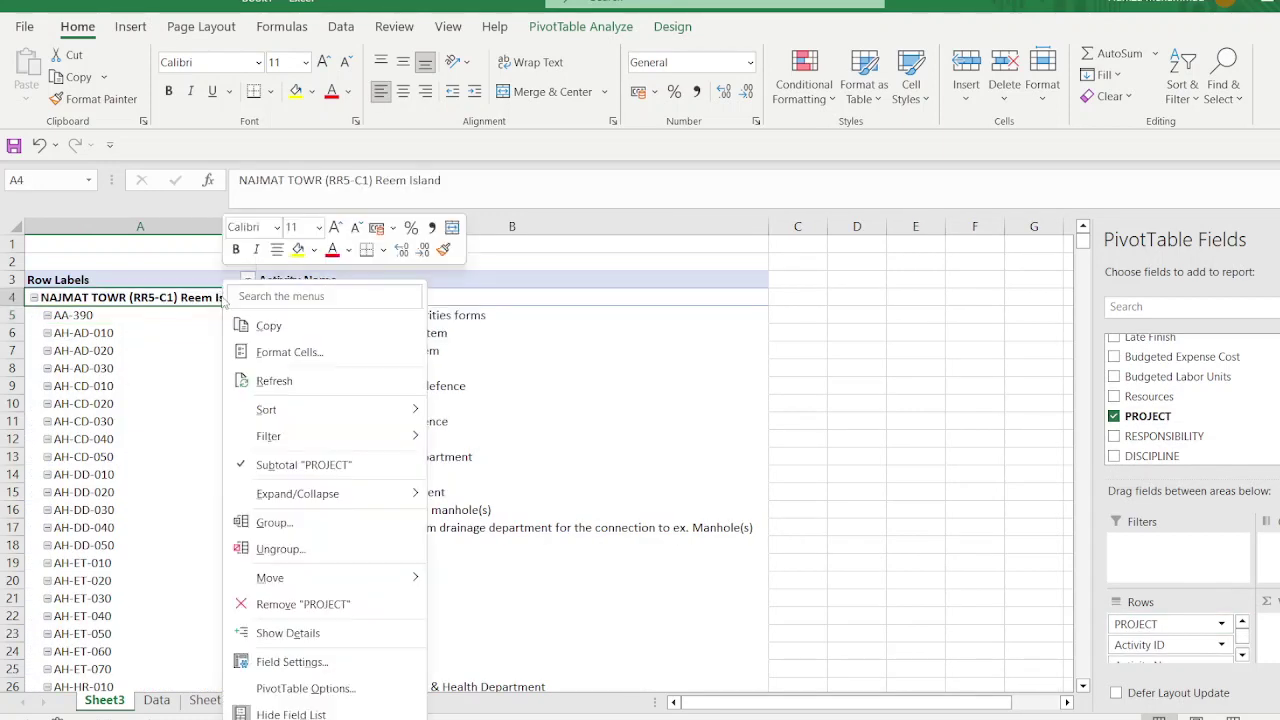
mouse_move(284, 497)
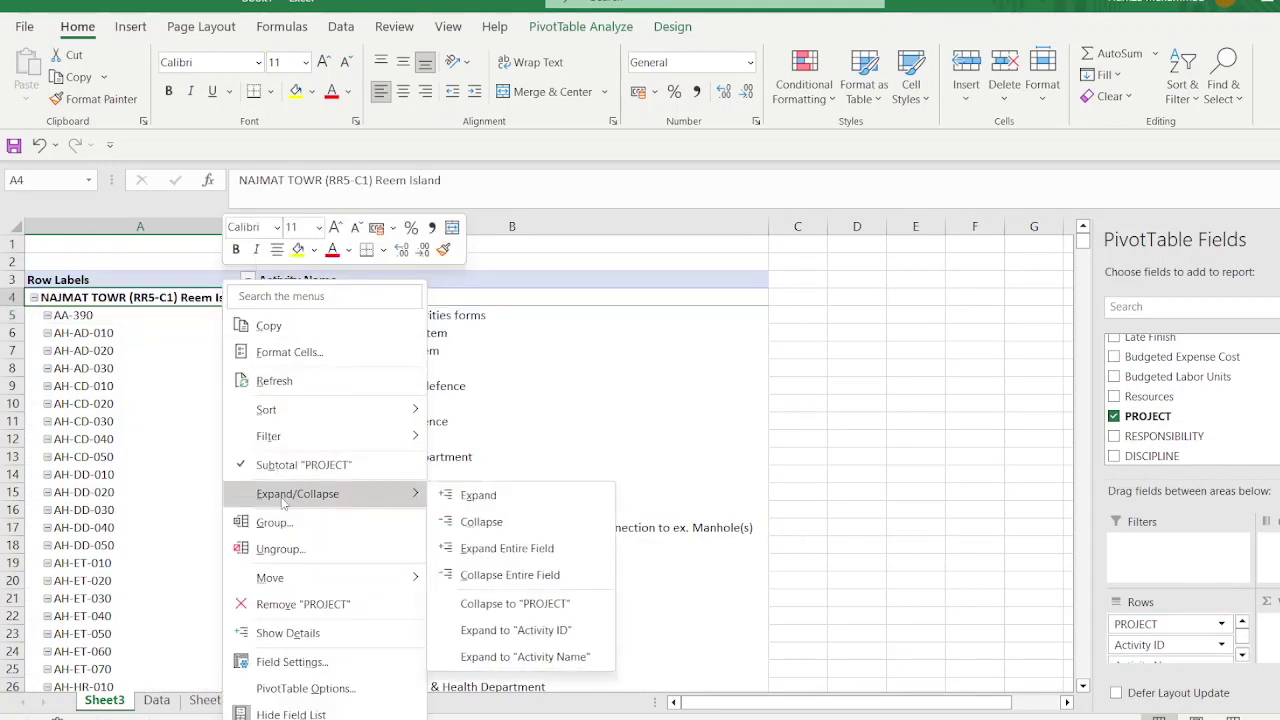
click(496, 582)
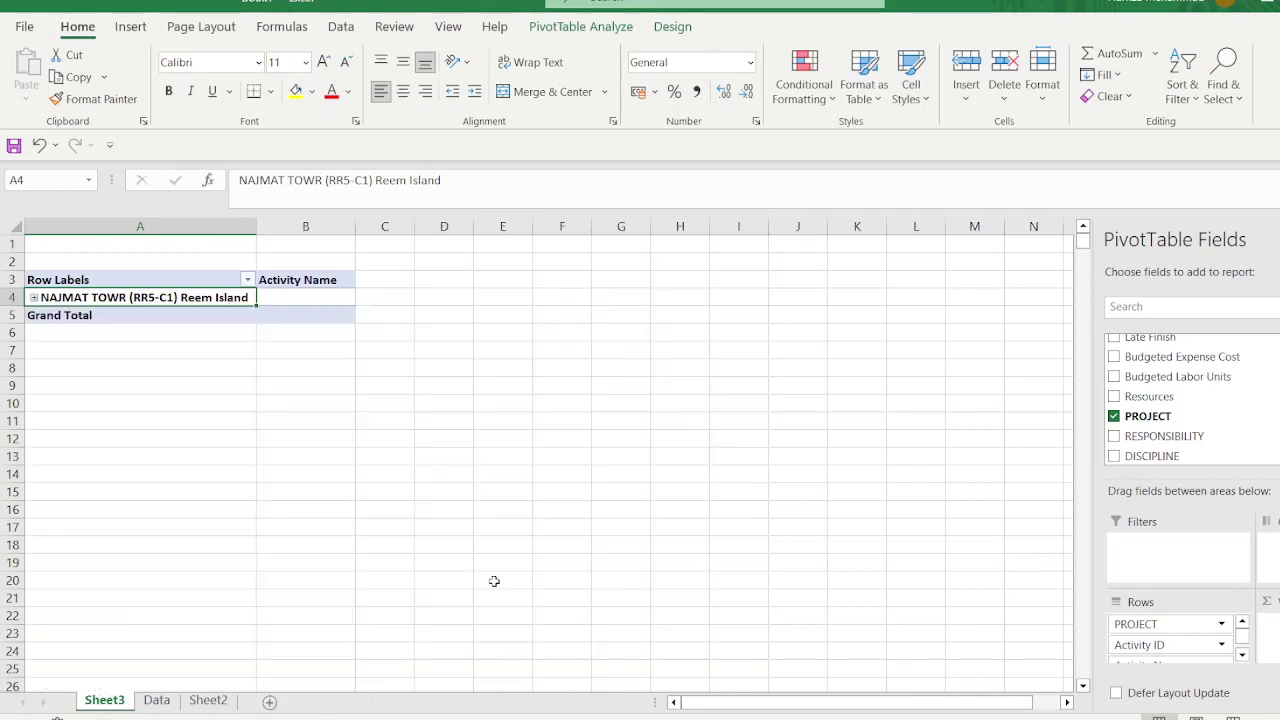
click(297, 92)
click(331, 91)
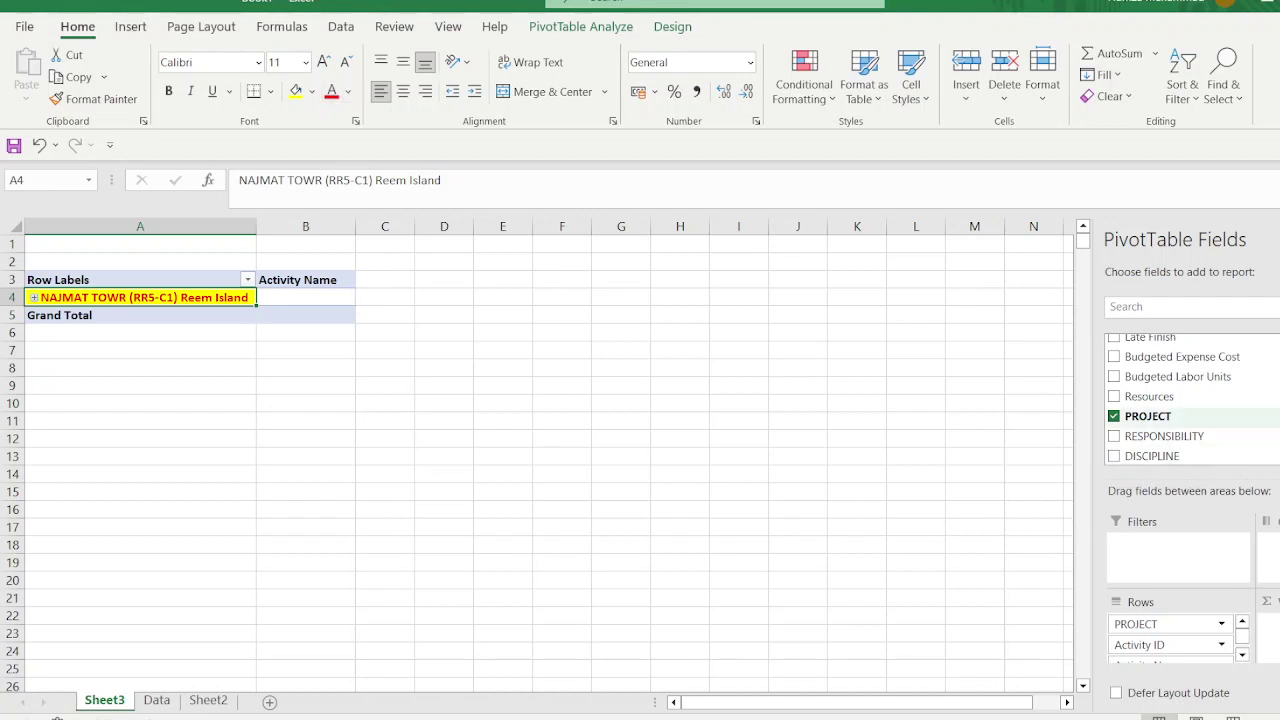
Step: Add FLOOR as a row field between PROJECT and Activity ID, and expand the project item
scroll(1170, 442, down, 3)
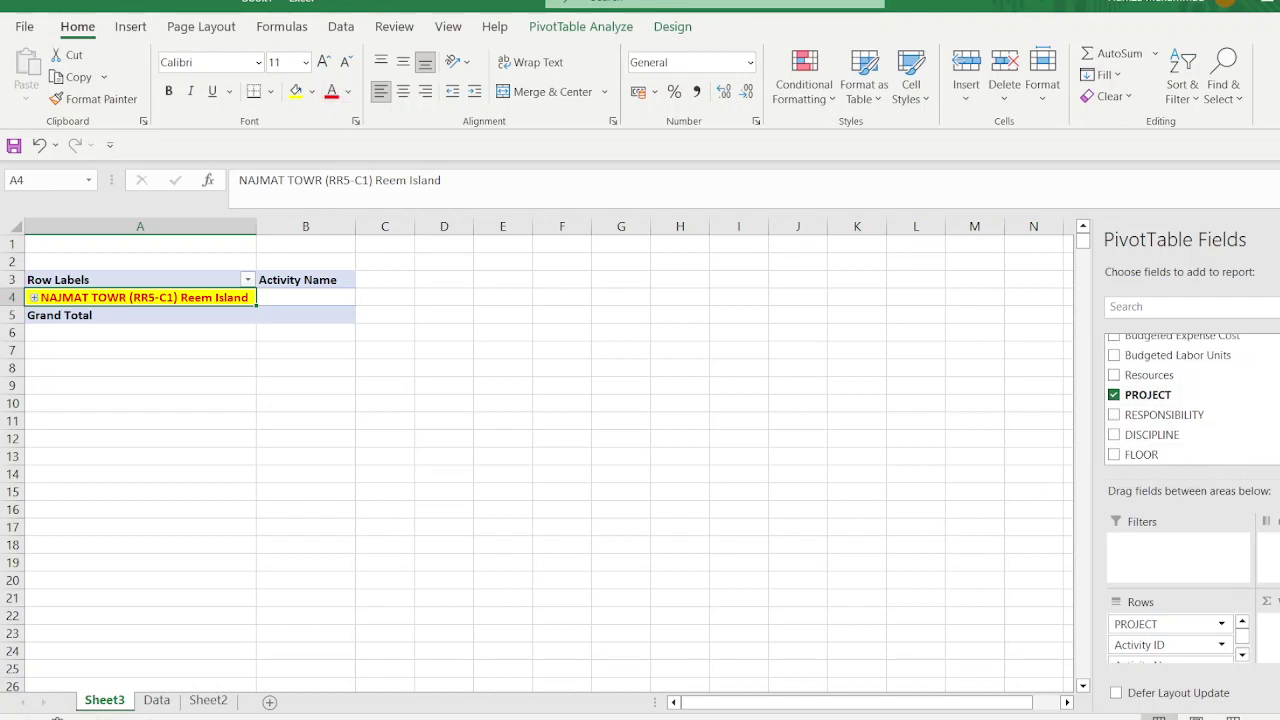
drag(1140, 428, 1190, 645)
click(33, 298)
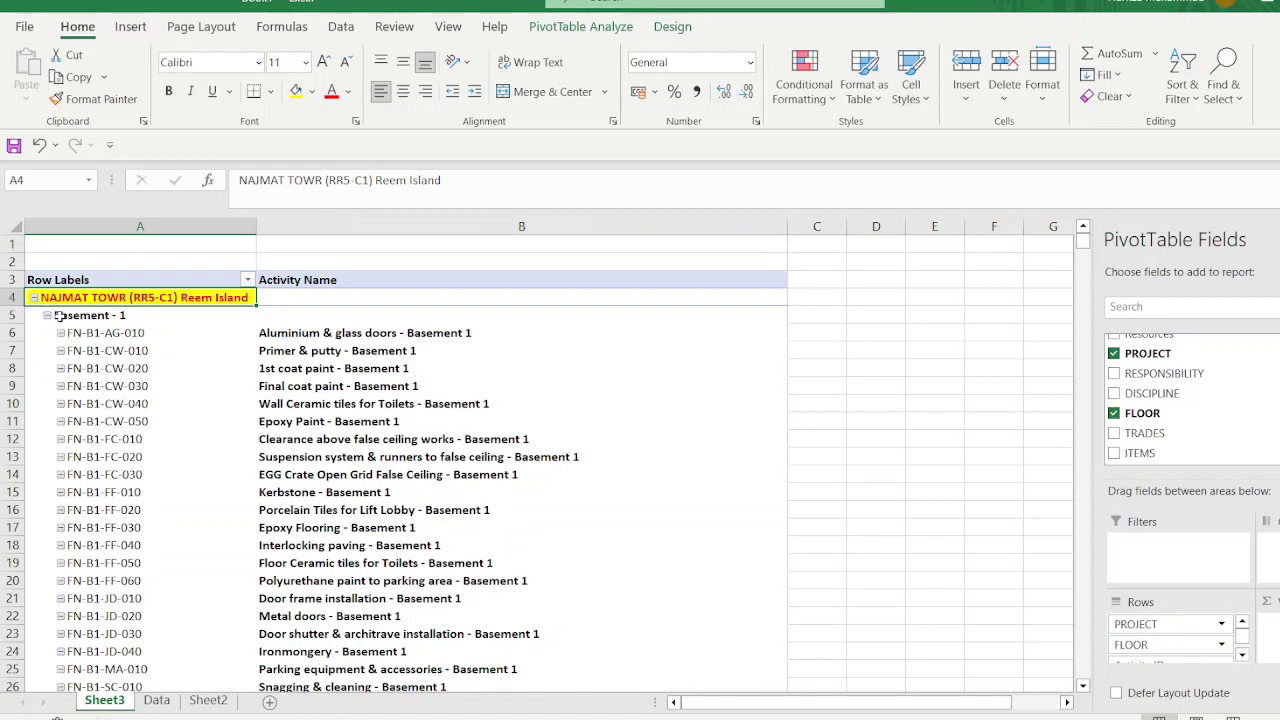
Step: Collapse the entire FLOOR field and look through the list of floors
click(86, 316)
right_click(86, 316)
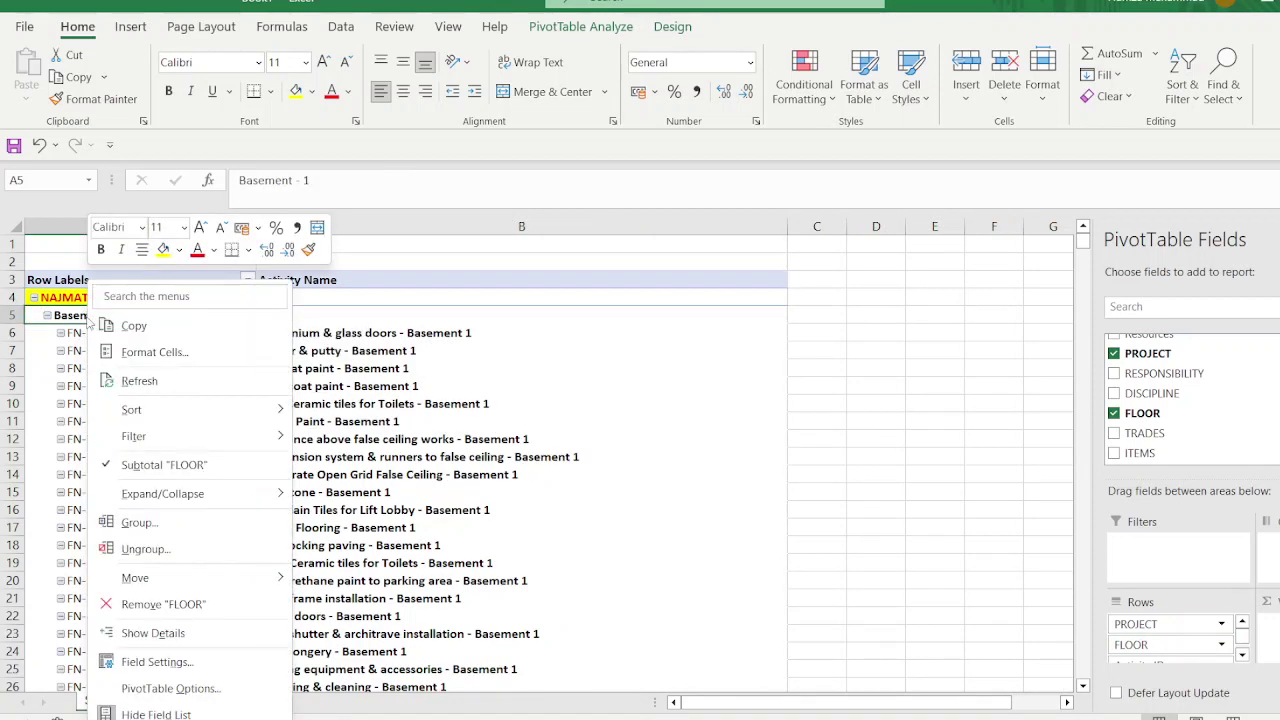
mouse_move(165, 515)
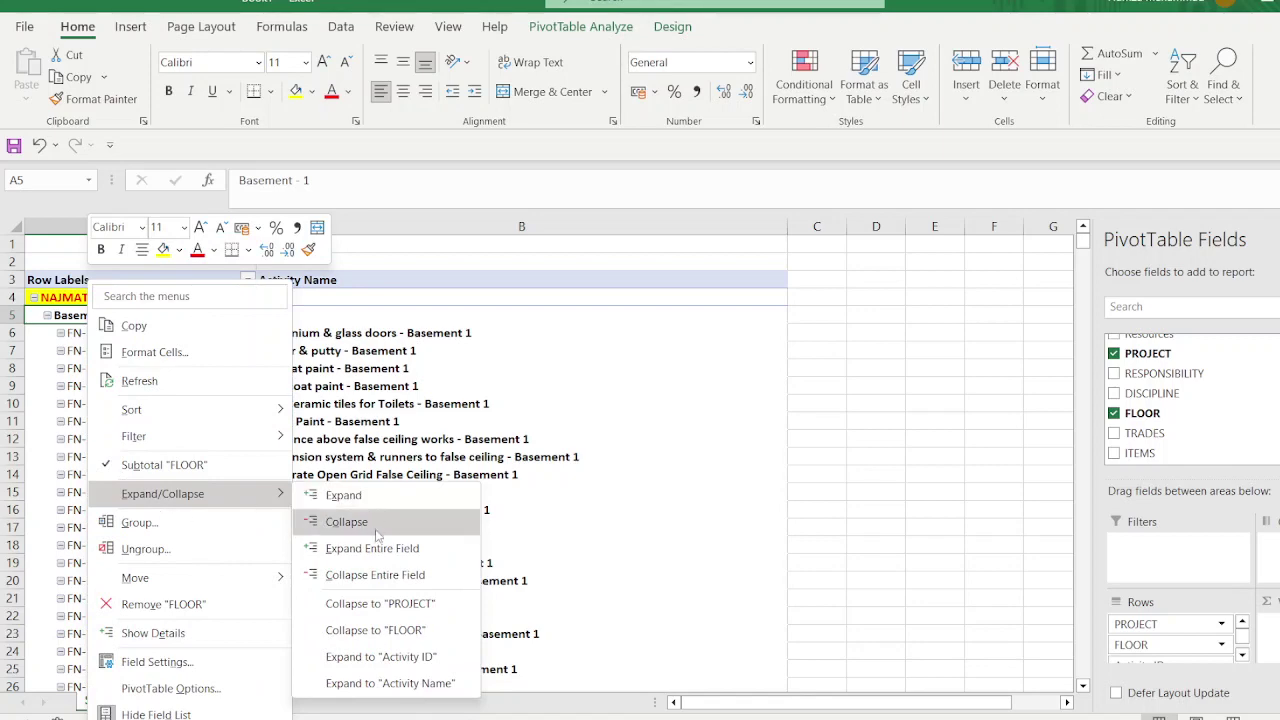
click(351, 573)
scroll(160, 375, down, 12)
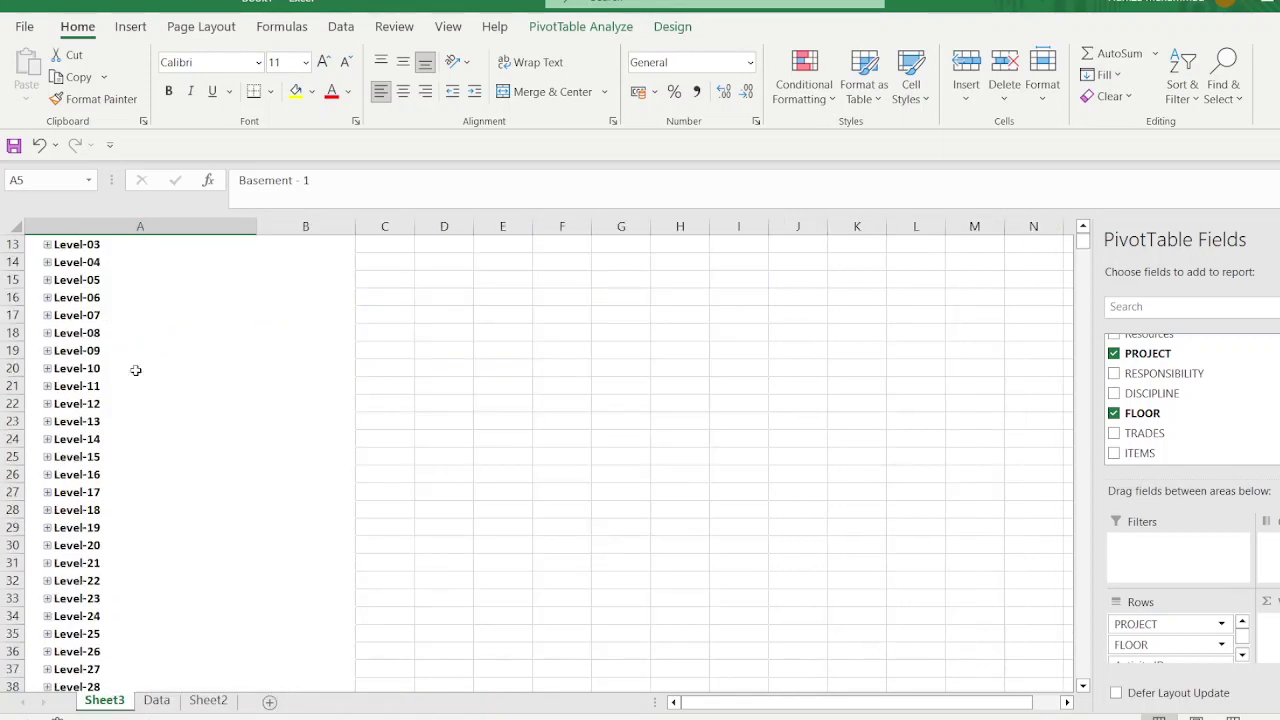
scroll(137, 493, up, 12)
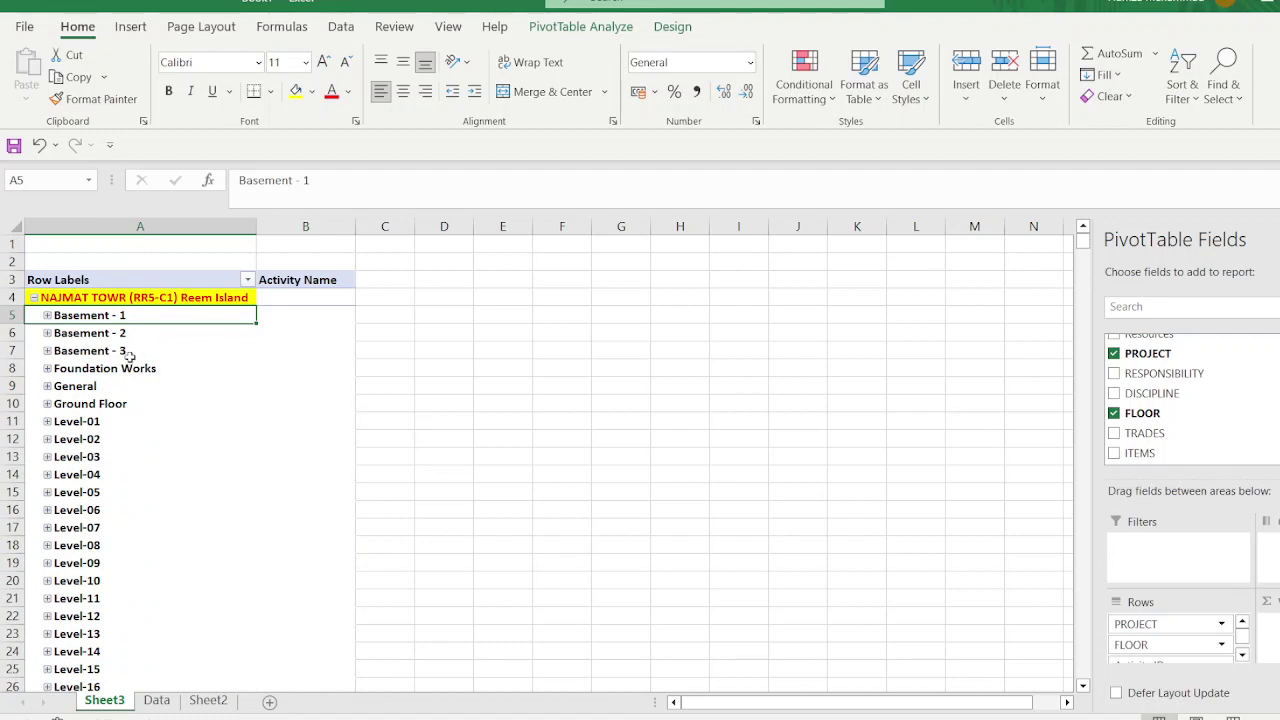
Step: Reorder the floors before Level-01 as General, Foundation Works, Basement - 3, Basement - 2, Basement - 1, Ground Floor, Podium-1 Floor, Podium-2 Floor
click(132, 350)
drag(135, 345, 143, 322)
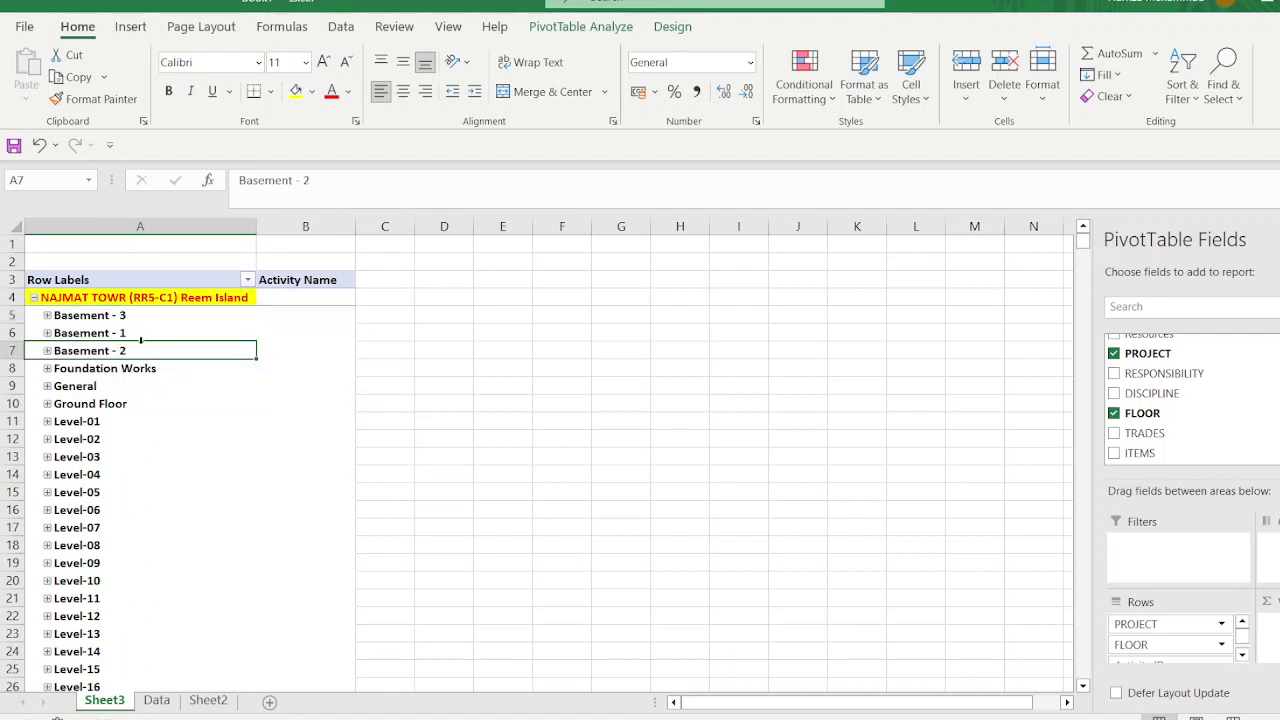
mouse_move(145, 345)
mouse_down()
mouse_move(157, 349)
mouse_move(160, 332)
mouse_up()
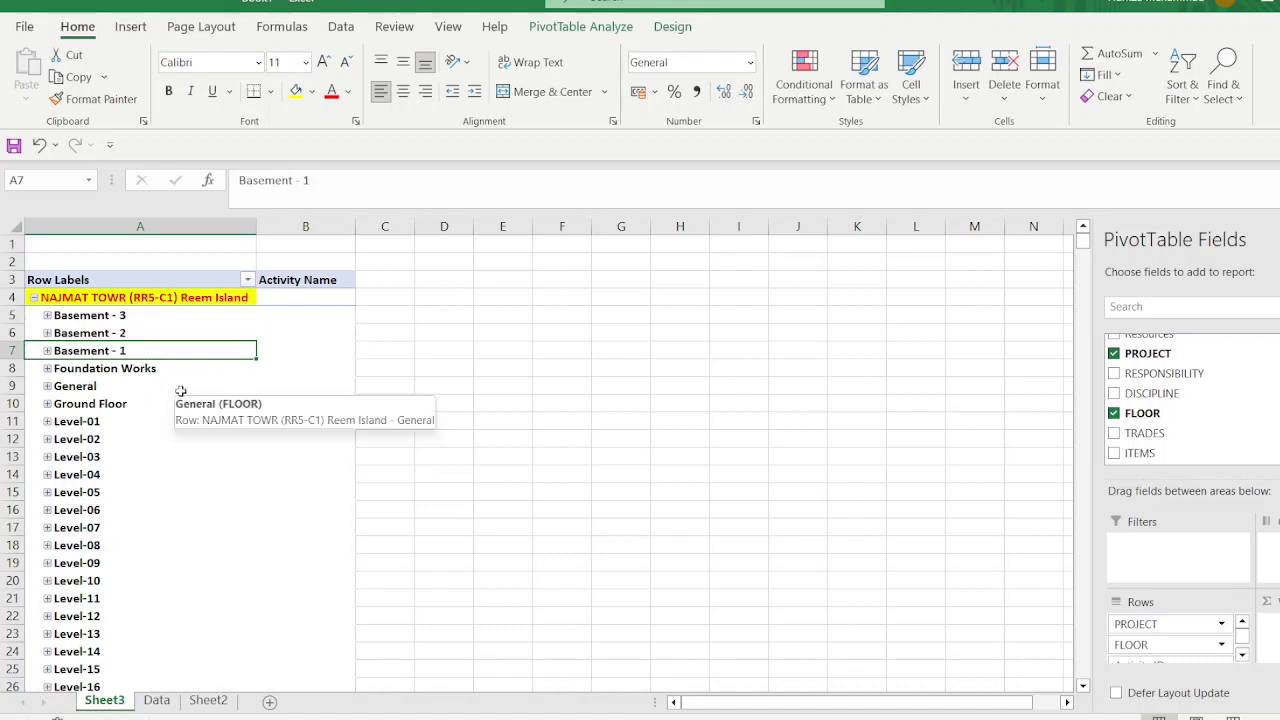
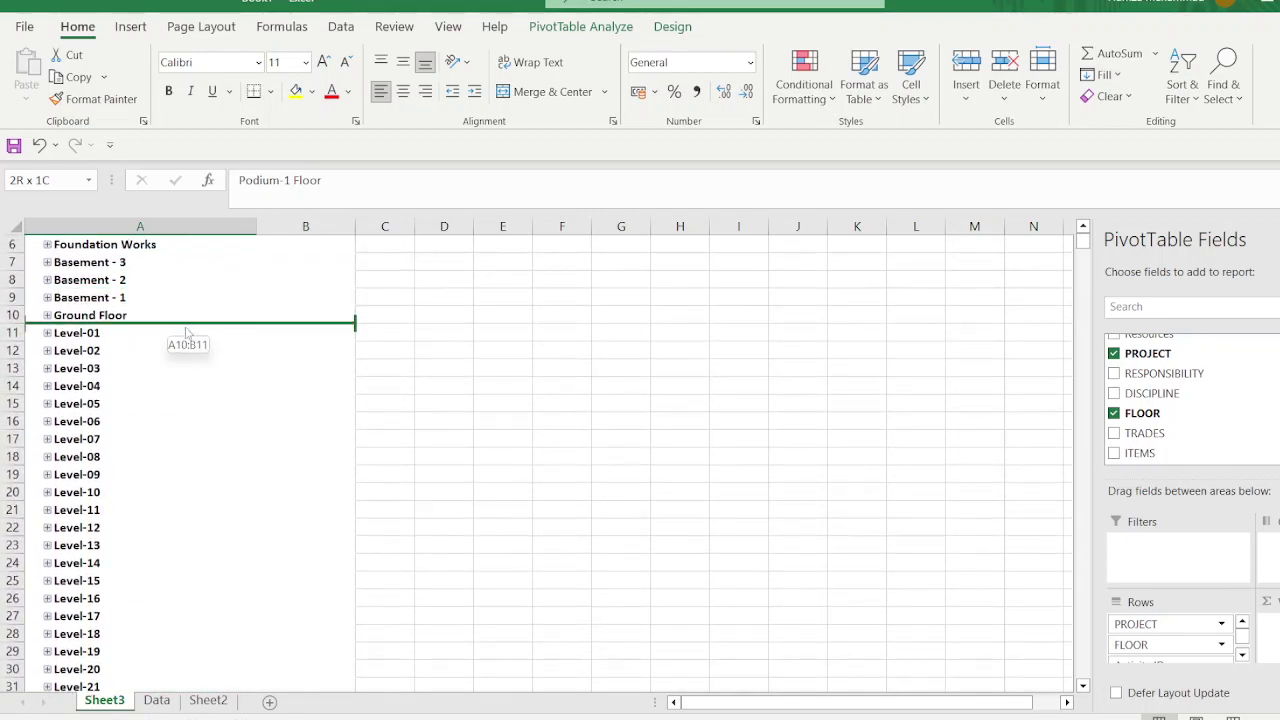
scroll(204, 411, up, 2)
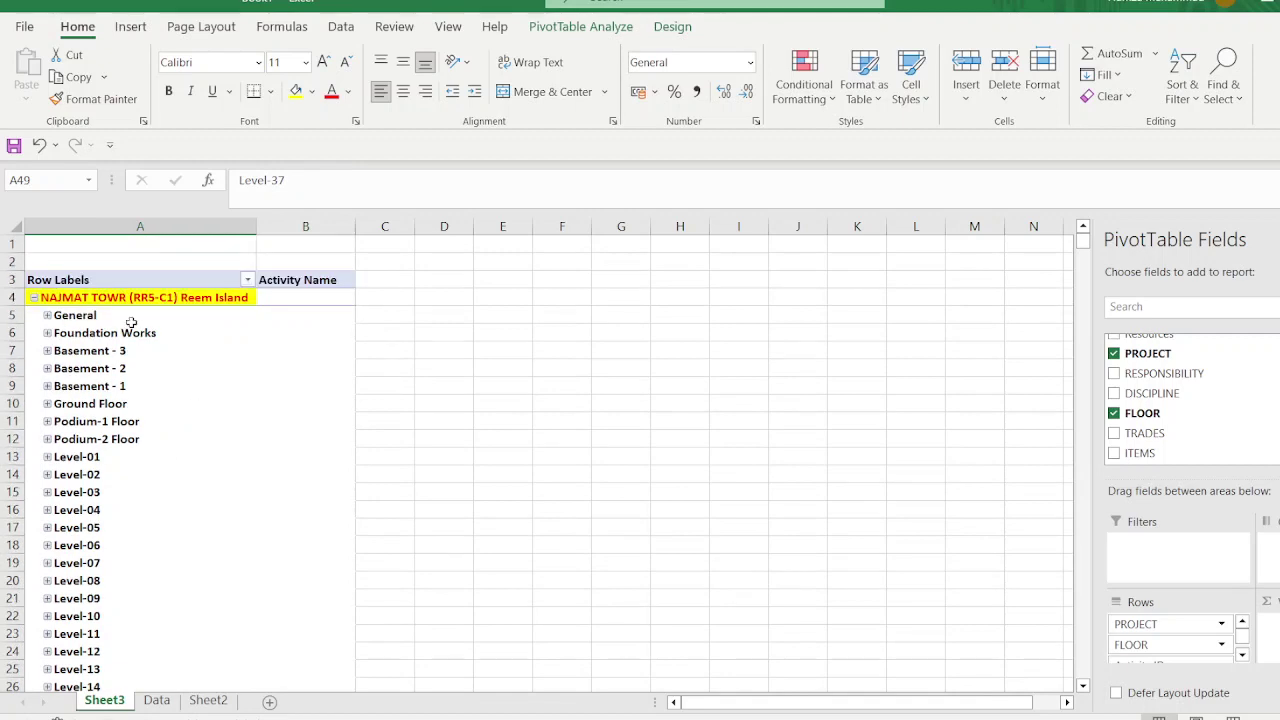
scroll(139, 462, down, 12)
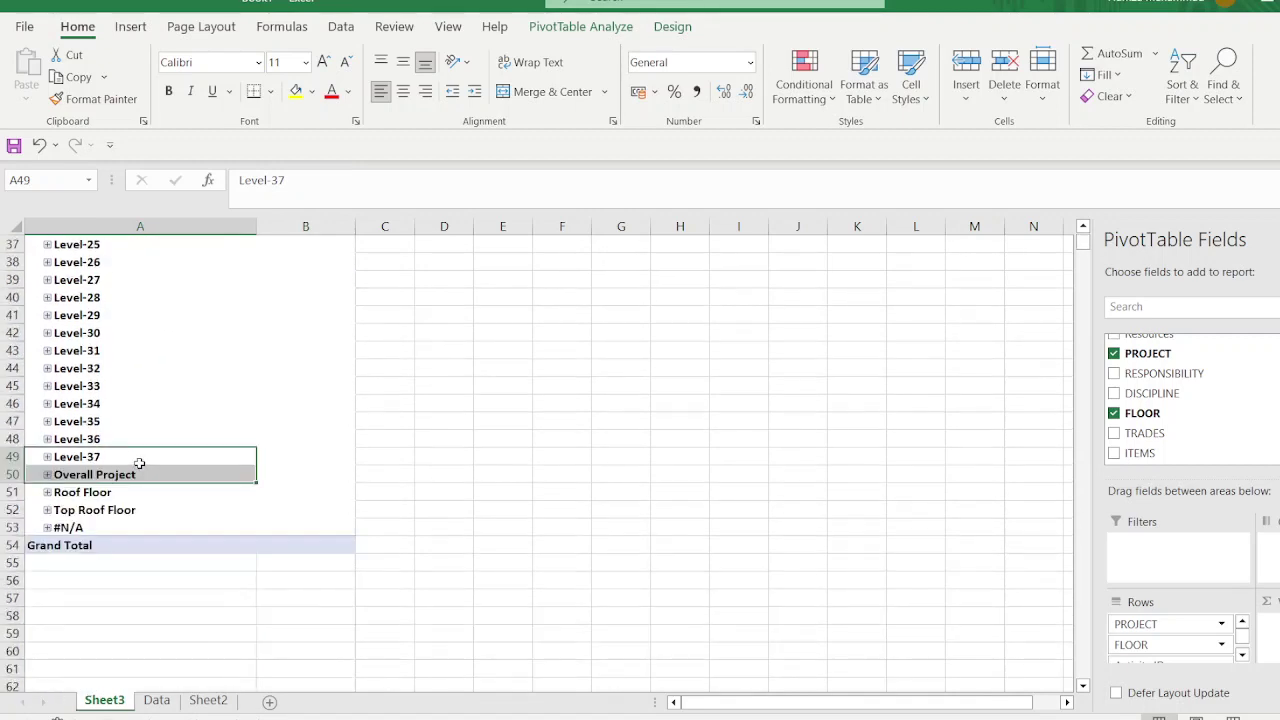
scroll(139, 462, up, 12)
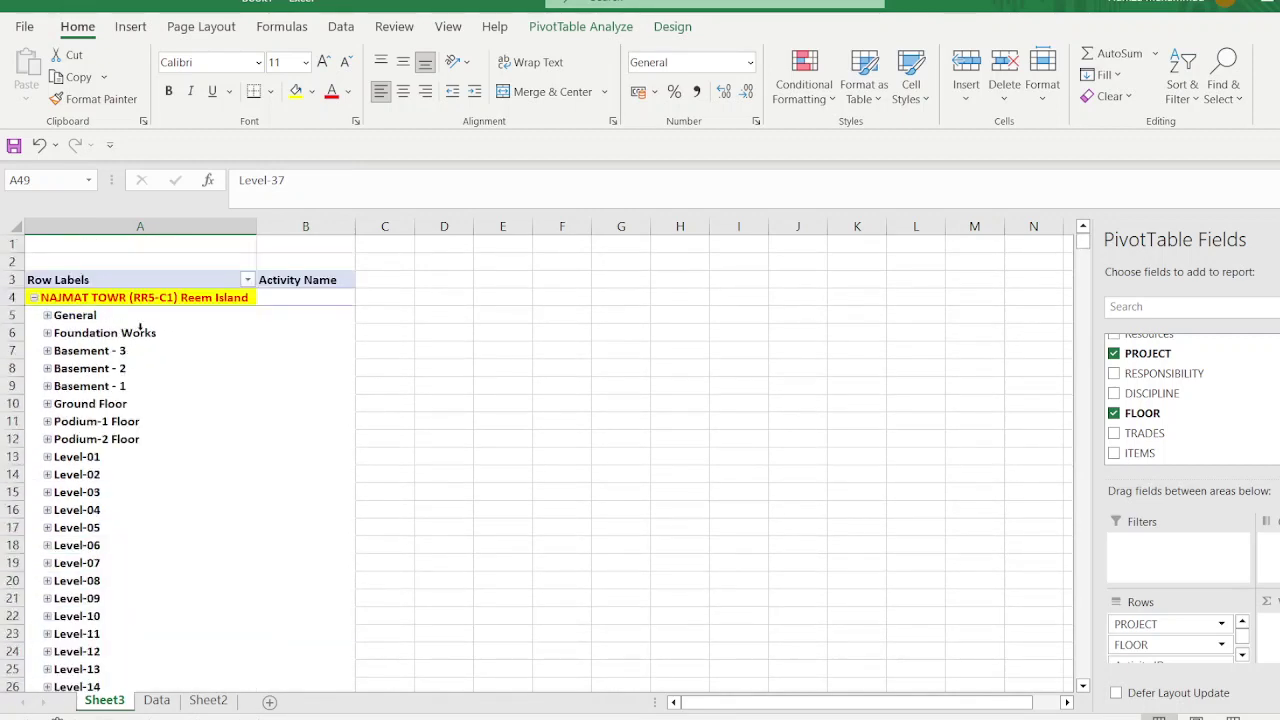
Step: Fill the floor labels from General through #N/A (A5:A53) with dark blue
drag(118, 313, 182, 678)
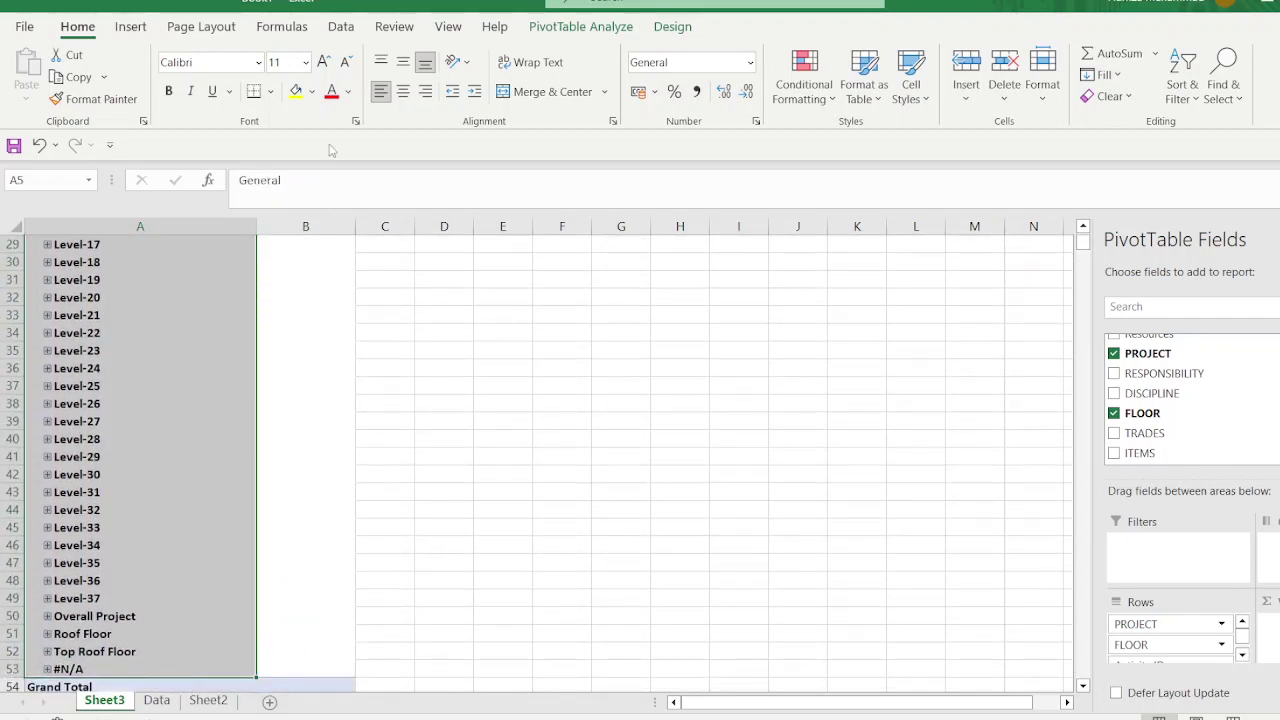
click(313, 93)
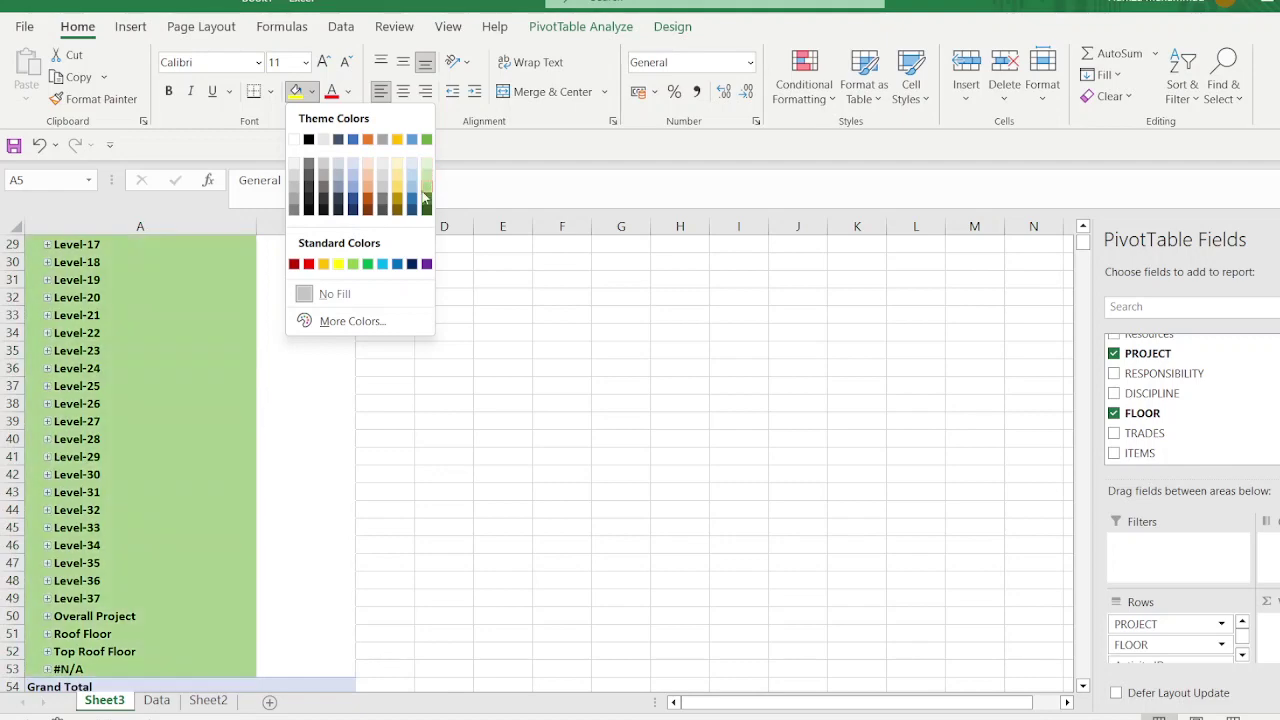
click(424, 200)
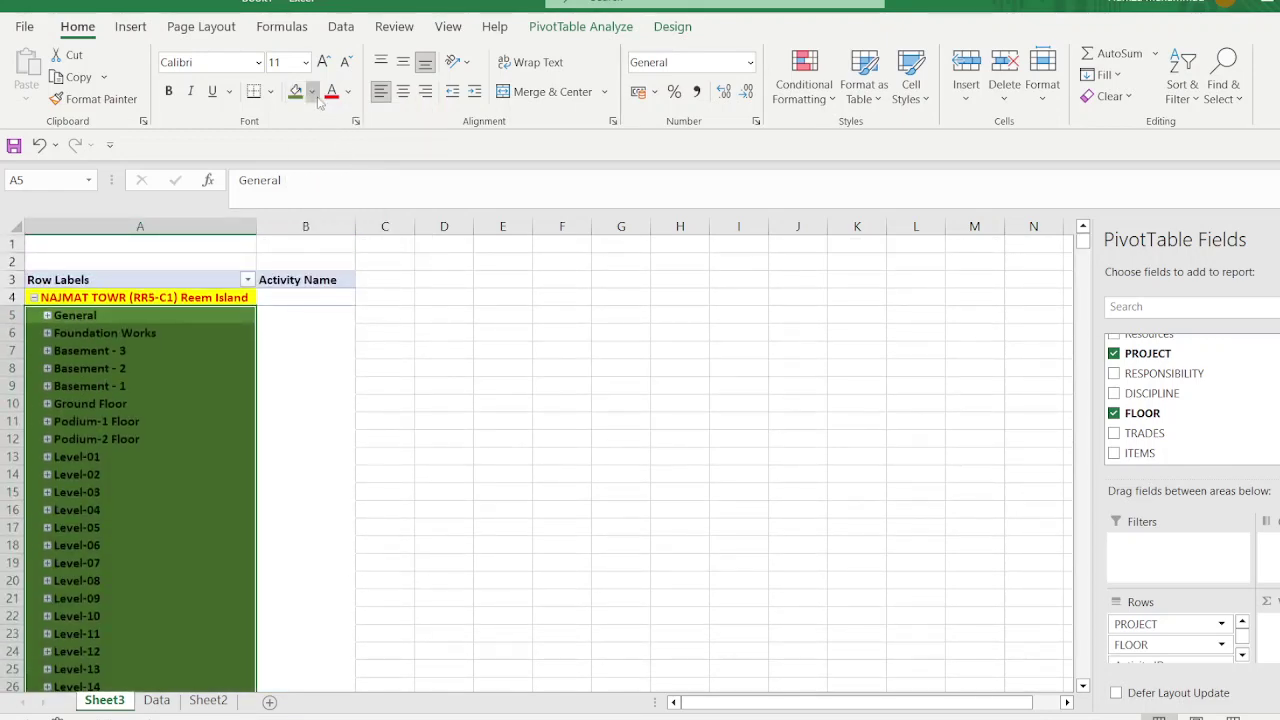
click(312, 92)
click(416, 198)
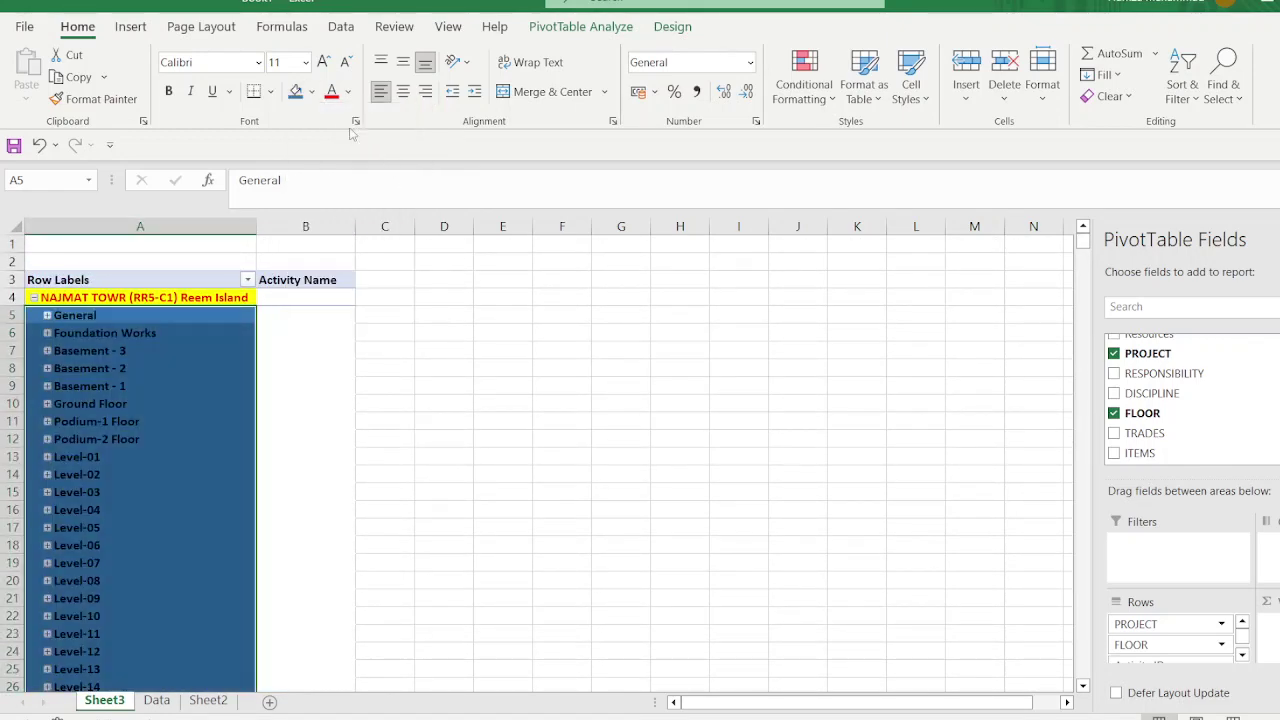
Step: Set the font color of the selected floor labels, from General through #N/A, to red
click(331, 91)
click(460, 385)
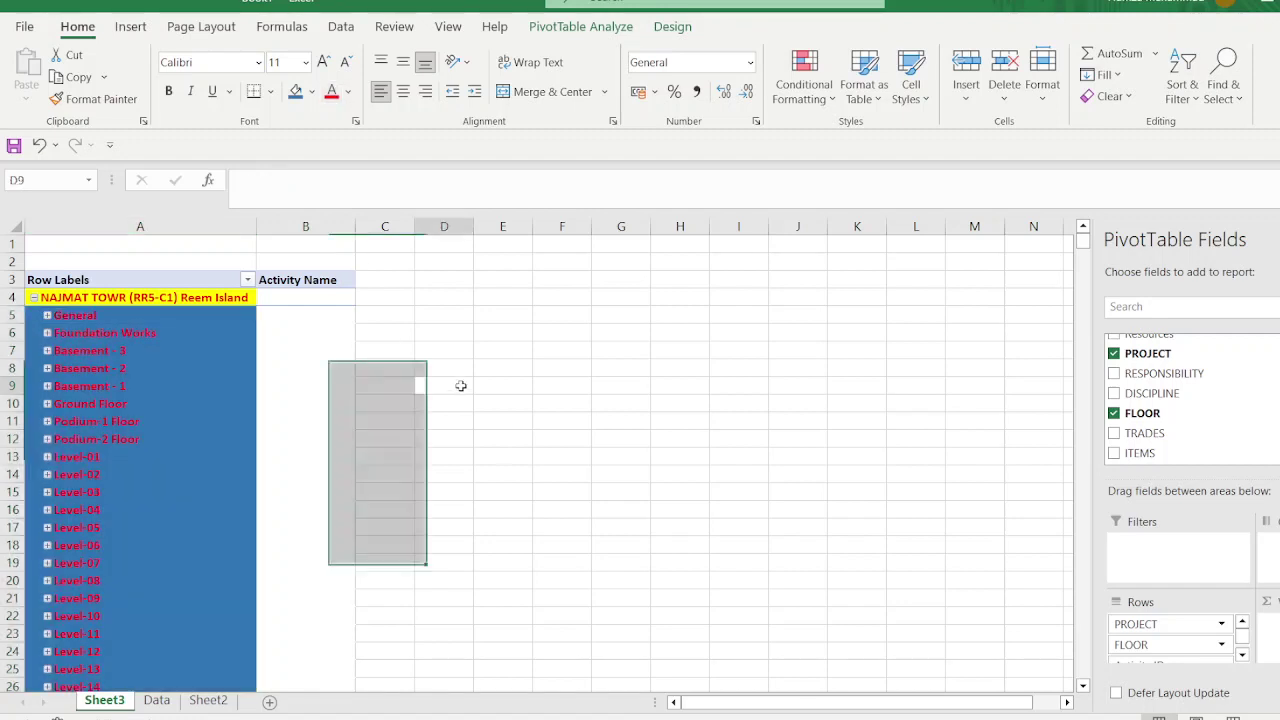
click(116, 438)
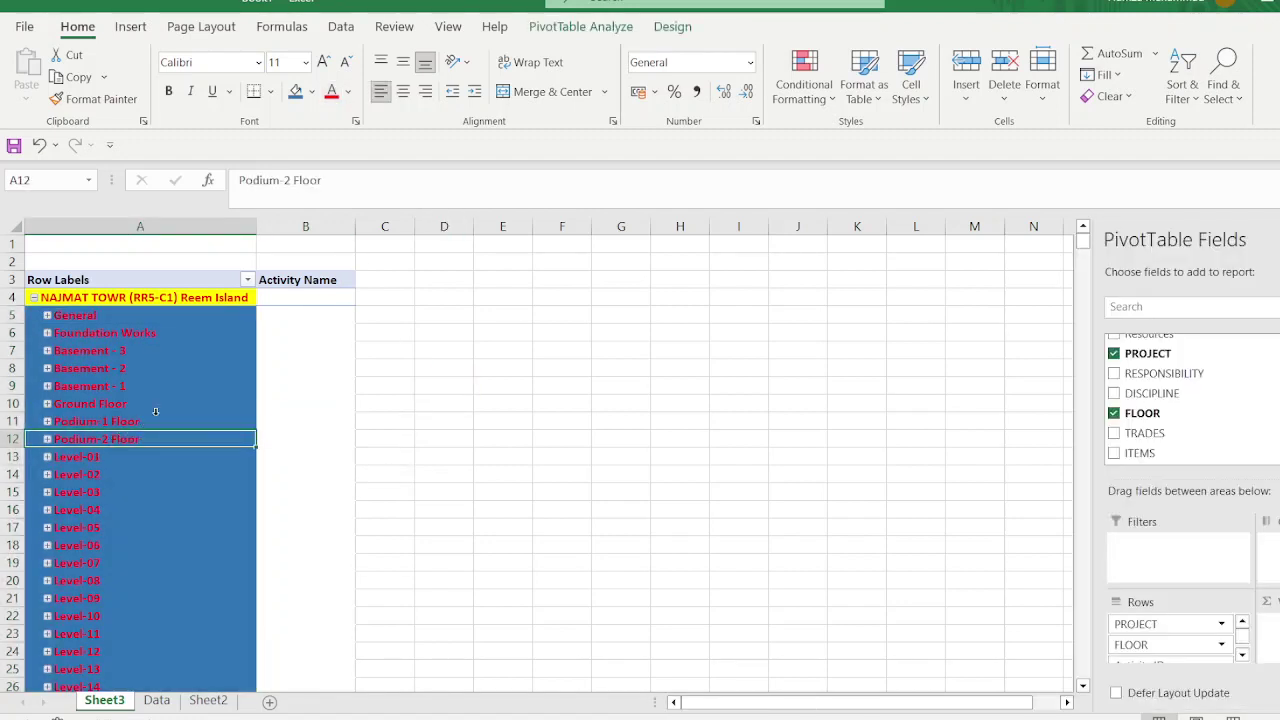
Step: Expand the General floor, look over its activity IDs and names, and collapse it again
click(47, 316)
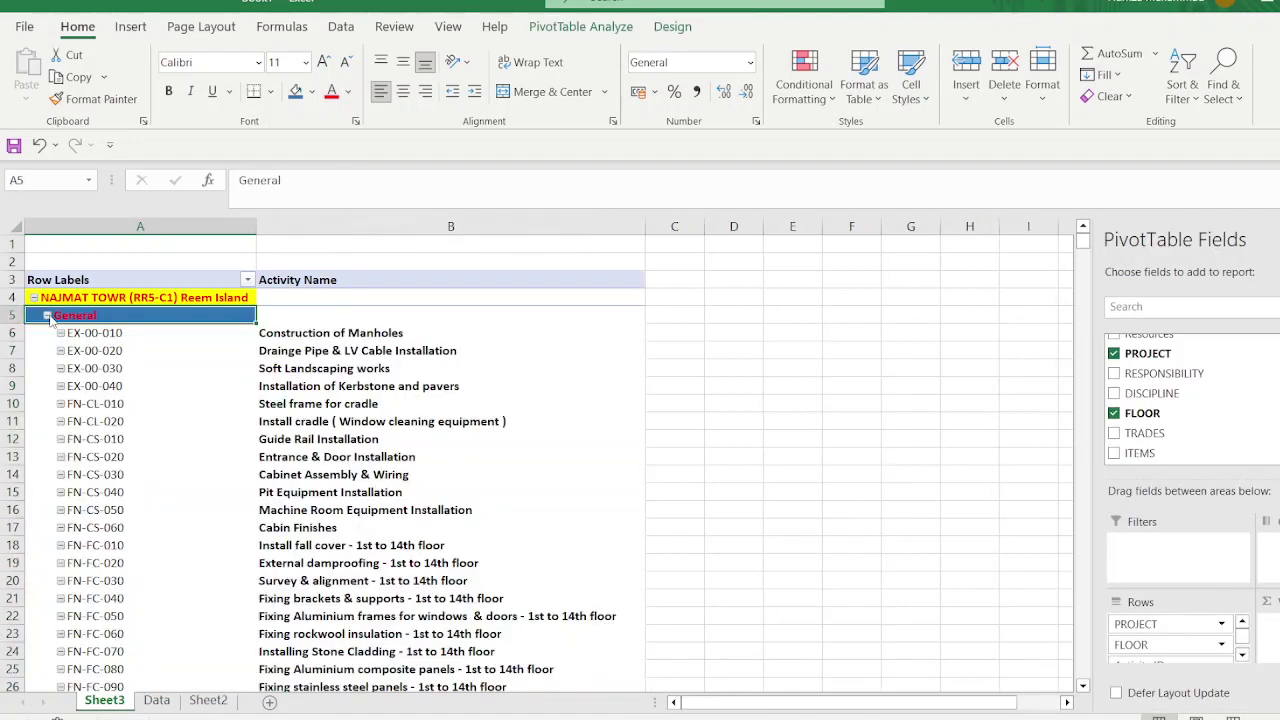
click(328, 334)
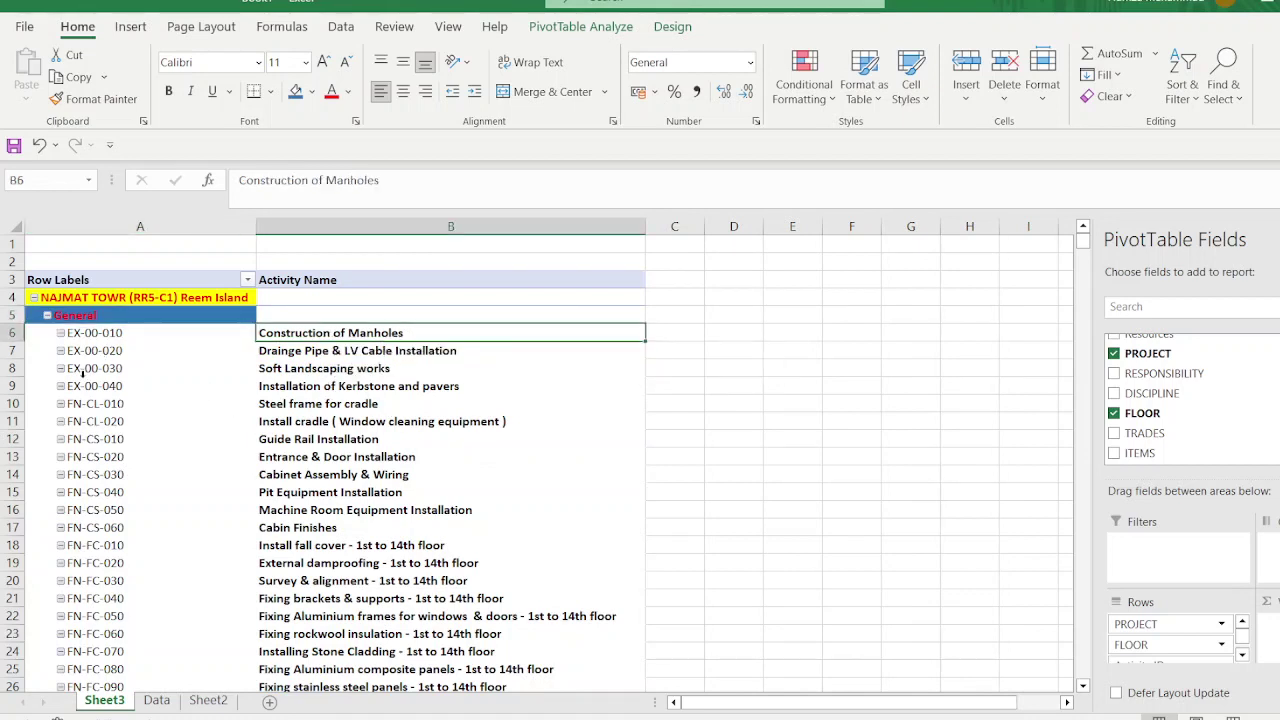
click(290, 368)
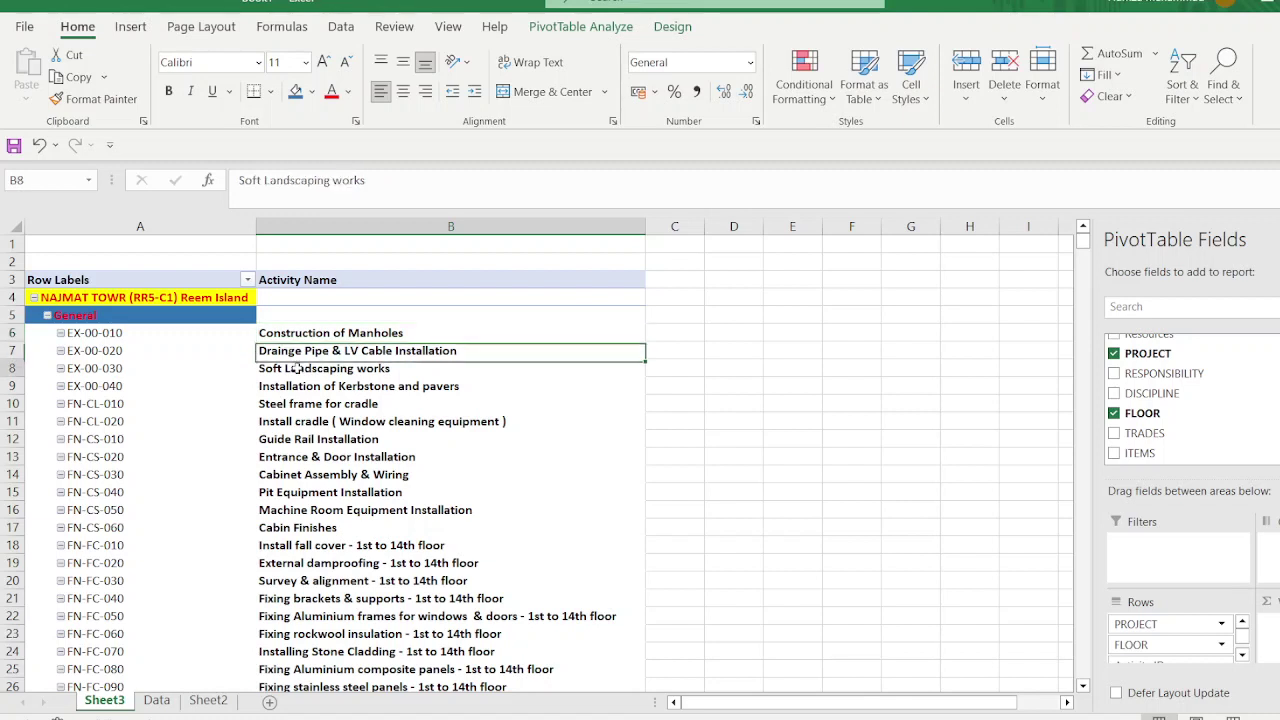
click(48, 316)
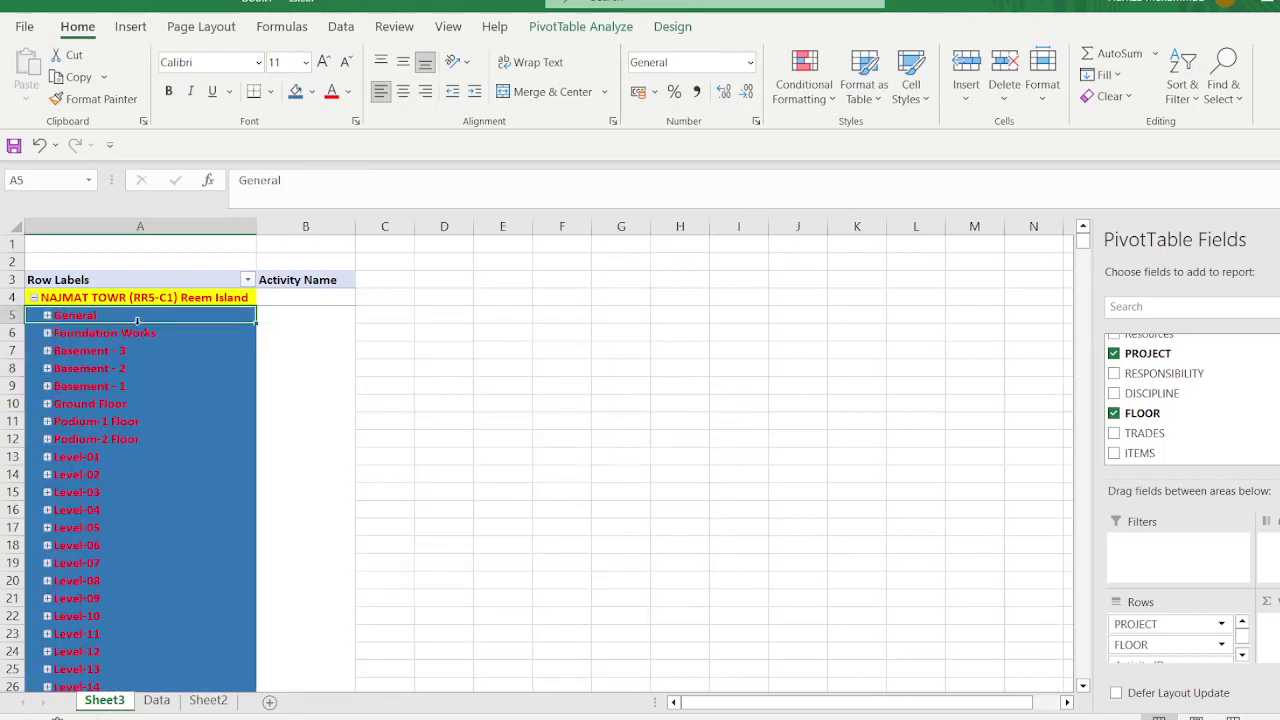
Step: Move General from the start of the floor list to further down, and expand Basement - 3 to review its activities
drag(143, 319, 176, 608)
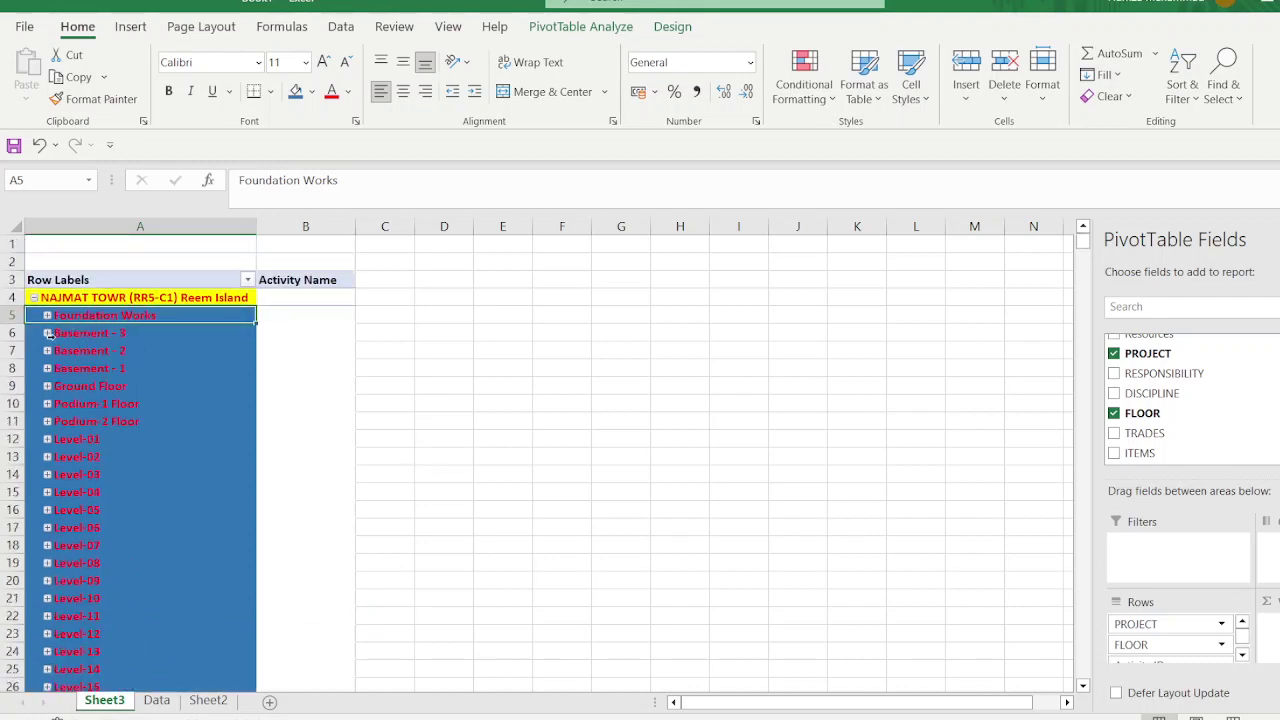
click(47, 333)
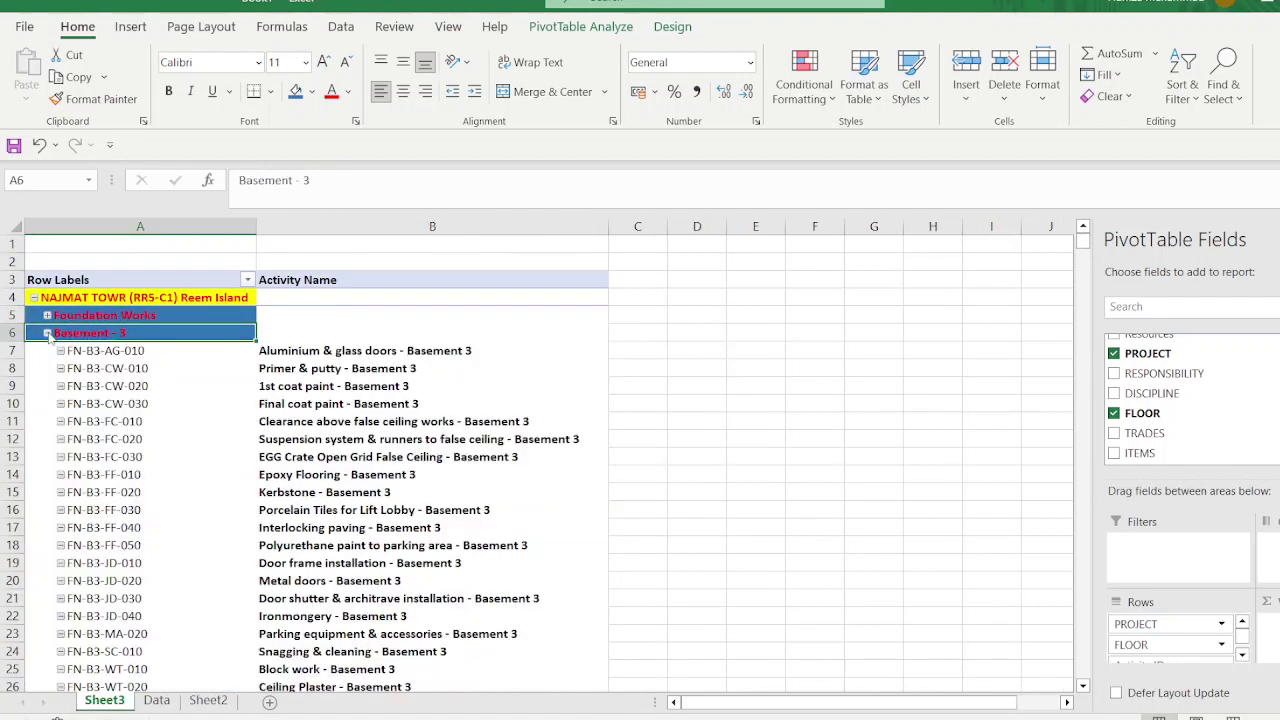
click(336, 351)
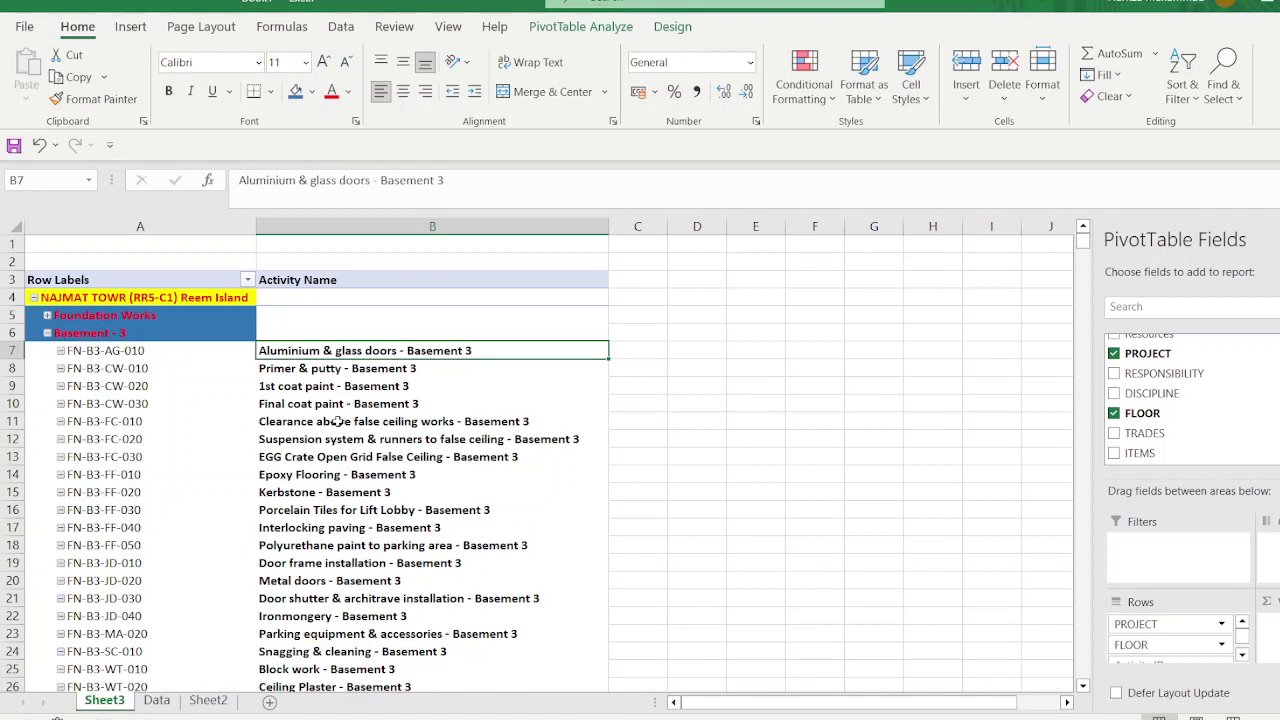
click(285, 512)
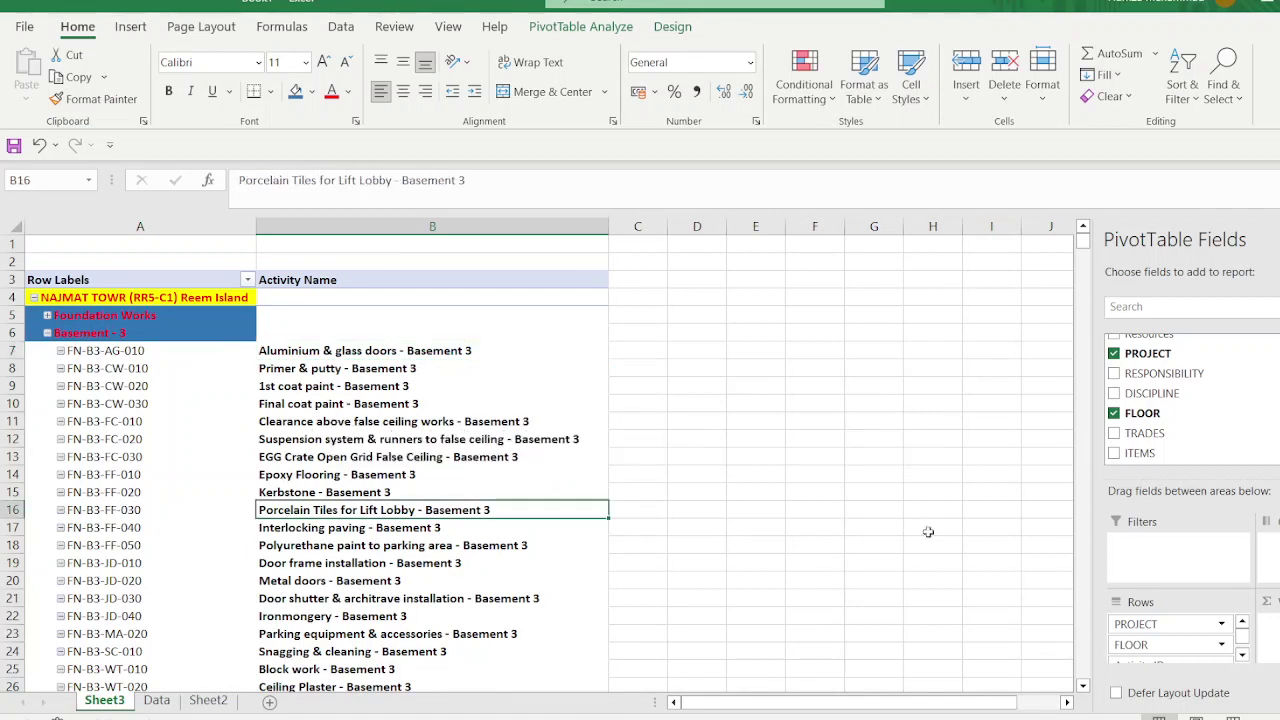
Step: Add DISCIPLINE as a PivotTable row field and check the code descriptions on Sheet2 and the DISCIPLINE values on the Data sheet
click(1114, 394)
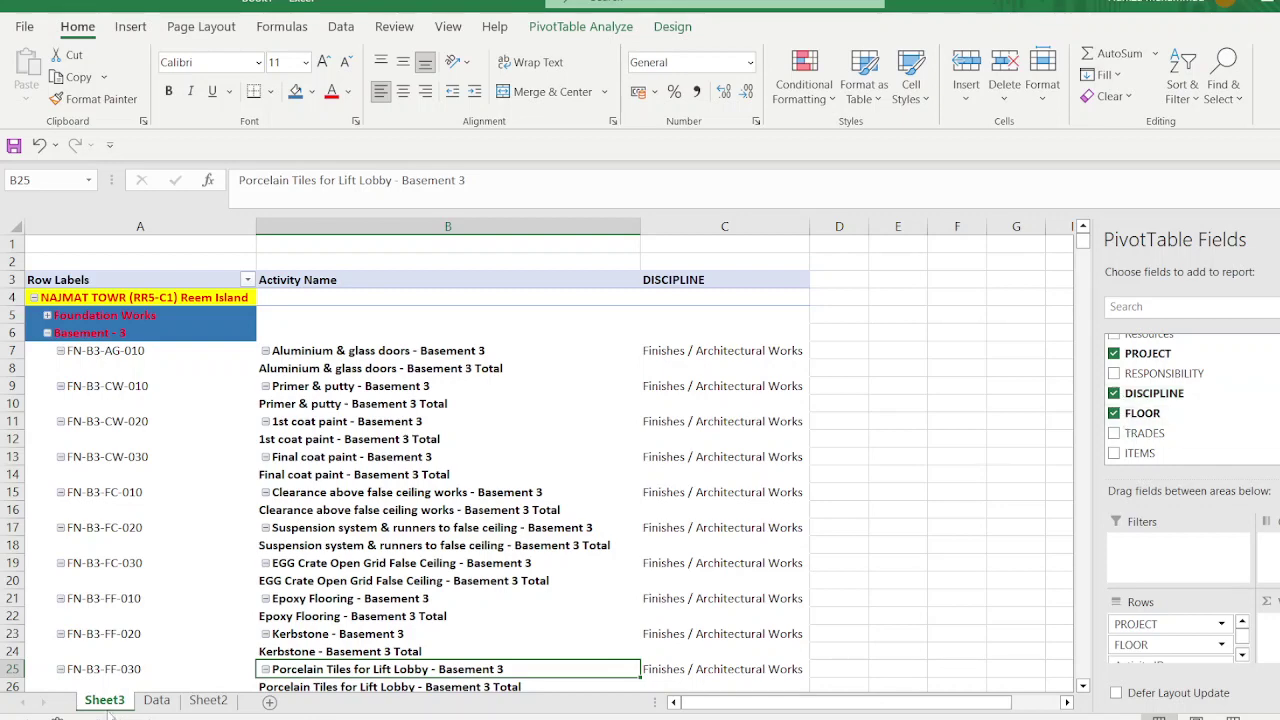
click(208, 700)
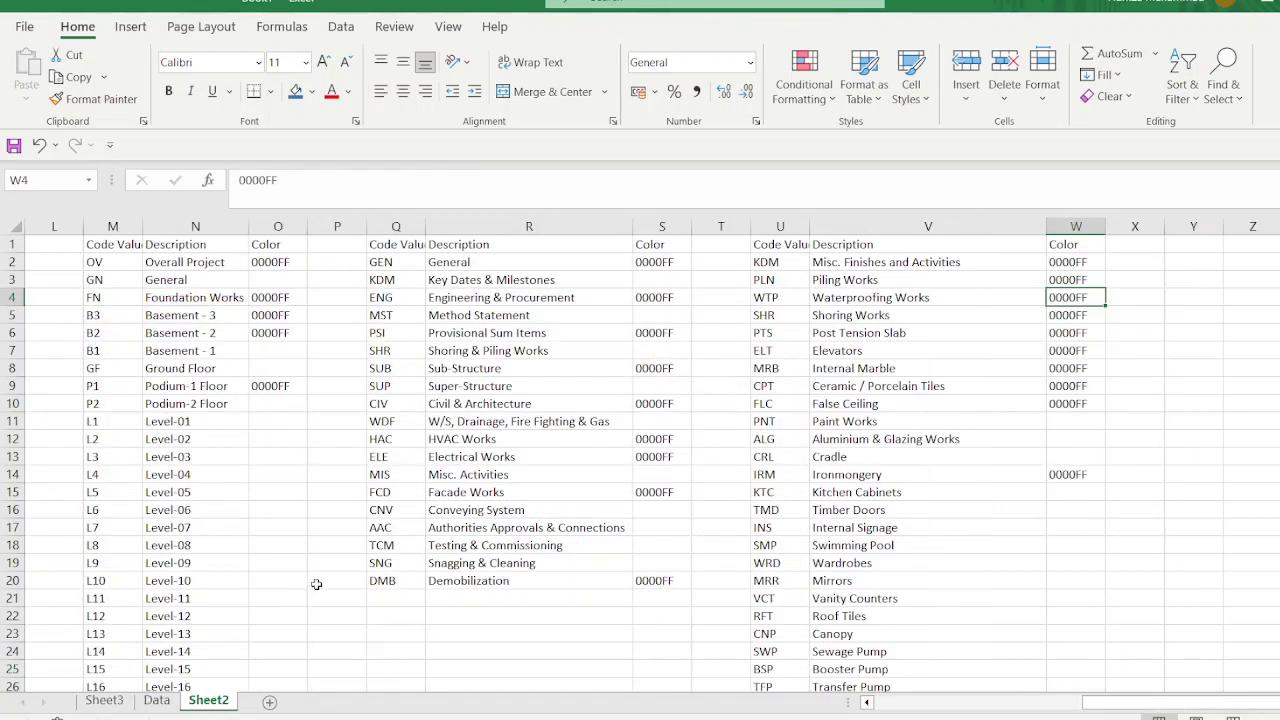
click(157, 701)
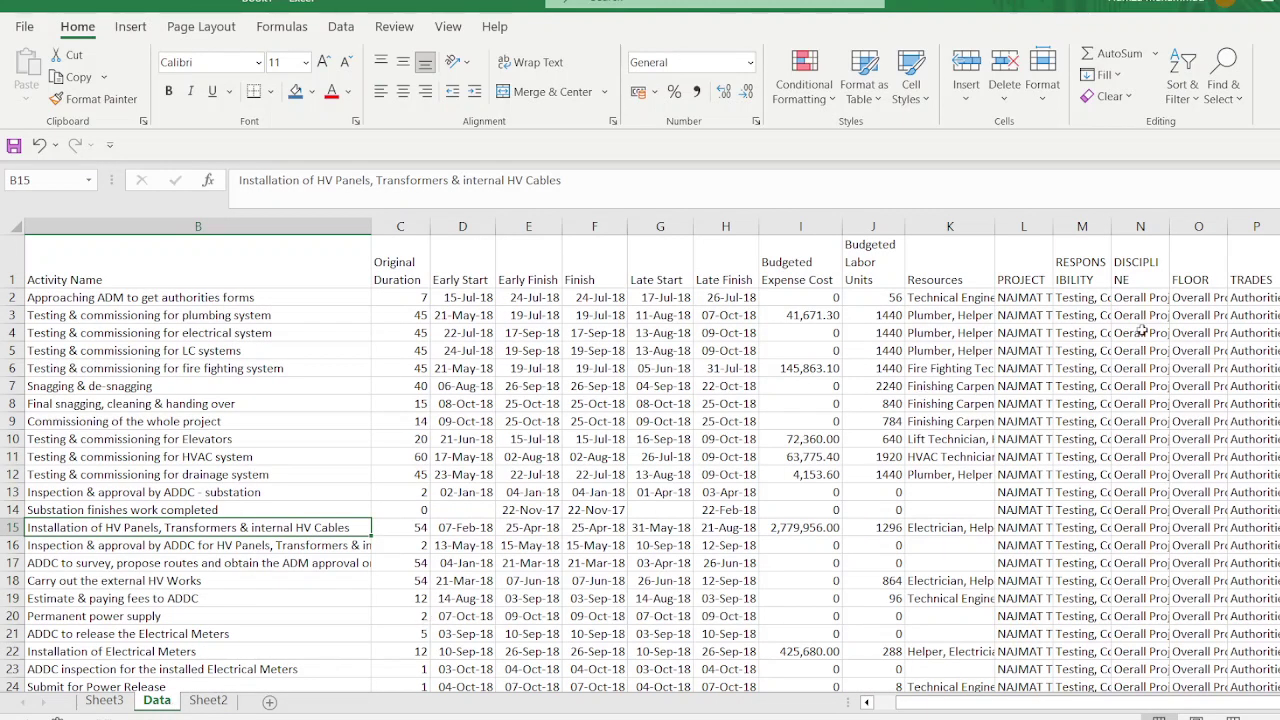
click(1138, 369)
scroll(1133, 520, down, 5)
scroll(1133, 520, down, 20)
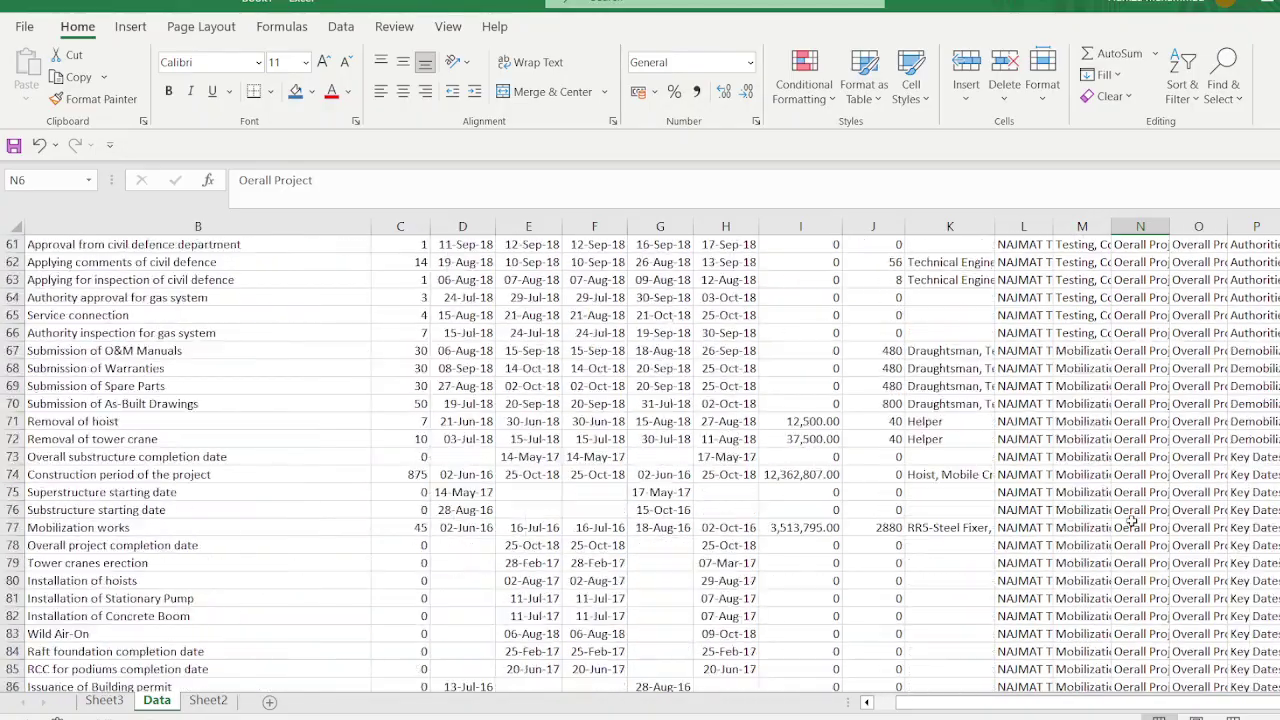
scroll(1133, 528, down, 20)
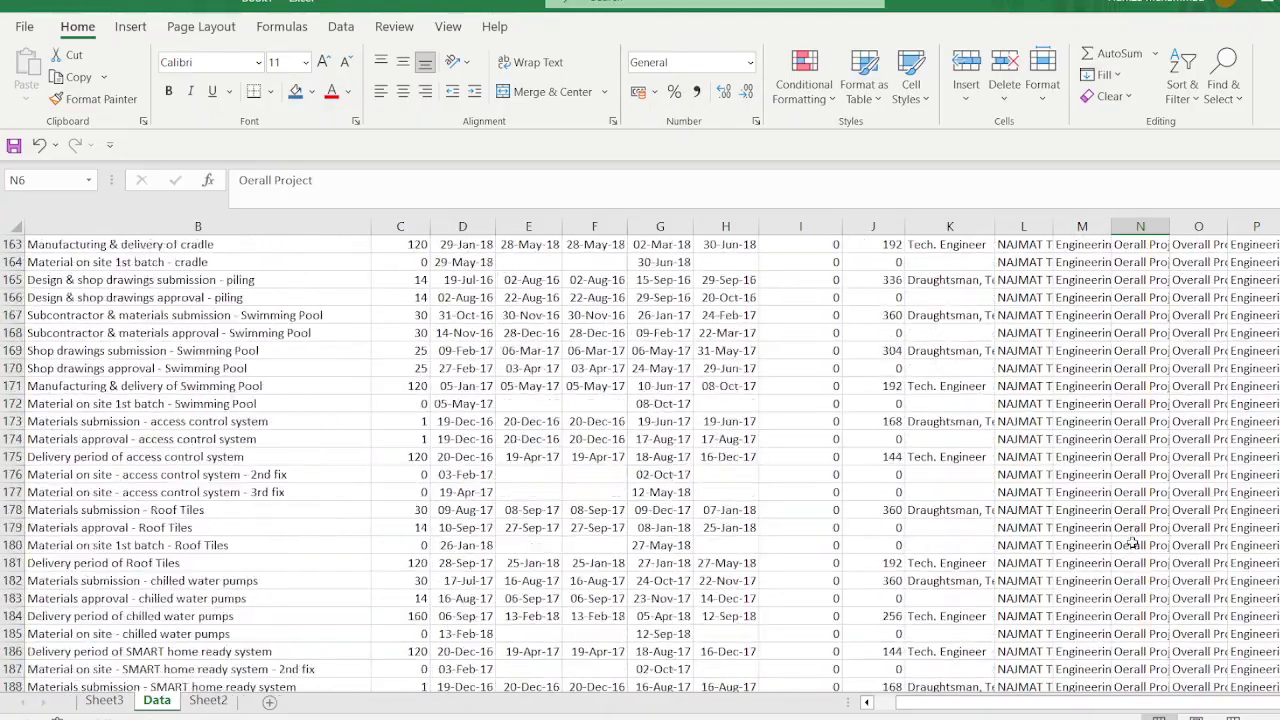
scroll(1133, 543, down, 8)
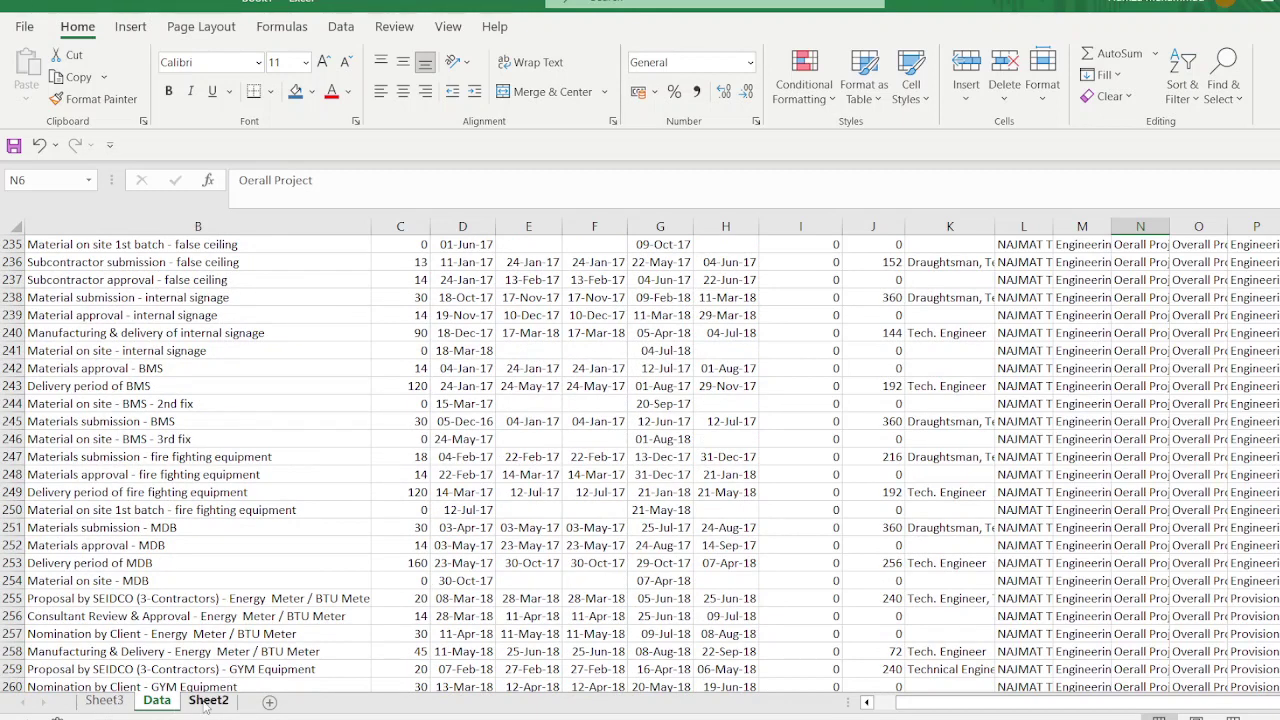
click(104, 701)
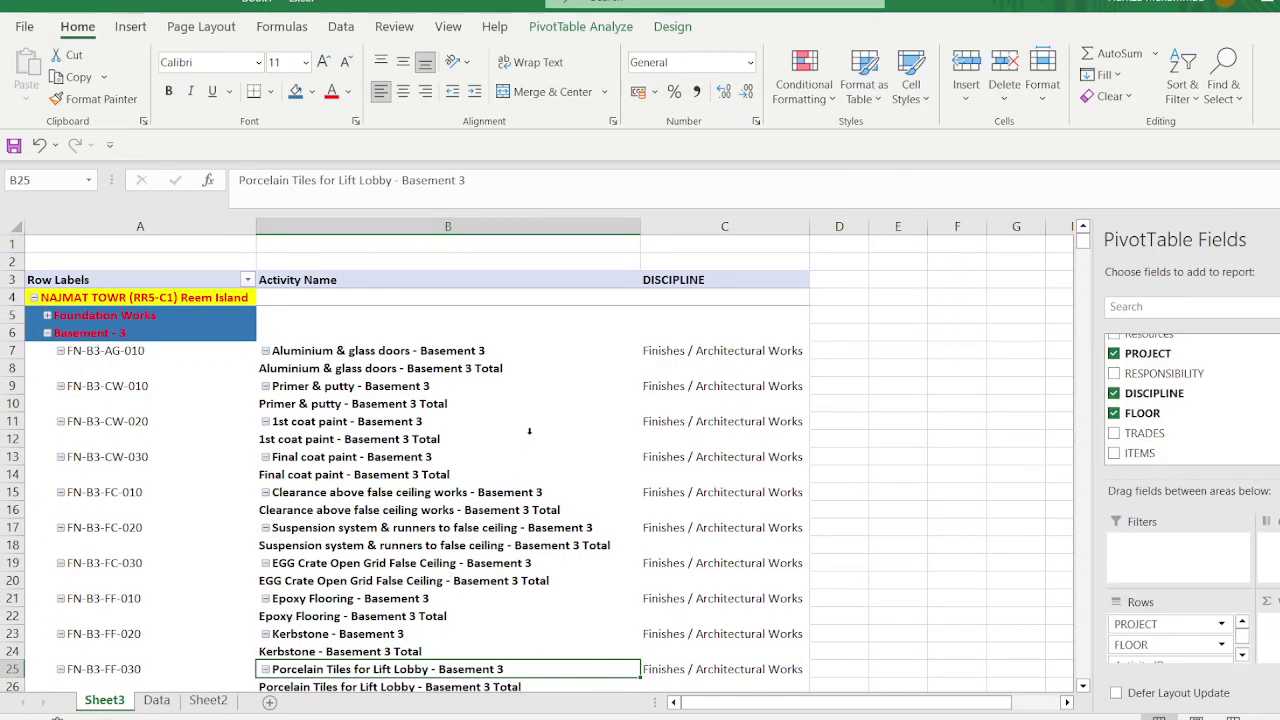
Step: Check the subtotal and layout settings of the Activity Name field, from both an activity row and its total row
click(230, 470)
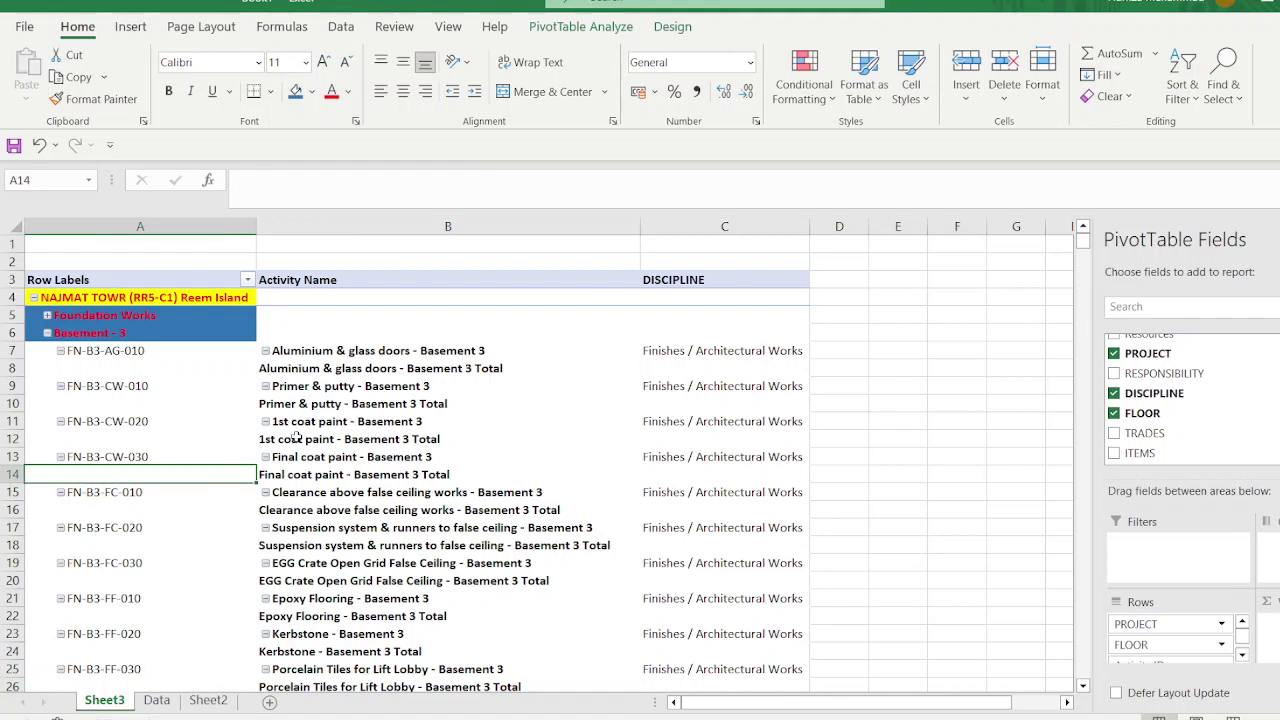
click(385, 352)
right_click(404, 352)
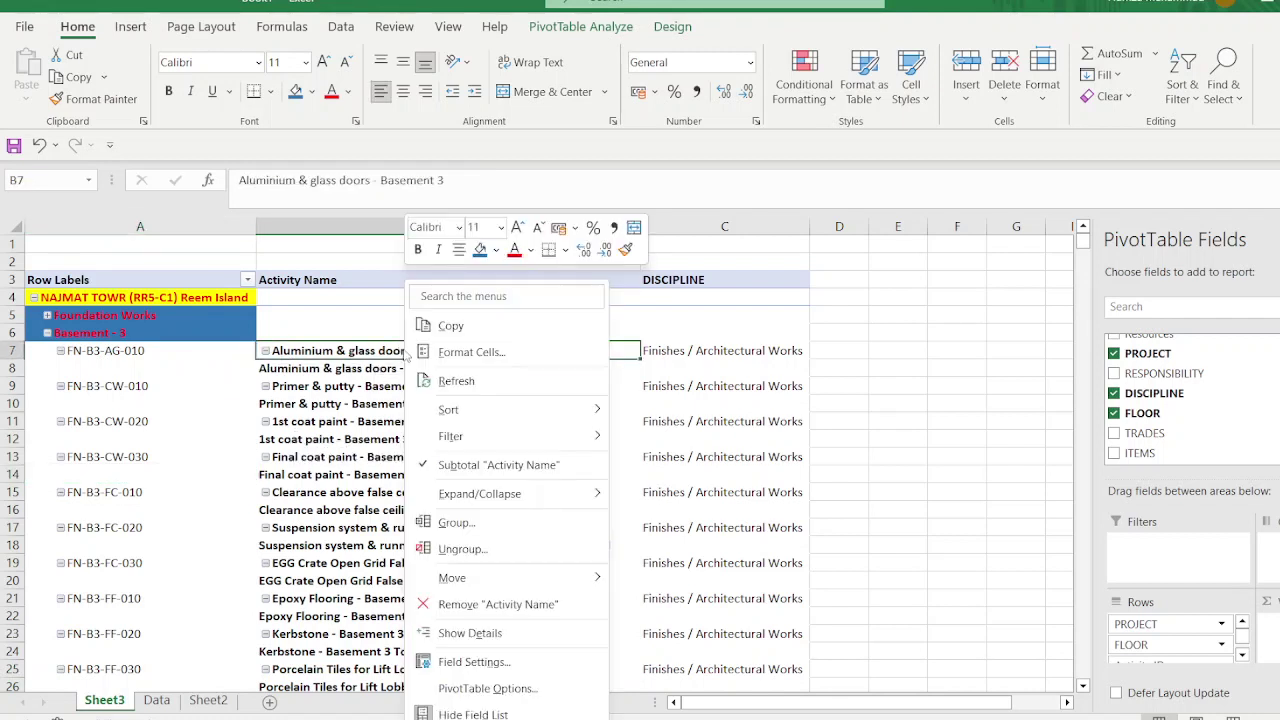
click(485, 662)
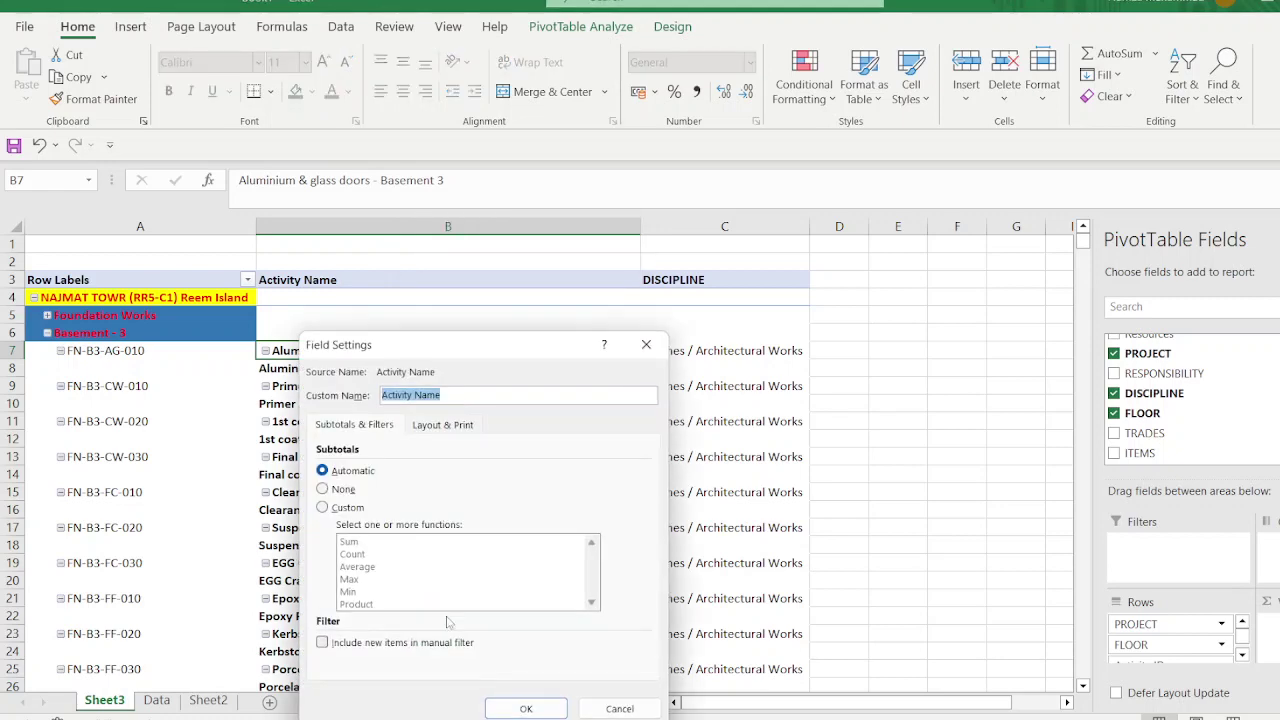
click(412, 430)
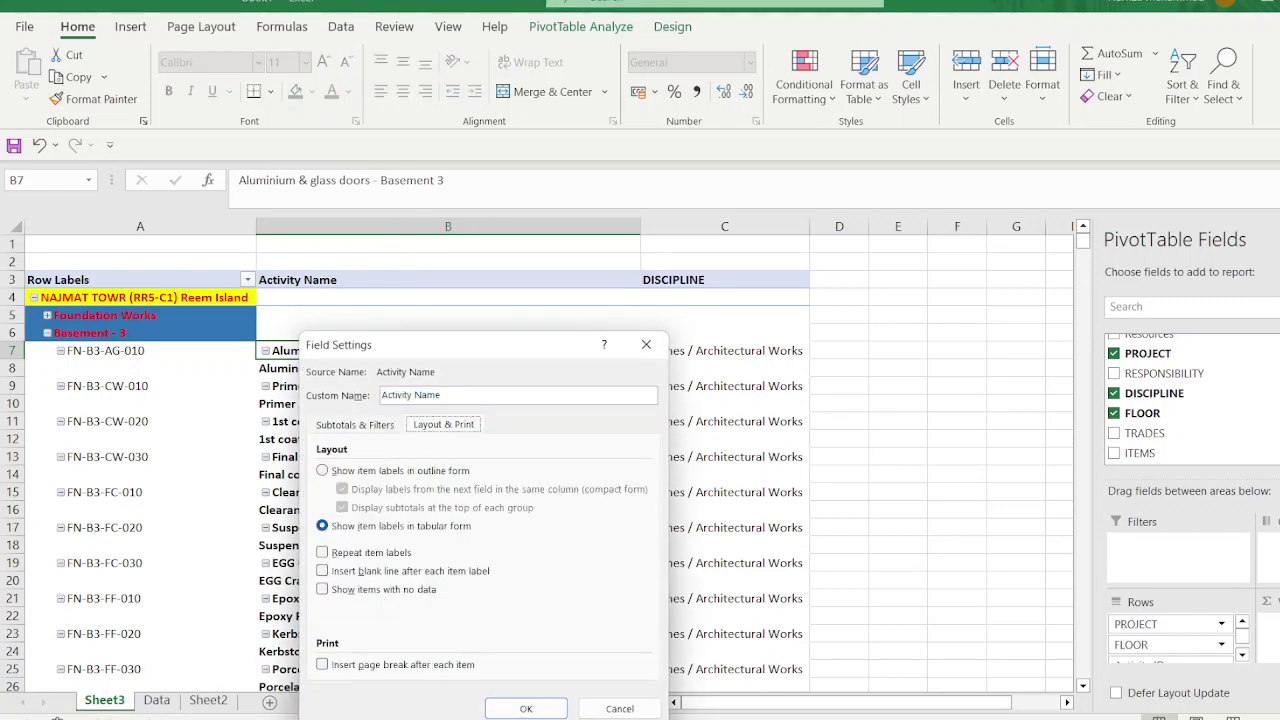
click(526, 706)
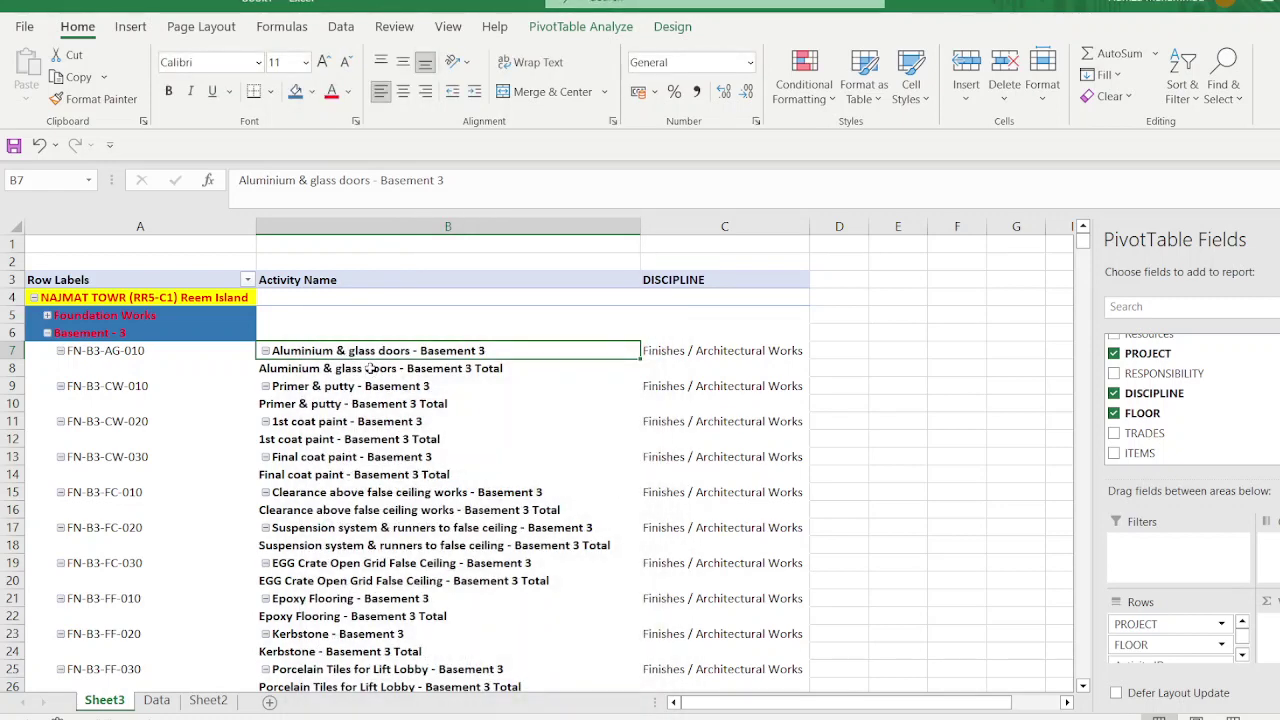
right_click(371, 370)
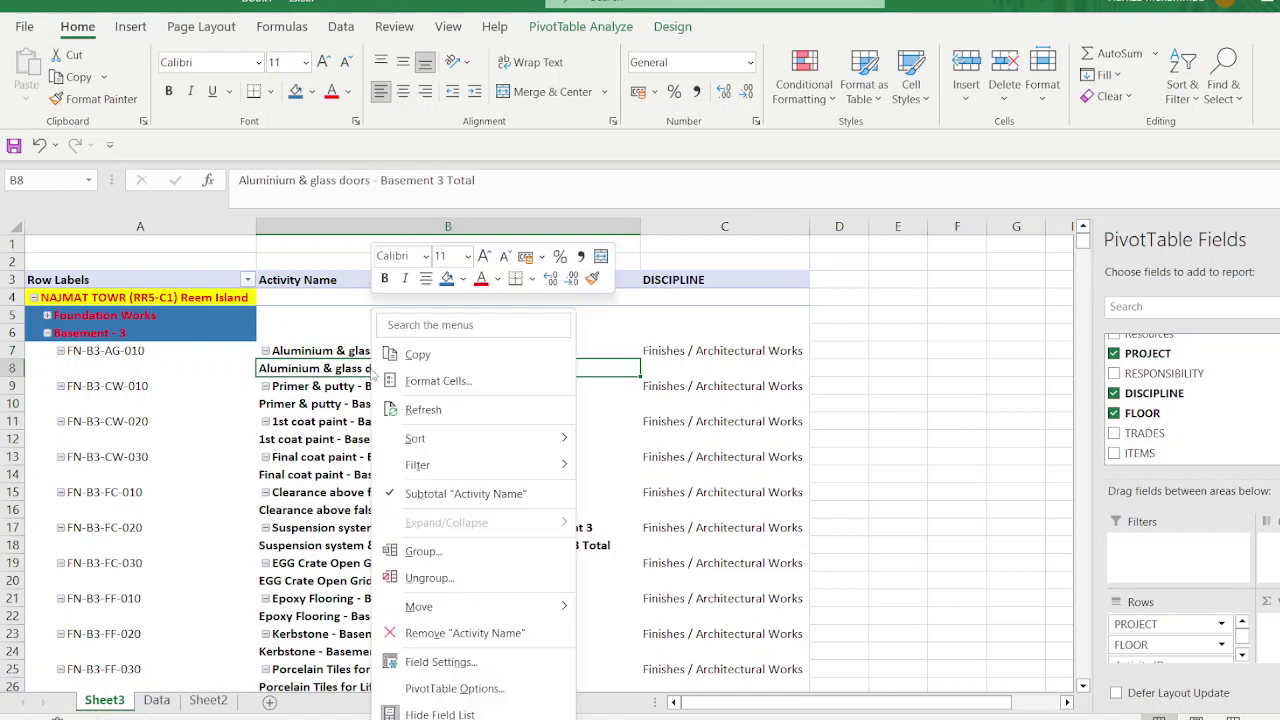
click(462, 665)
click(418, 425)
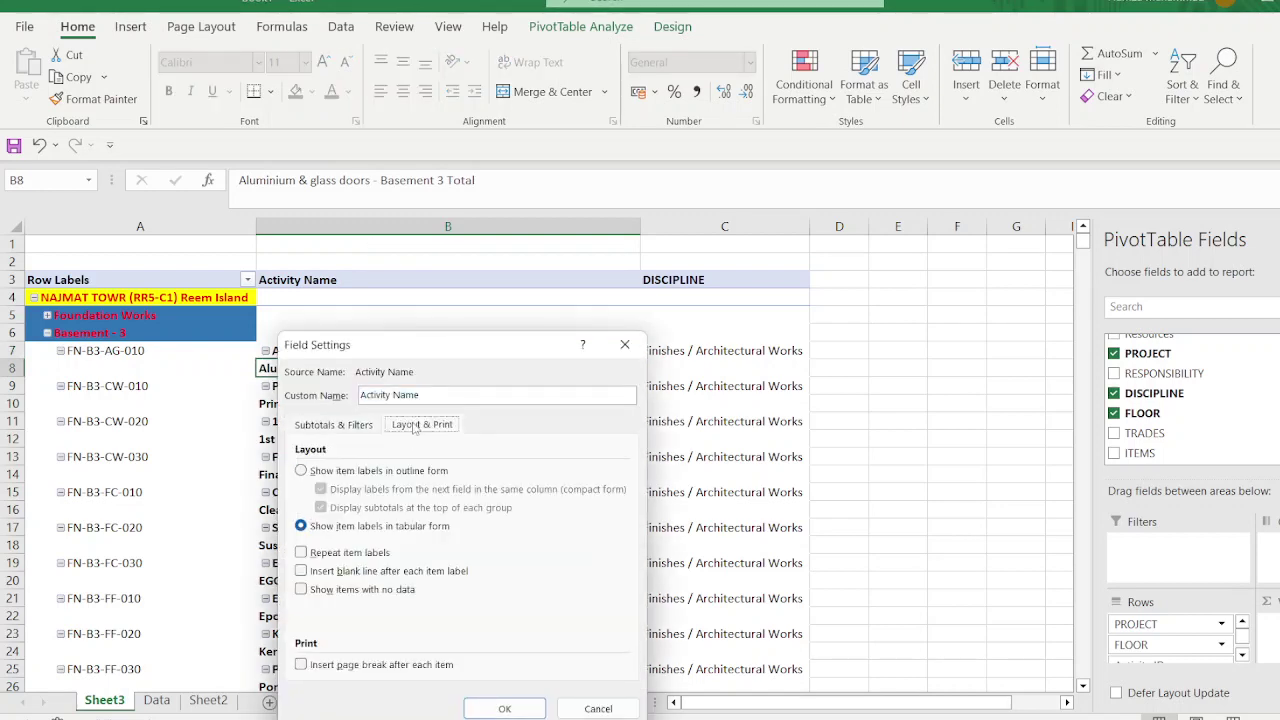
click(504, 708)
click(766, 546)
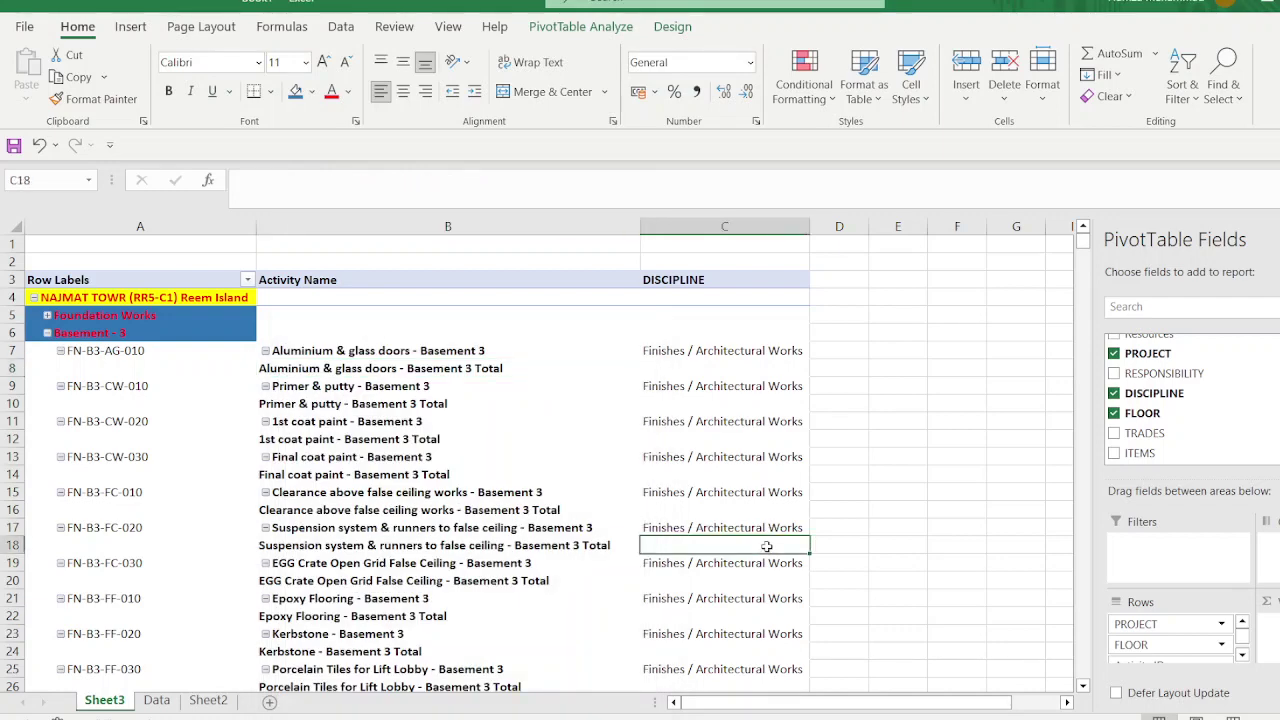
Step: Move DISCIPLINE between FLOOR and Activity ID in the PivotTable rows so activities are grouped by discipline within each floor
click(752, 354)
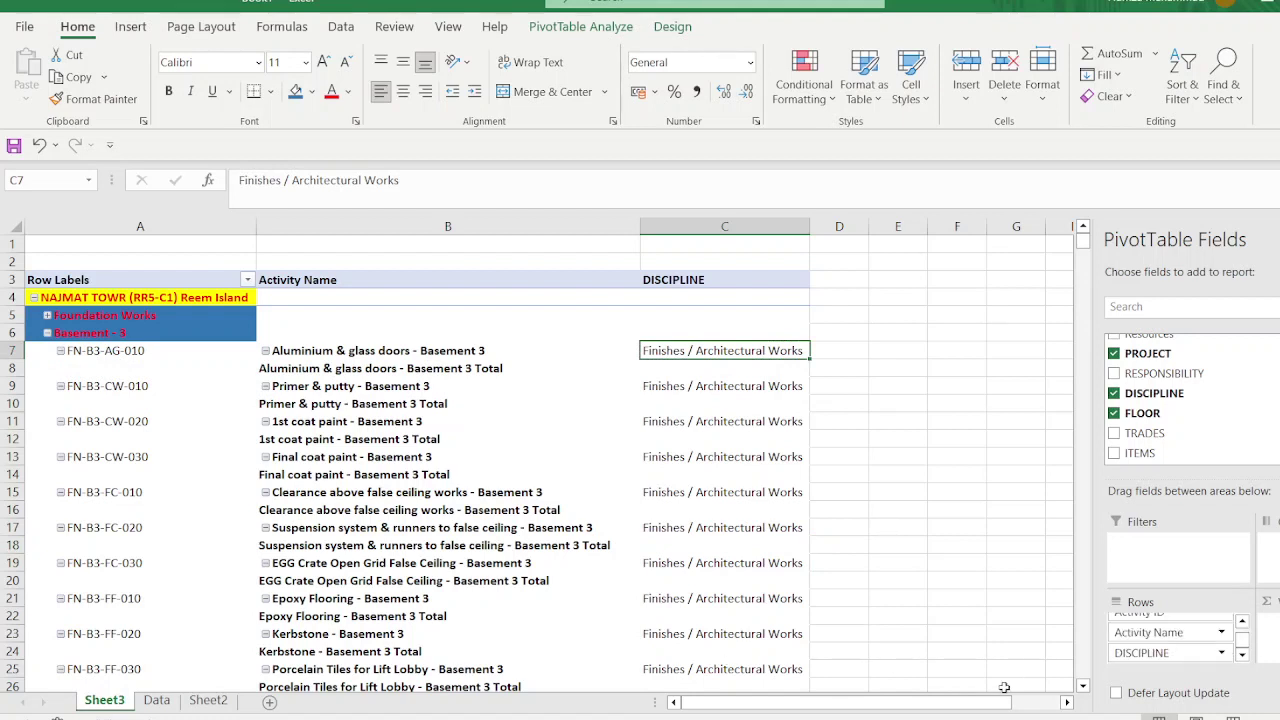
click(1172, 652)
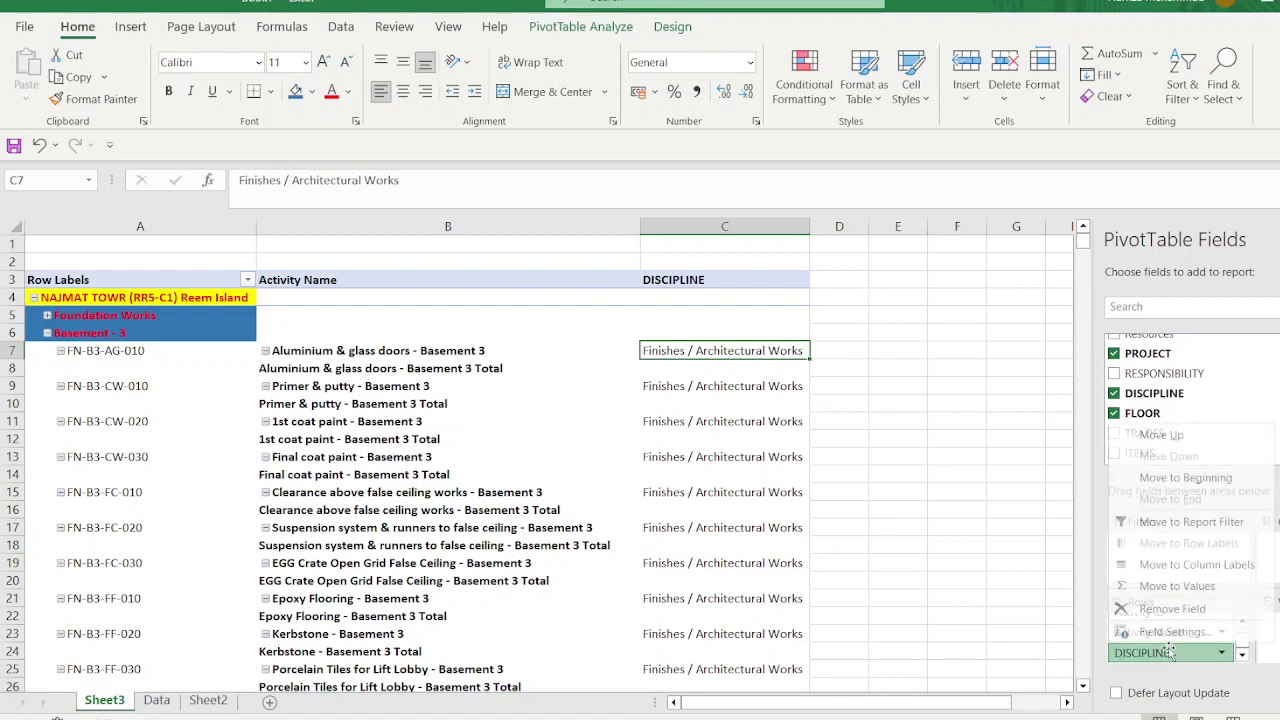
click(1030, 634)
click(476, 527)
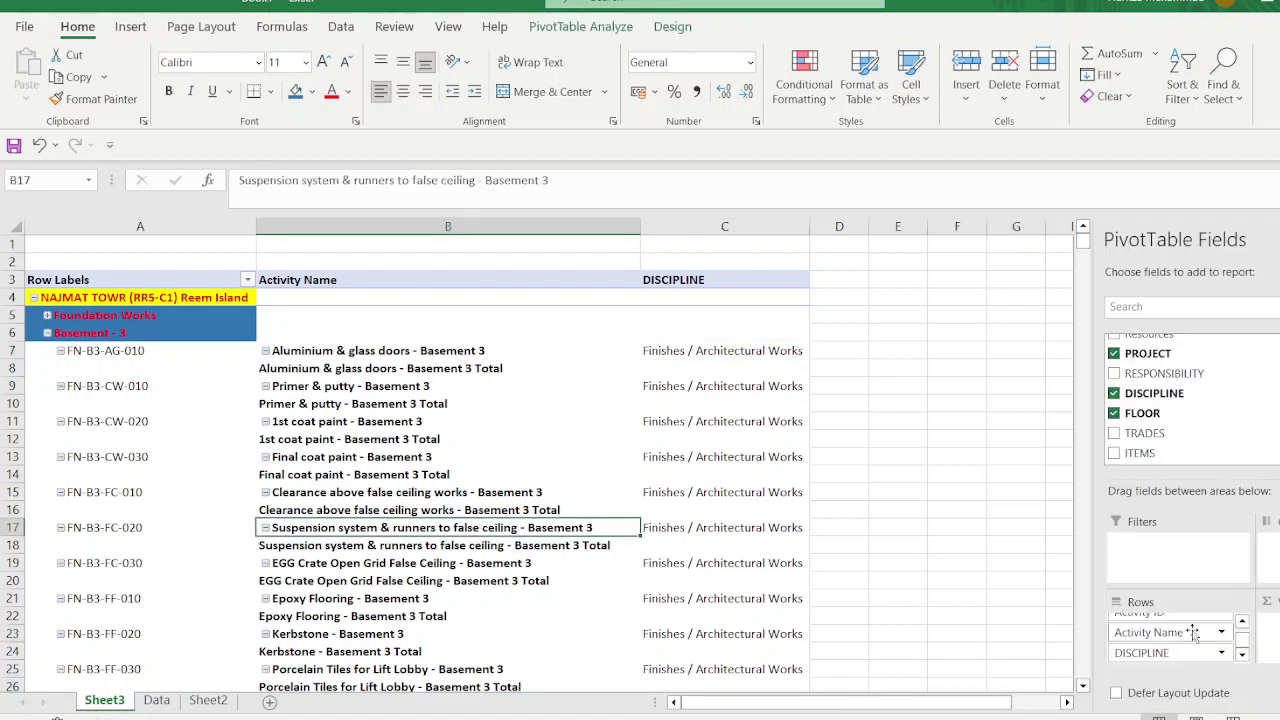
mouse_move(1168, 648)
mouse_down()
mouse_move(1196, 668)
mouse_move(1164, 648)
mouse_up()
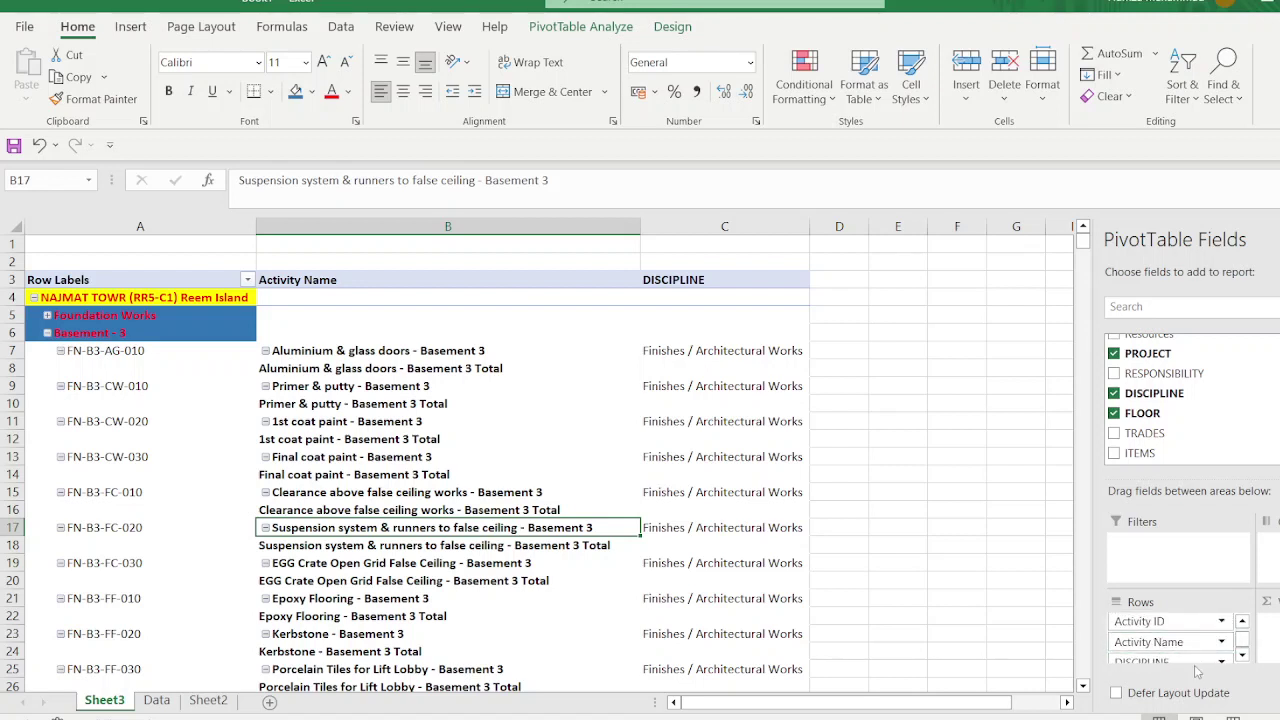
scroll(1190, 655, down, 1)
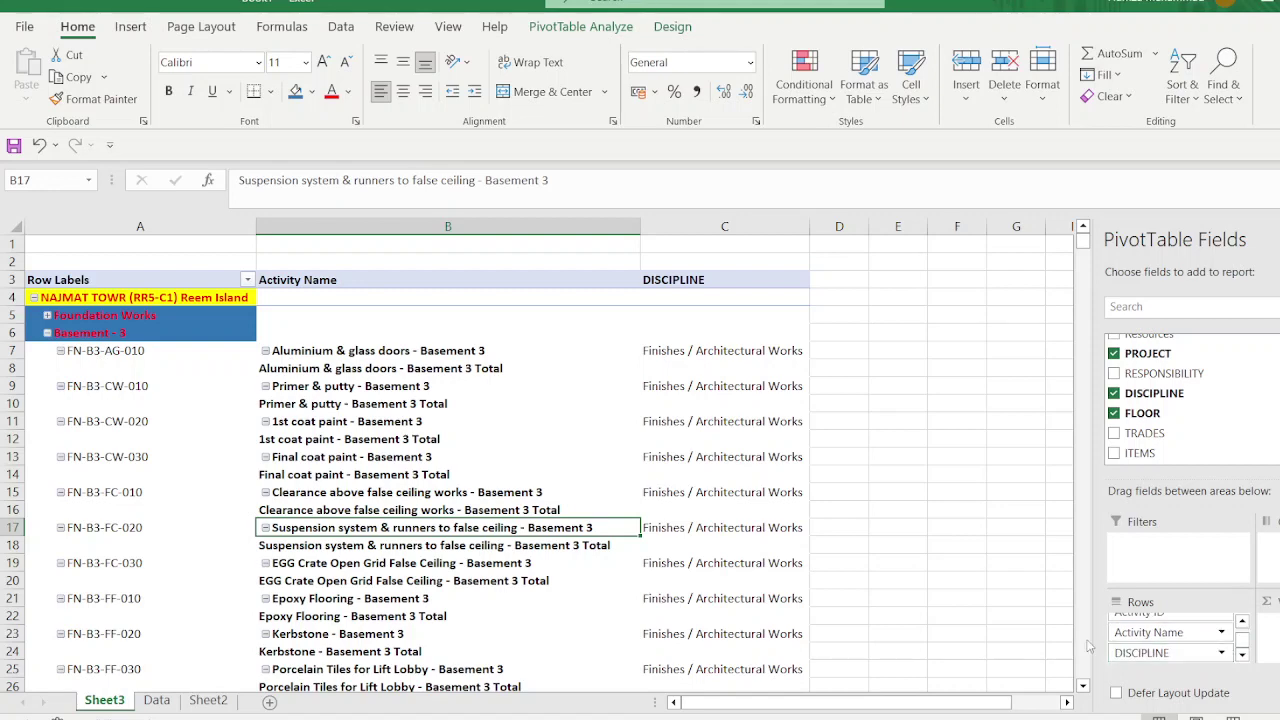
click(145, 316)
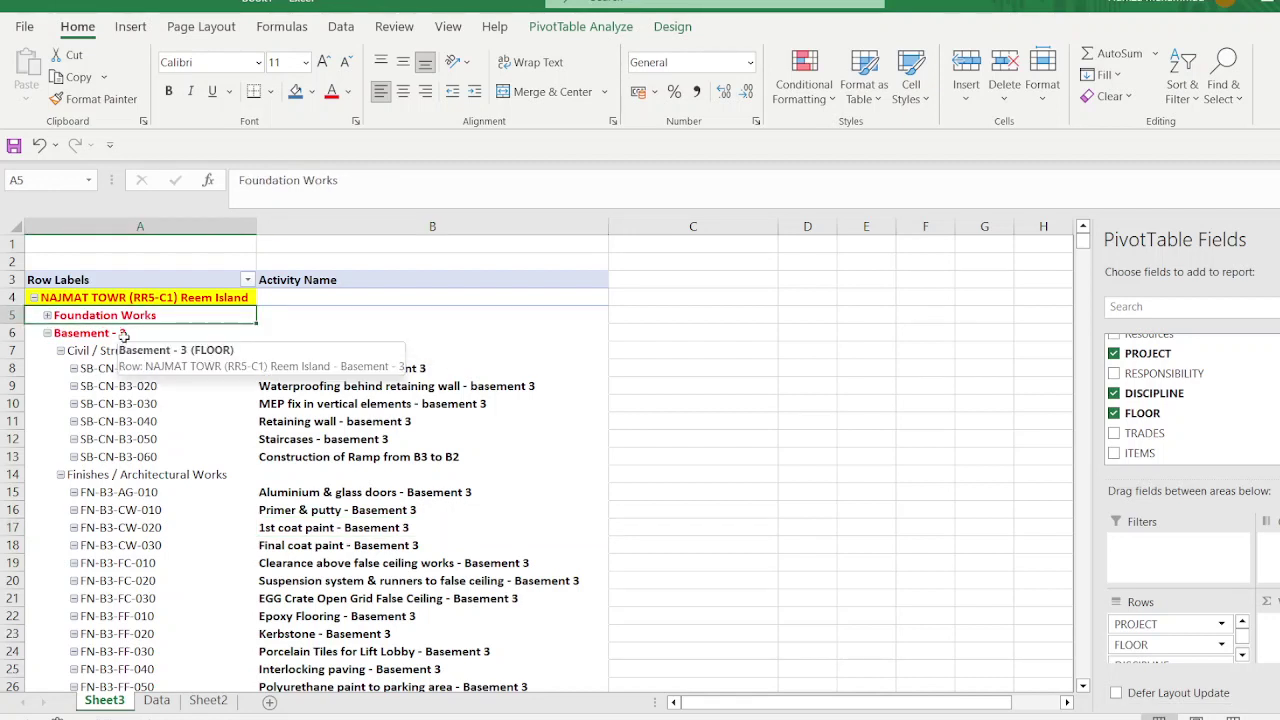
Step: Collapse the entire DISCIPLINE field so only the discipline headings remain under each floor
click(124, 337)
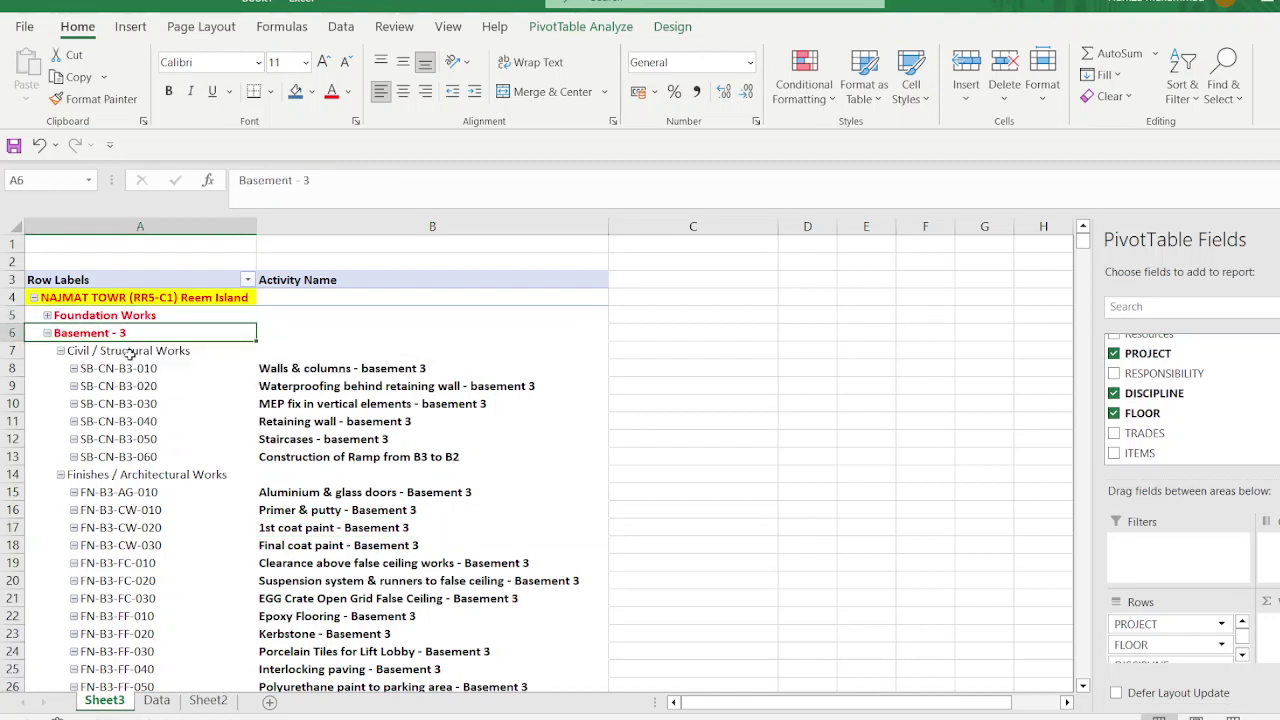
click(130, 351)
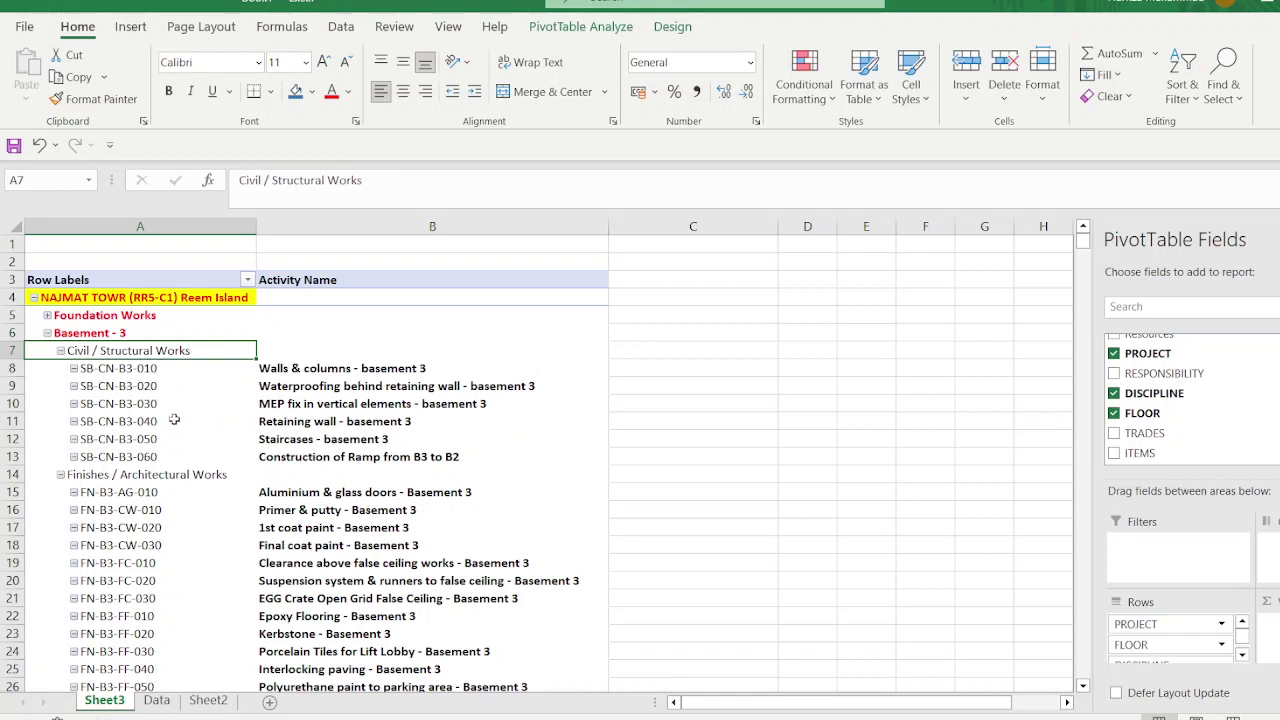
click(184, 478)
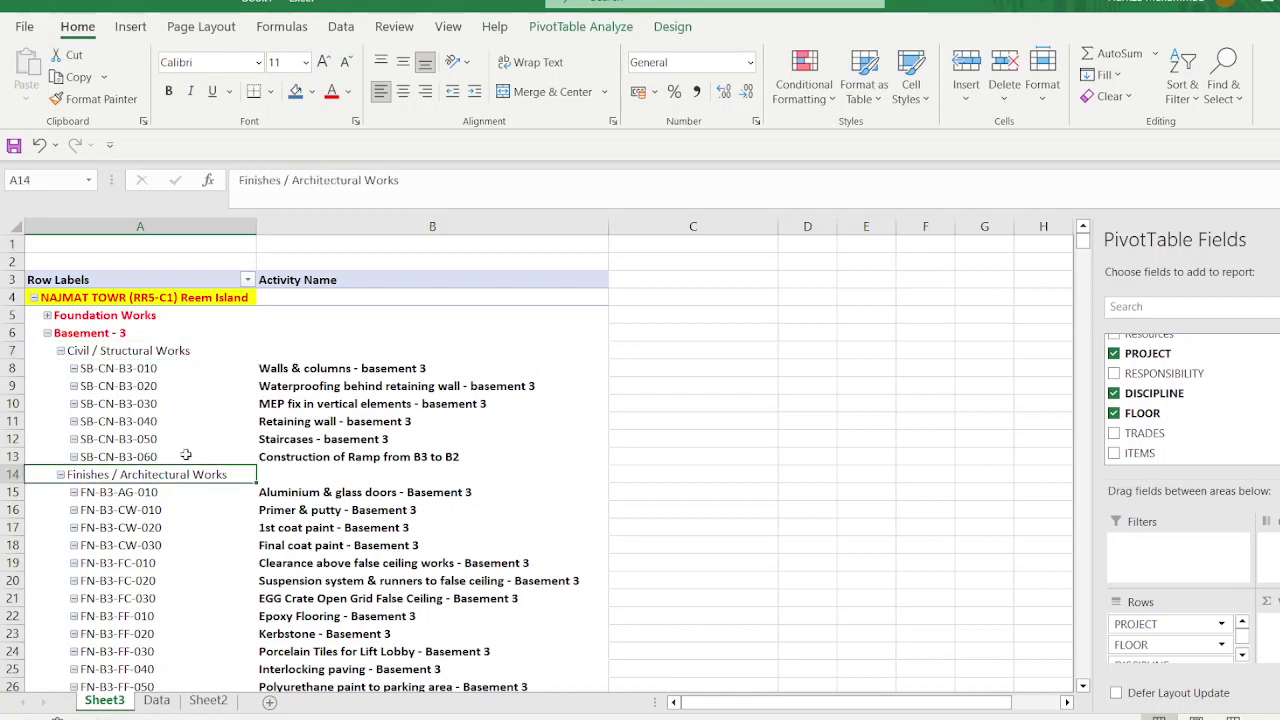
click(171, 354)
right_click(172, 356)
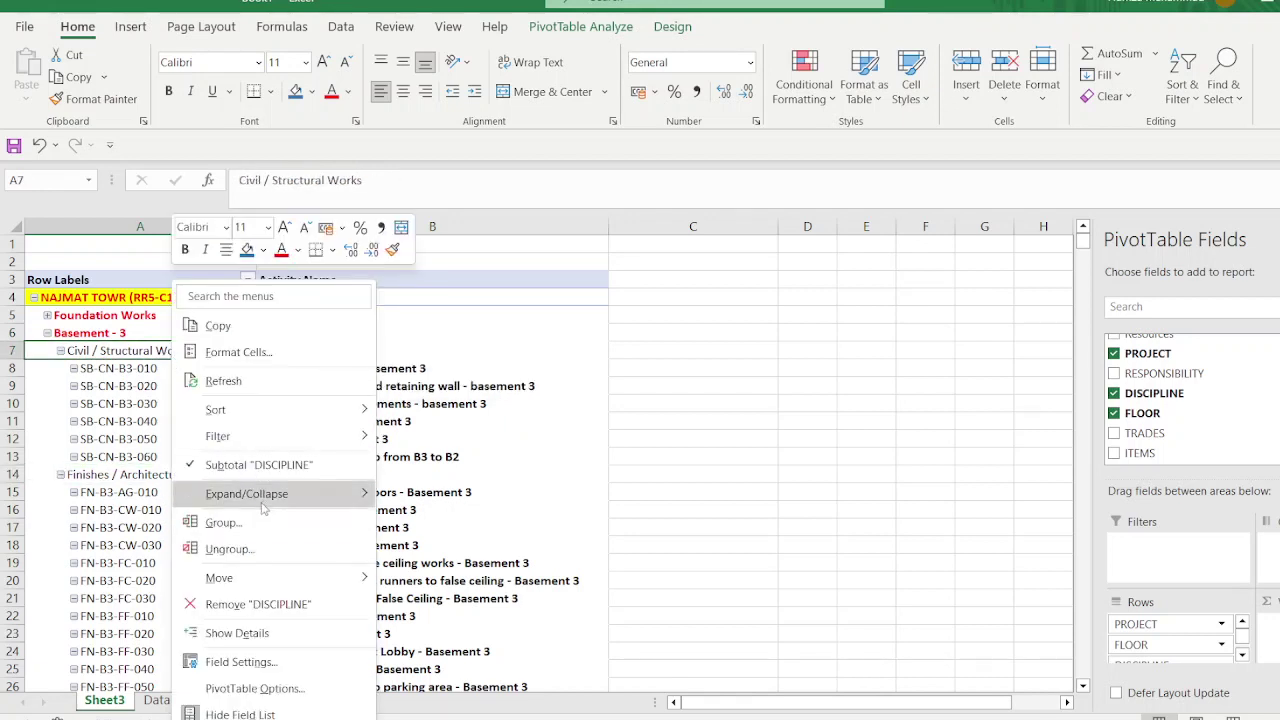
mouse_move(266, 500)
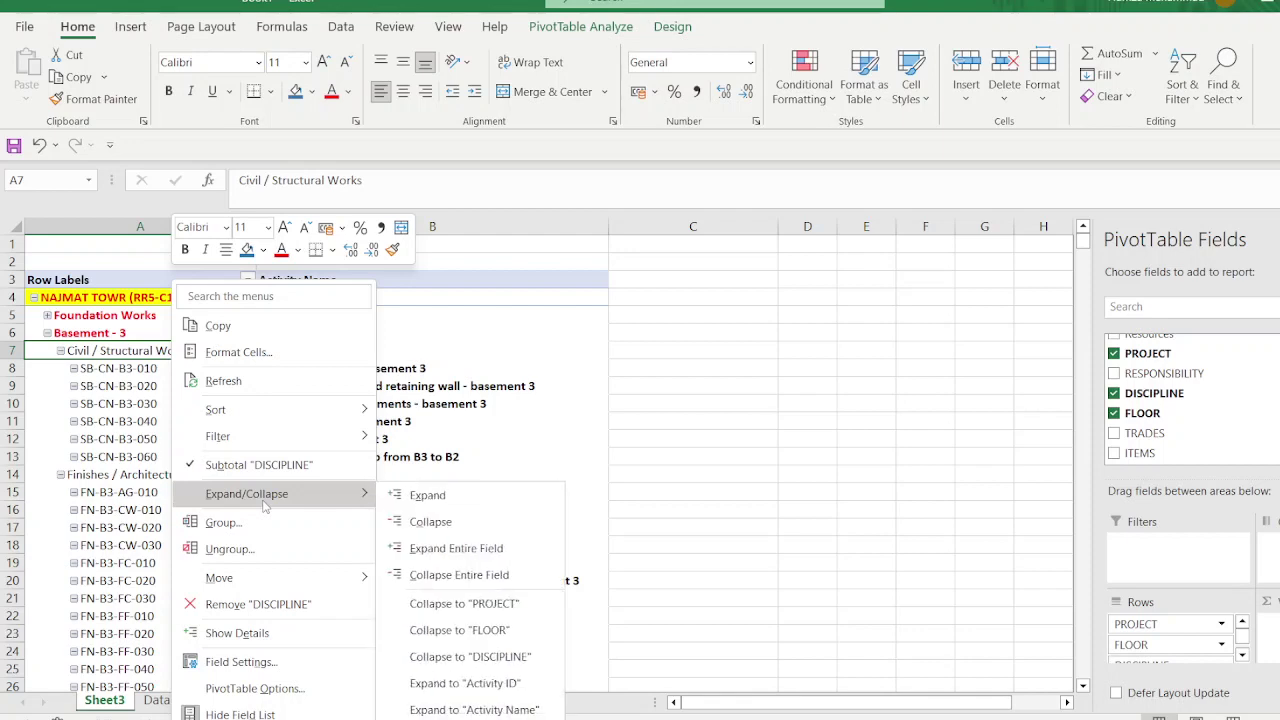
click(440, 588)
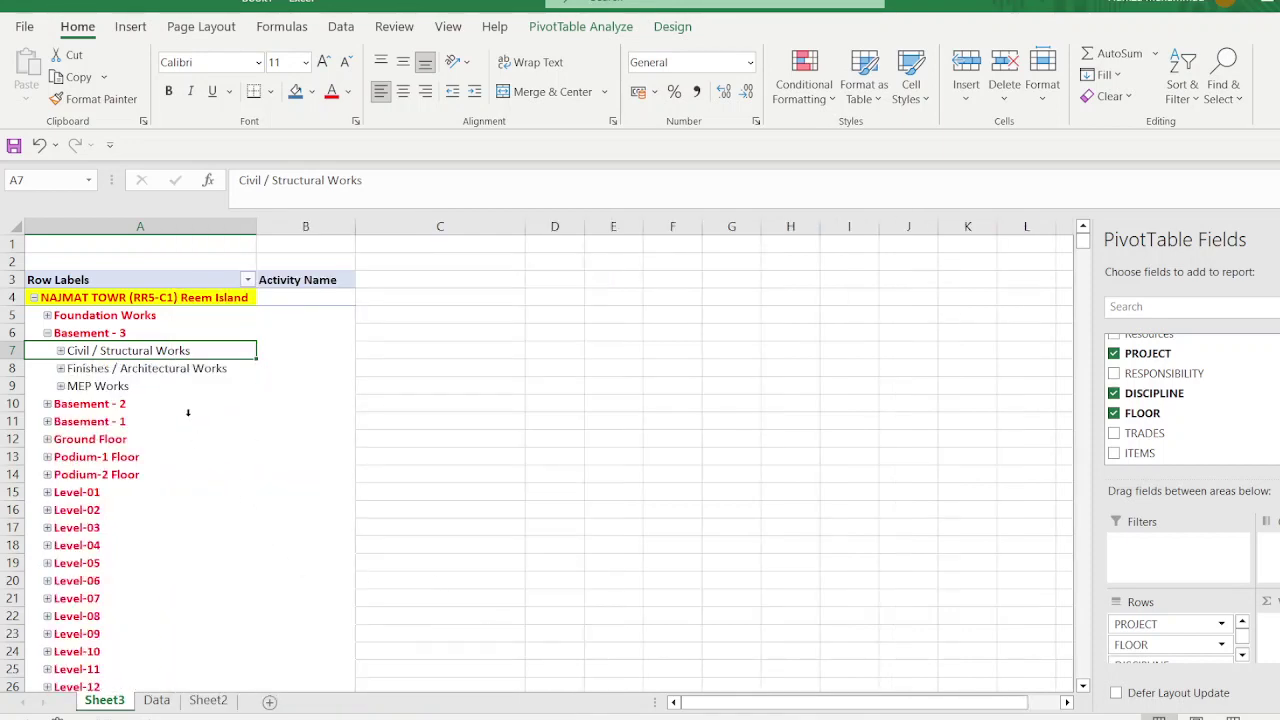
Step: Expand Basement - 2 and Podium-2 Floor, and fill all discipline rows across the floors with light orange
click(48, 404)
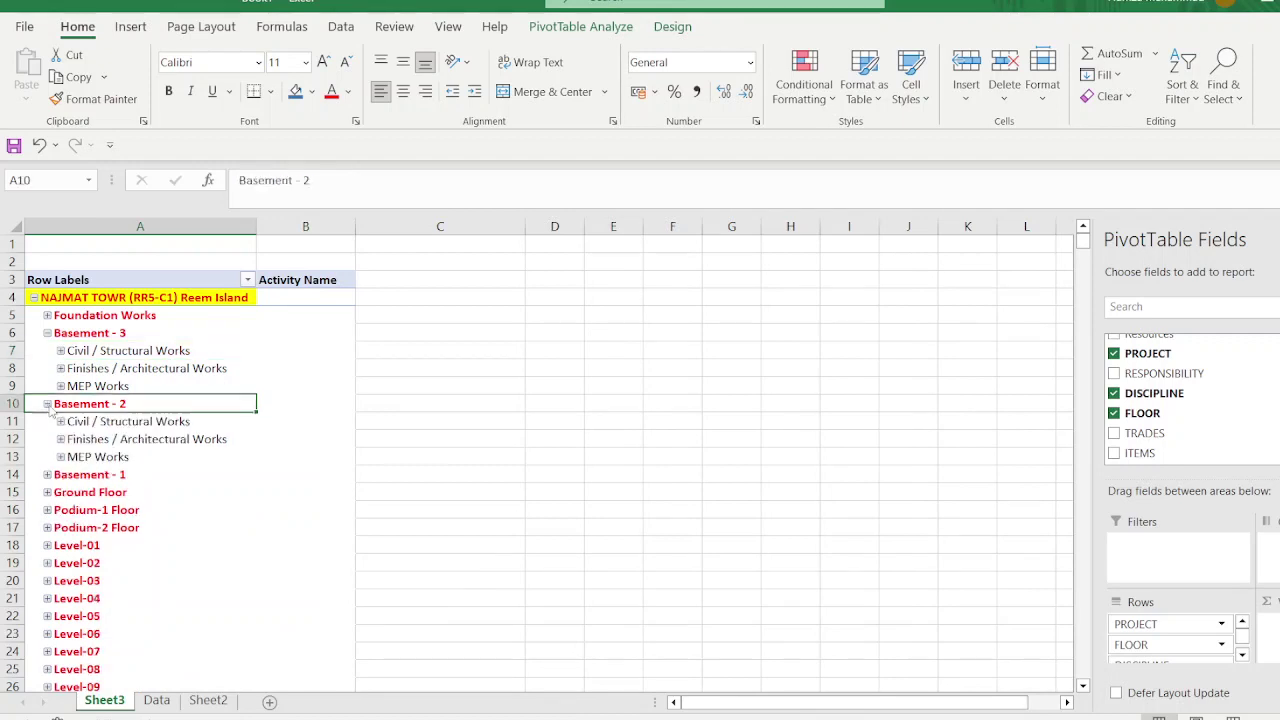
click(108, 352)
click(176, 341)
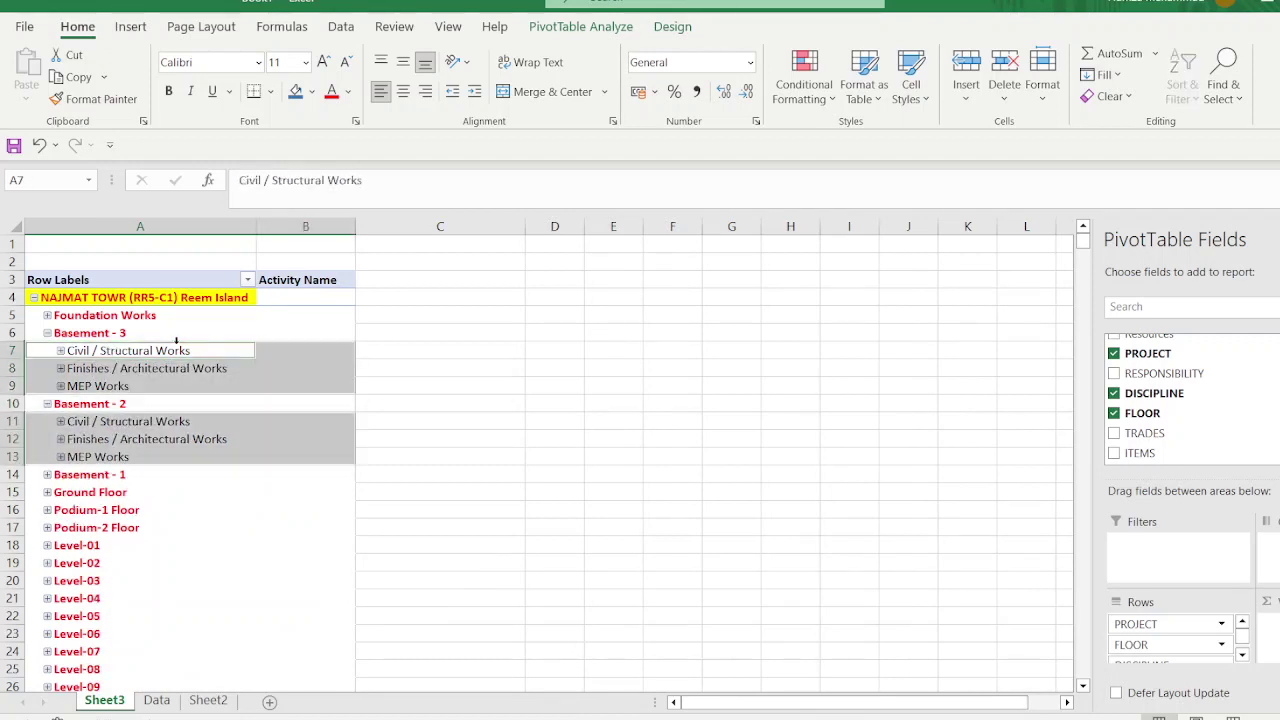
click(385, 612)
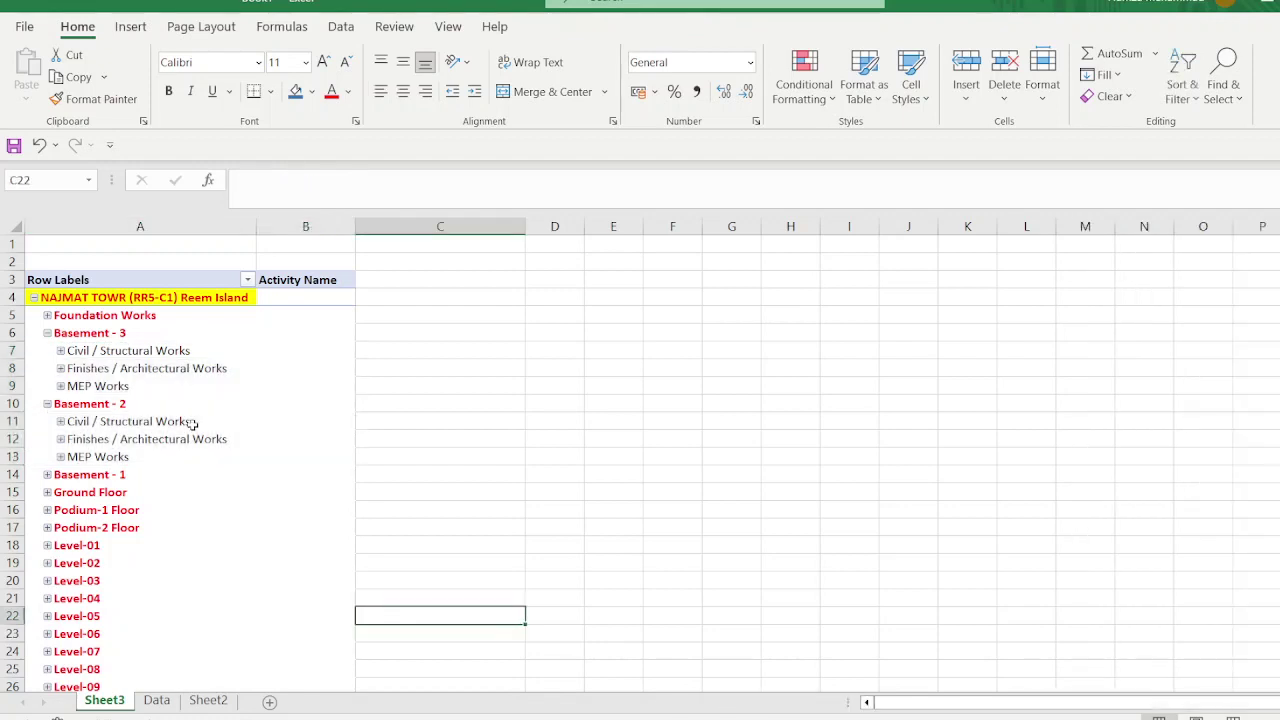
click(174, 352)
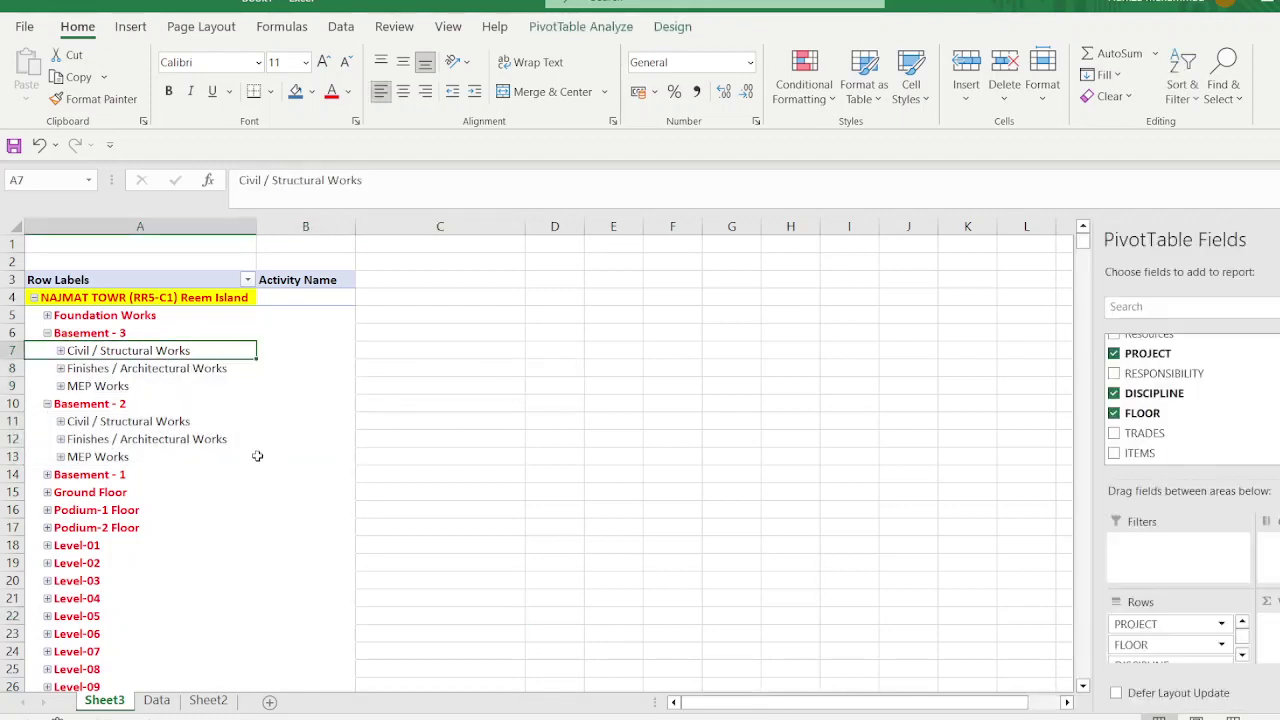
click(215, 342)
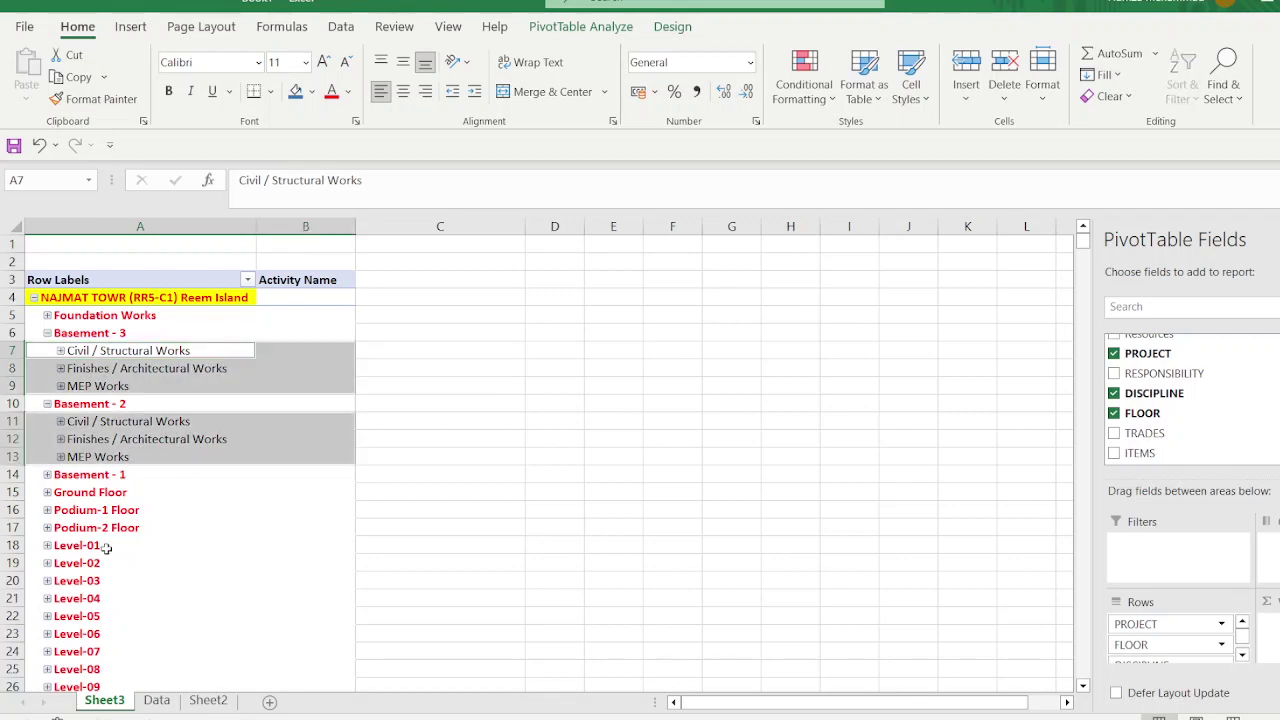
click(47, 527)
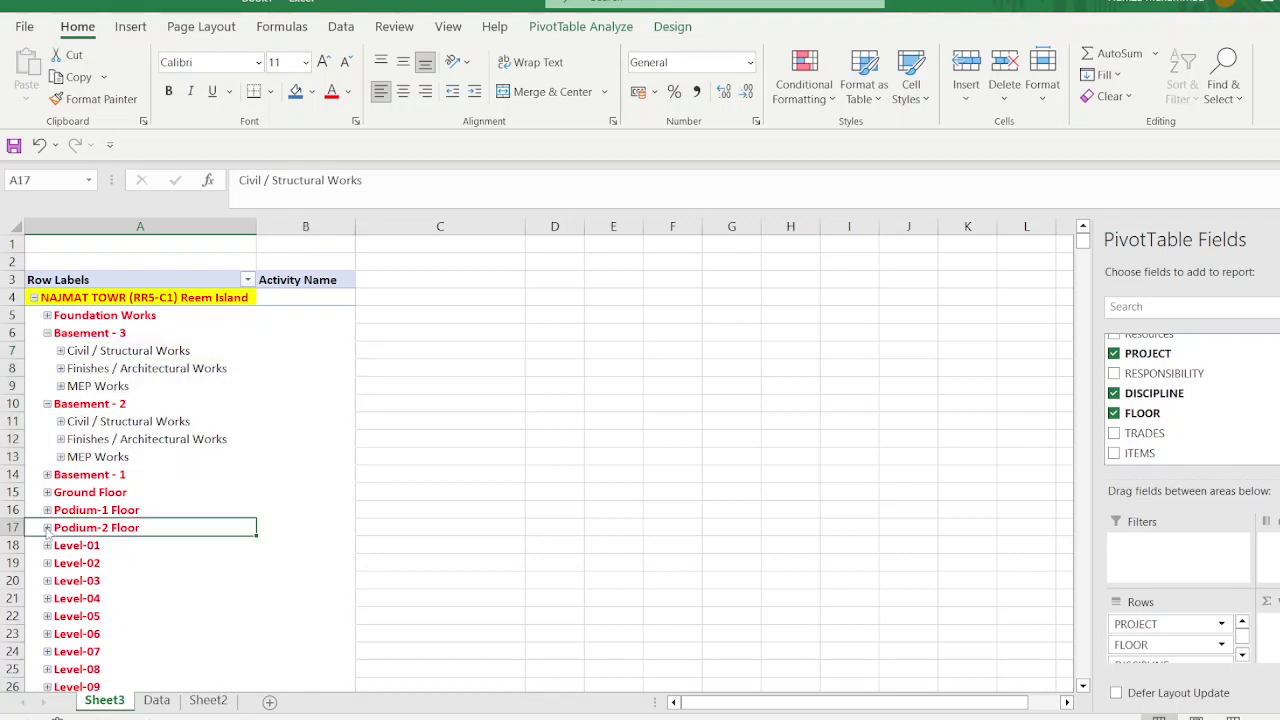
click(180, 350)
click(186, 338)
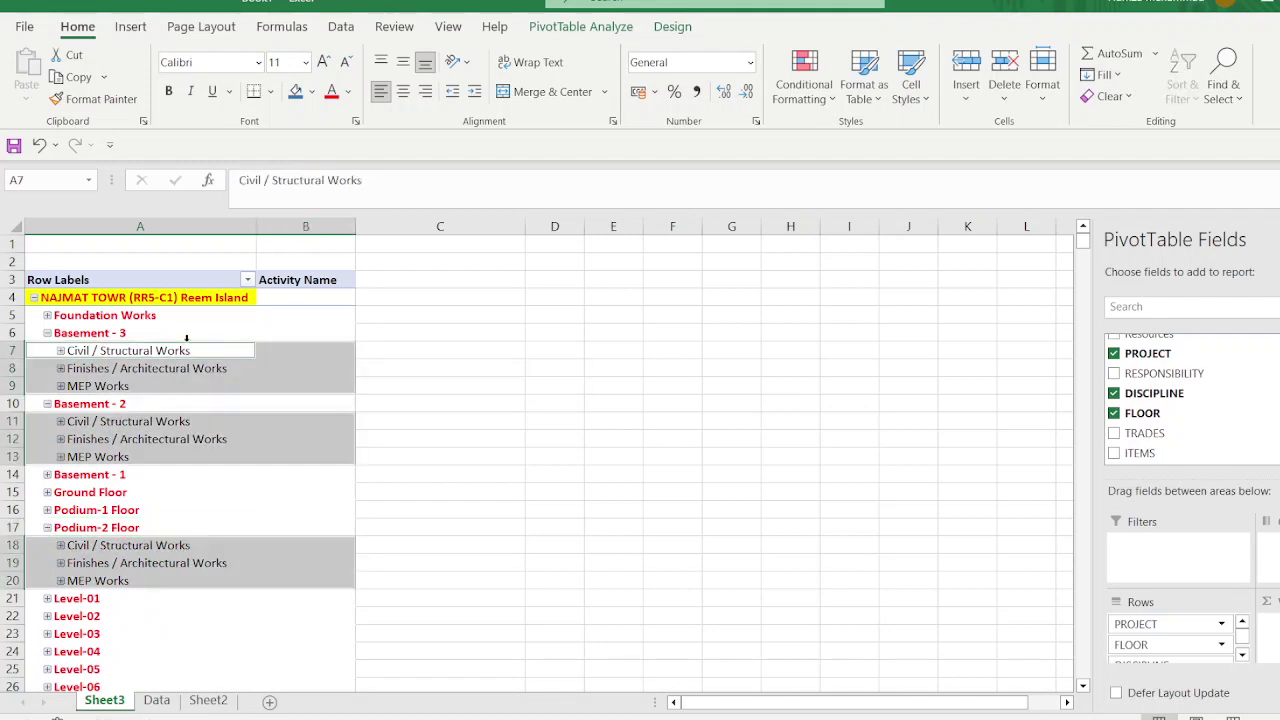
click(312, 91)
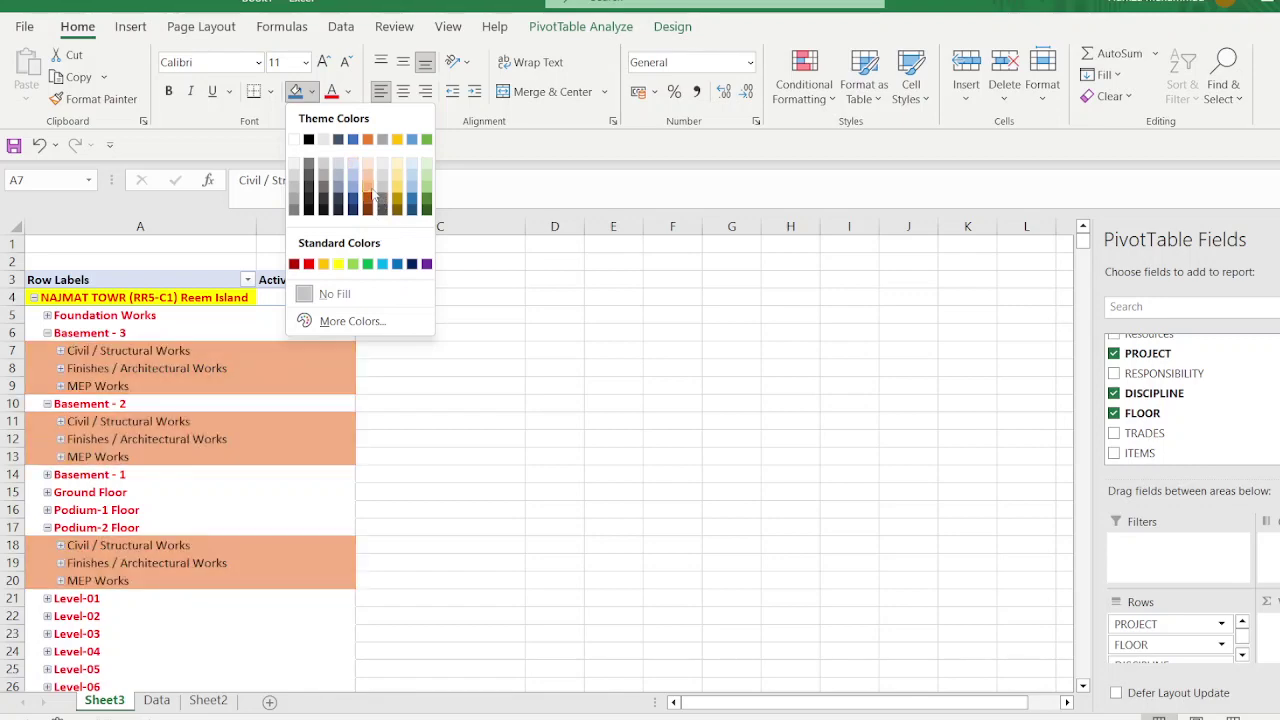
click(367, 185)
click(534, 580)
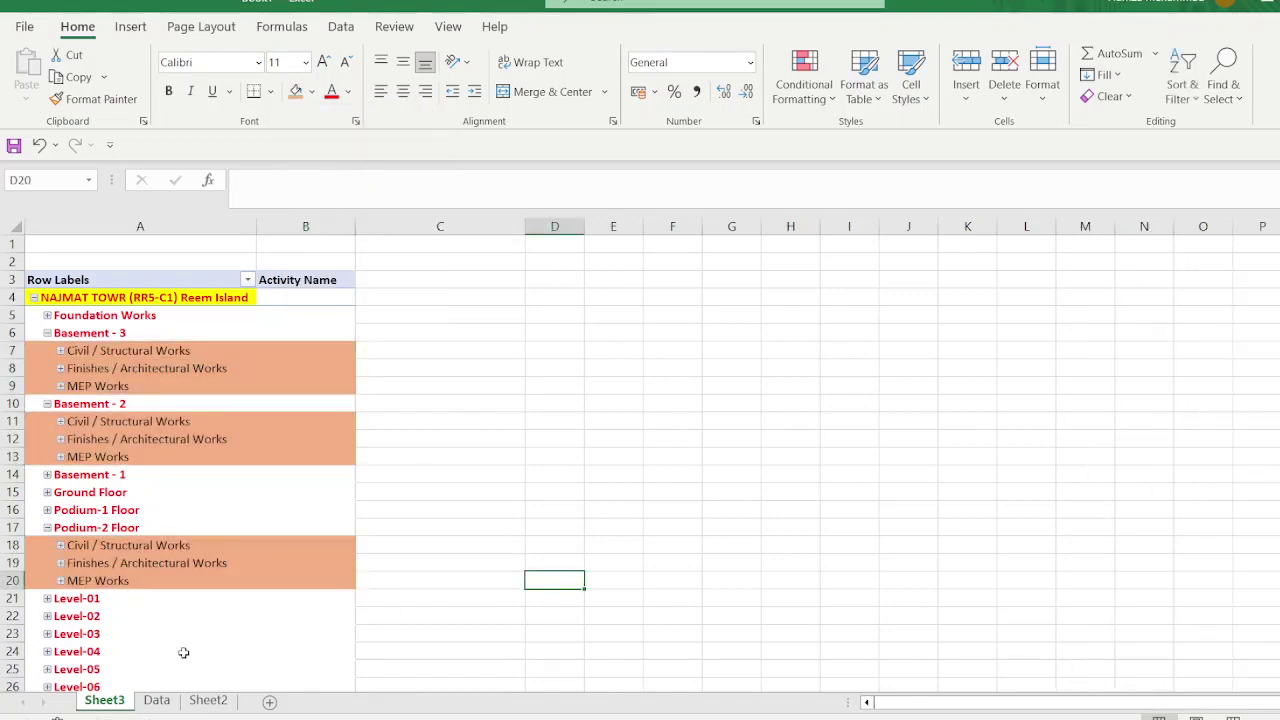
Step: Expand Level-03 and Level-20 to check the fill of their discipline rows
click(47, 634)
scroll(72, 518, down, 9)
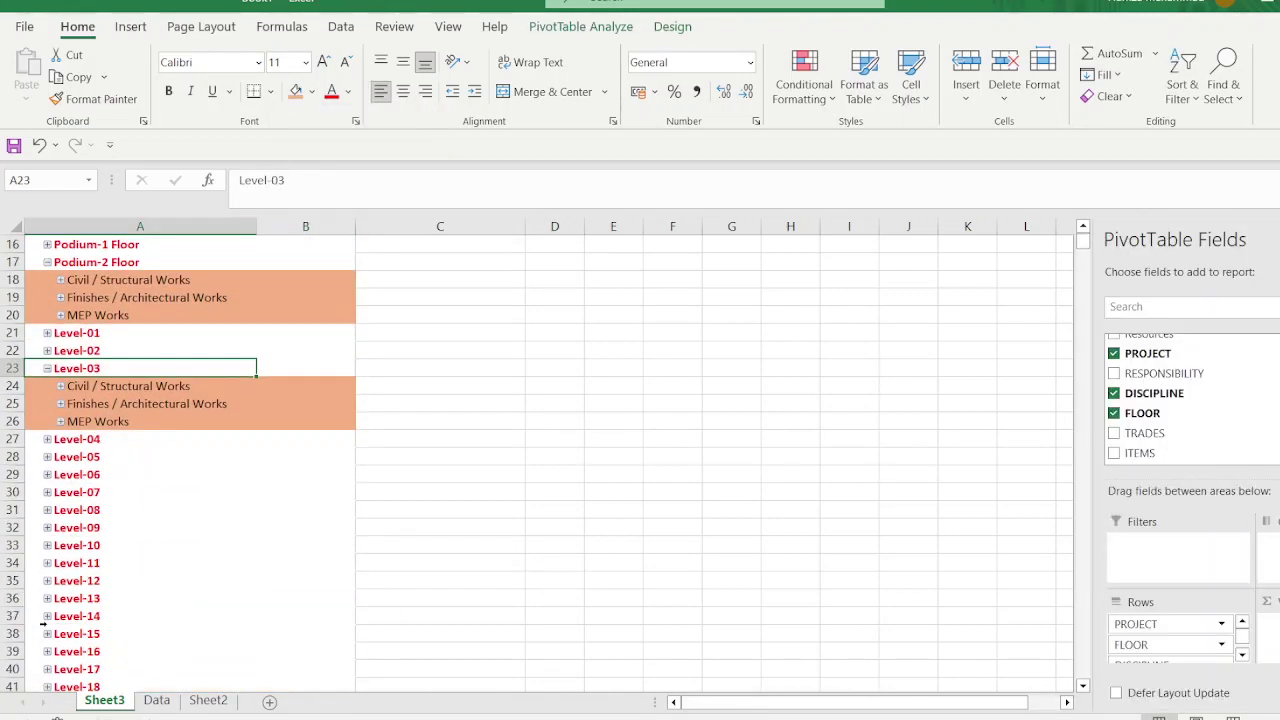
click(47, 510)
scroll(172, 580, up, 9)
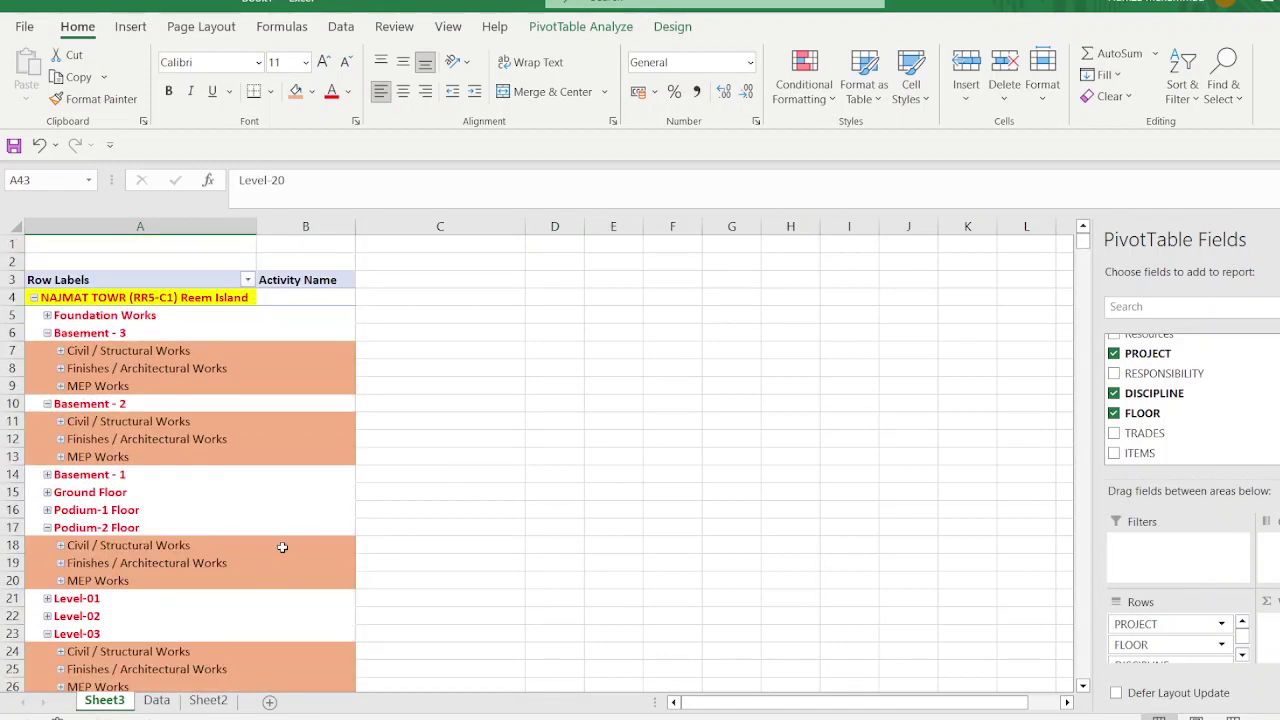
Step: Add Early Start to the PivotTable, moving it from the columns to the values without its year and quarter groupings
click(299, 498)
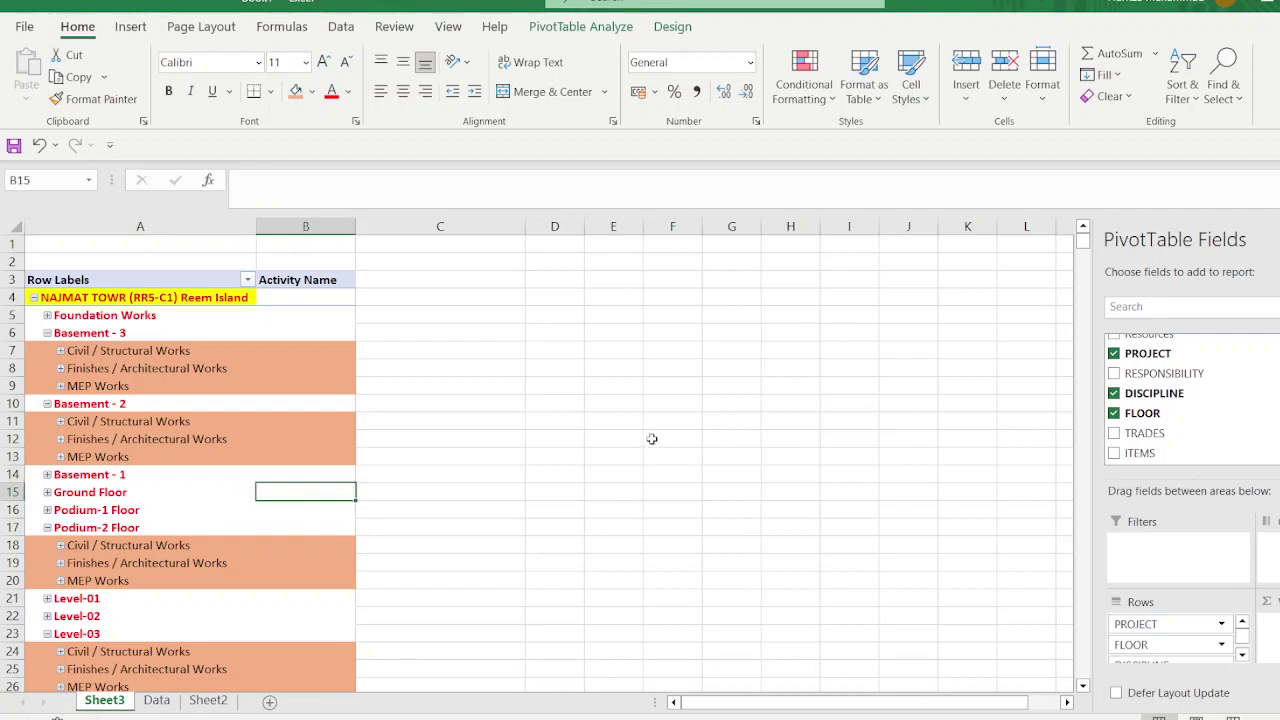
scroll(1190, 398, up, 5)
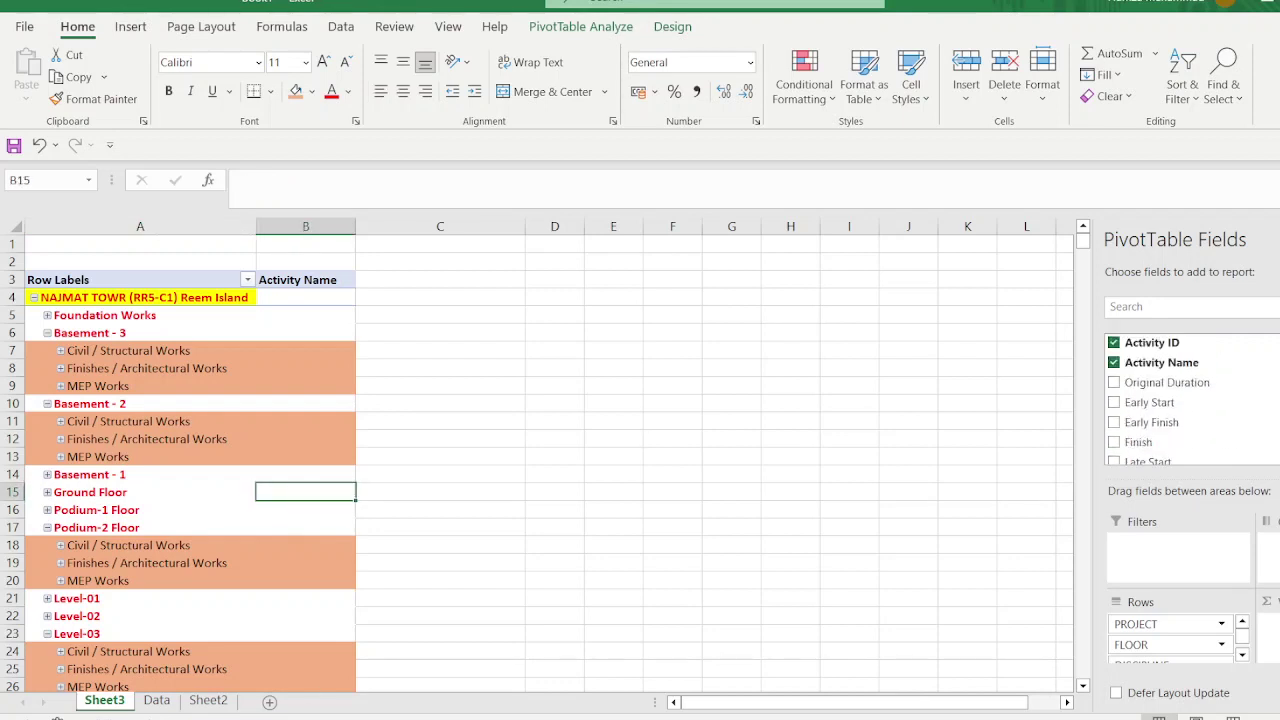
click(1115, 403)
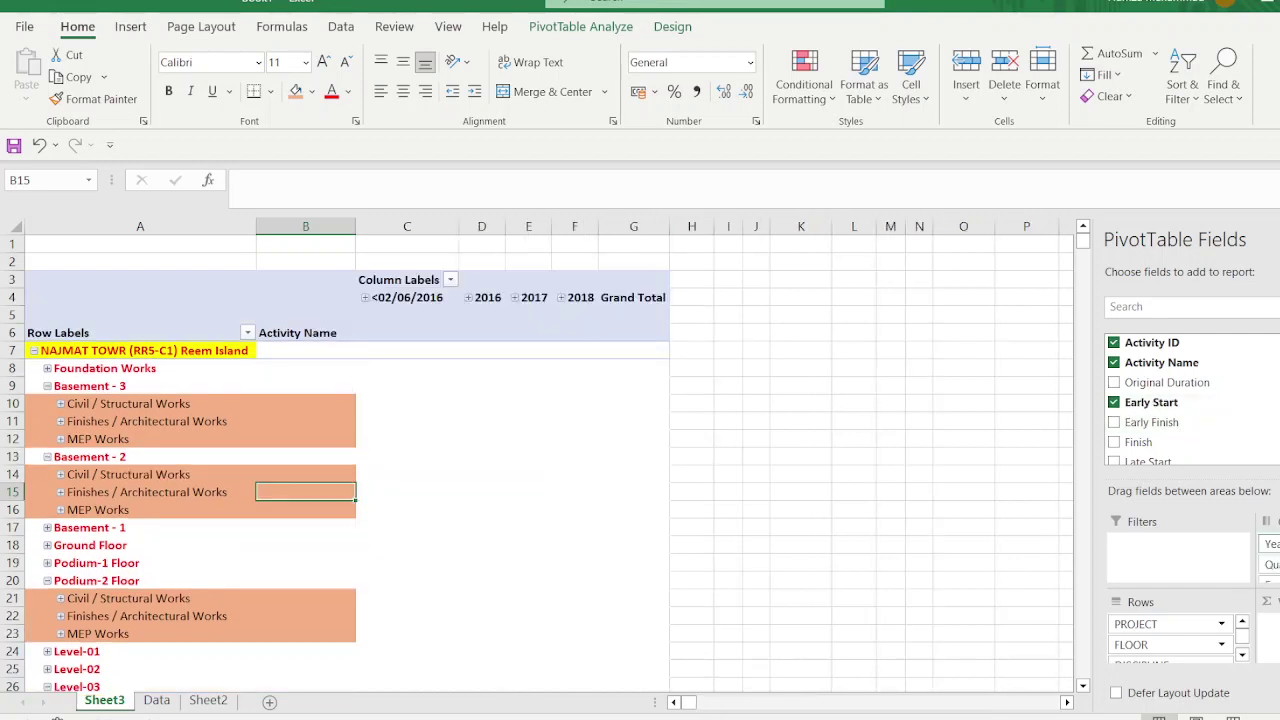
drag(1270, 543, 1190, 584)
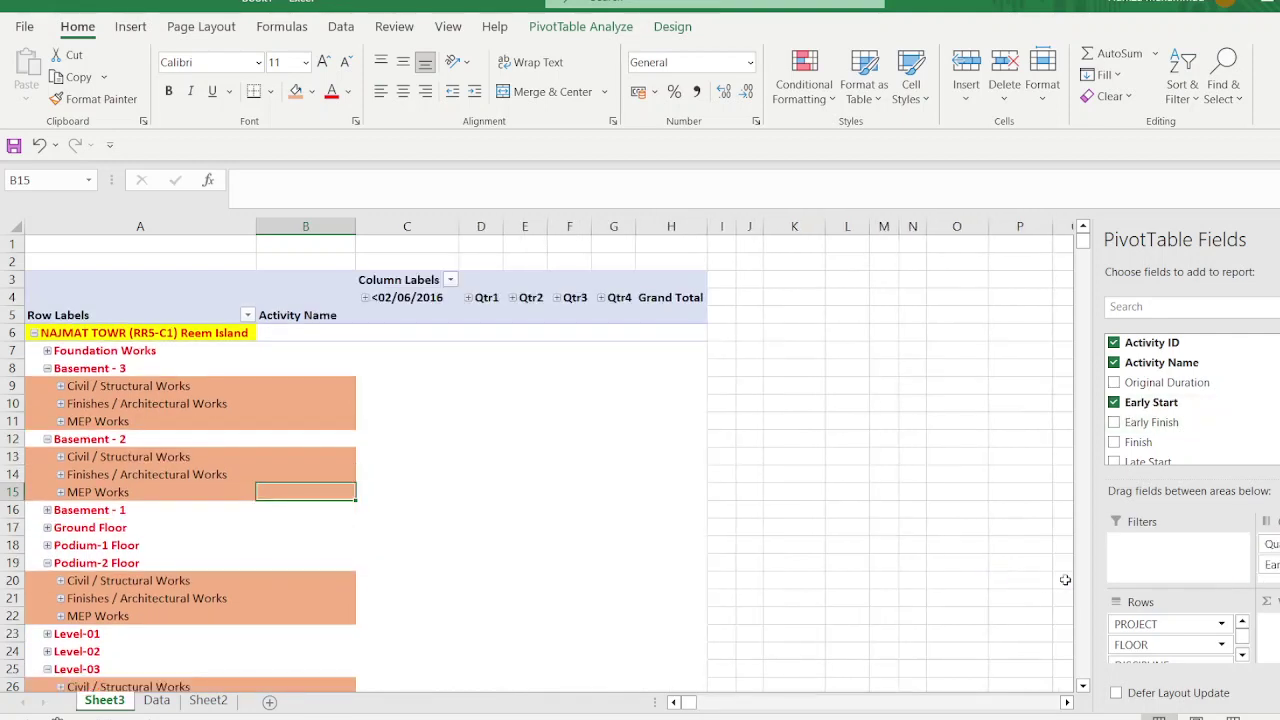
drag(1270, 543, 829, 586)
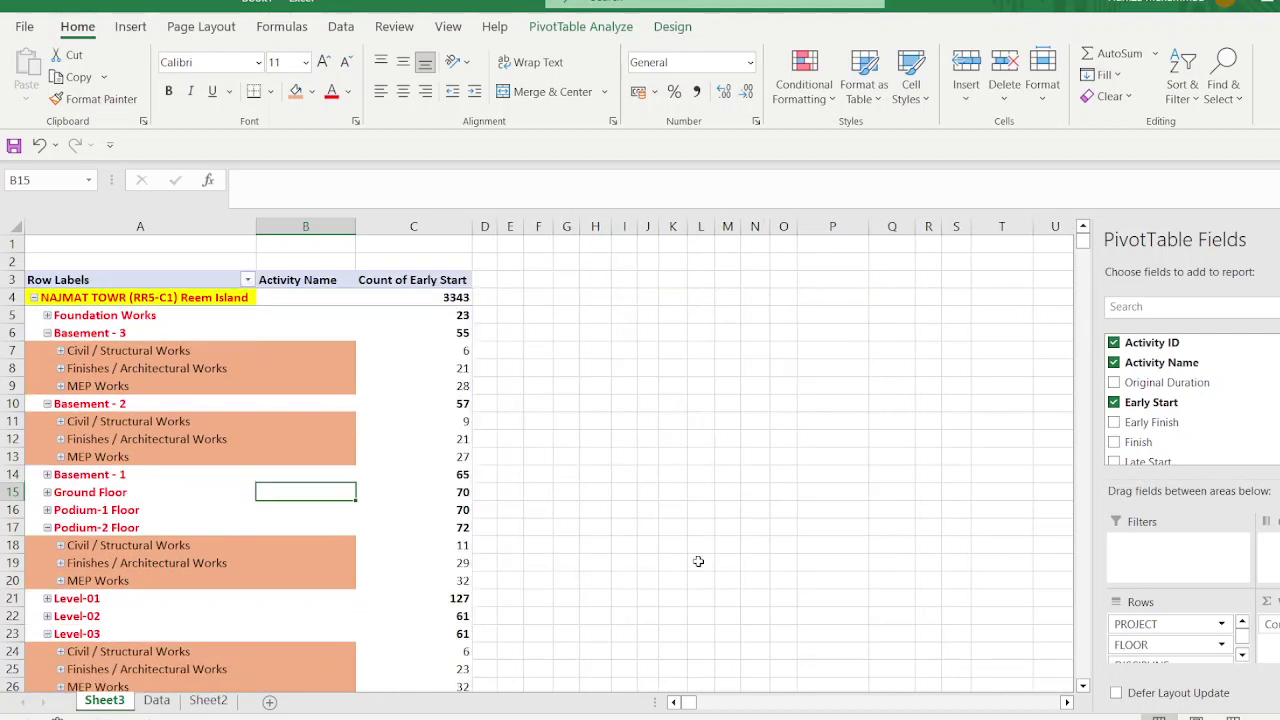
Step: Add Early Finish and Budgeted Expense Cost as PivotTable value fields
click(1113, 424)
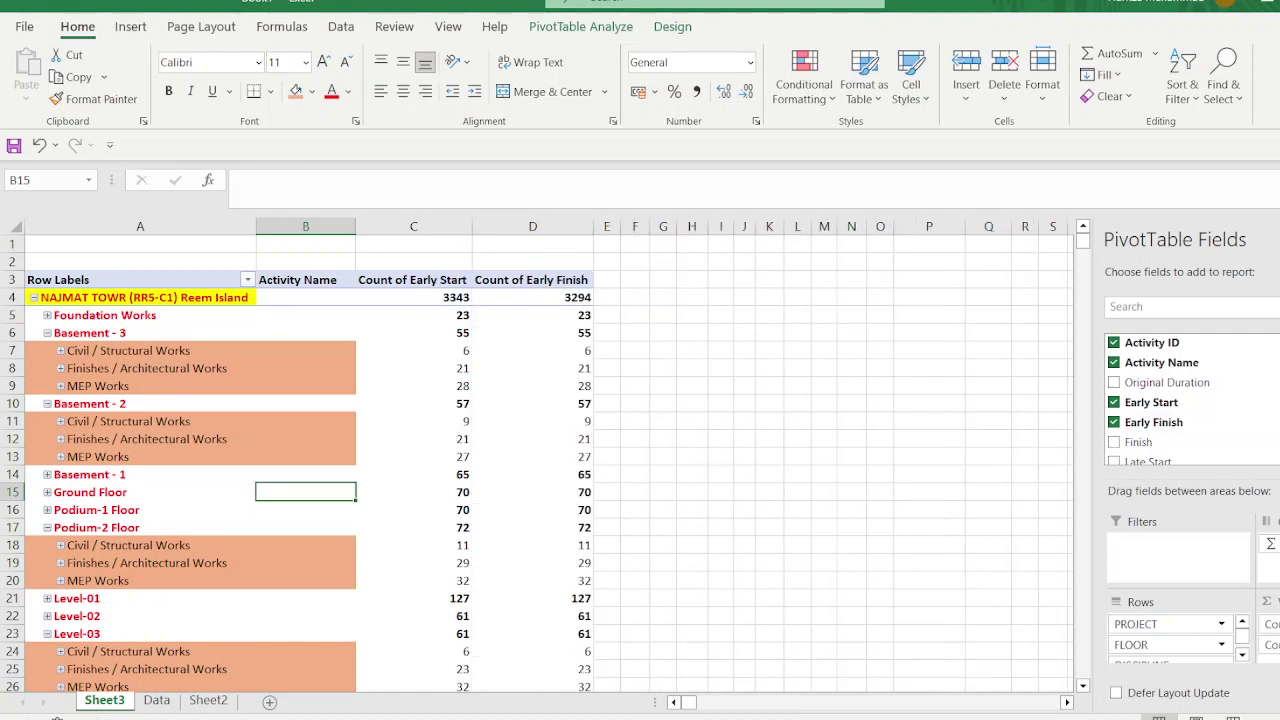
scroll(1190, 400, down, 2)
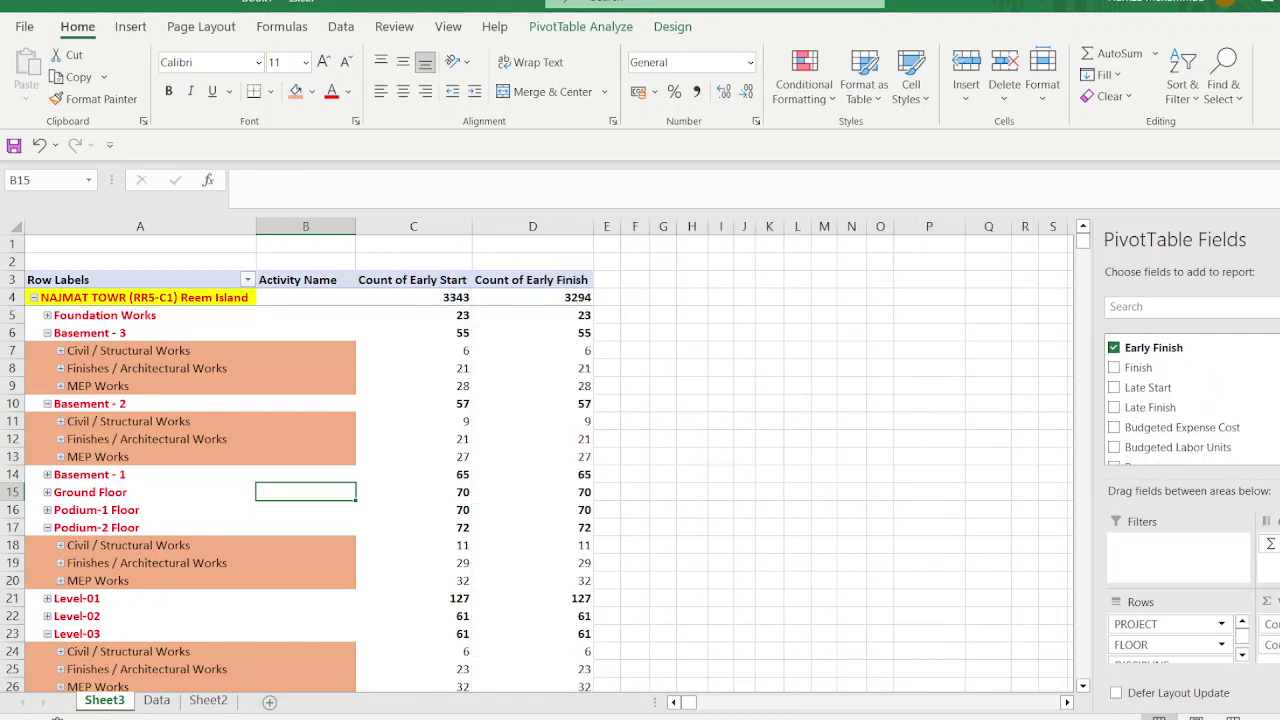
drag(1182, 427, 1265, 660)
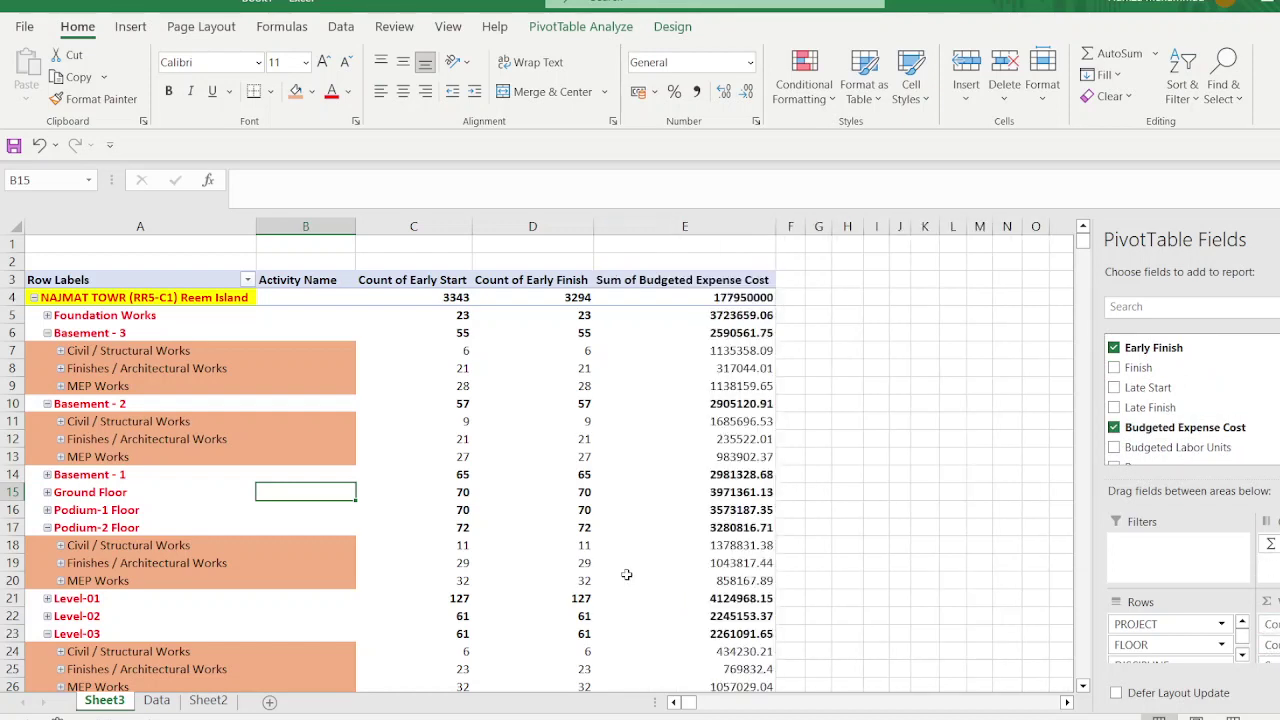
Step: Summarize the Early Start values by Min and give them the custom number format DDD, DD-MMM-YY
click(424, 283)
right_click(424, 283)
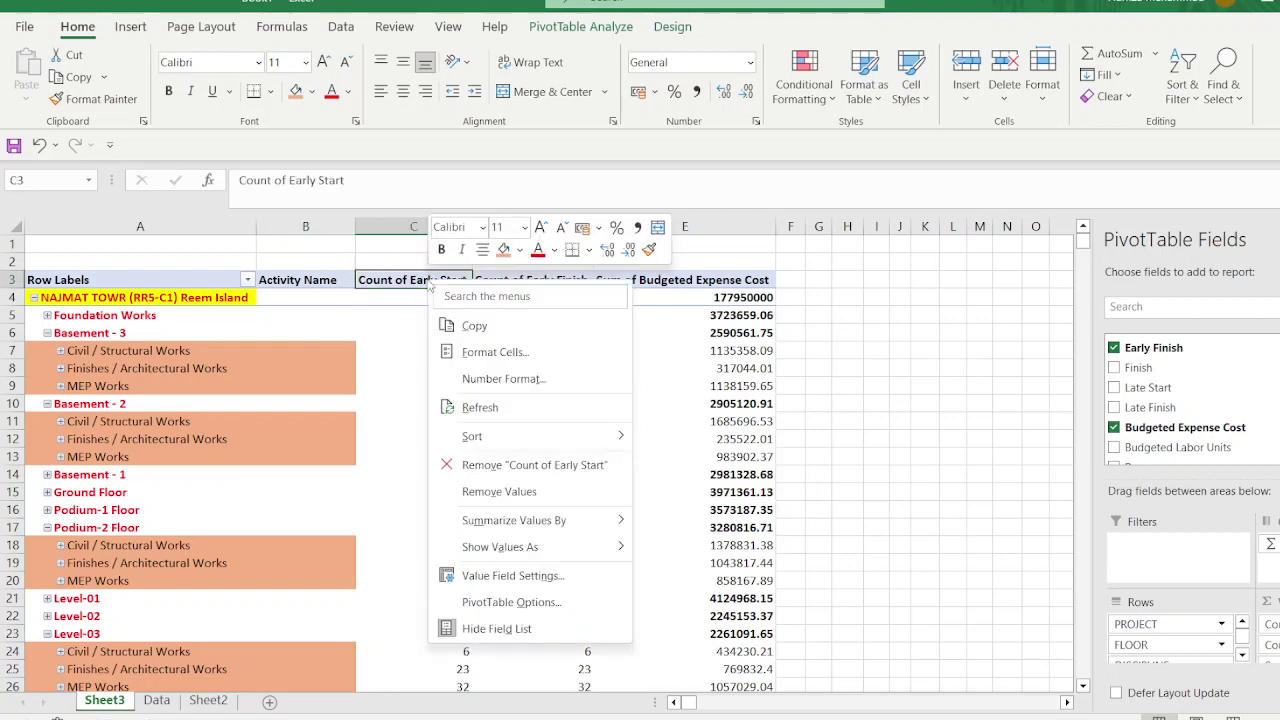
click(510, 577)
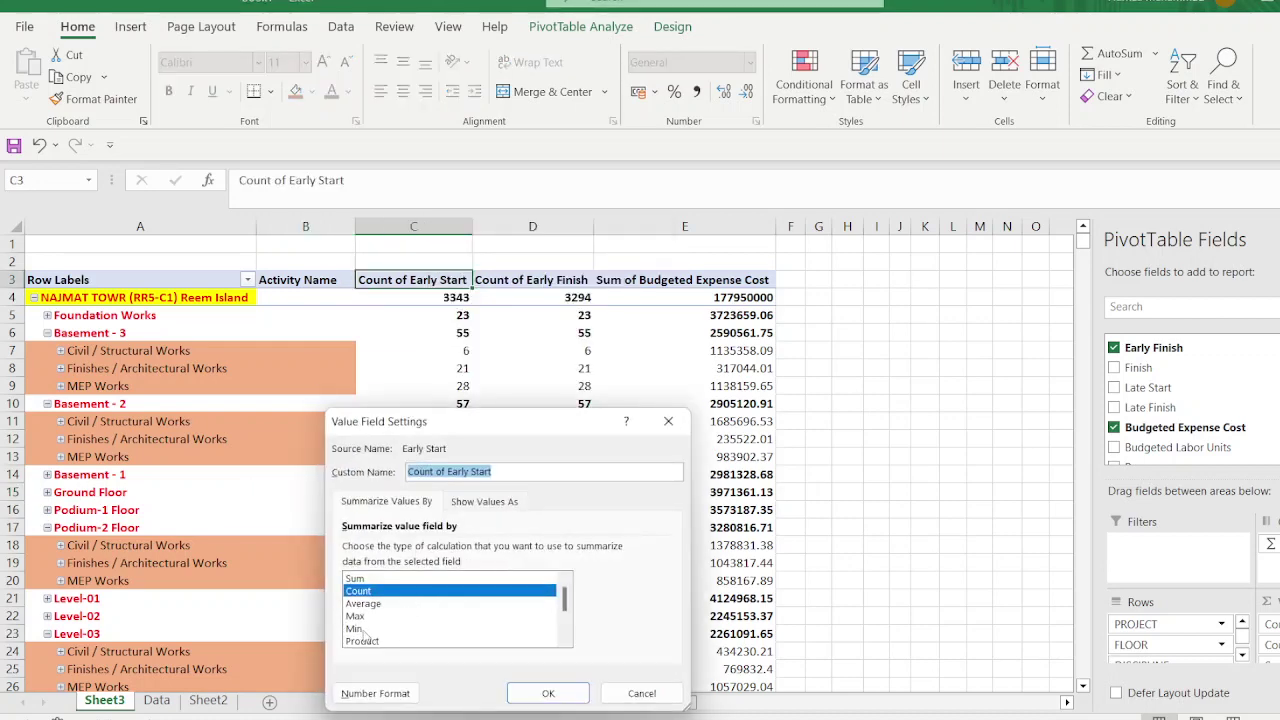
click(358, 629)
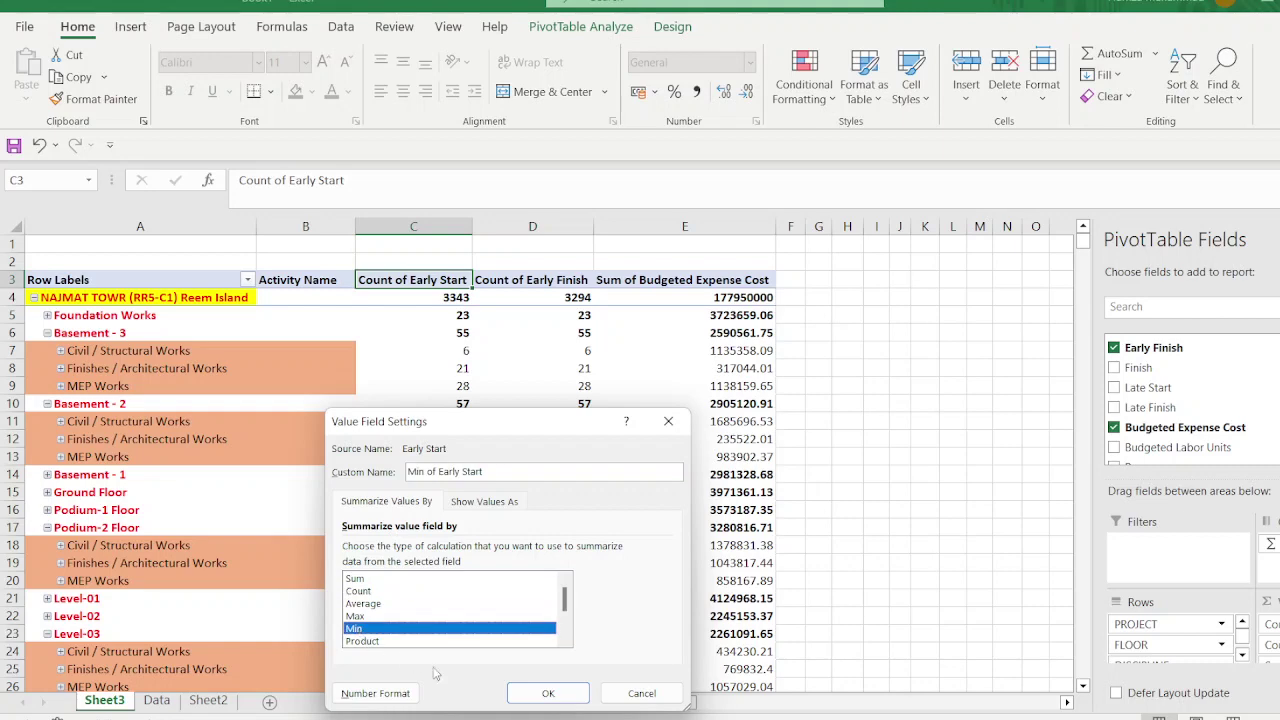
click(378, 693)
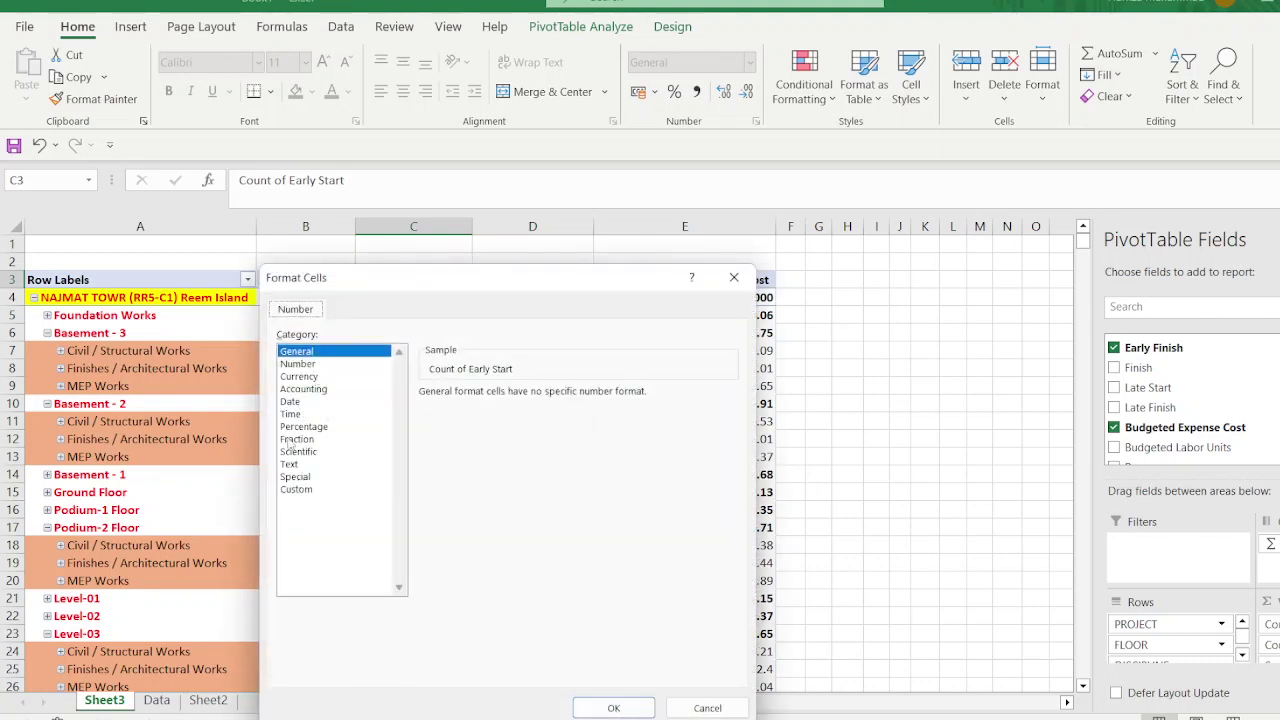
click(300, 490)
click(479, 413)
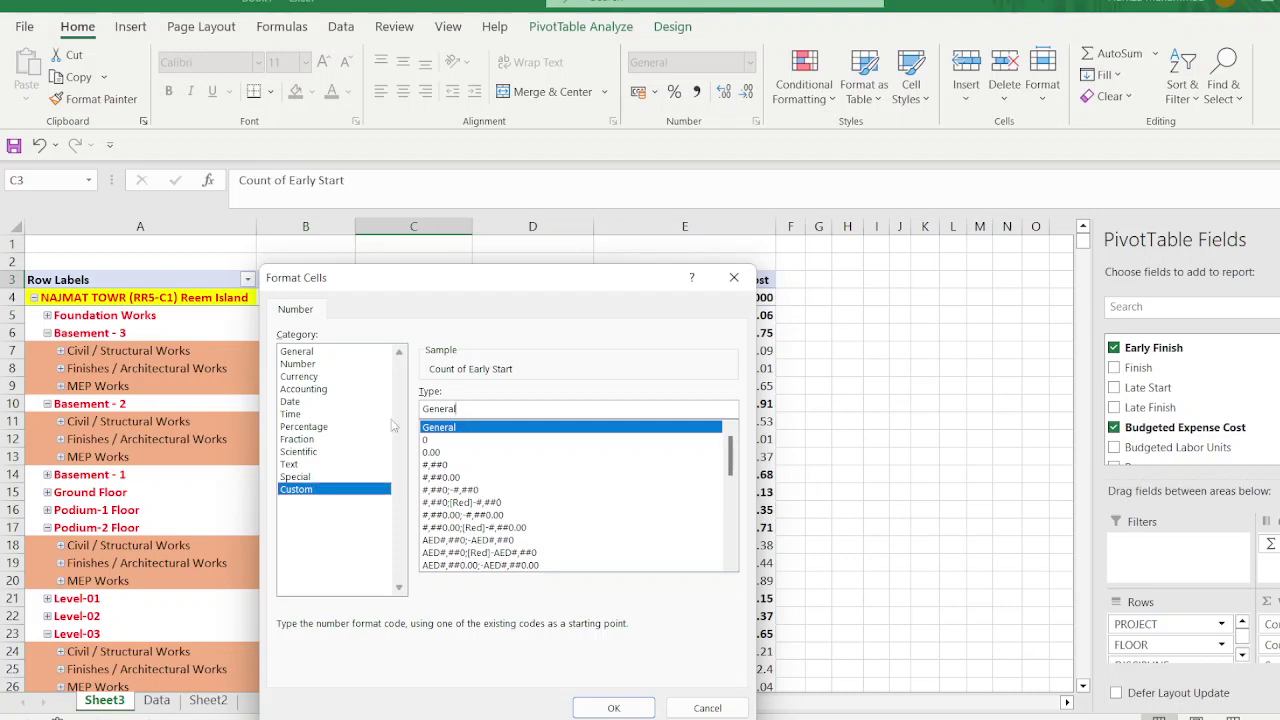
double_click(474, 407)
text(DDD, D)
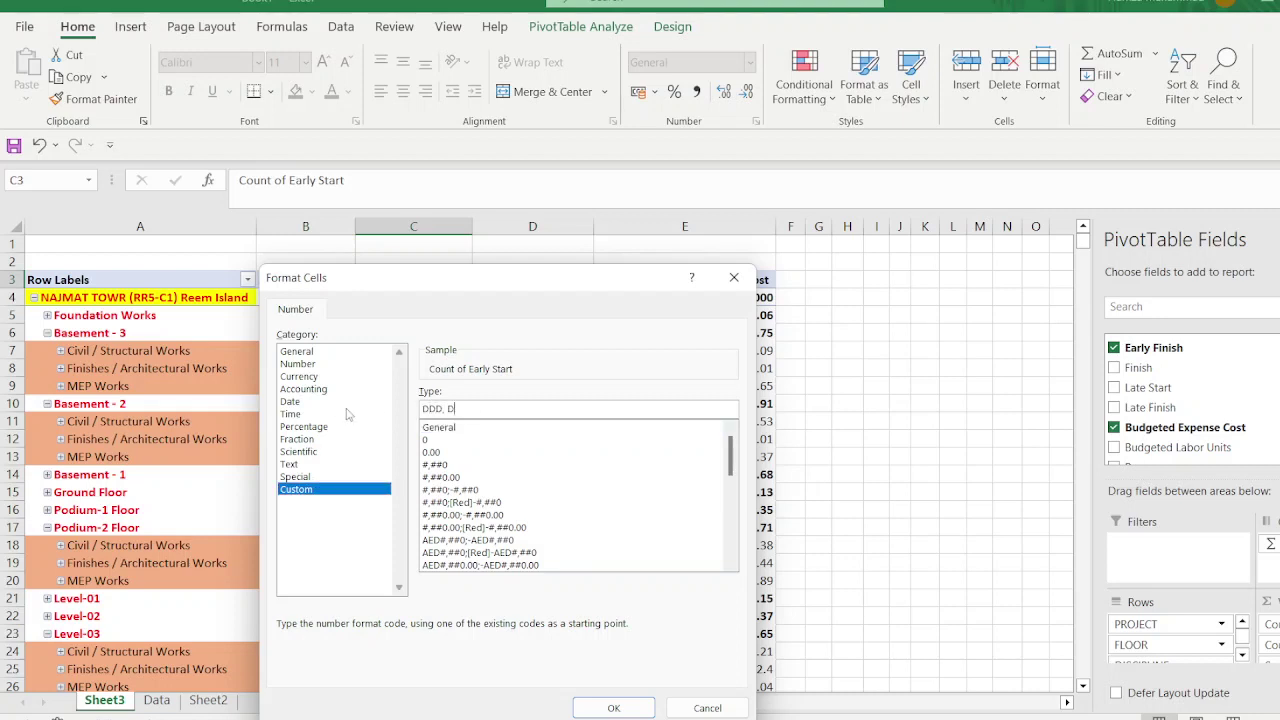
text(D-MMM-YY)
click(614, 708)
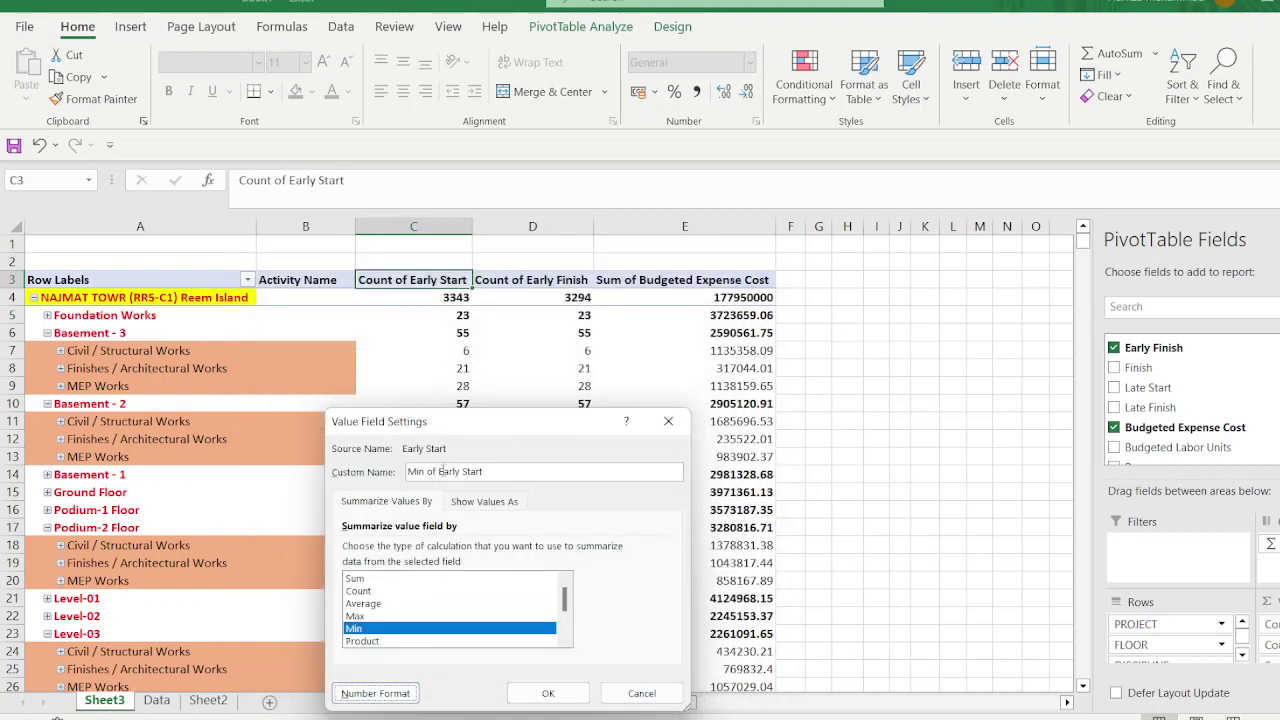
Step: Rename the Early Start value field as Early Start Date and apply its settings
drag(443, 472, 224, 471)
key(BackSpace)
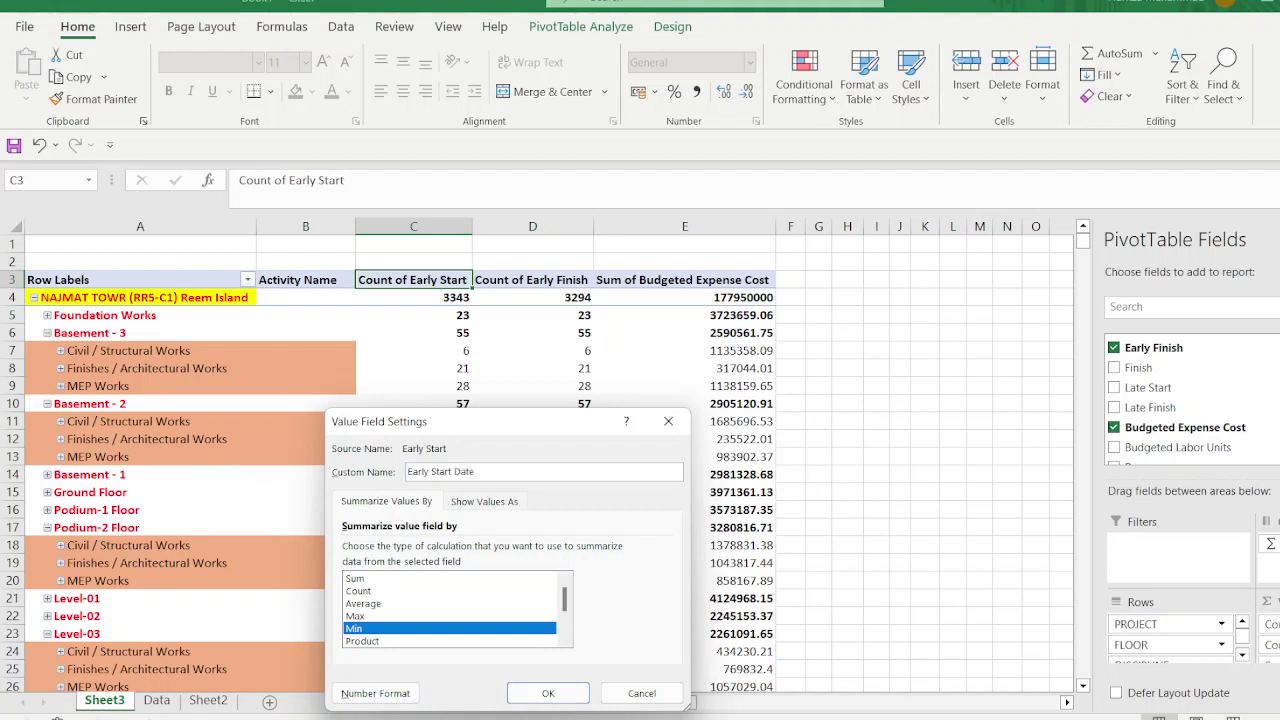
click(548, 693)
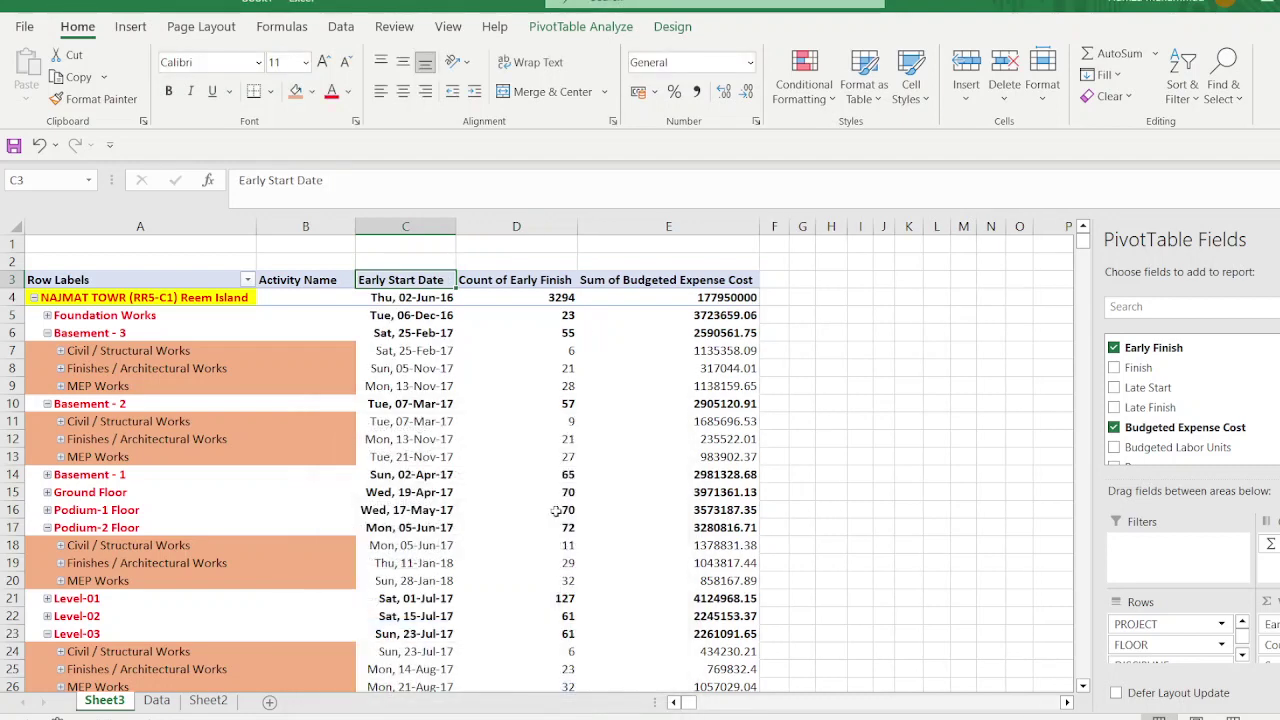
Step: Summarize the Early Finish values by Max and give them the custom number format ddd, dd-mmm-yy
right_click(518, 284)
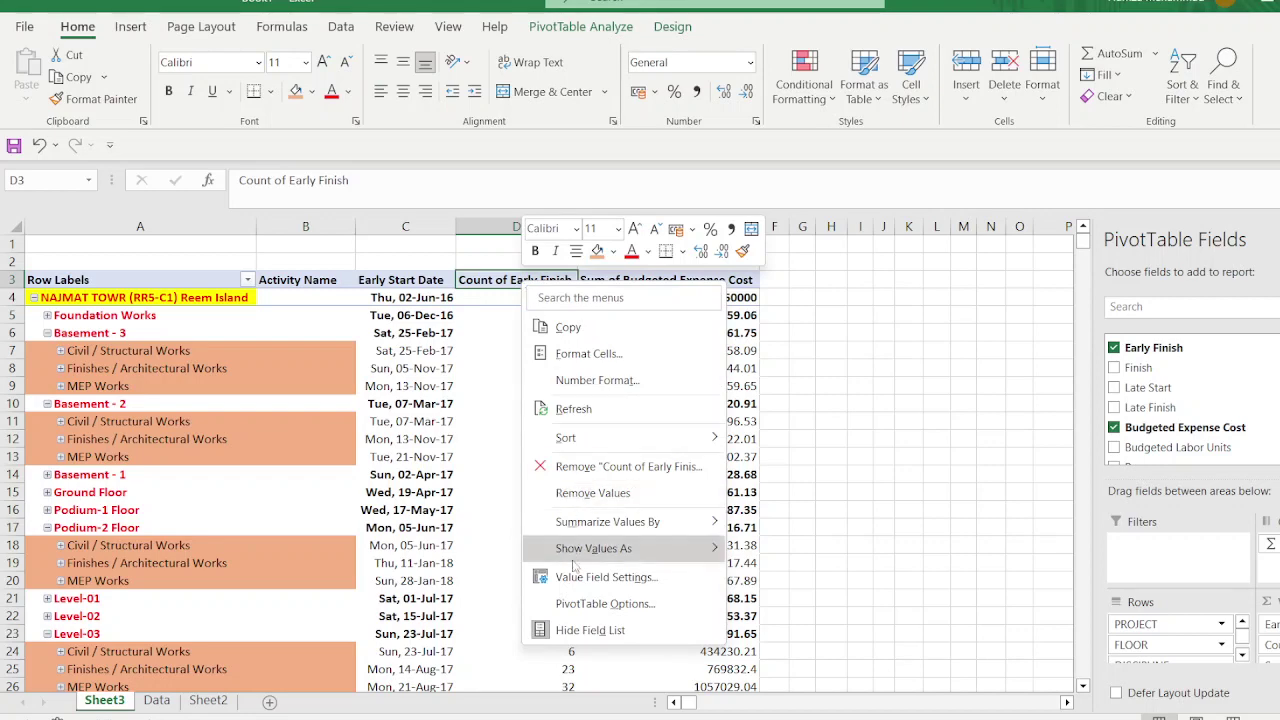
click(621, 591)
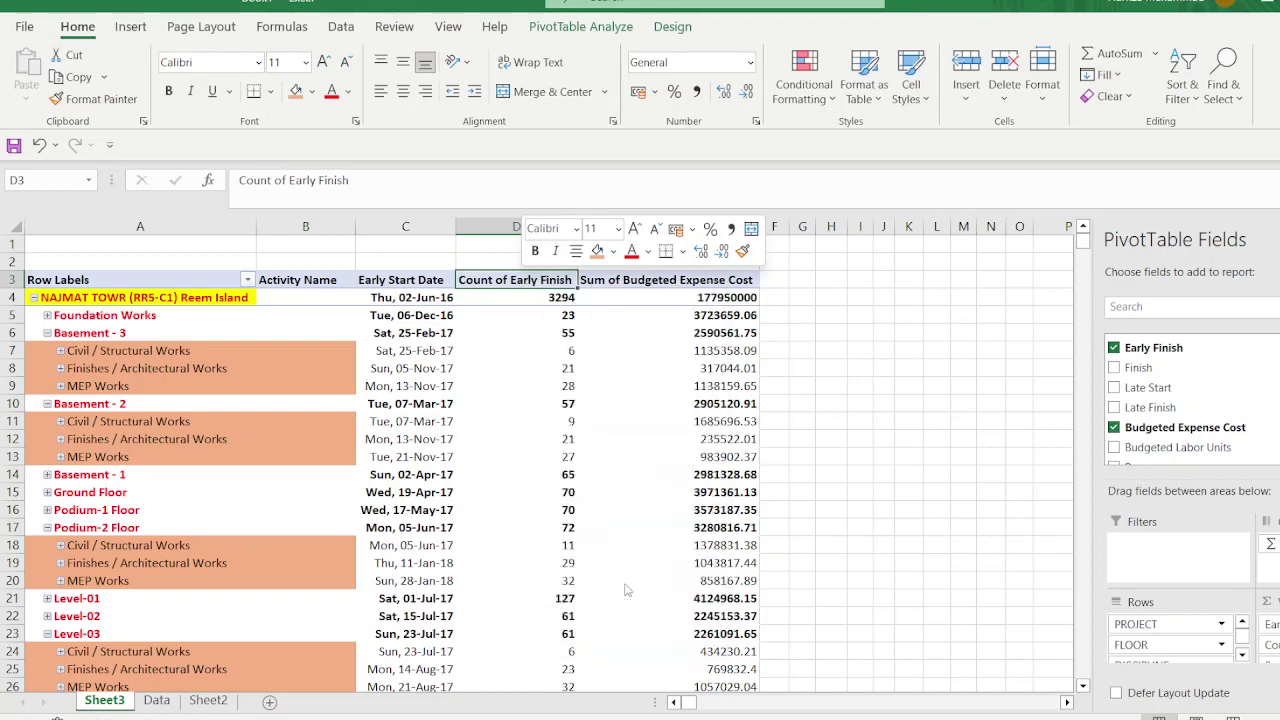
click(478, 628)
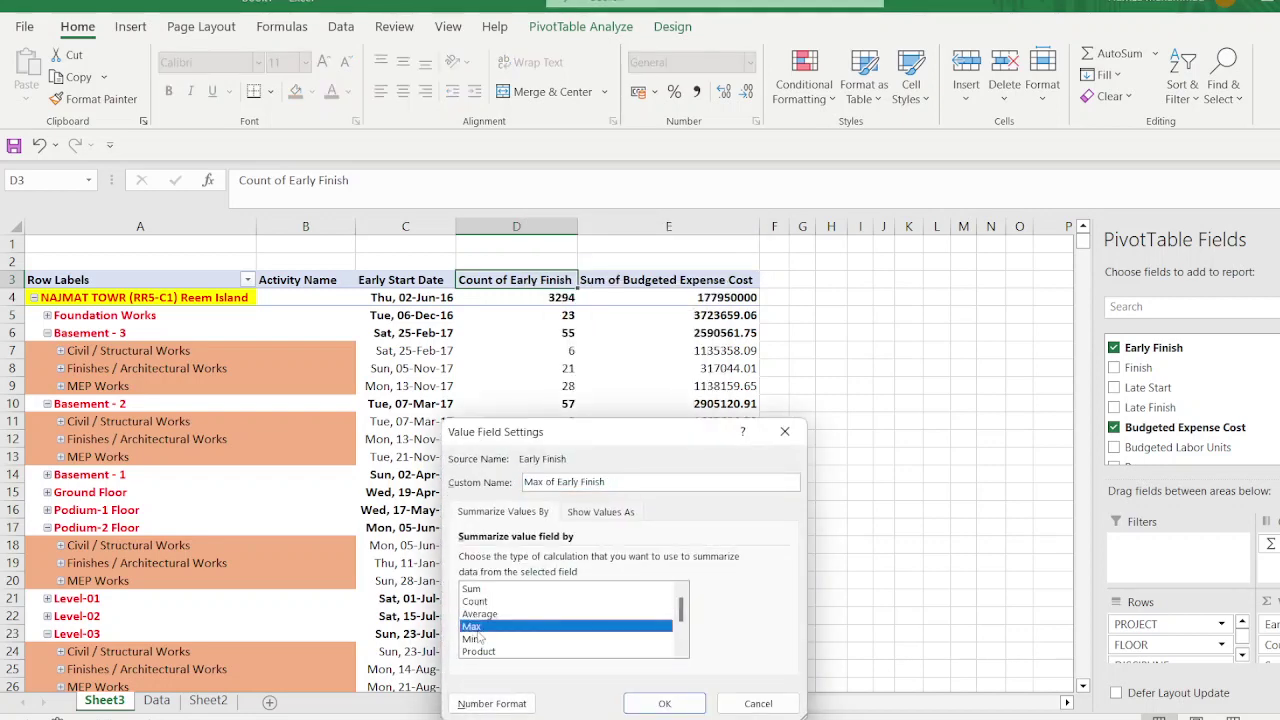
click(493, 703)
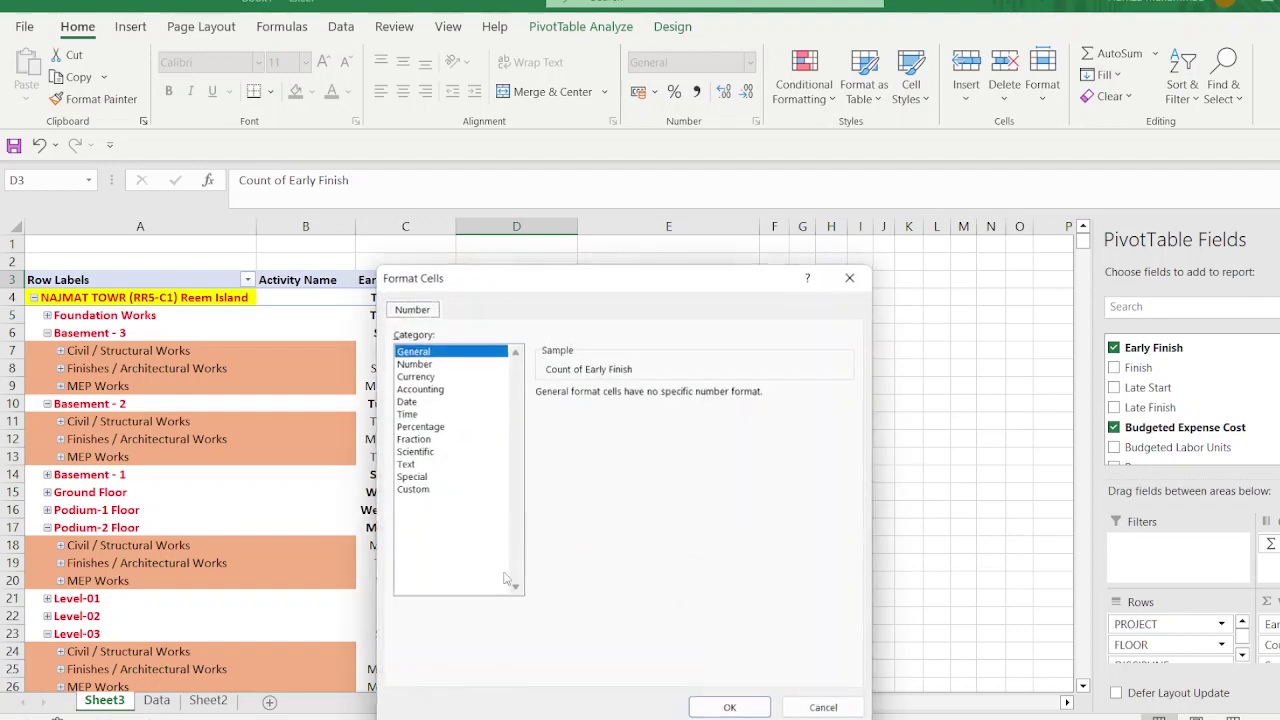
click(427, 490)
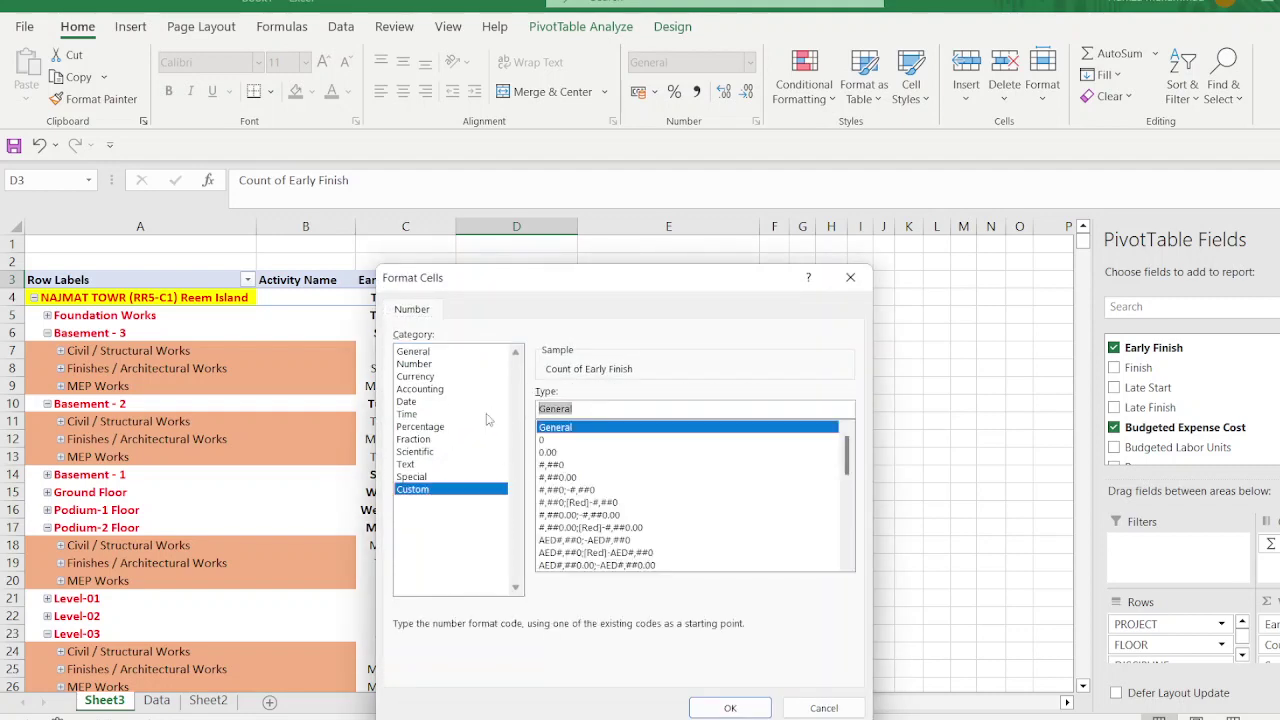
text(dd)
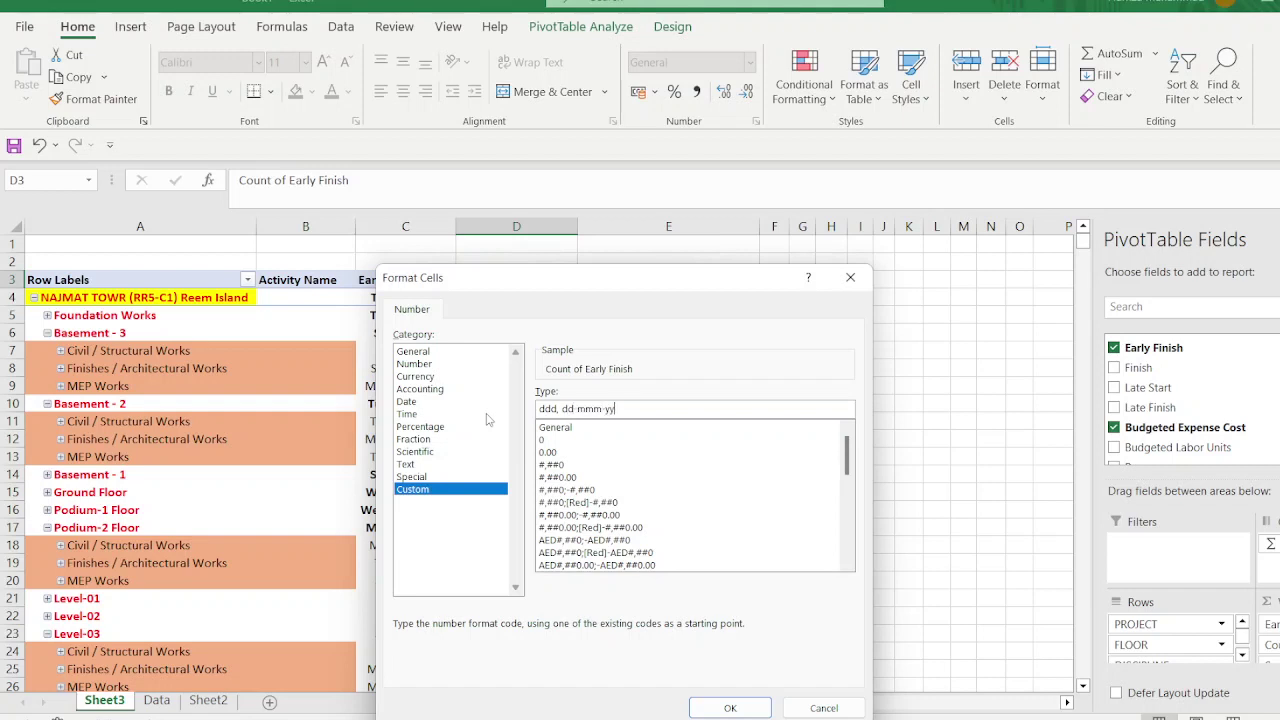
text(d, dd mmm yy)
click(730, 708)
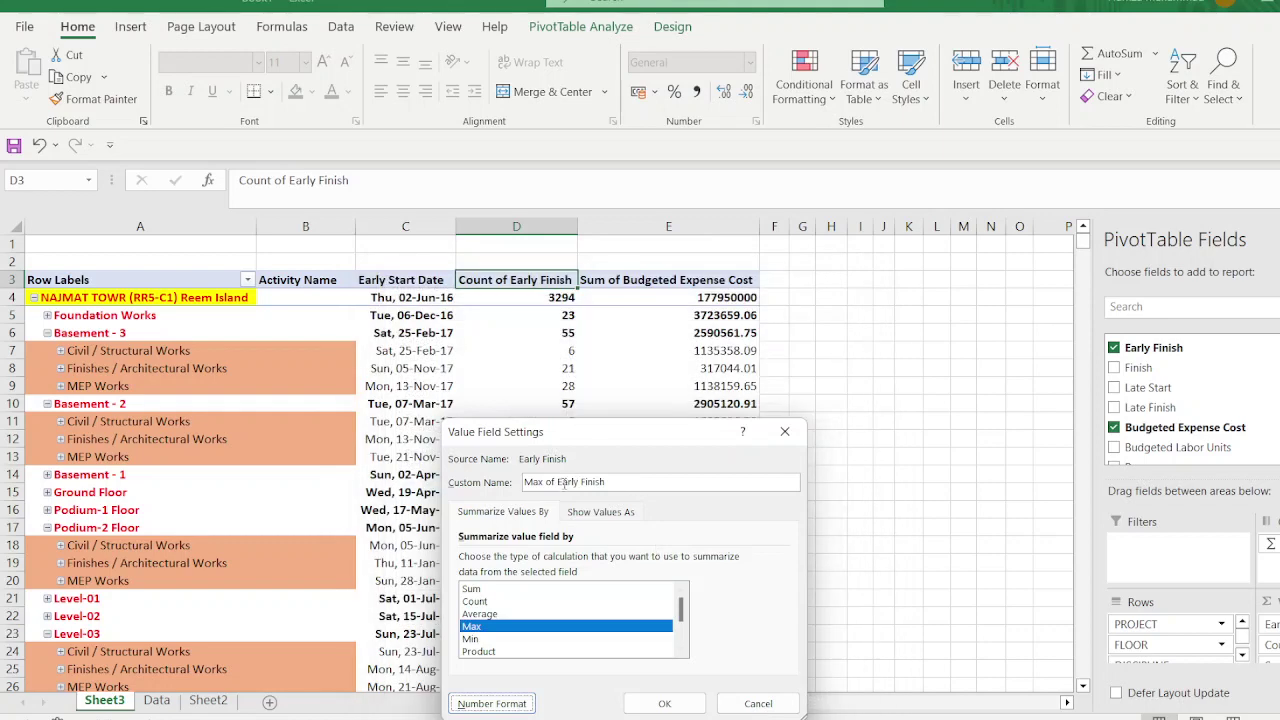
Step: Rename the Early Finish value field as Early Finish Date and apply its settings
drag(561, 481, 492, 469)
key(BackSpace)
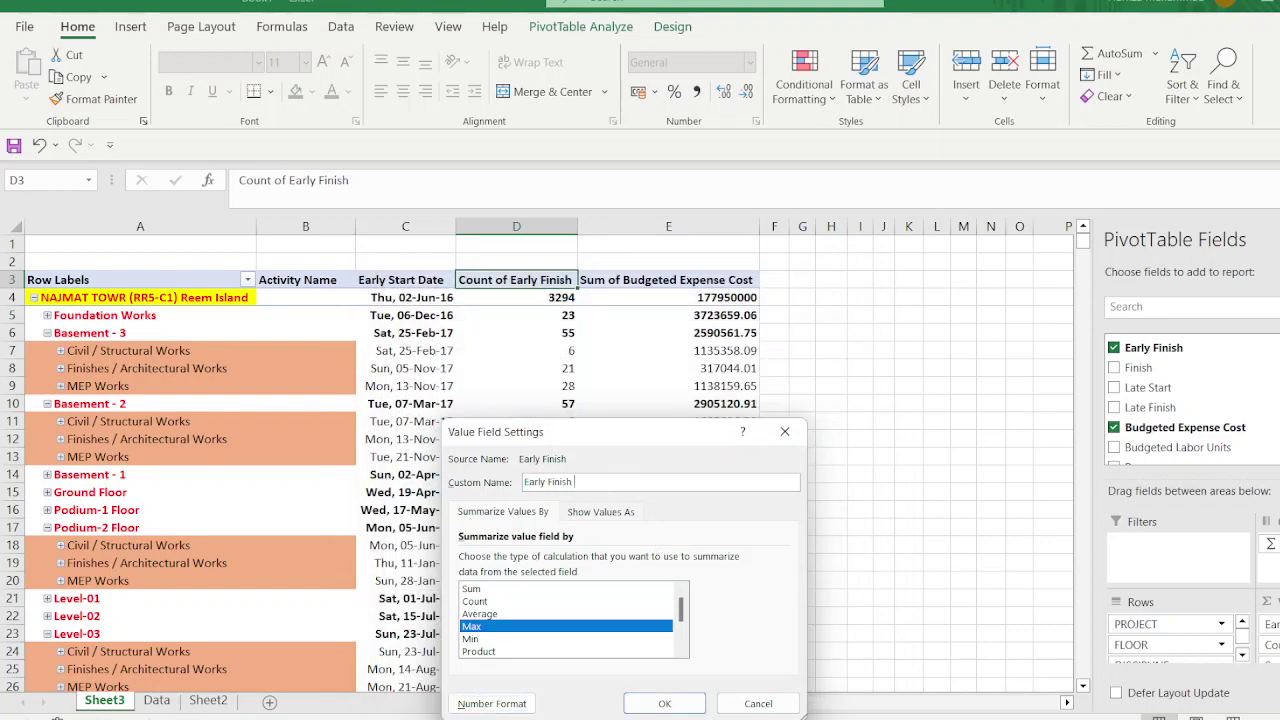
click(664, 703)
Step: Rename the Sum of Budgeted Expense Cost value field as Budgeted Expense Cost Value and apply its settings
click(708, 283)
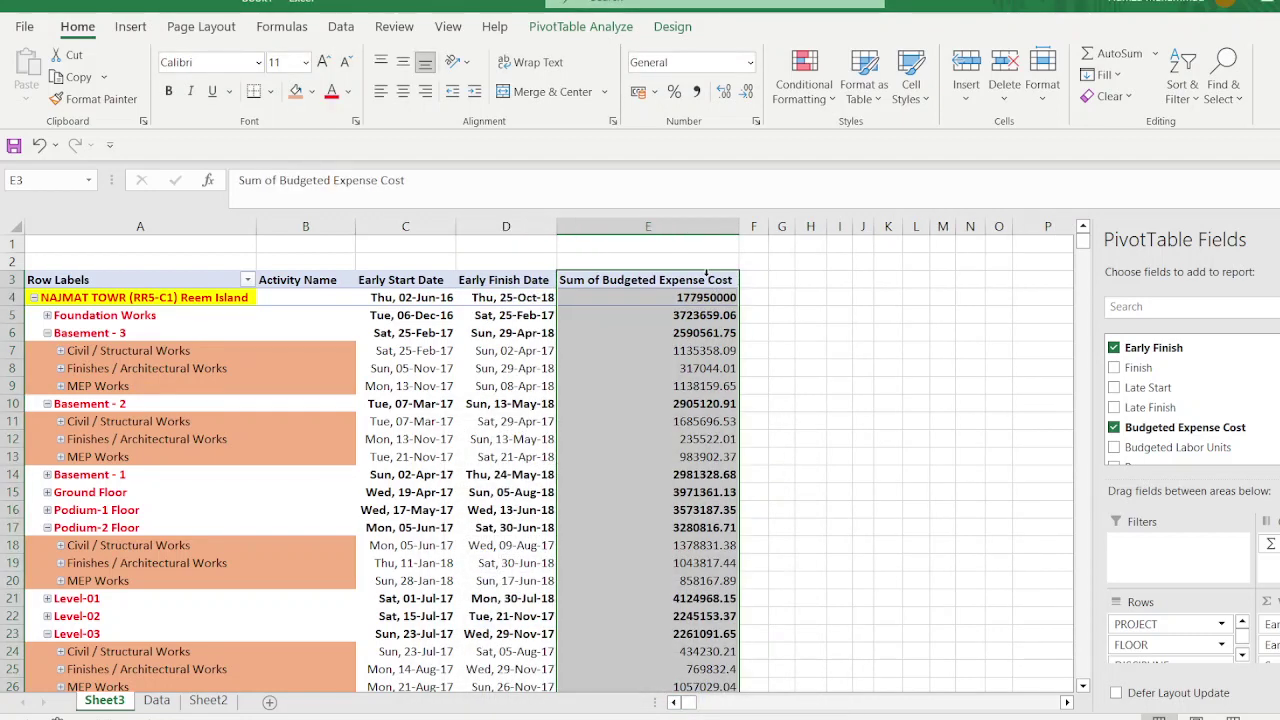
right_click(708, 283)
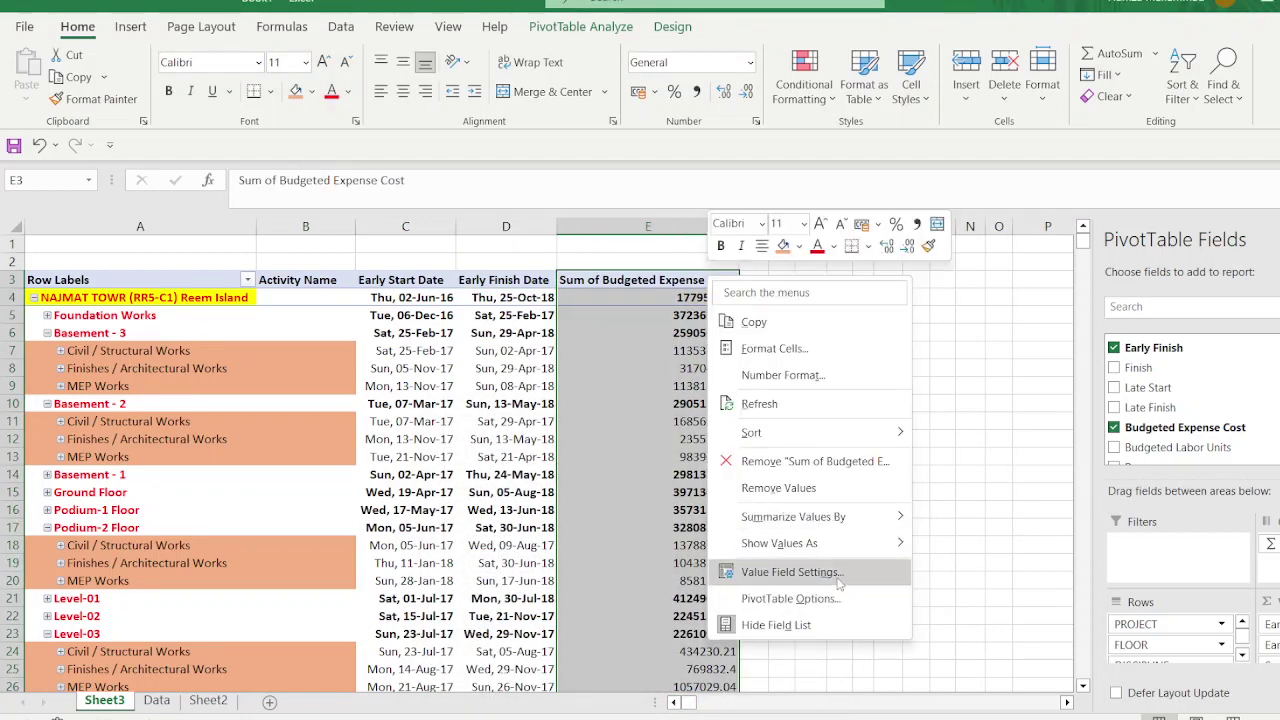
click(790, 572)
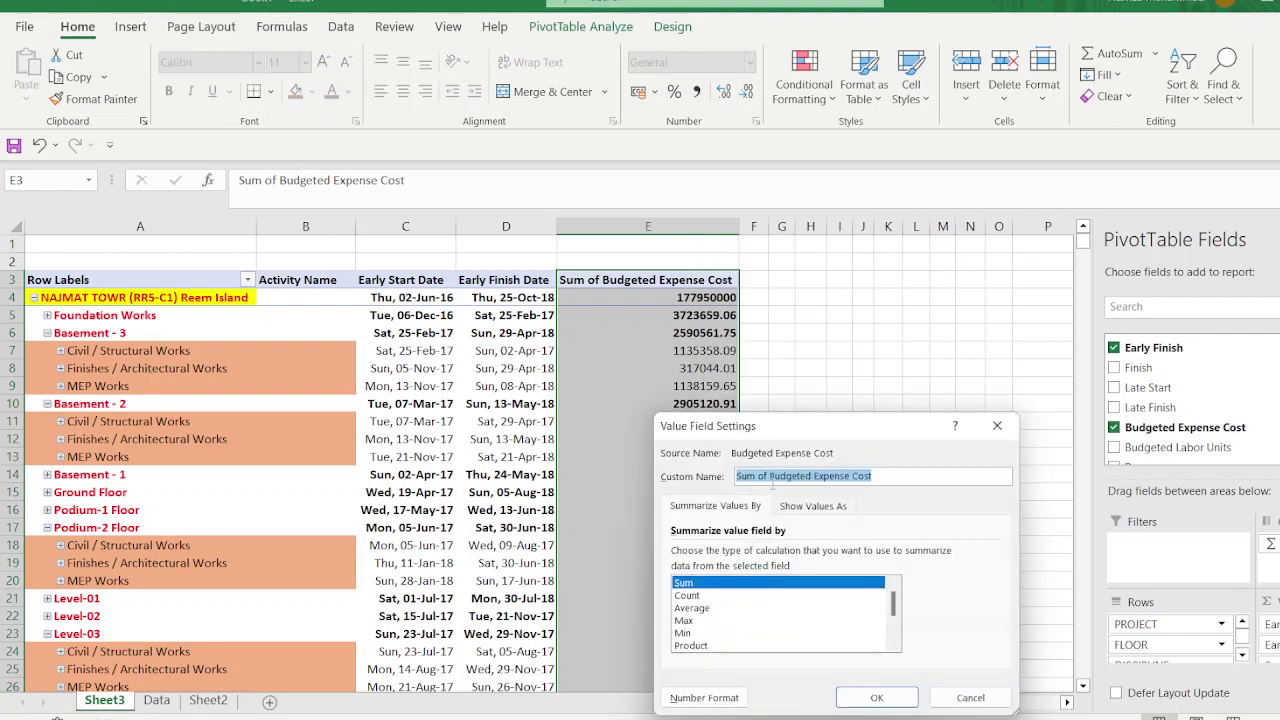
drag(768, 476, 531, 478)
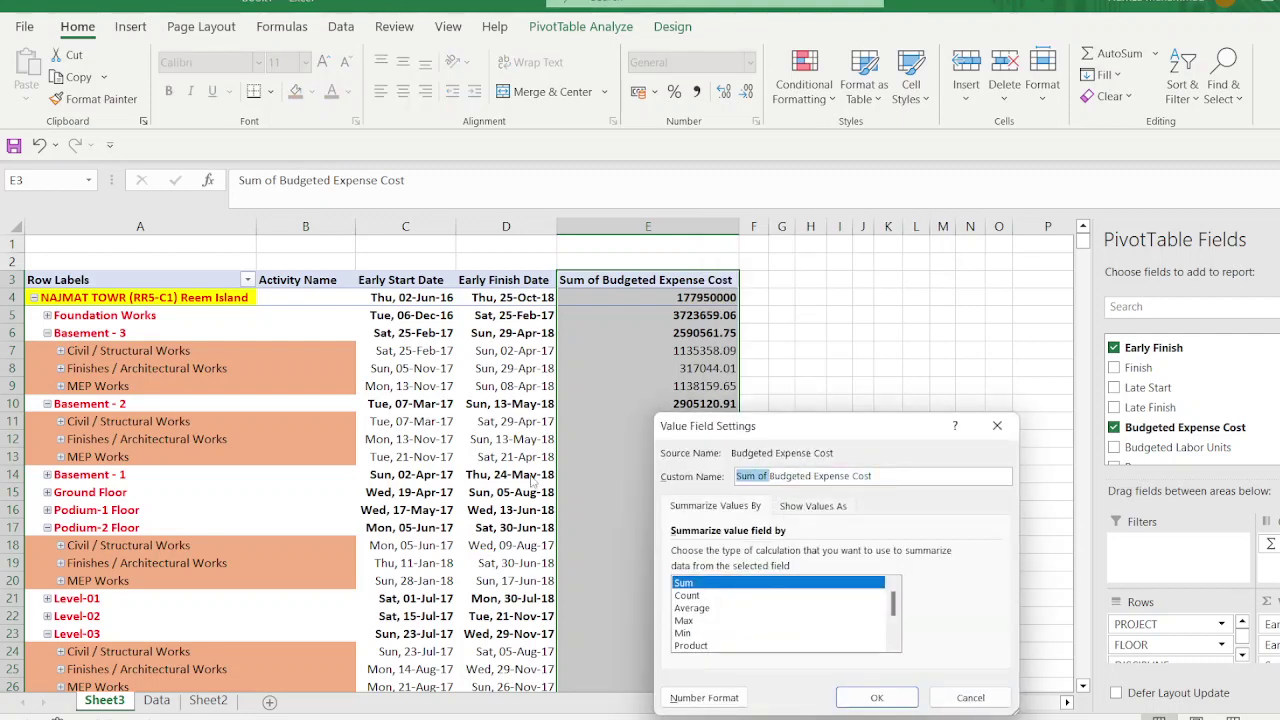
key(BackSpace)
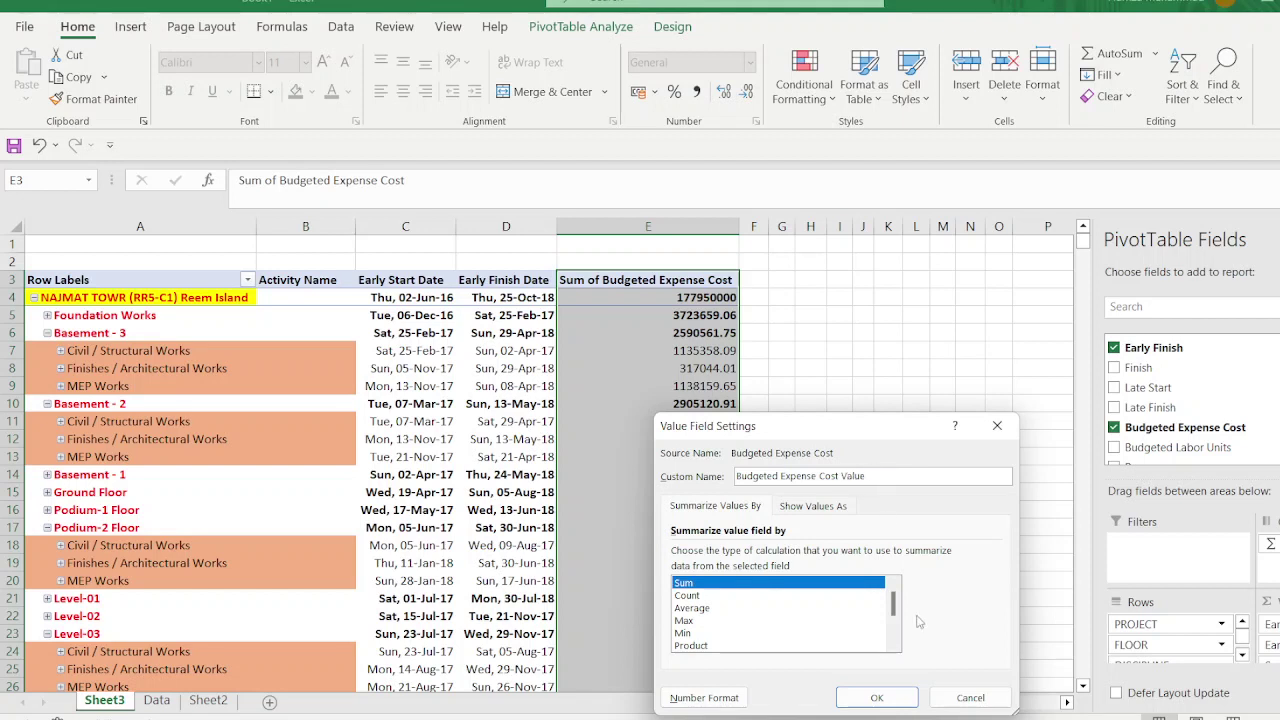
click(877, 699)
click(885, 599)
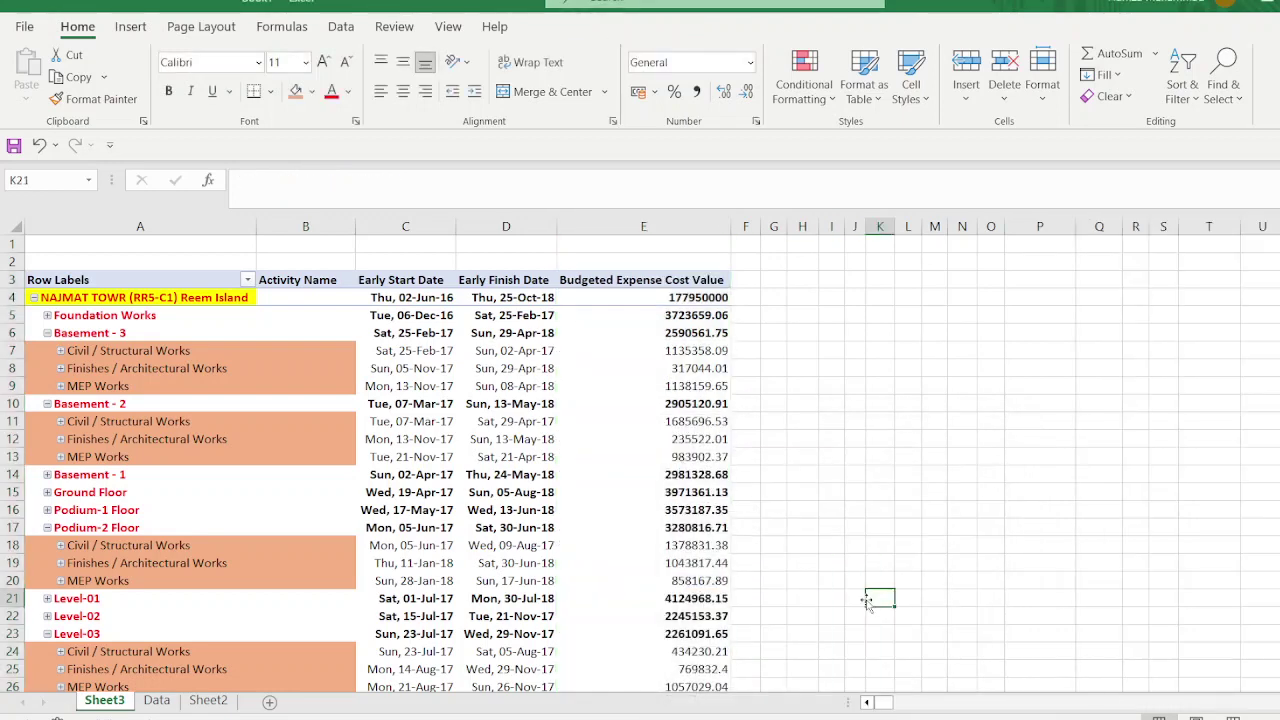
Step: Review the PivotTable's rows down to the upper levels, its row label filter options and the list of available fields
scroll(712, 545, down, 12)
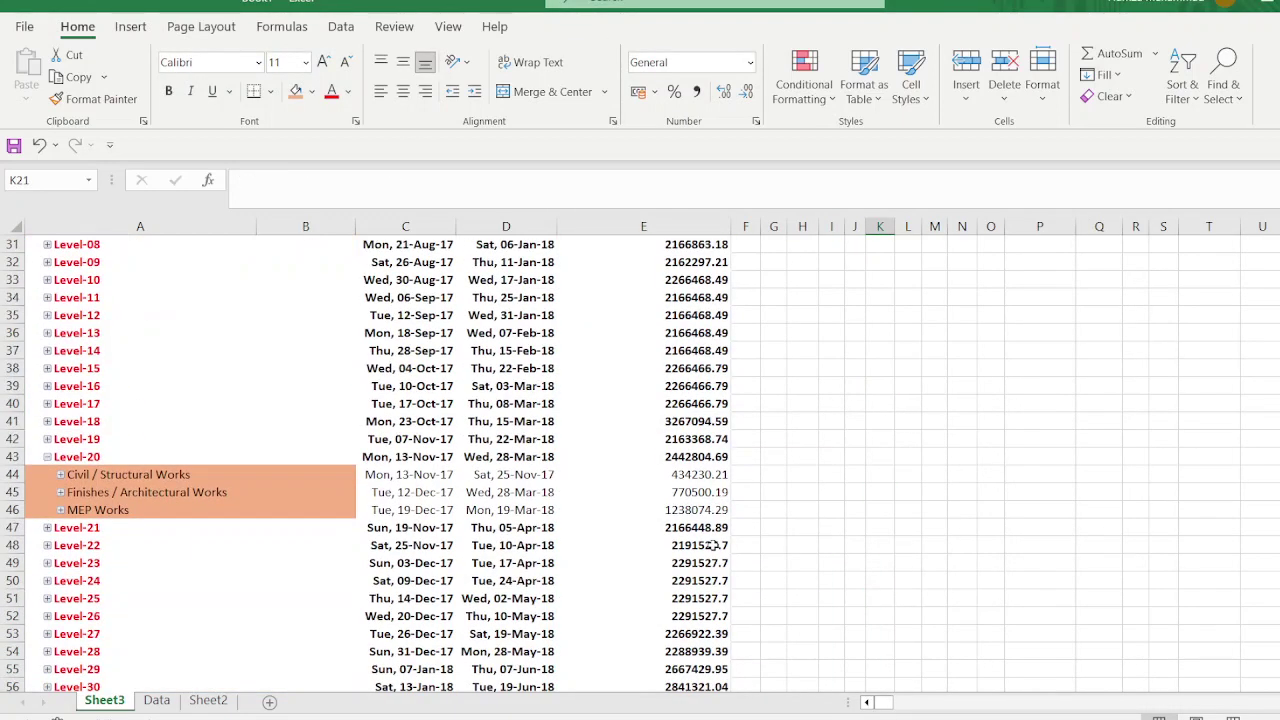
scroll(712, 545, up, 12)
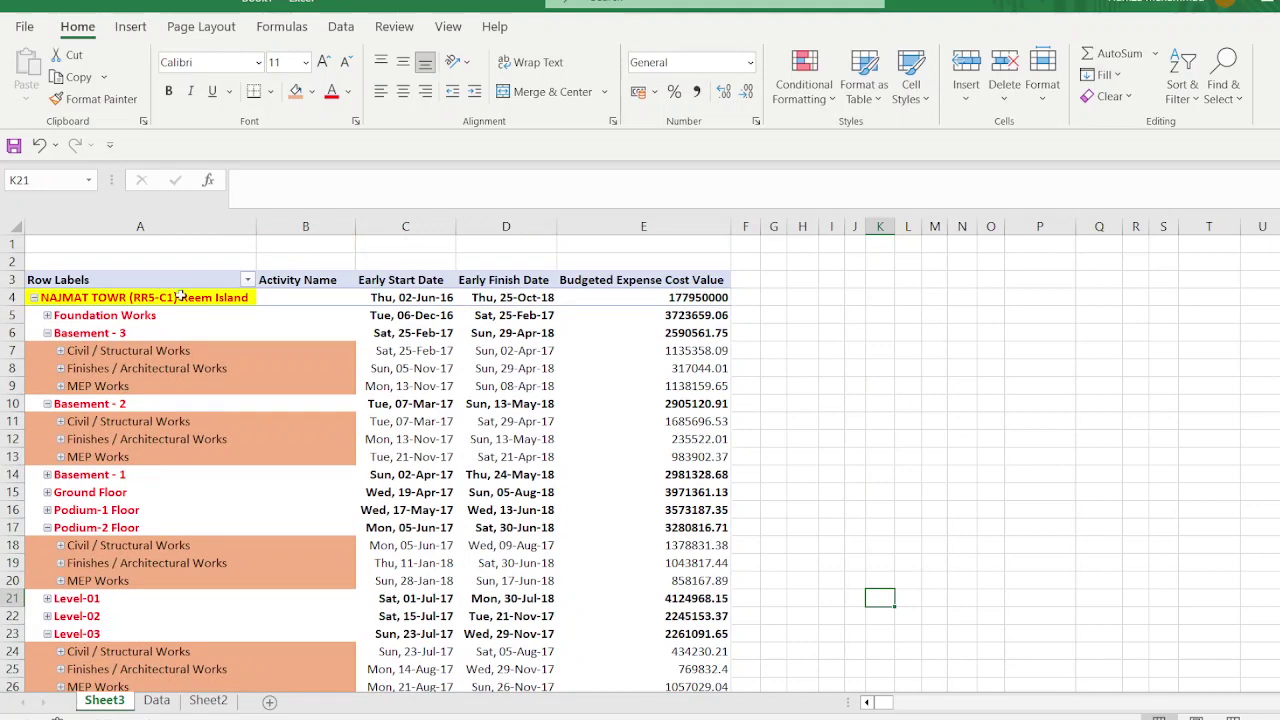
click(247, 281)
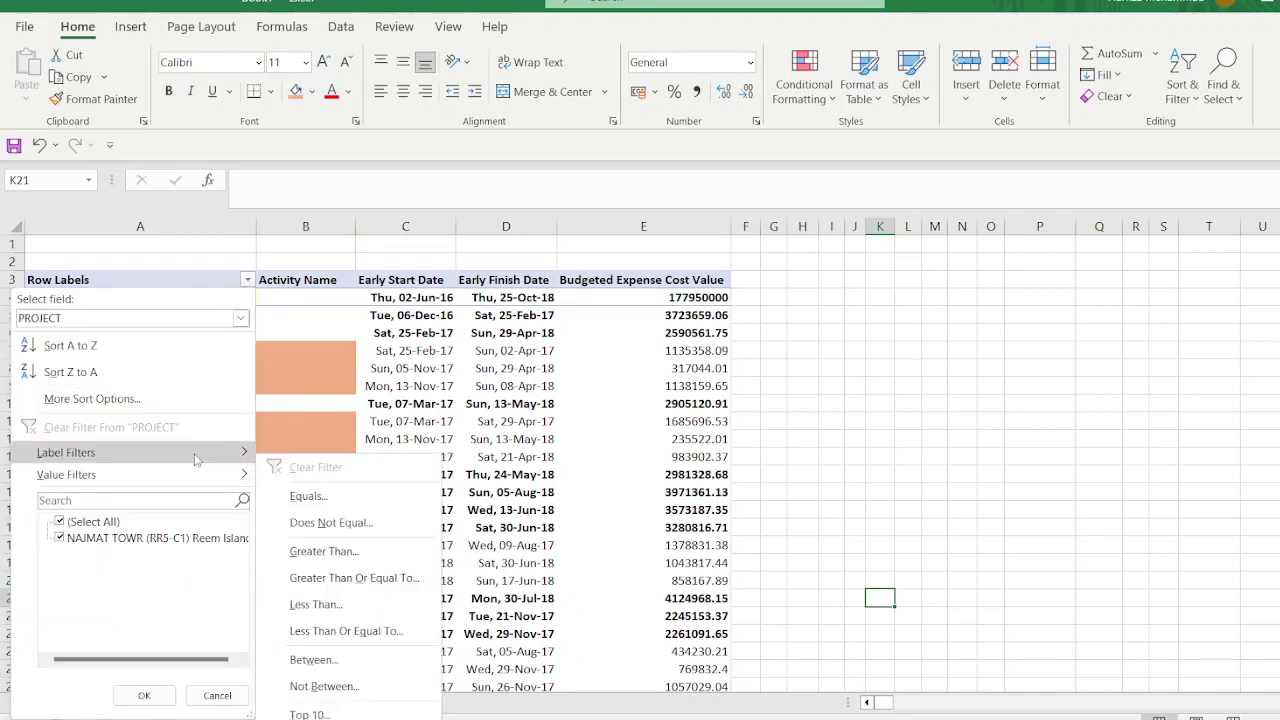
click(668, 494)
mouse_move(669, 496)
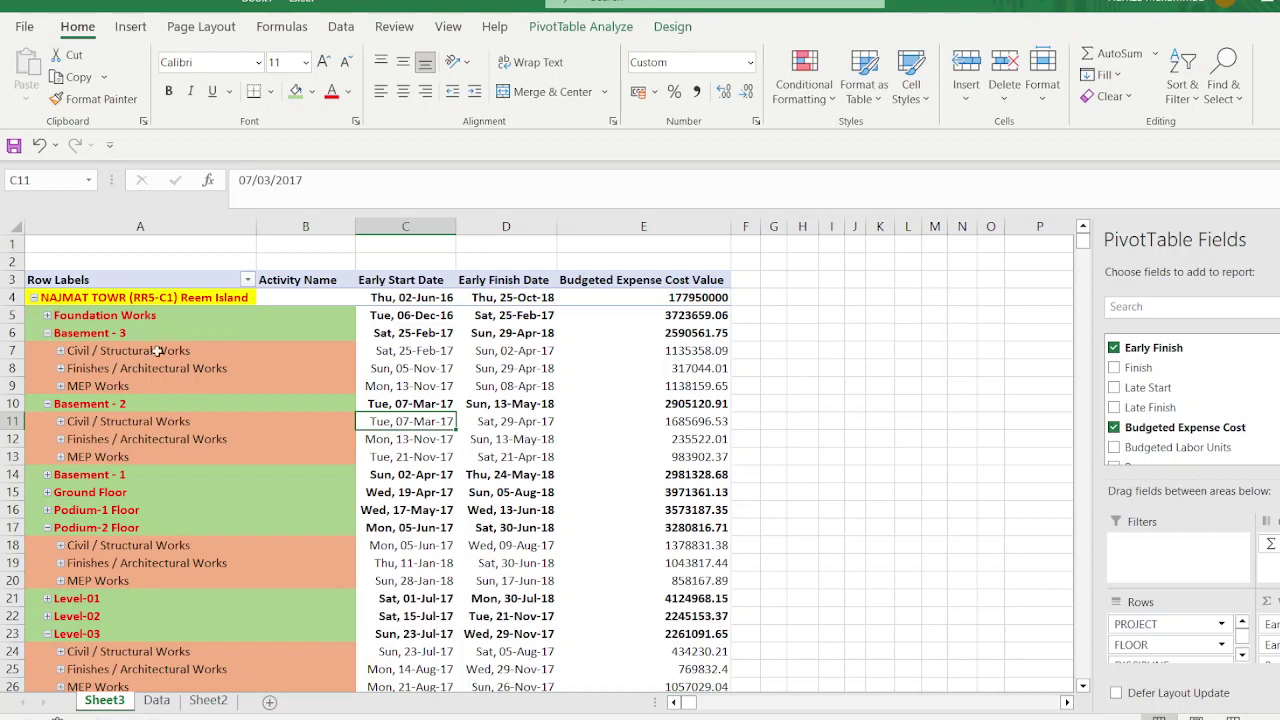
scroll(1180, 398, up, 2)
scroll(1180, 398, down, 2)
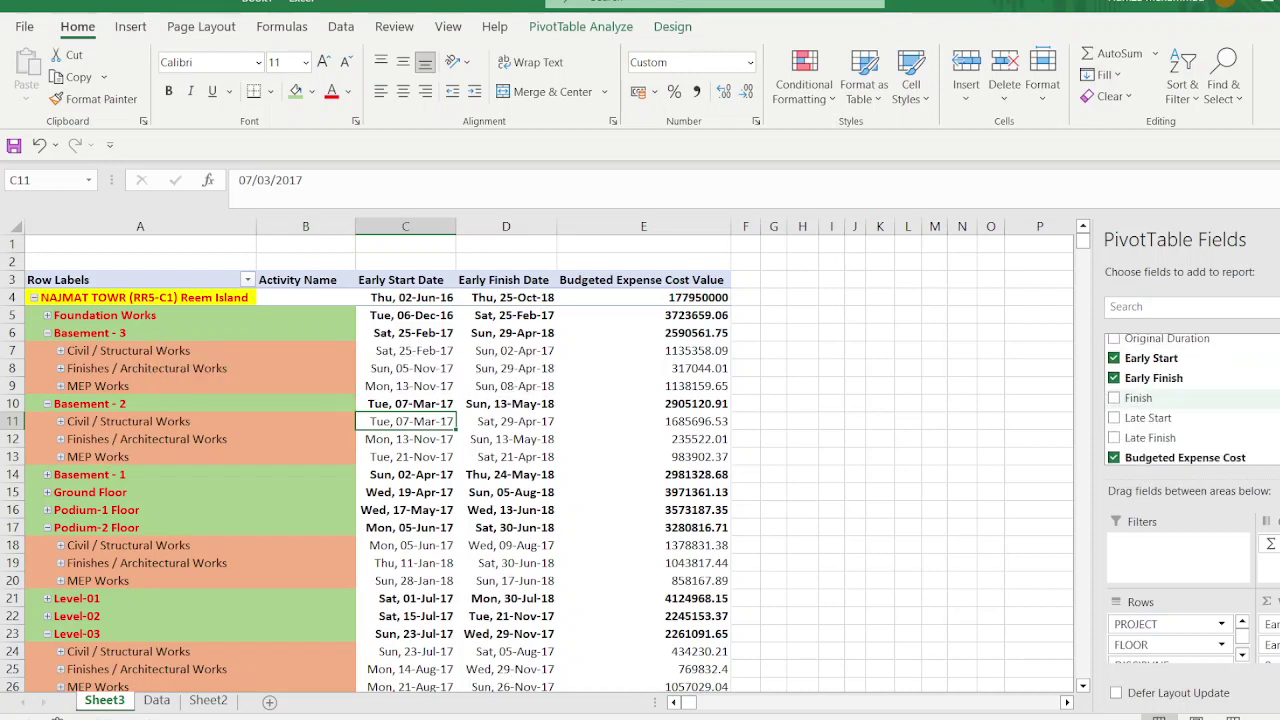
scroll(1180, 395, down, 3)
scroll(1180, 400, down, 2)
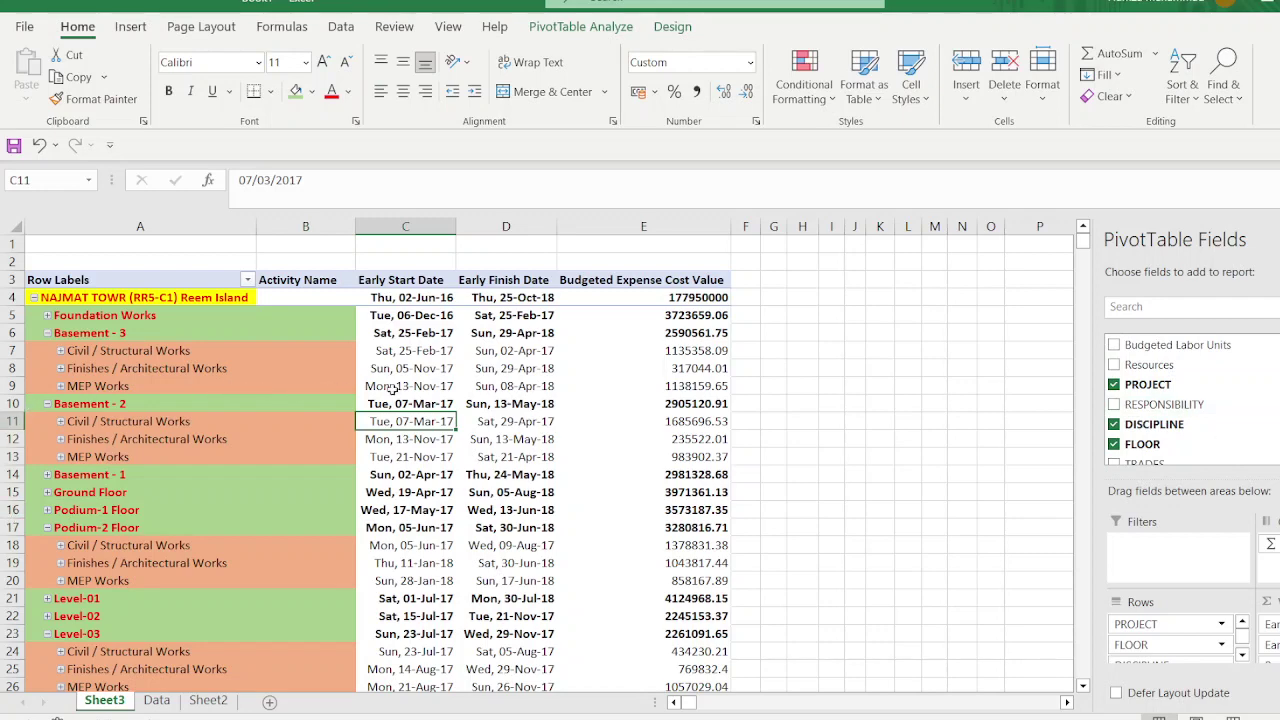
scroll(504, 432, down, 4)
scroll(505, 437, up, 3)
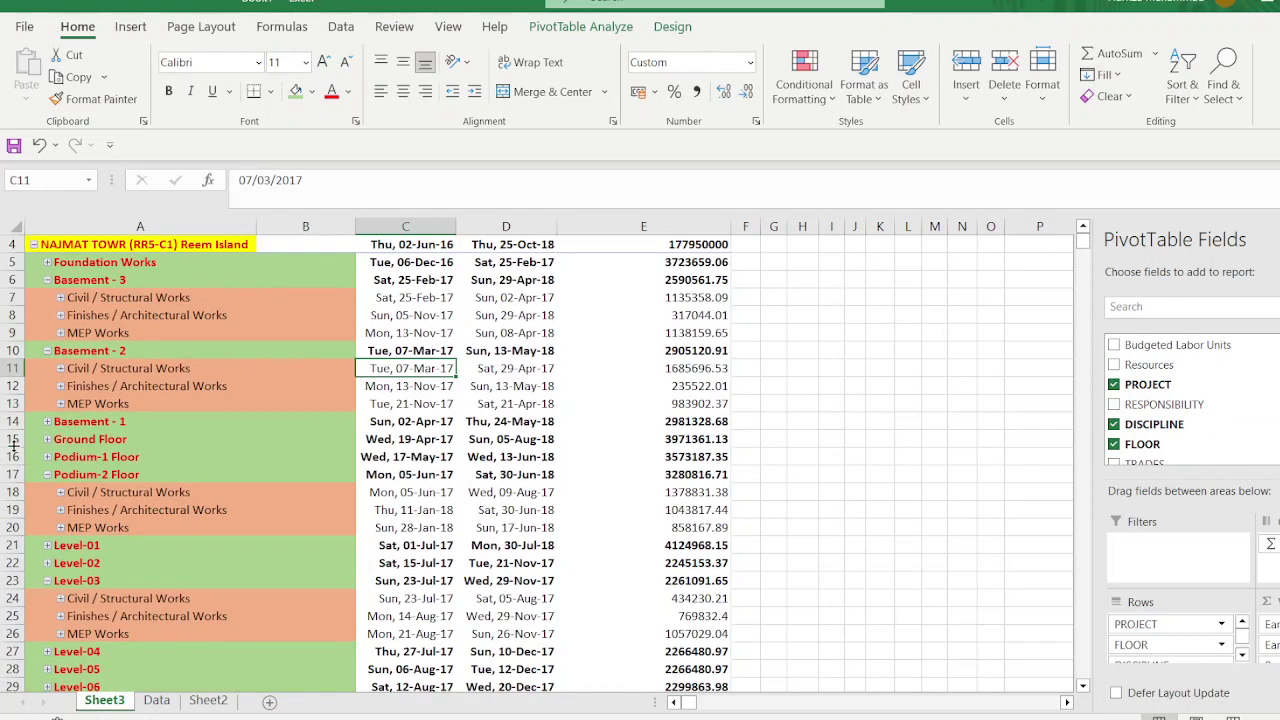
scroll(430, 468, up, 1)
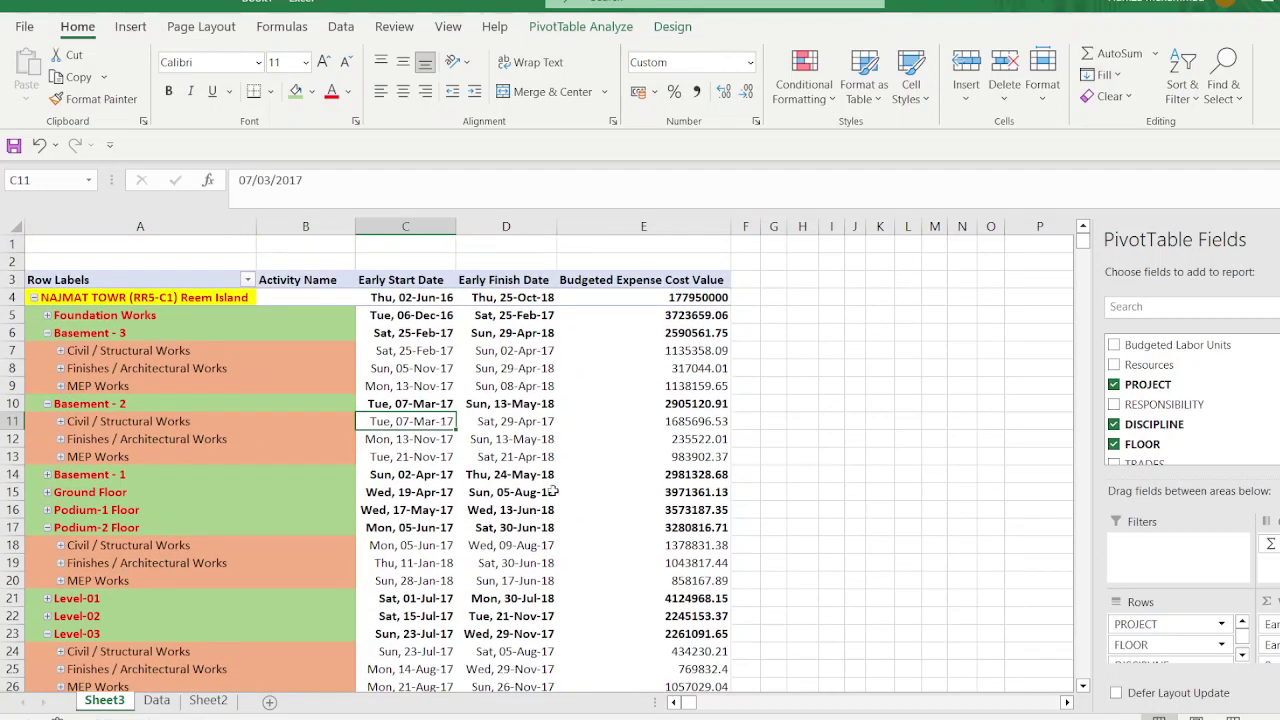
Step: Enter the headers Activity ID in A2 and Activity Name in B2, above the PivotTable's own header row
click(194, 260)
text(A)
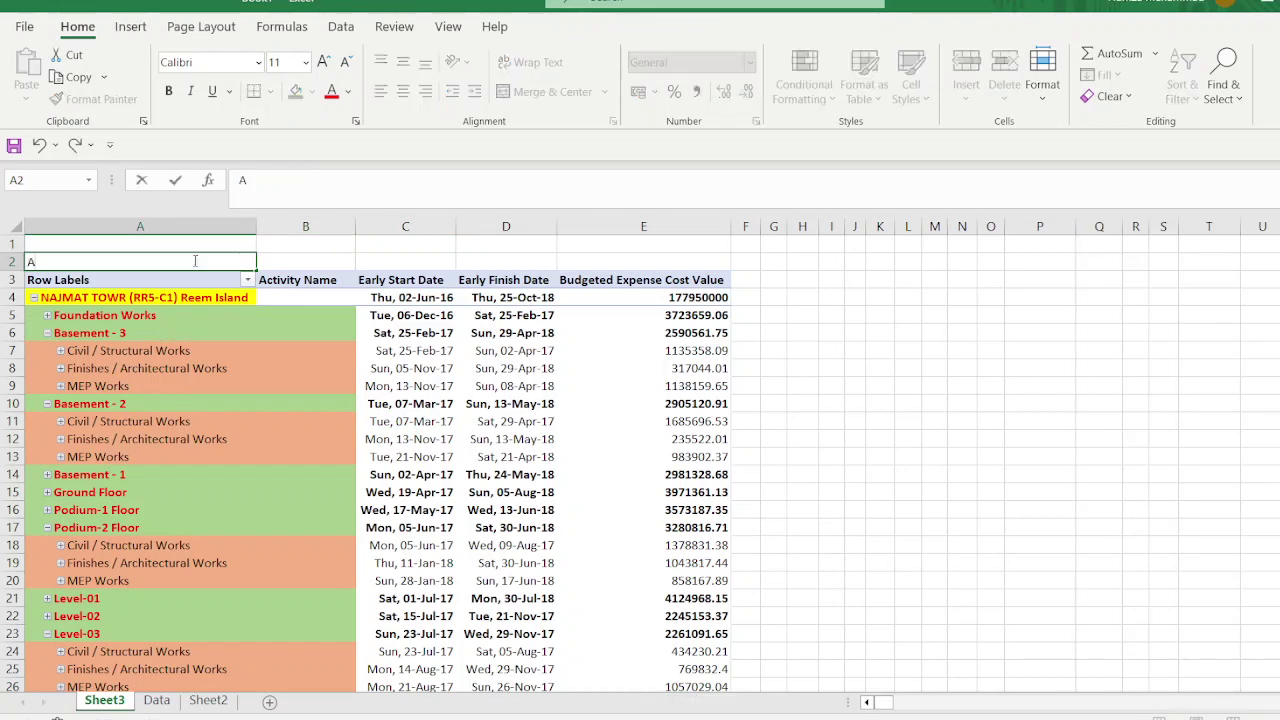
text(ctivity ID)
key(Tab)
text(A)
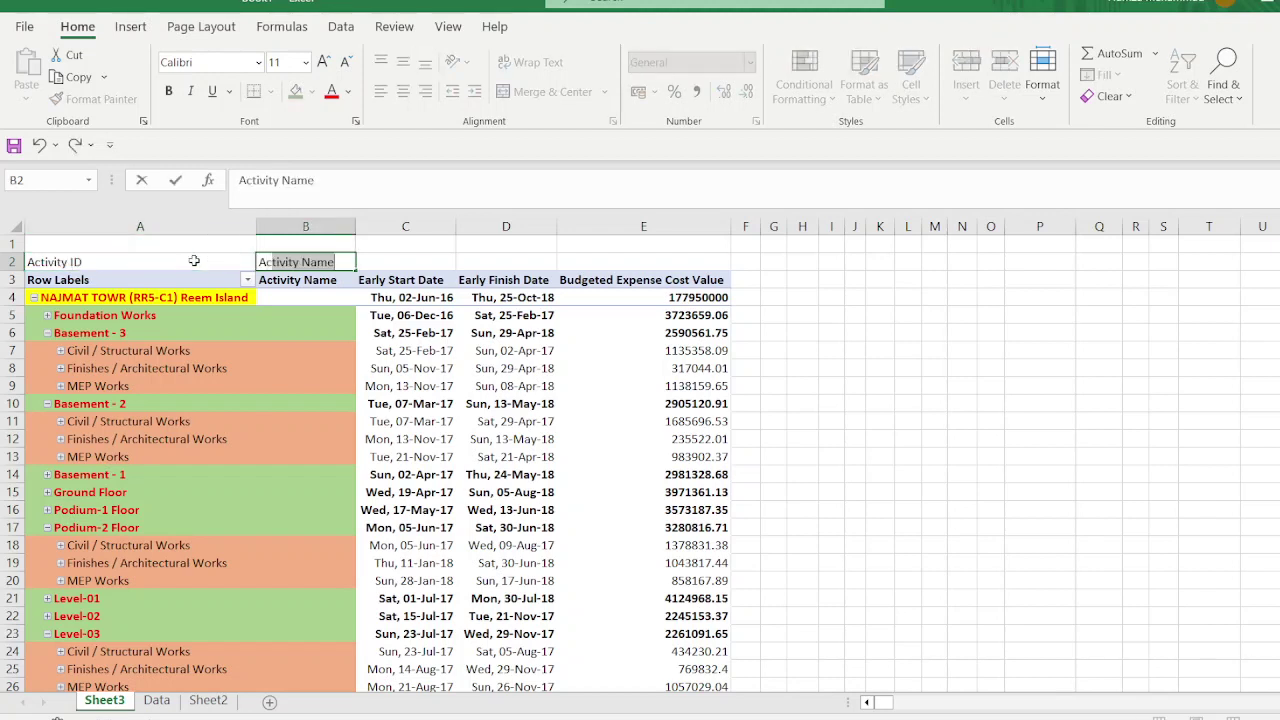
text(c)
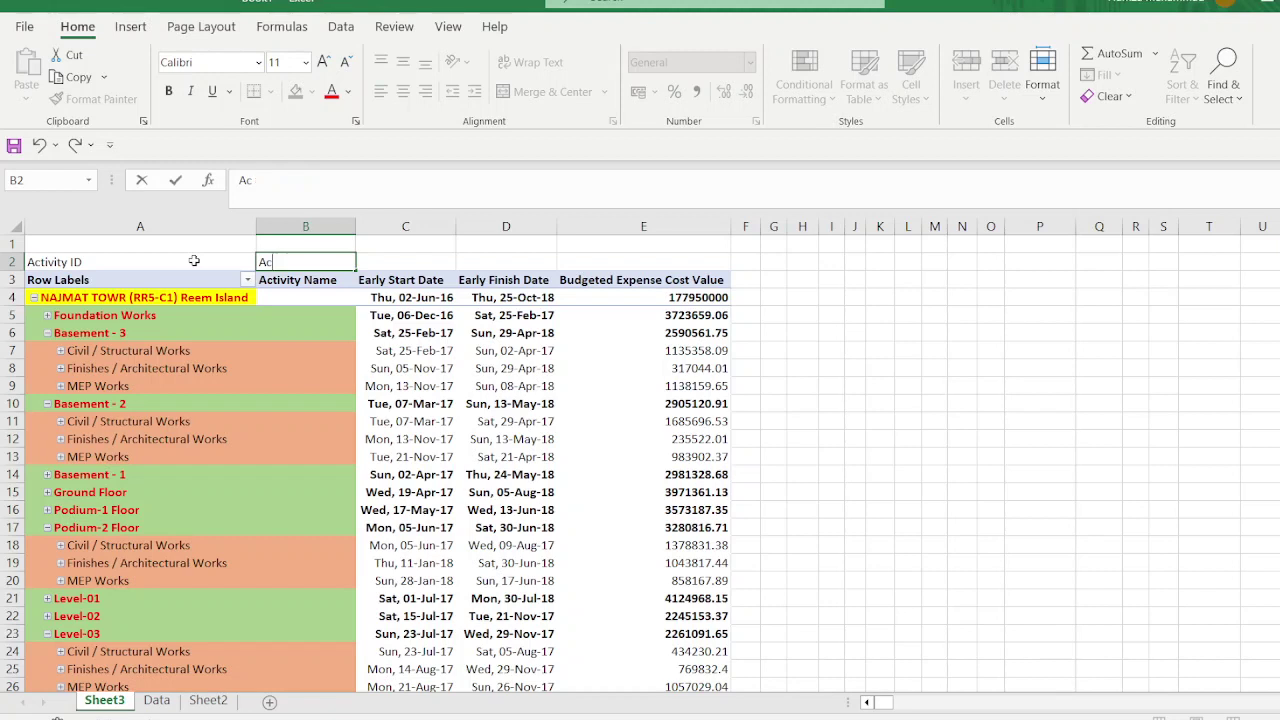
text(+tivity Name)
click(194, 261)
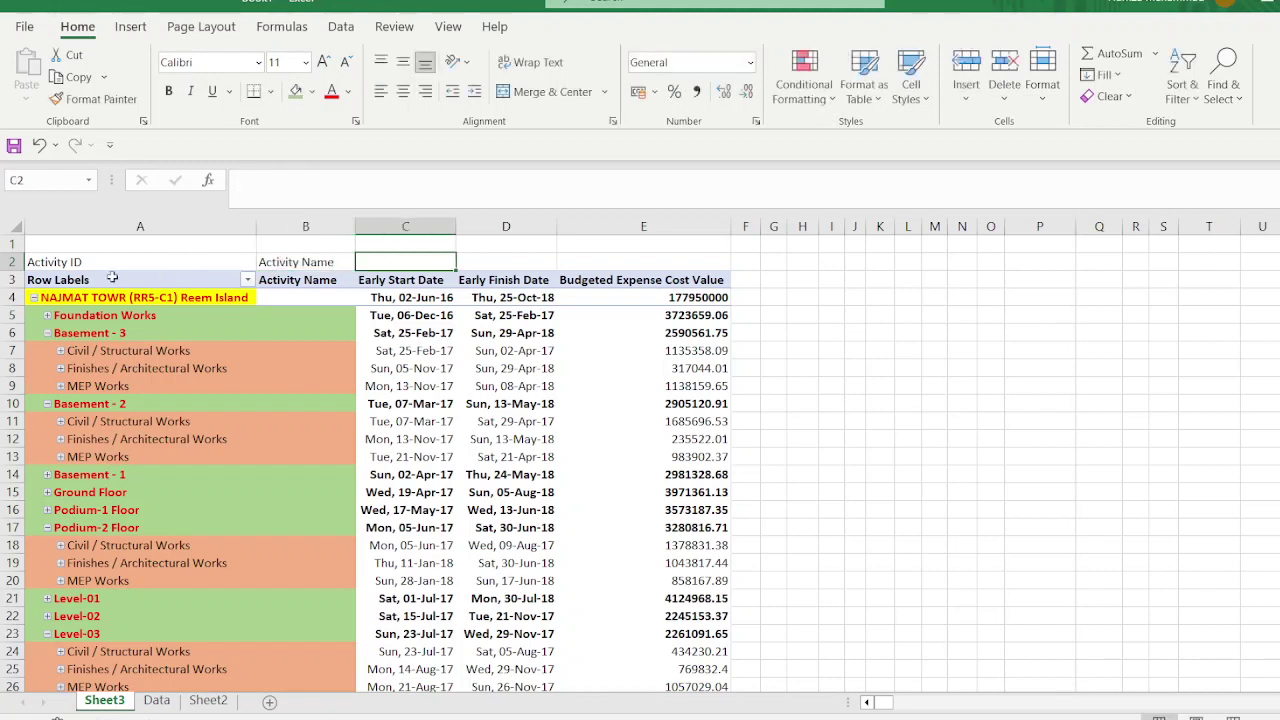
Step: Add filters to row 2 and filter the Activity ID column by the orange fill color of the discipline rows
click(13, 262)
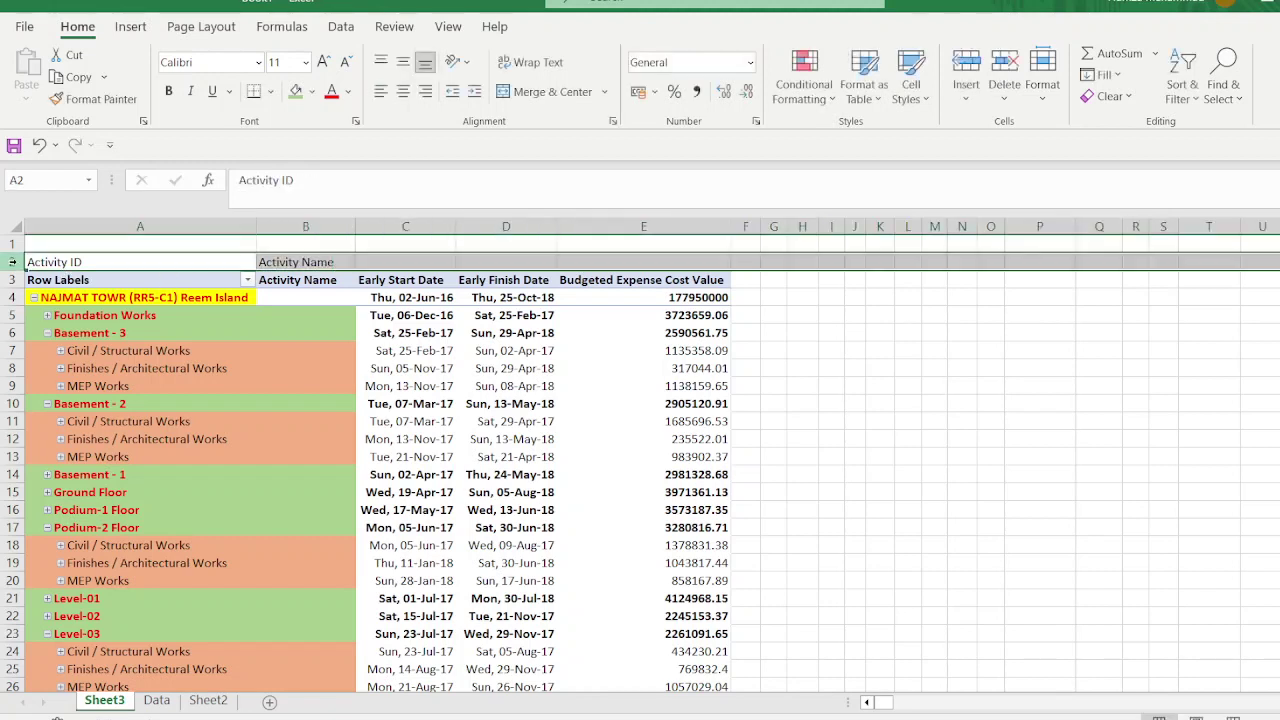
click(1186, 90)
click(1228, 208)
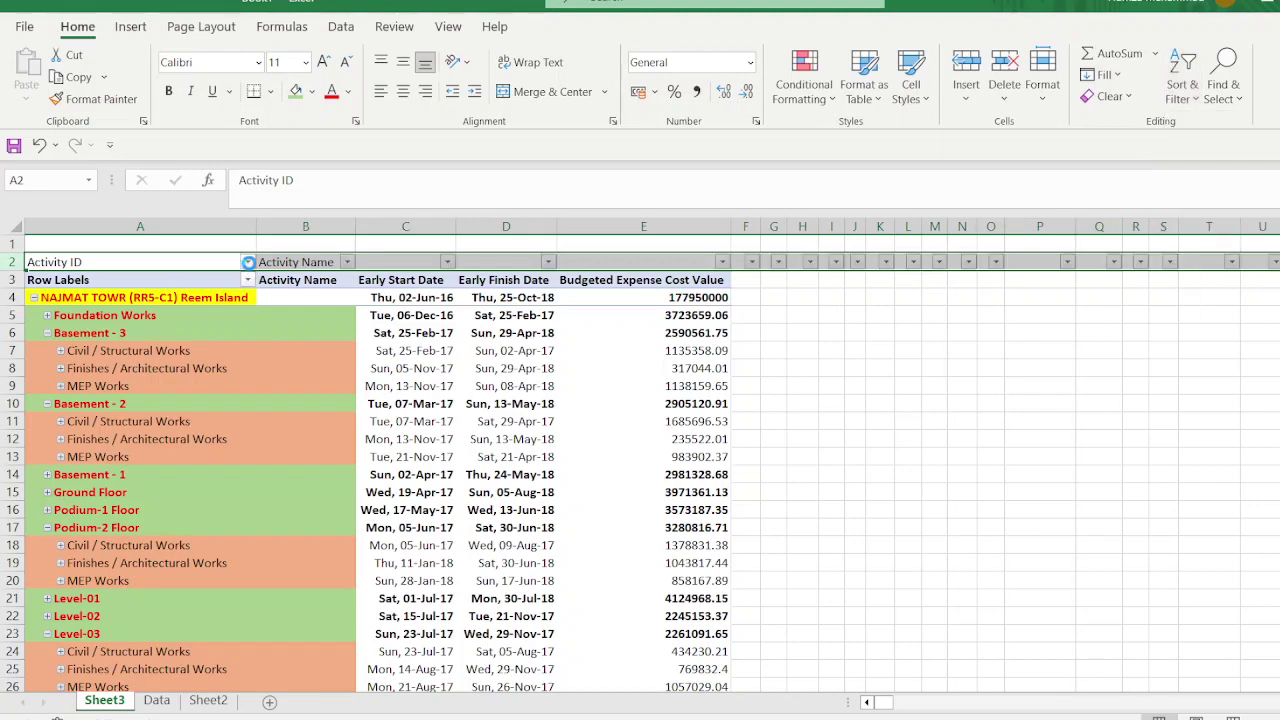
click(247, 262)
mouse_move(187, 417)
click(311, 484)
click(441, 611)
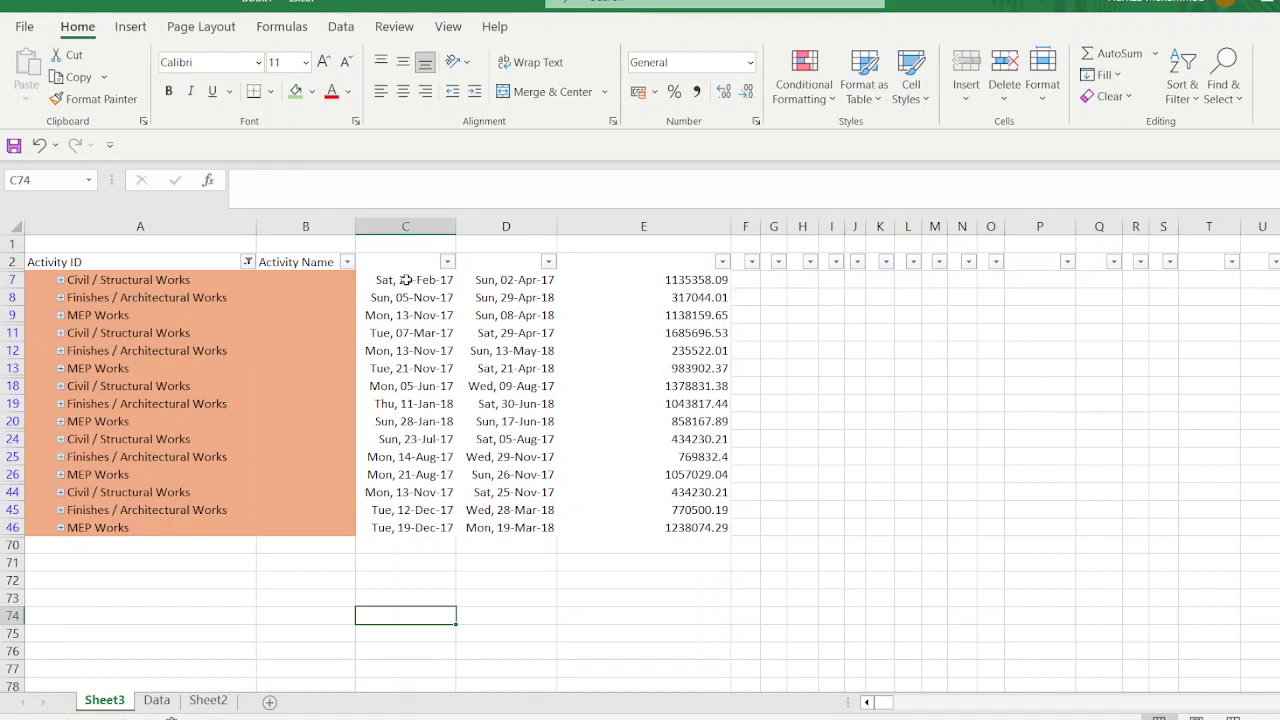
Step: Fill the discipline rows' start date, finish date and cost cells with the same light orange as their labels
drag(410, 280, 718, 533)
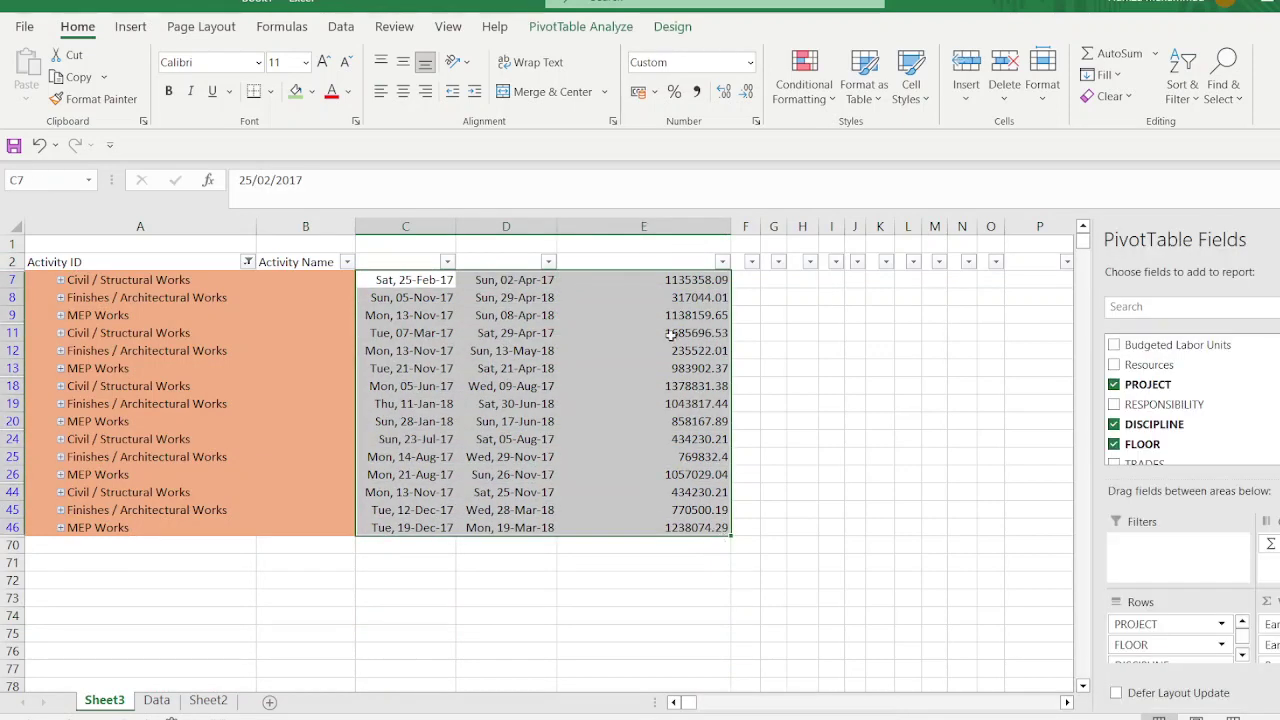
click(313, 92)
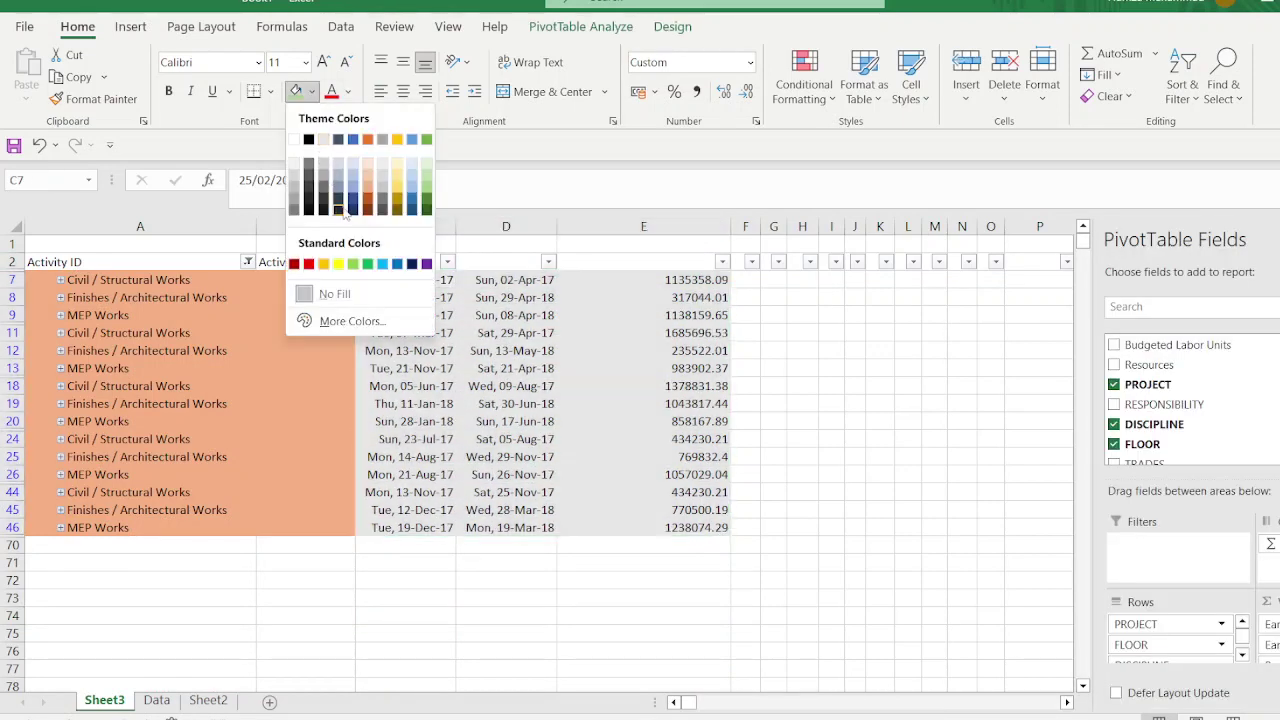
click(372, 183)
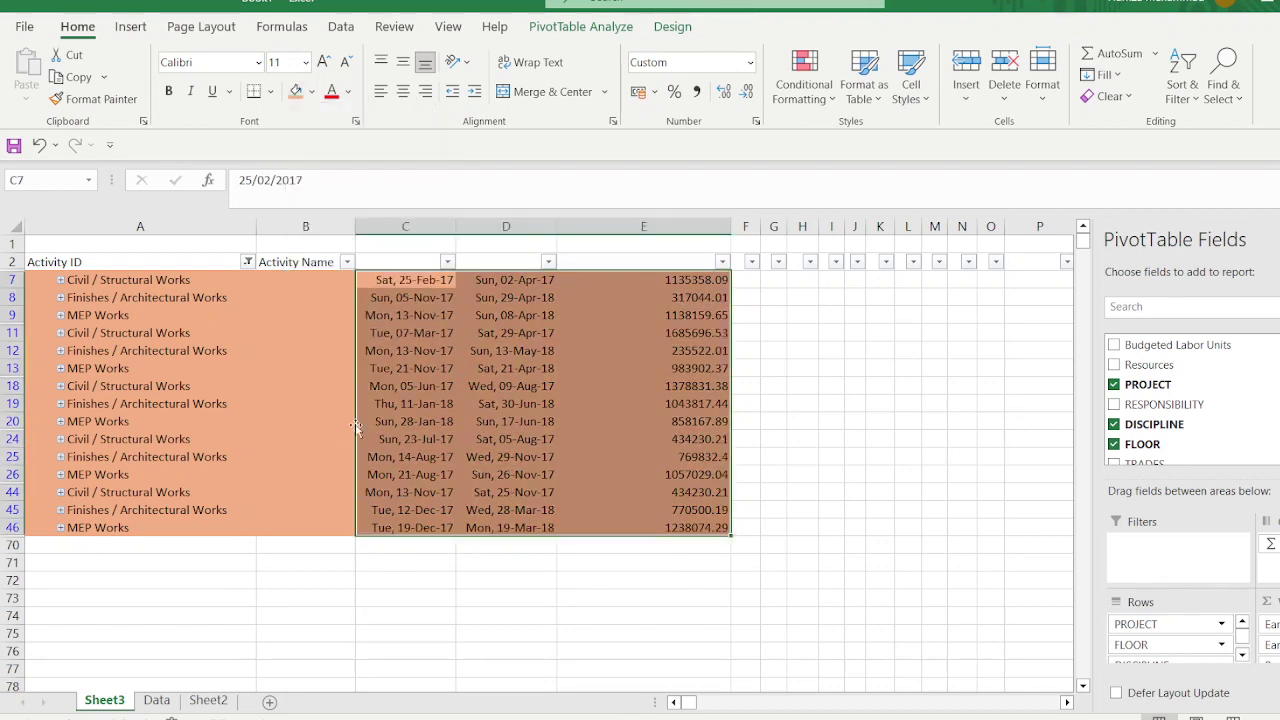
Step: Filter Activity ID by the green fill and give the floor rows' date and cost cells the matching light green fill and red font
click(247, 261)
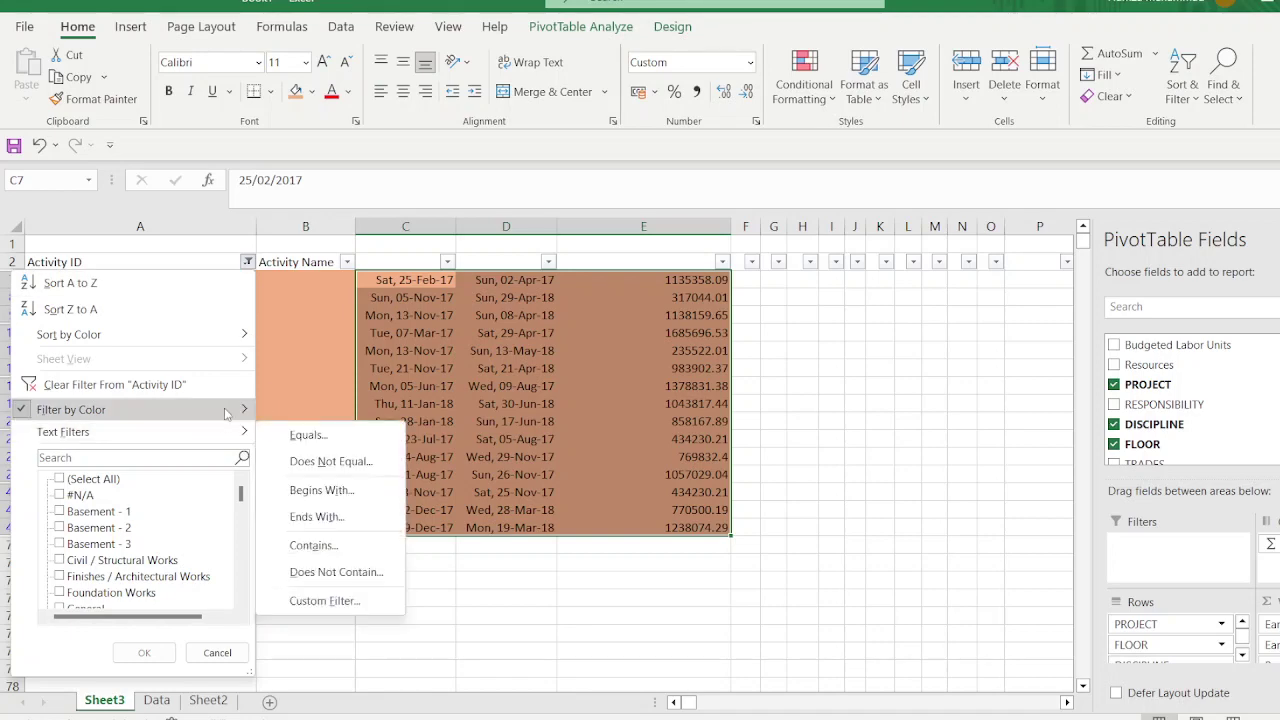
mouse_move(225, 410)
click(300, 462)
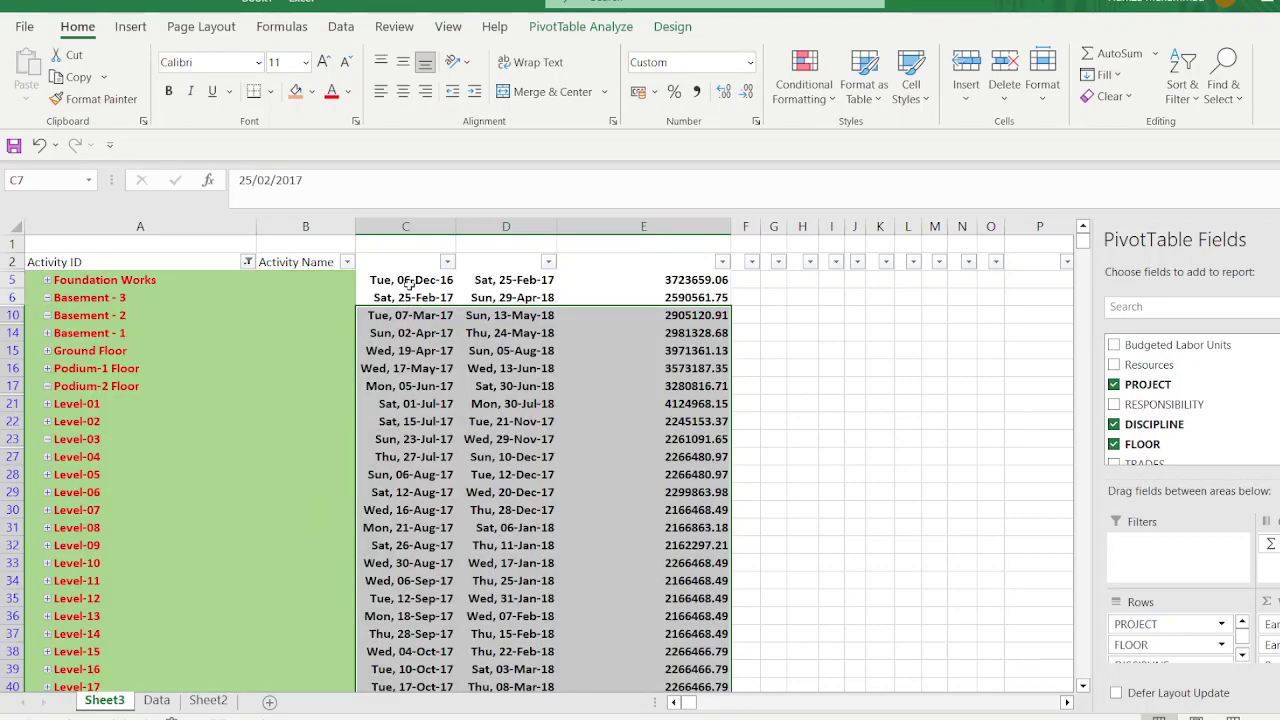
drag(410, 280, 735, 656)
click(312, 91)
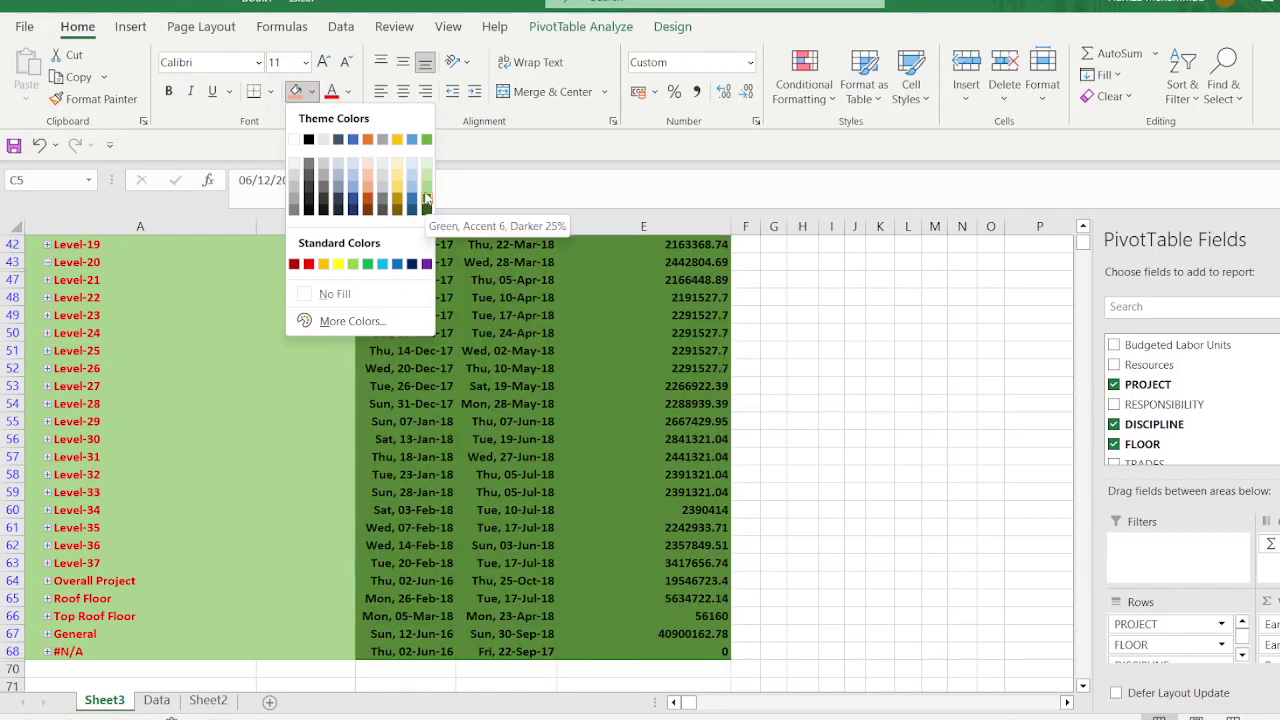
click(427, 194)
click(331, 91)
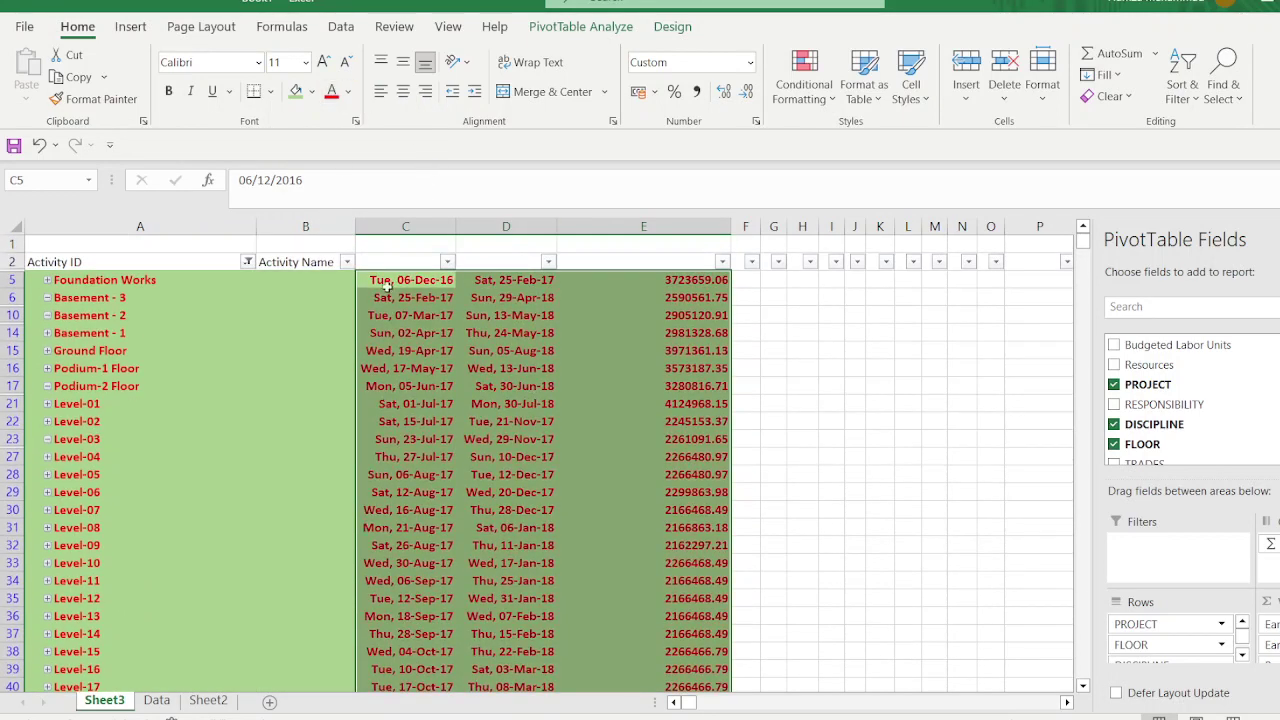
Step: Switch the Activity ID filter to the orange fill color of the discipline rows
click(247, 261)
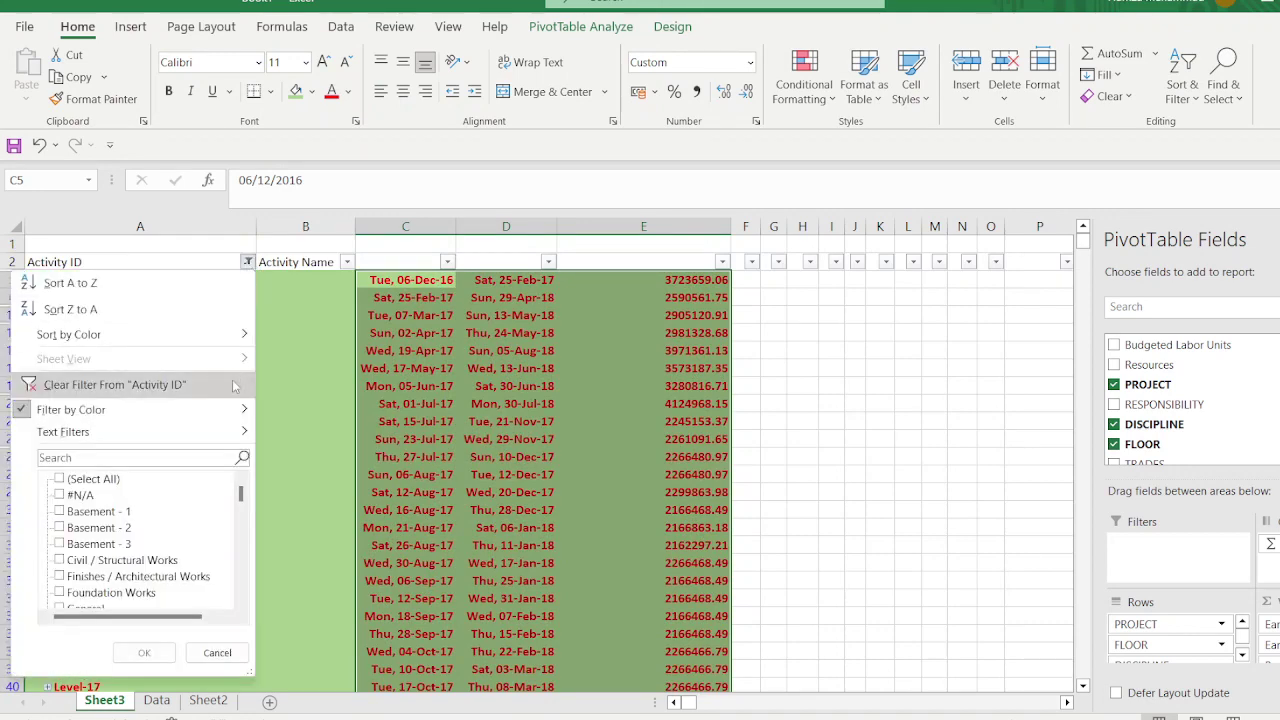
mouse_move(228, 412)
click(312, 485)
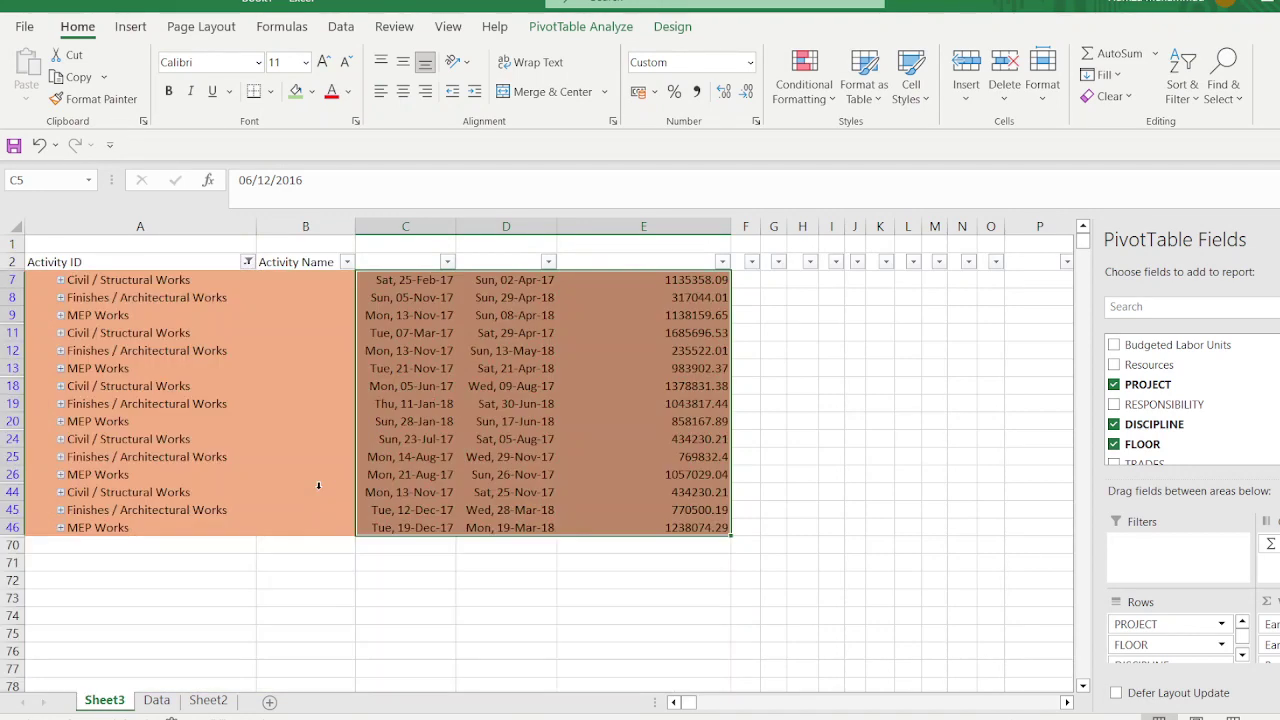
Step: Filter Activity ID by the yellow fill and format the project row's cells B4:E4 with the same yellow fill and red font
click(247, 261)
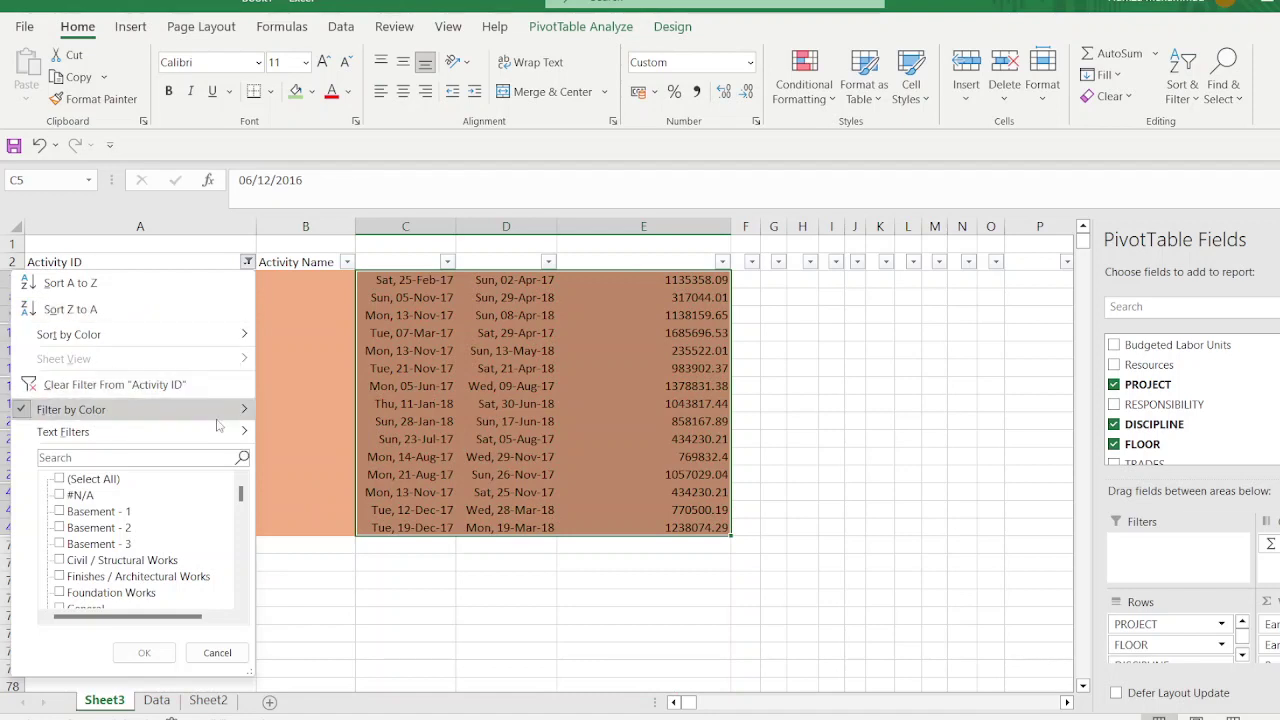
mouse_move(217, 427)
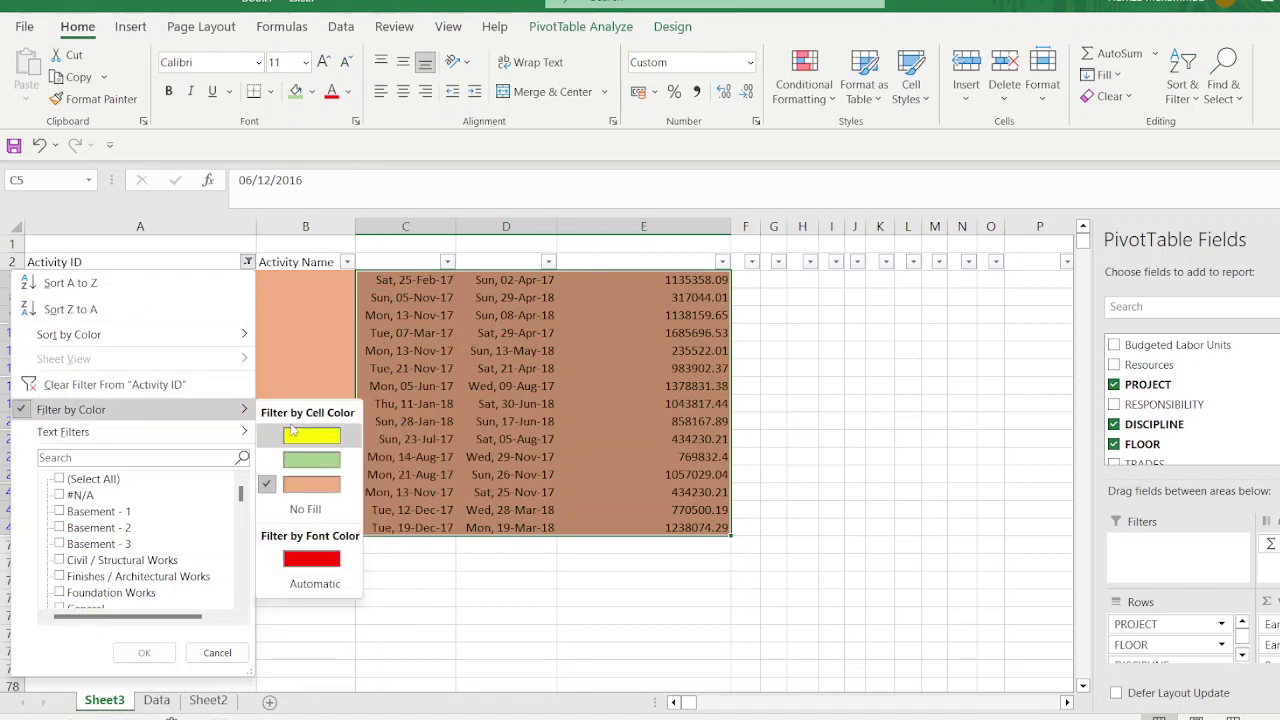
click(325, 433)
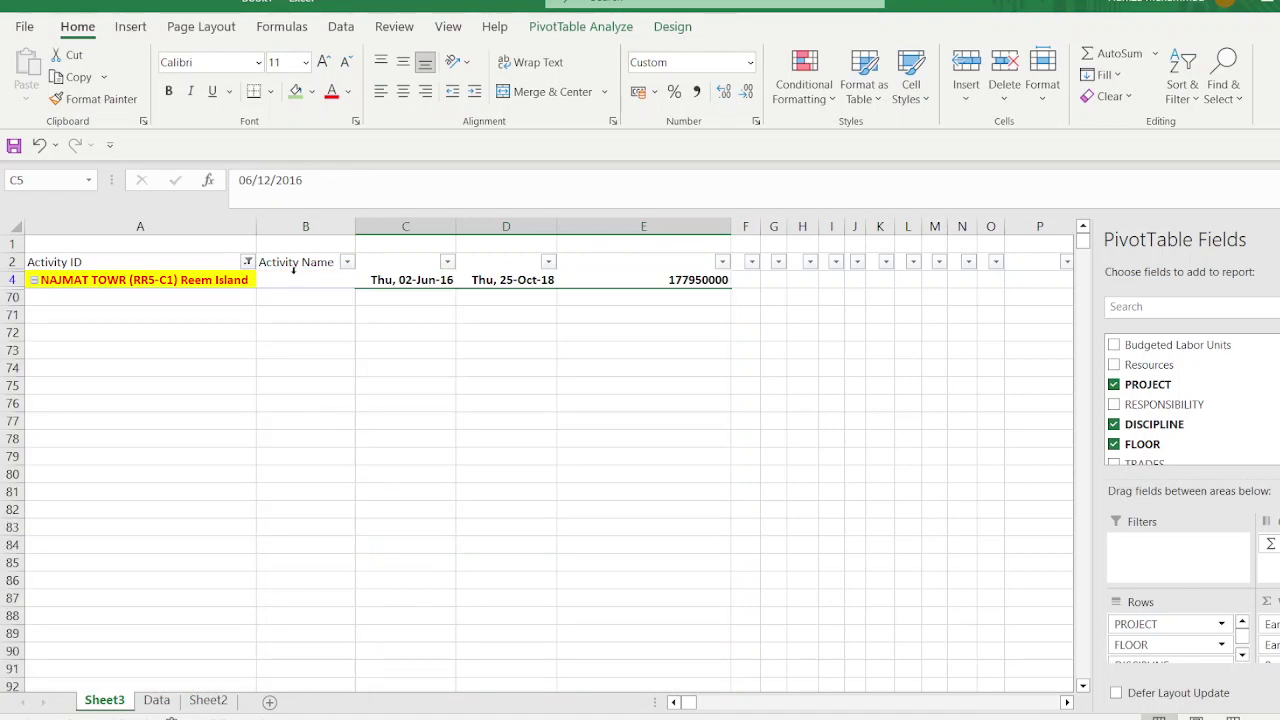
drag(293, 279, 640, 281)
click(312, 91)
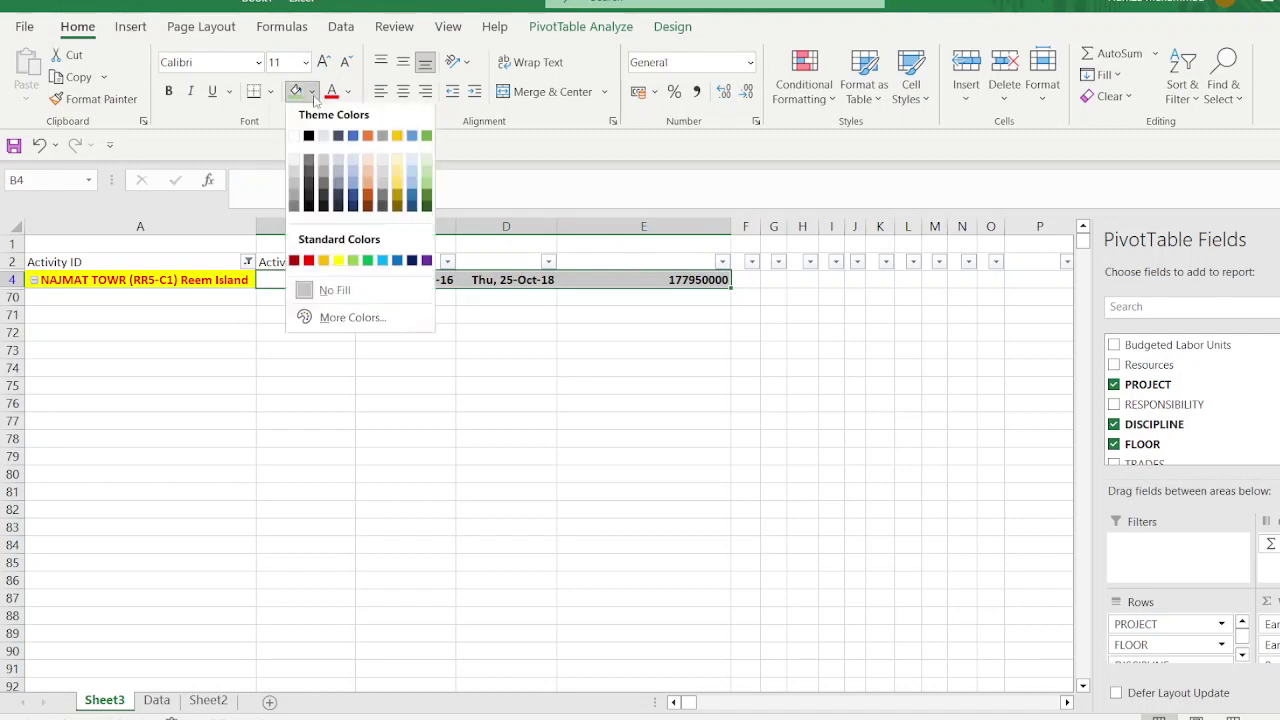
click(338, 265)
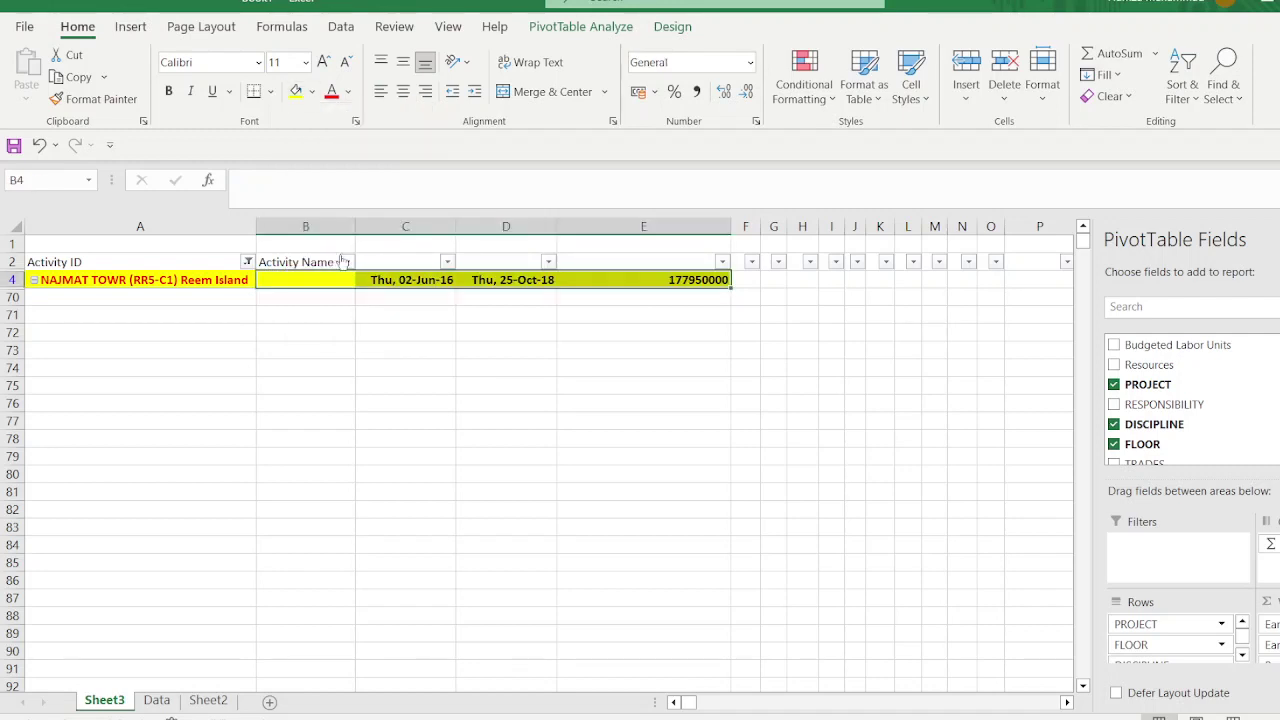
click(408, 436)
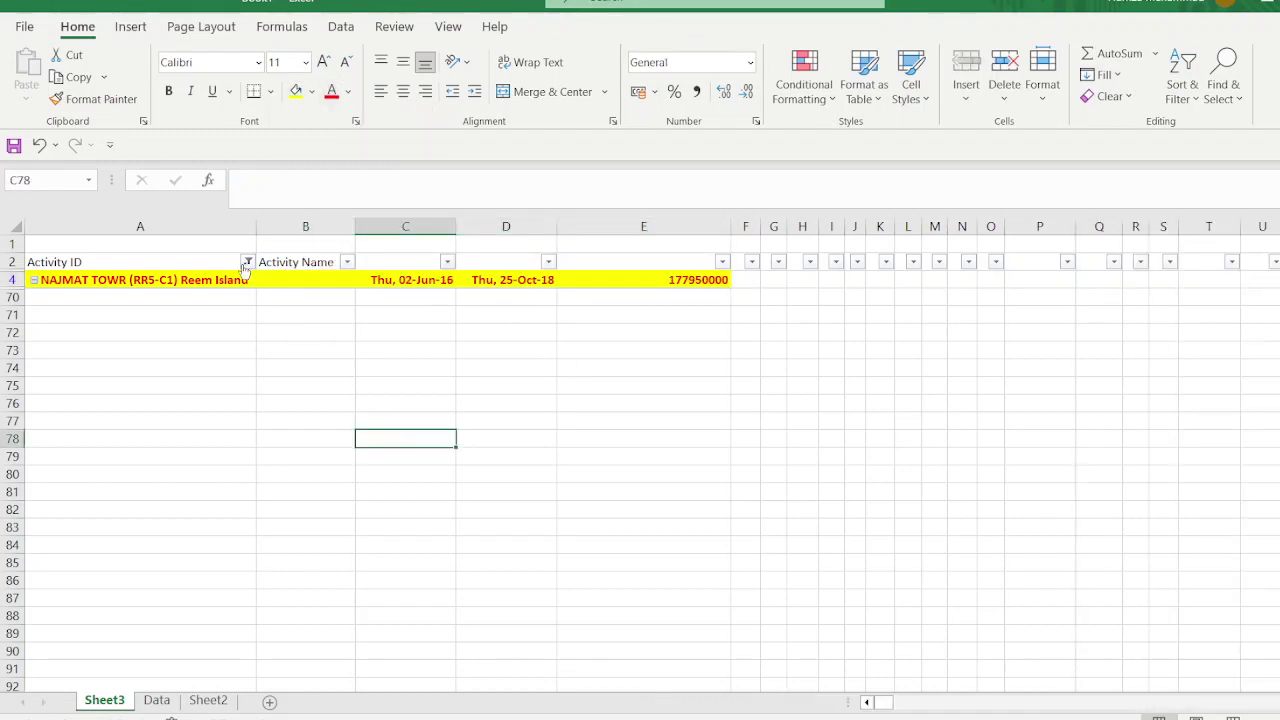
Step: Clear the color filter from the Activity ID column to show all PivotTable rows again
click(247, 261)
click(110, 385)
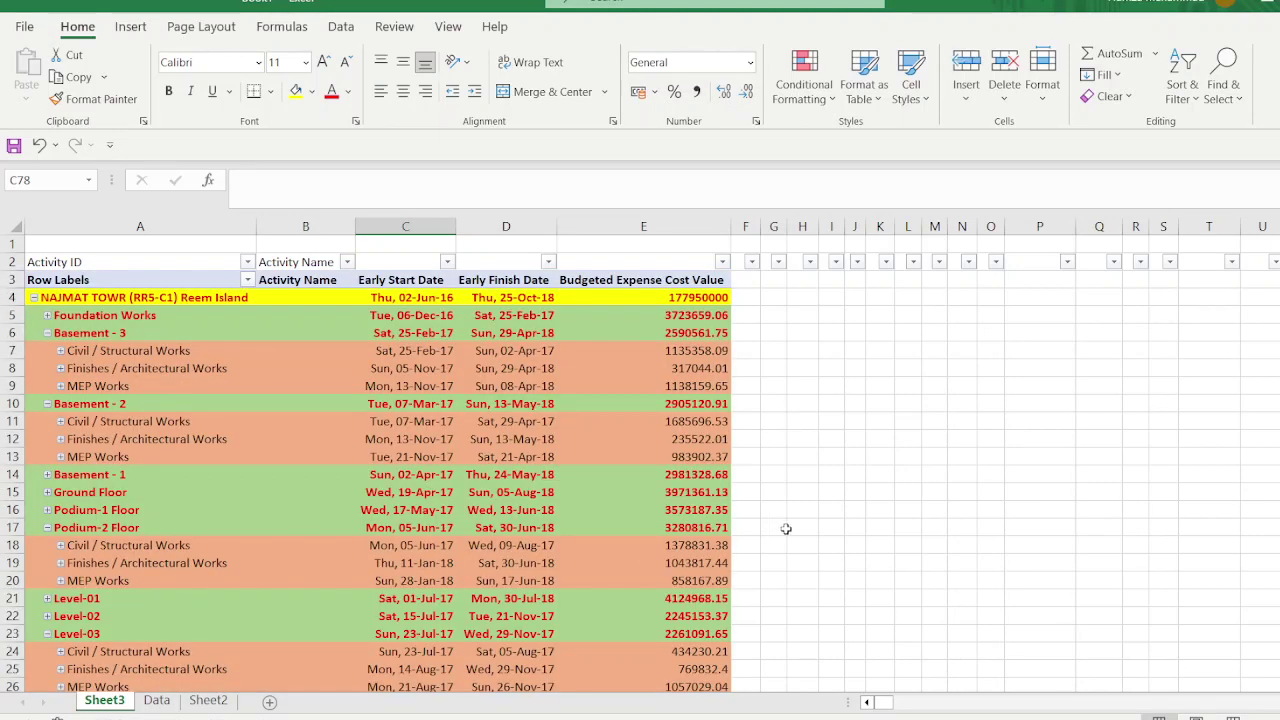
click(854, 527)
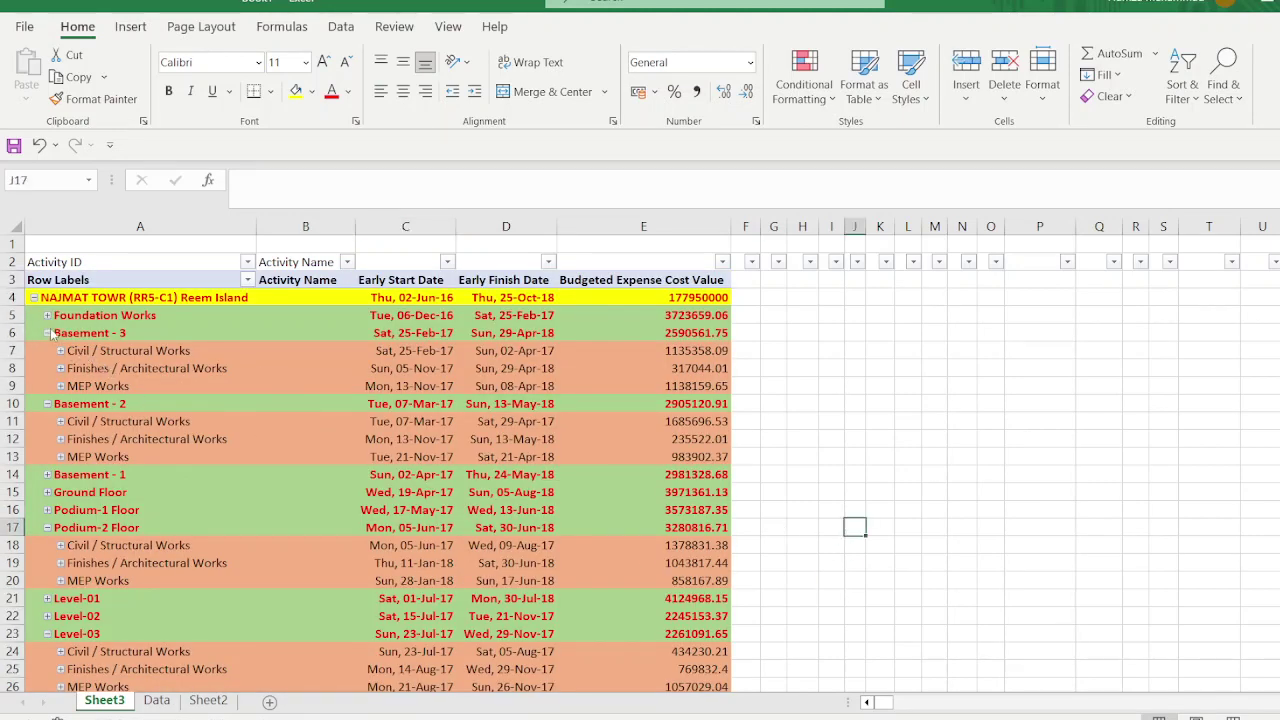
Step: Collapse the discipline rows across the whole PivotTable, leaving only the project and floor levels
click(72, 354)
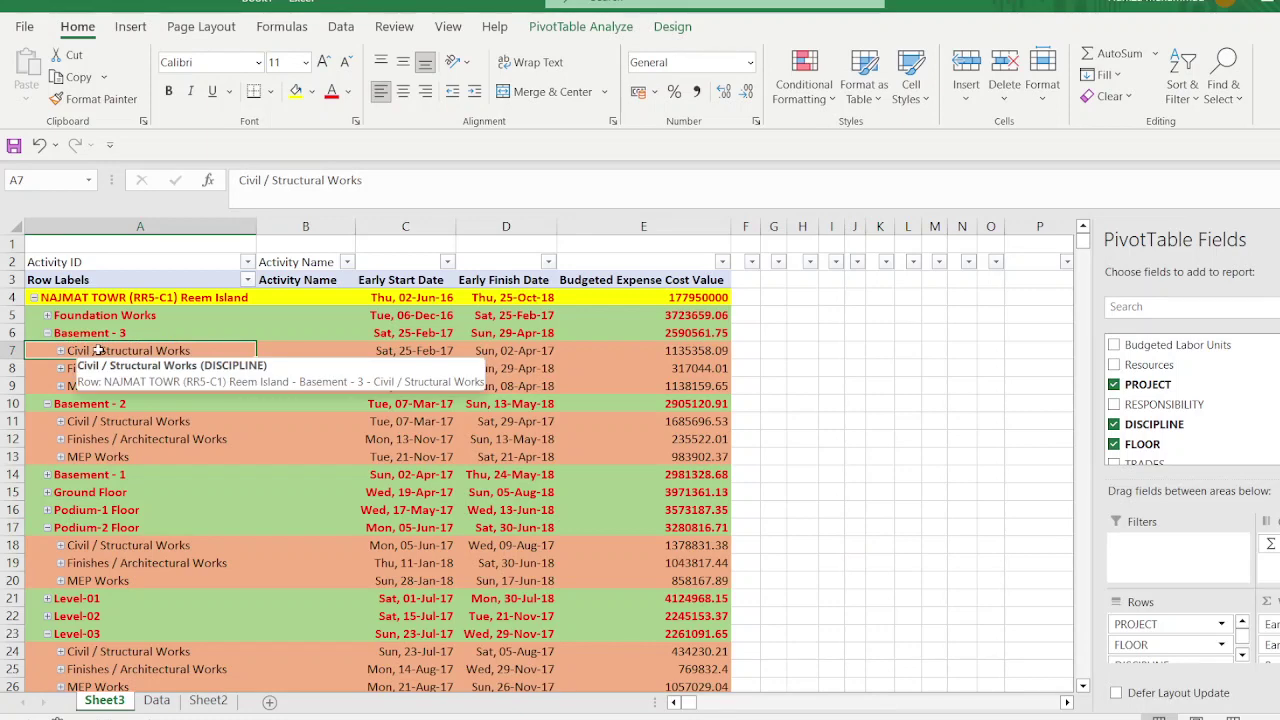
right_click(100, 352)
mouse_move(238, 507)
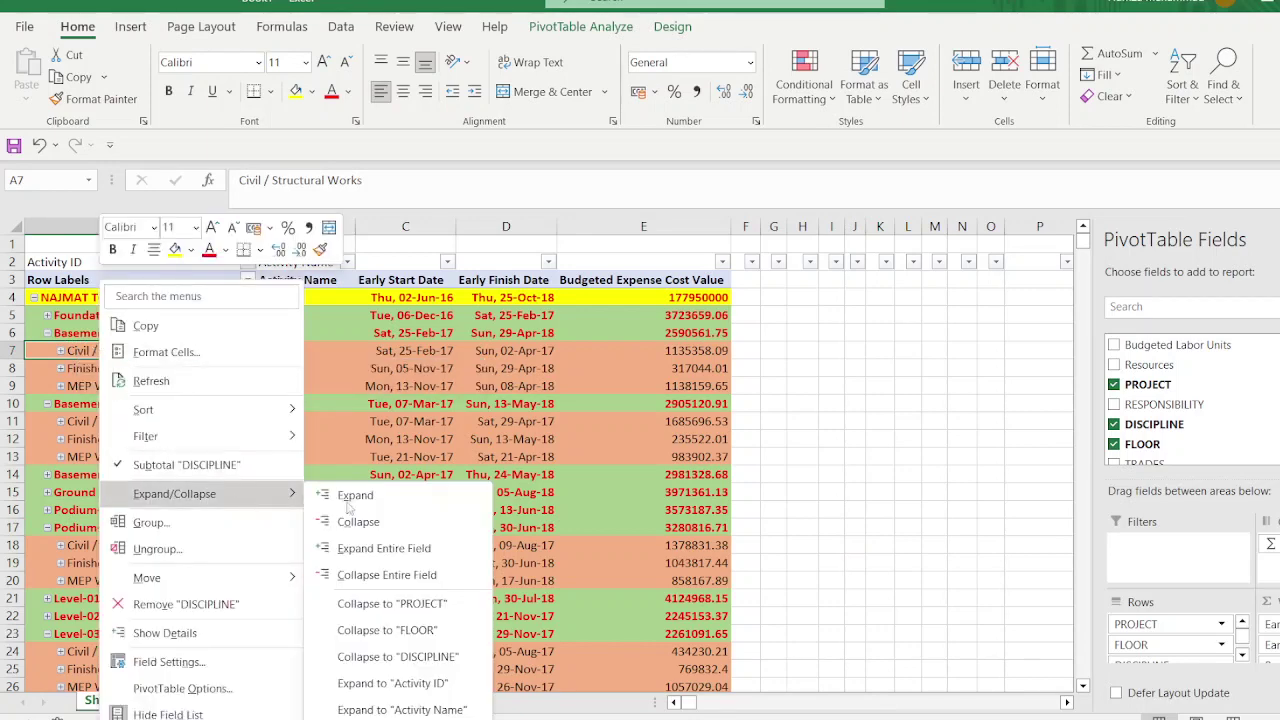
click(390, 573)
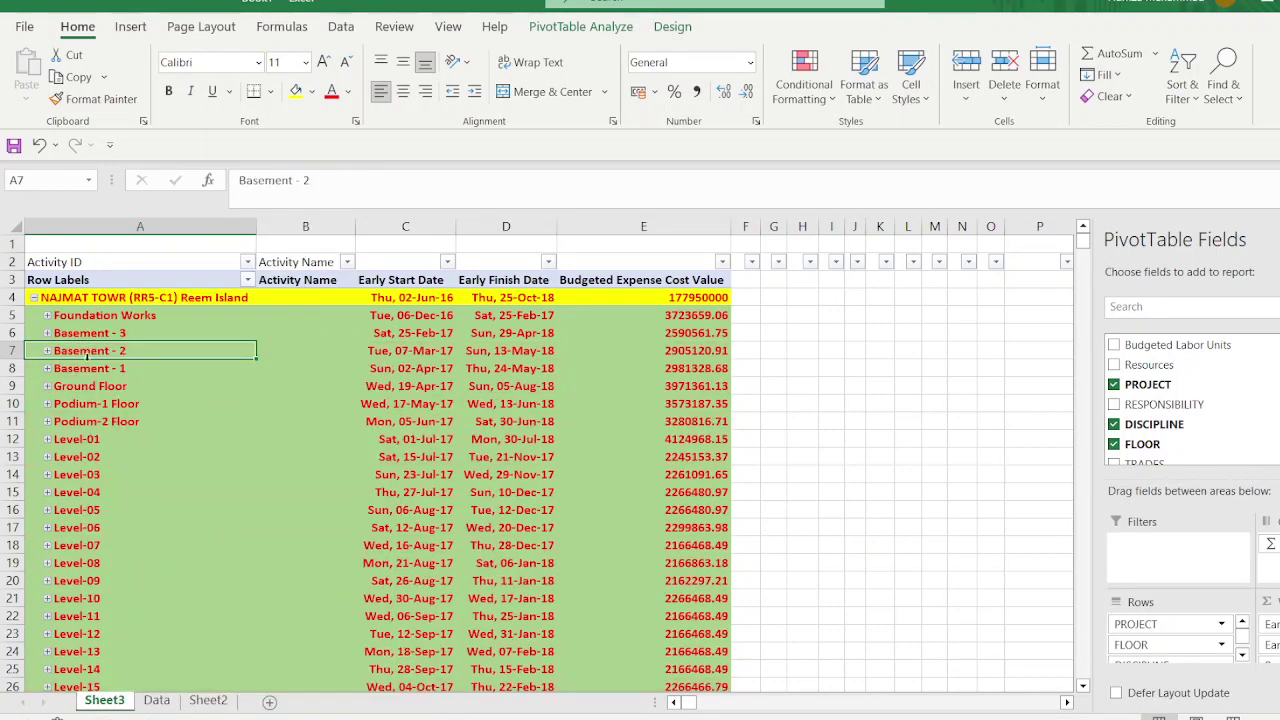
Step: Expand the entire FLOOR field to list the disciplines beneath every floor
right_click(48, 354)
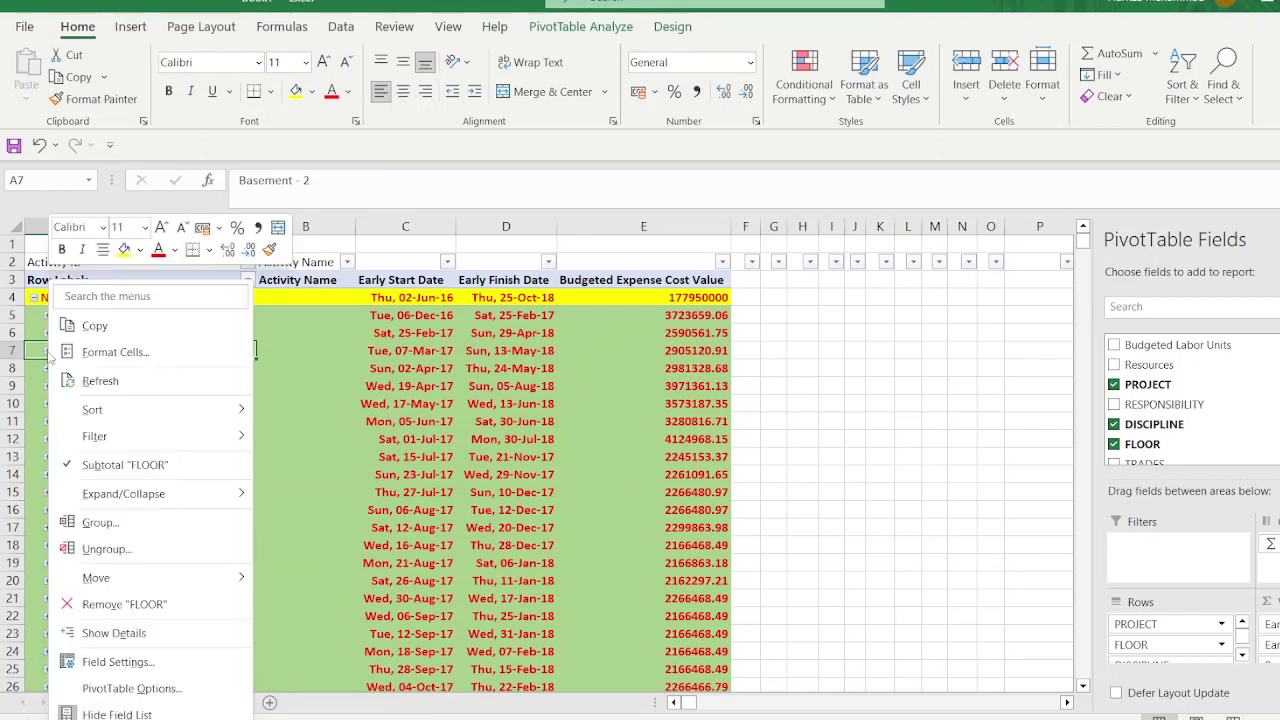
mouse_move(125, 587)
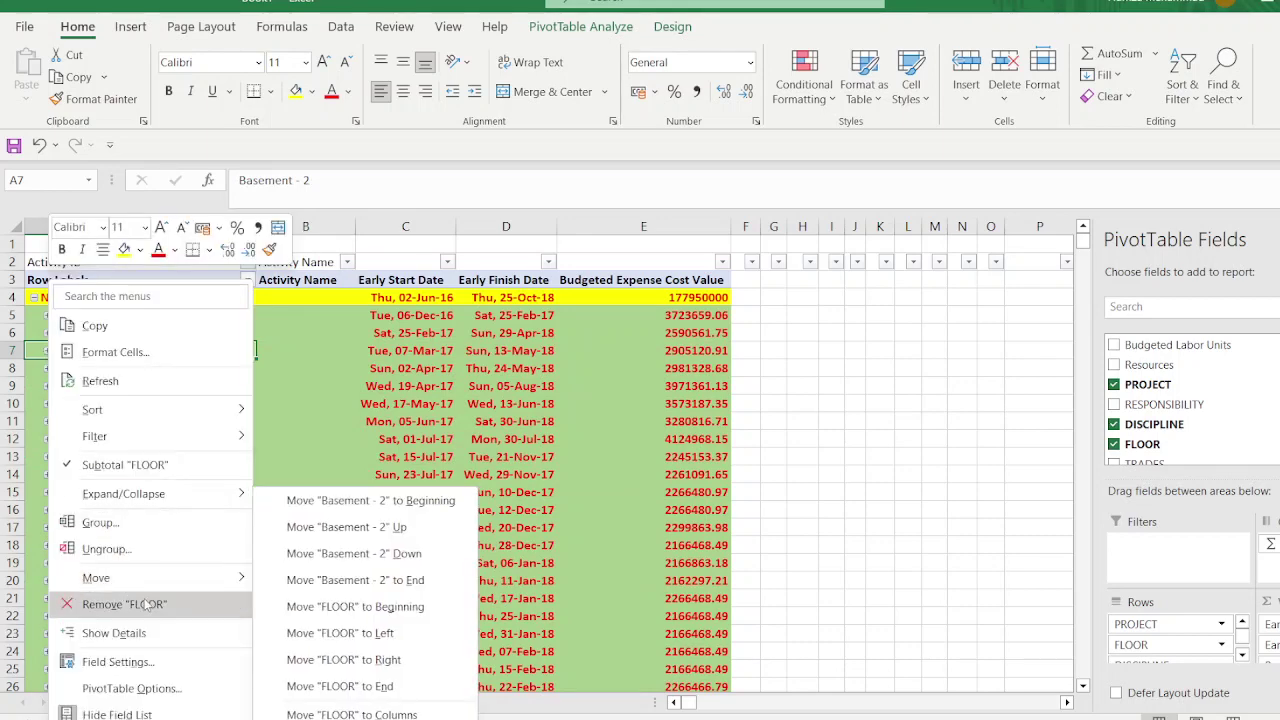
mouse_move(175, 495)
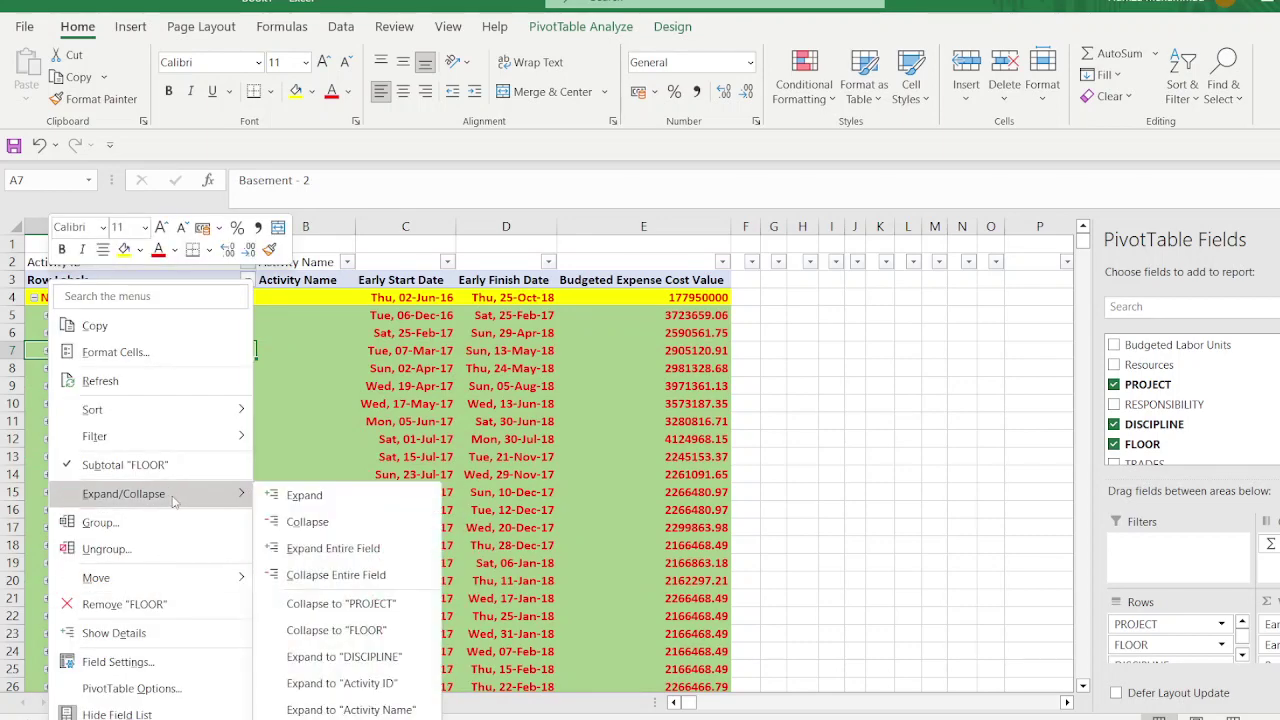
click(330, 550)
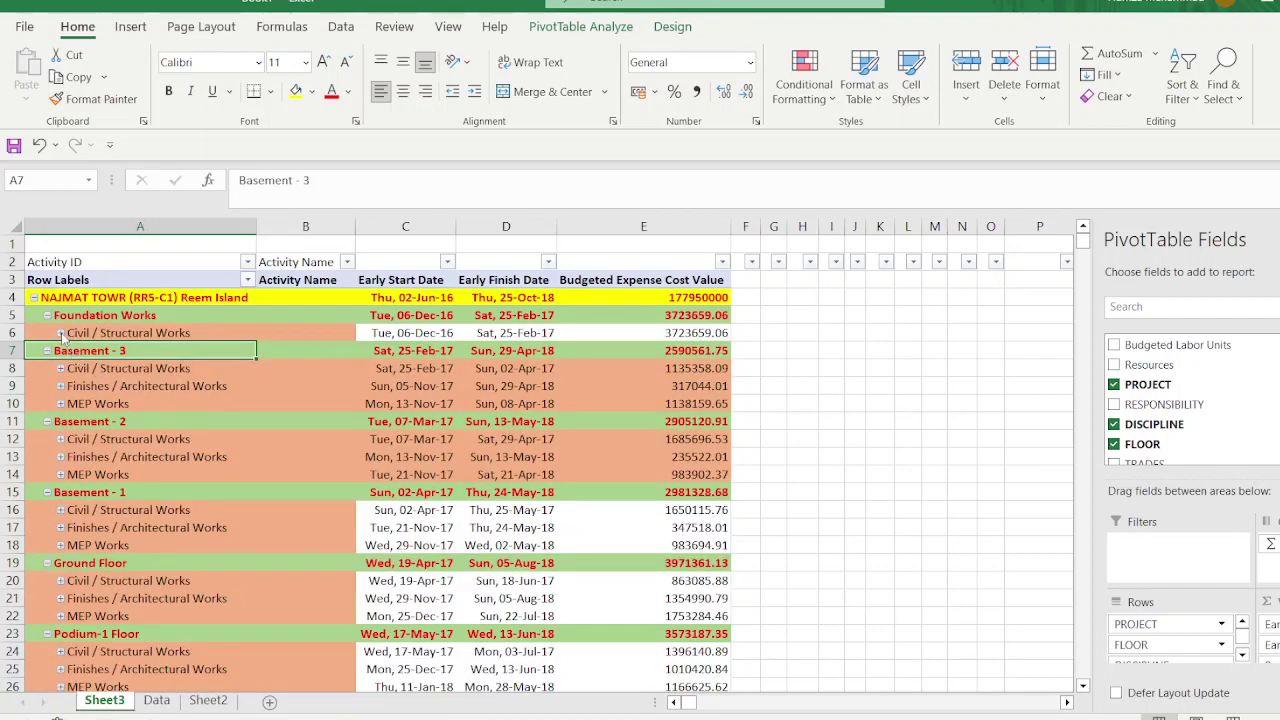
Step: Expand the entire DISCIPLINE field down to the individual activities and check the rows' formatting
click(113, 334)
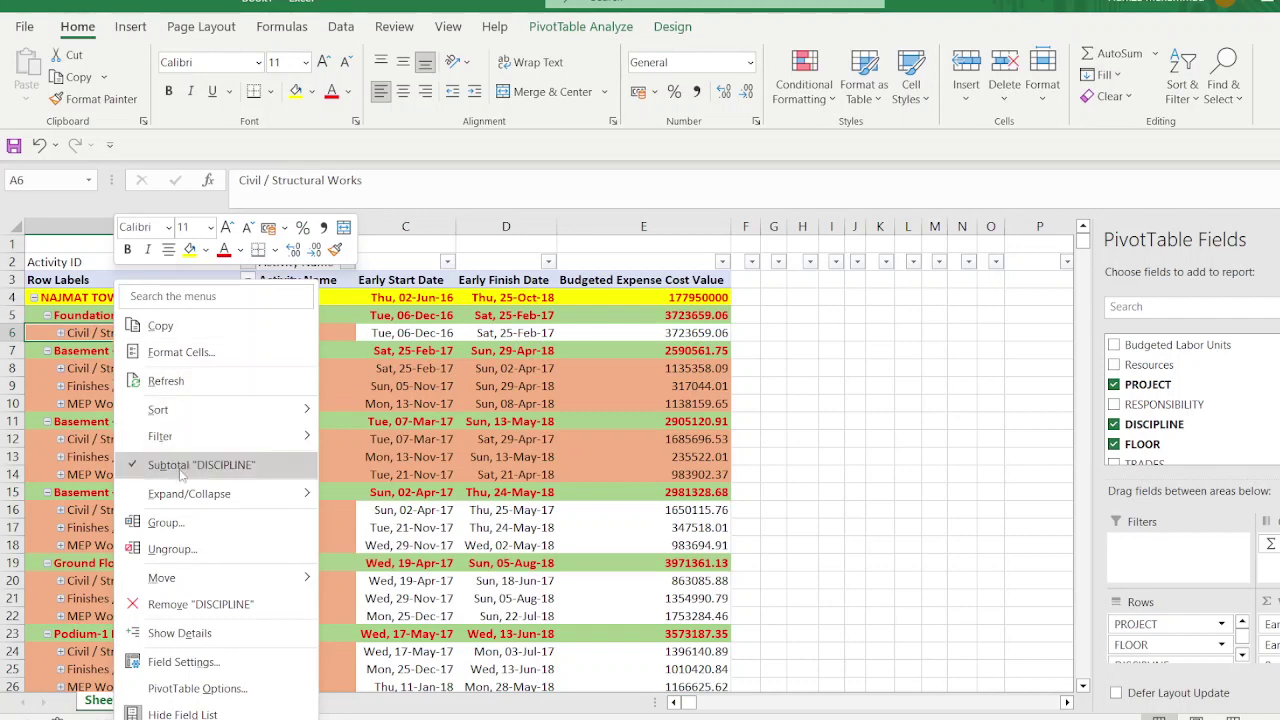
mouse_move(290, 494)
click(384, 552)
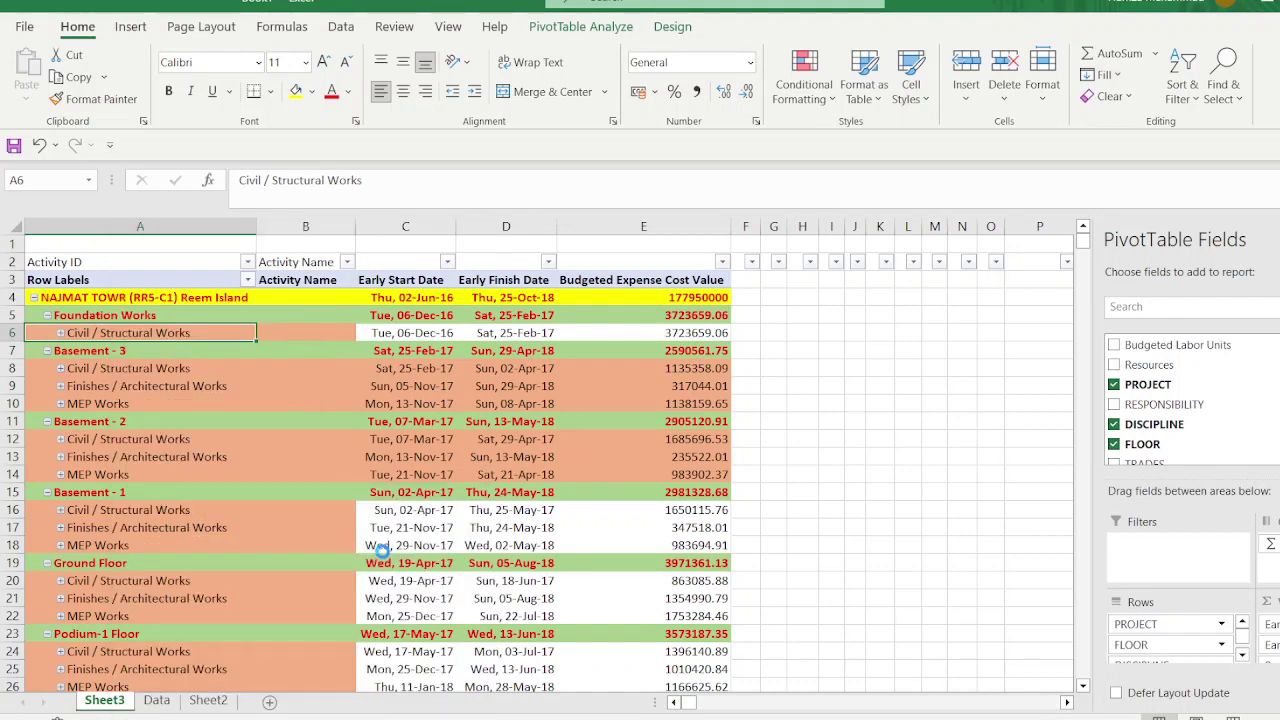
scroll(472, 514, down, 3)
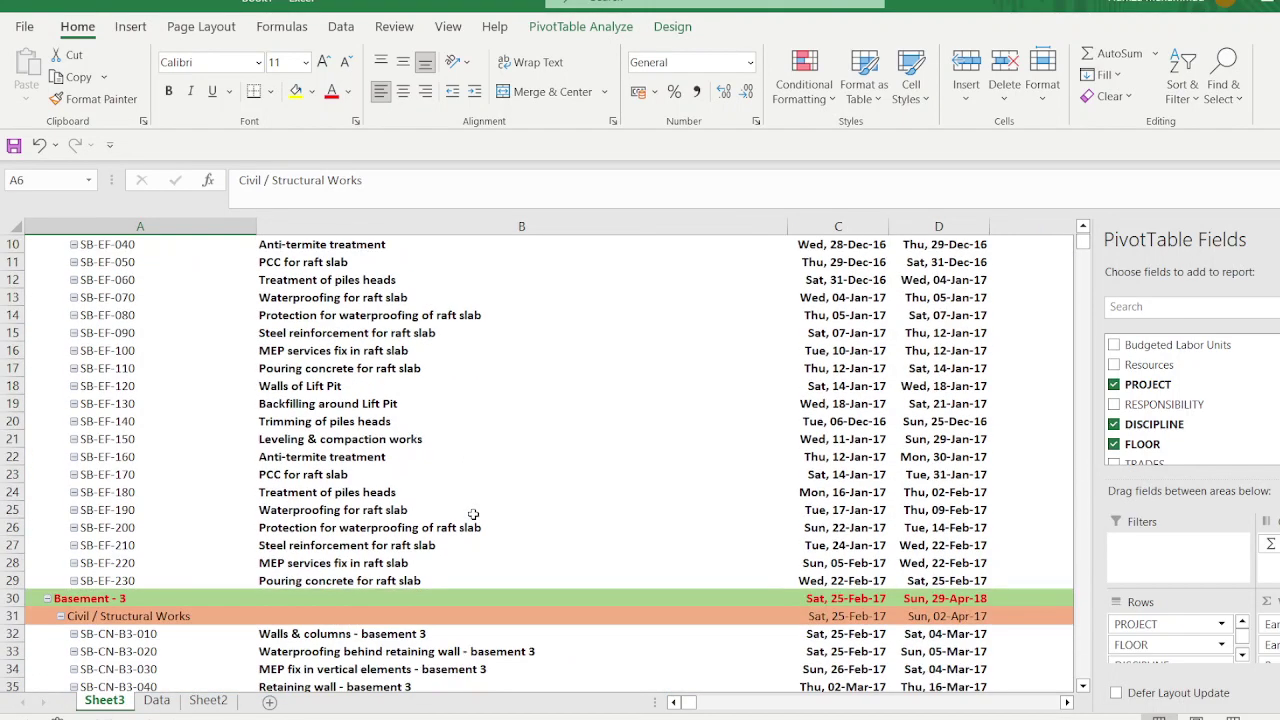
scroll(473, 514, down, 8)
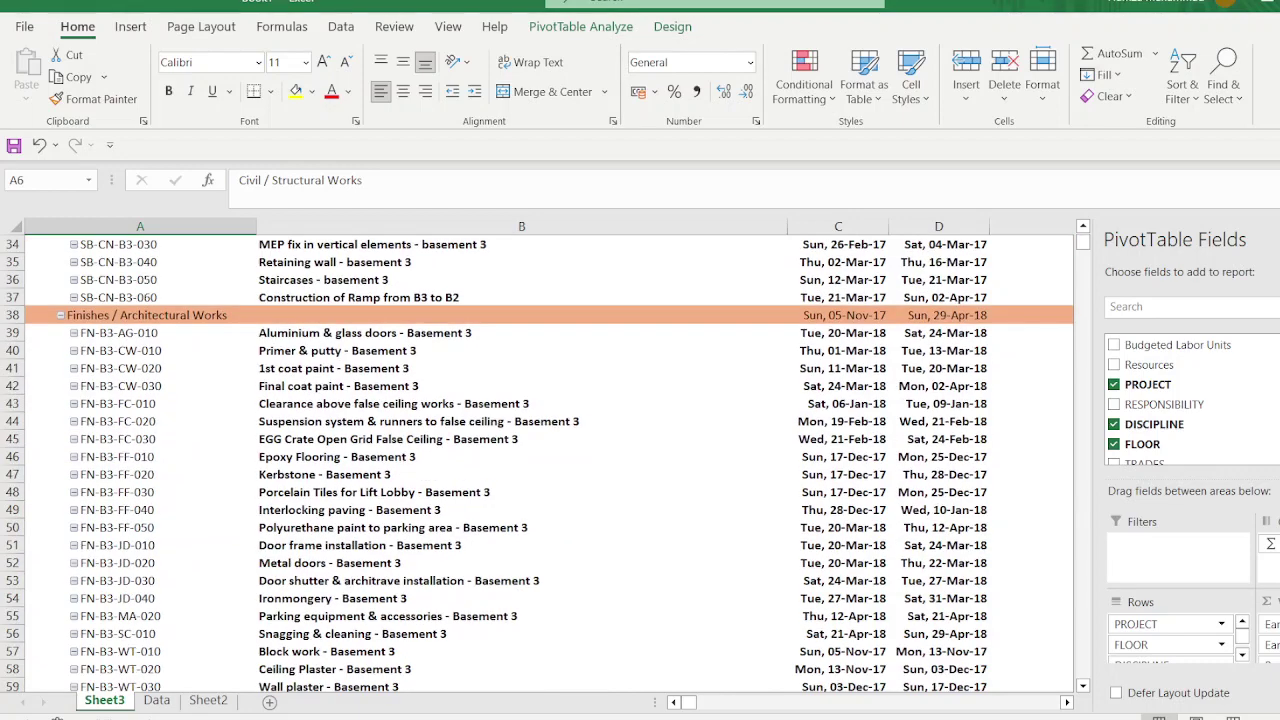
scroll(1113, 489, up, 11)
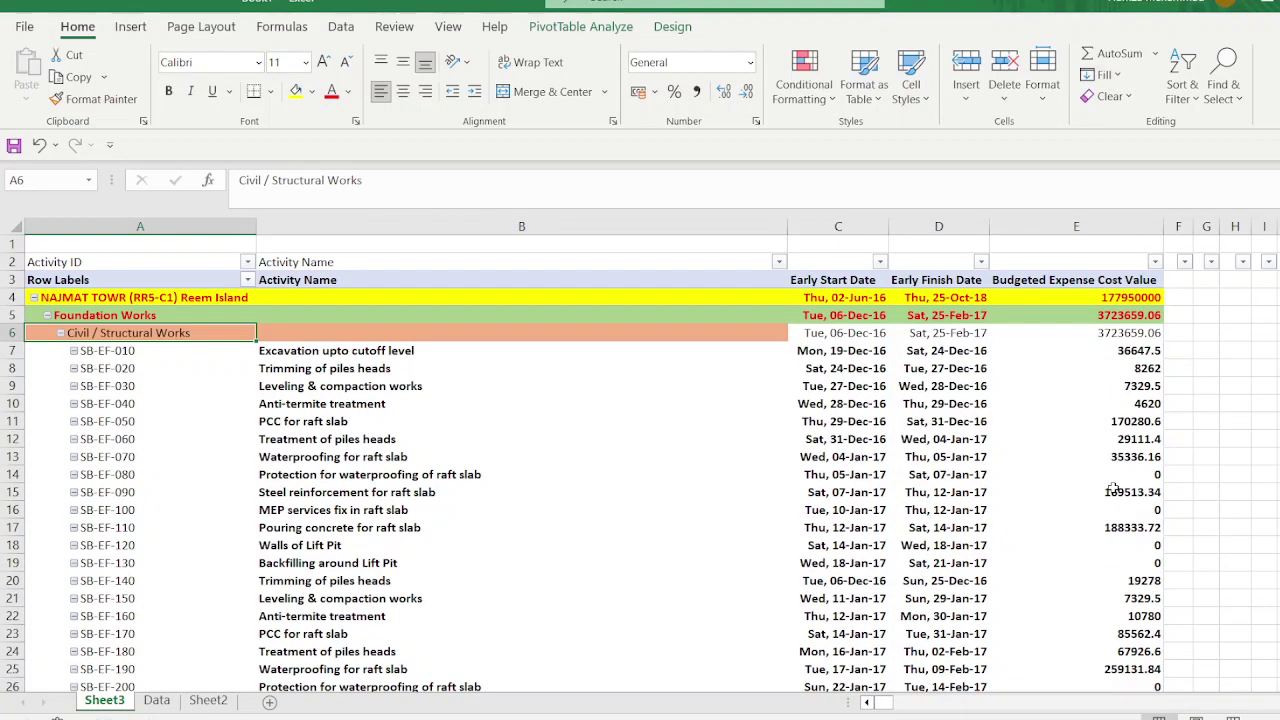
click(405, 414)
click(916, 408)
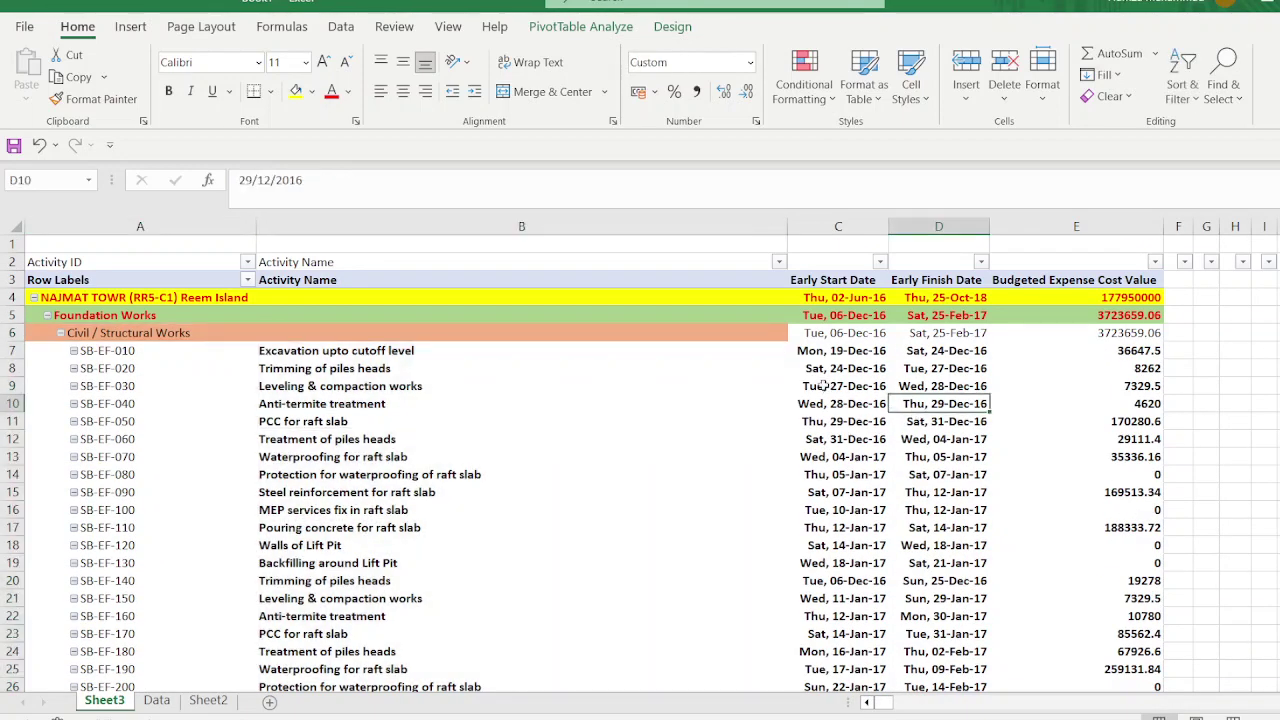
Step: Filter Activity ID by the orange fill and fill all discipline rows' start date, finish date and cost cells with the same light orange
click(247, 262)
mouse_move(166, 409)
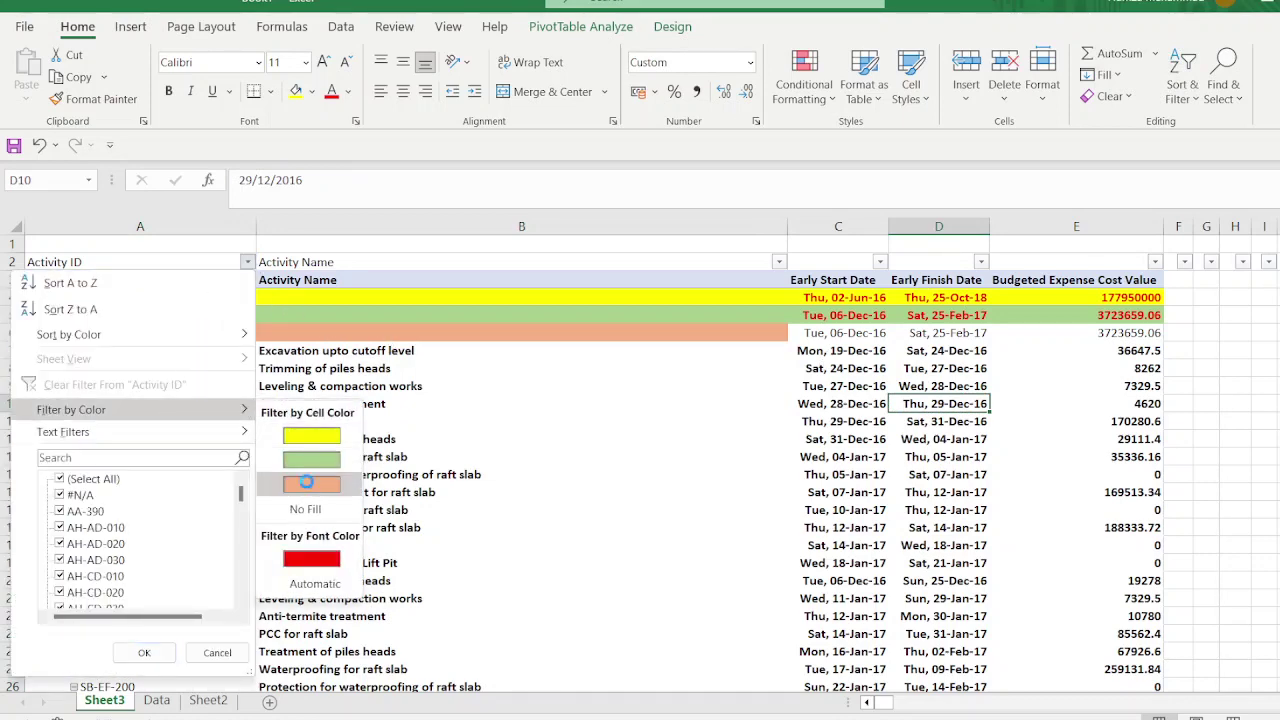
click(306, 485)
drag(829, 279, 1100, 626)
click(310, 91)
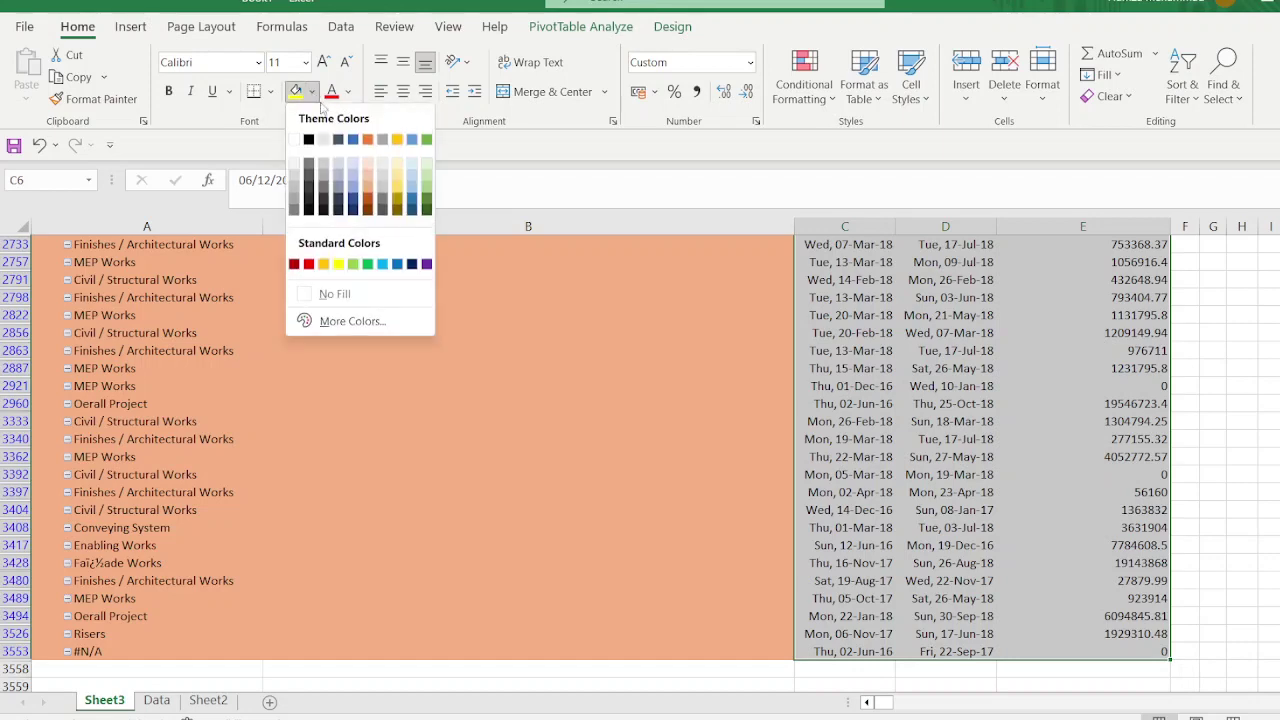
click(367, 182)
click(805, 510)
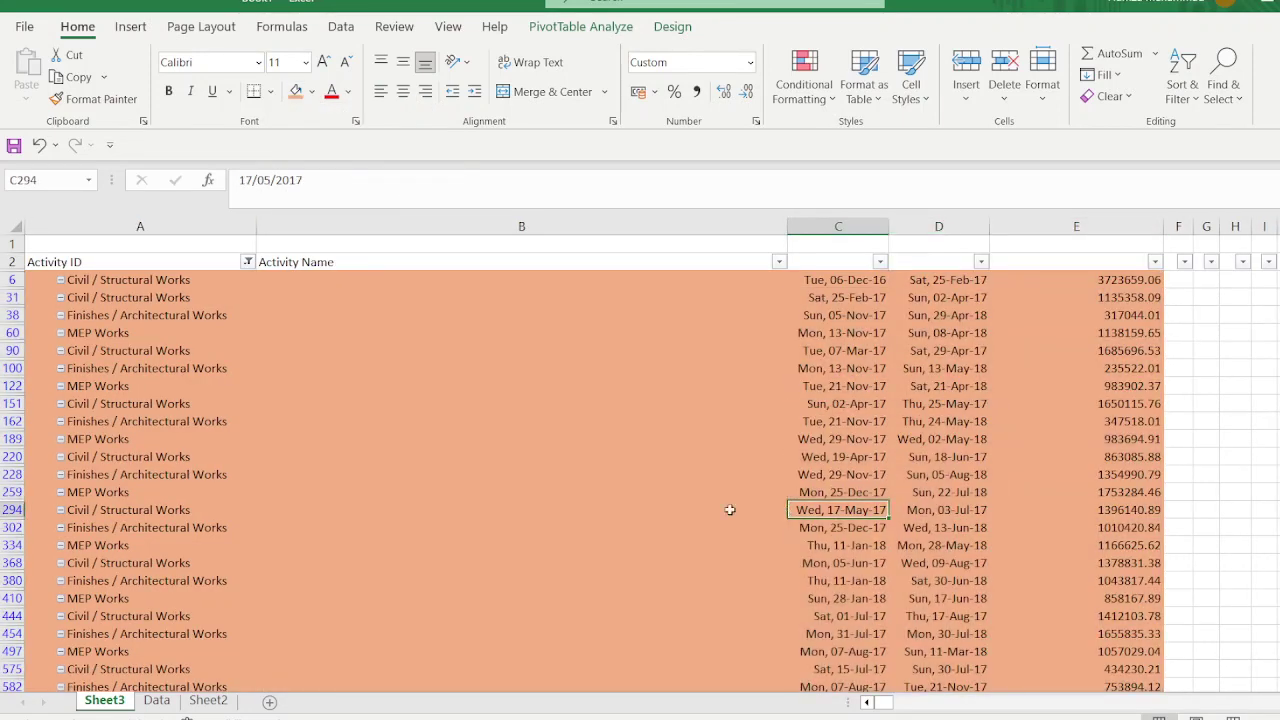
Step: Remove the orange color filter from the Activity ID column so the individual activities are listed again
click(247, 262)
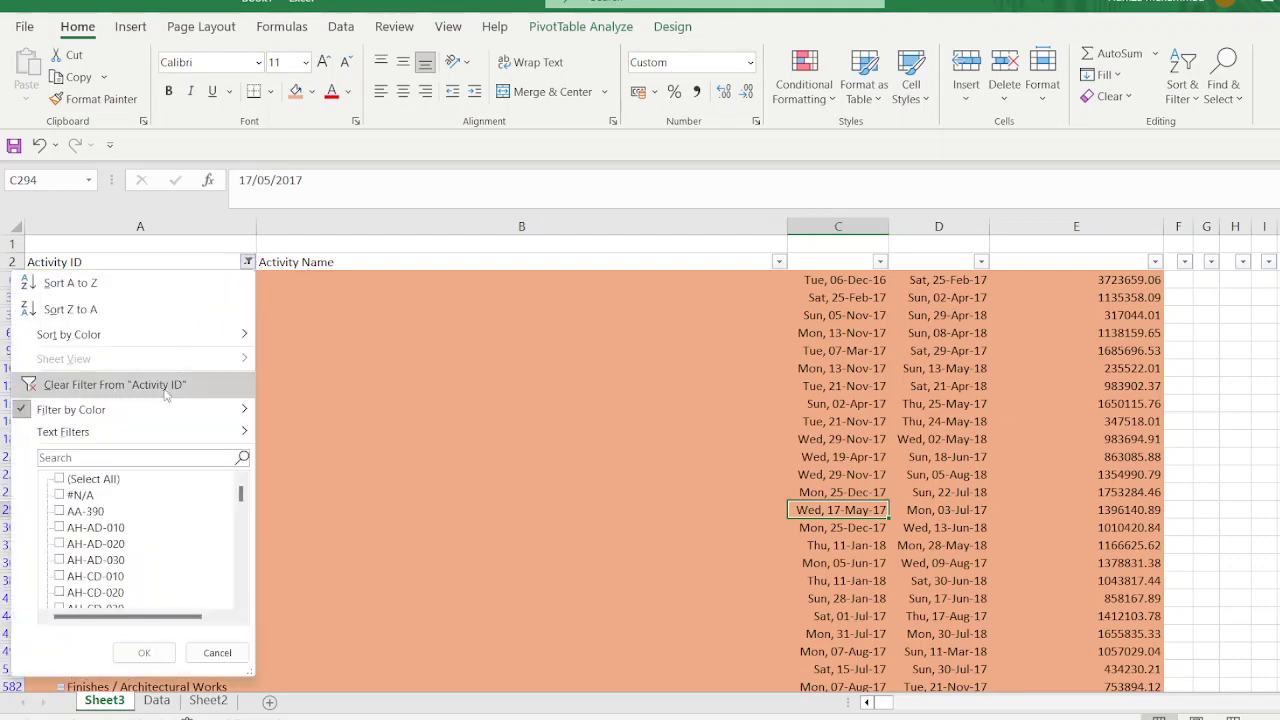
click(110, 384)
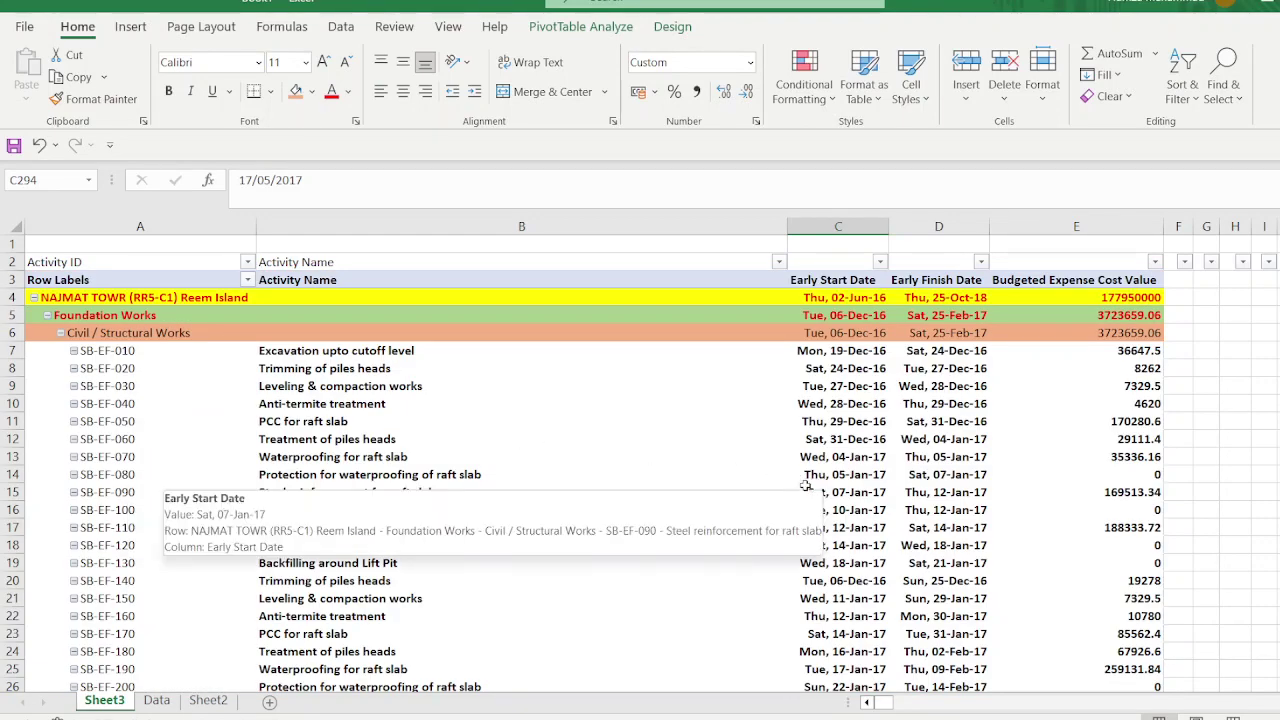
click(1185, 370)
Step: Select a cell inside the PivotTable and turn its field list back on
click(965, 386)
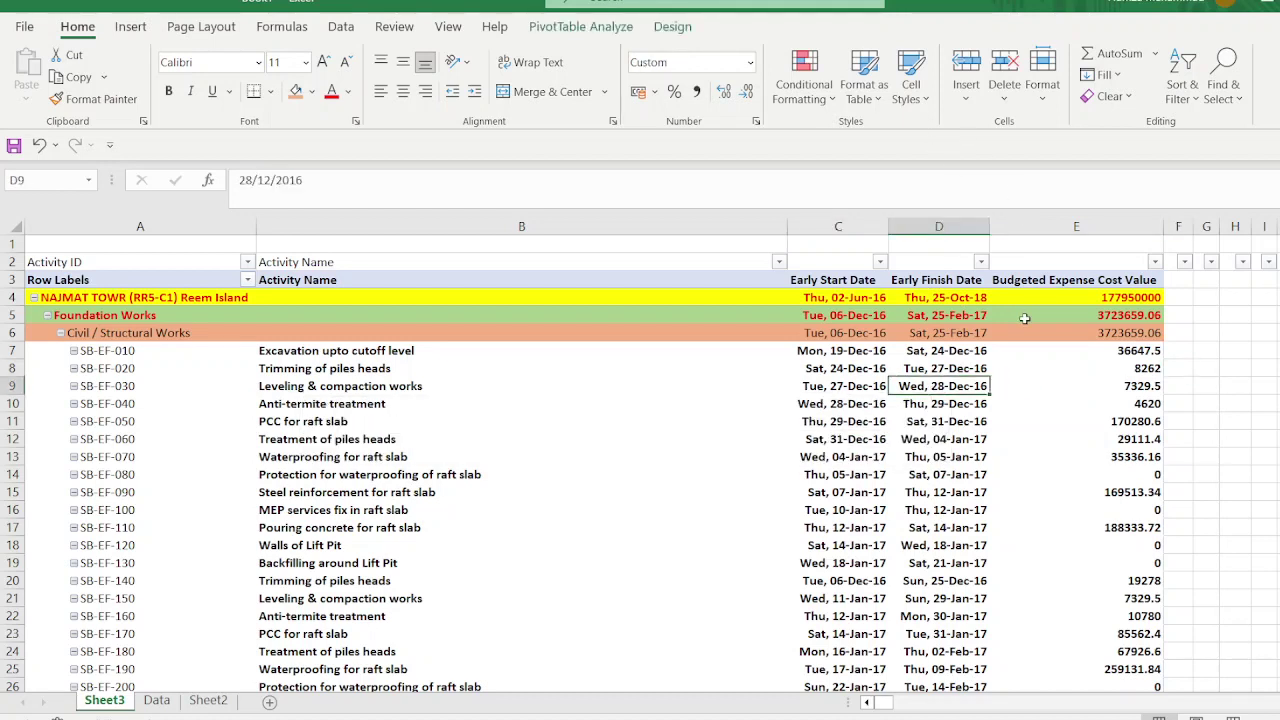
click(580, 26)
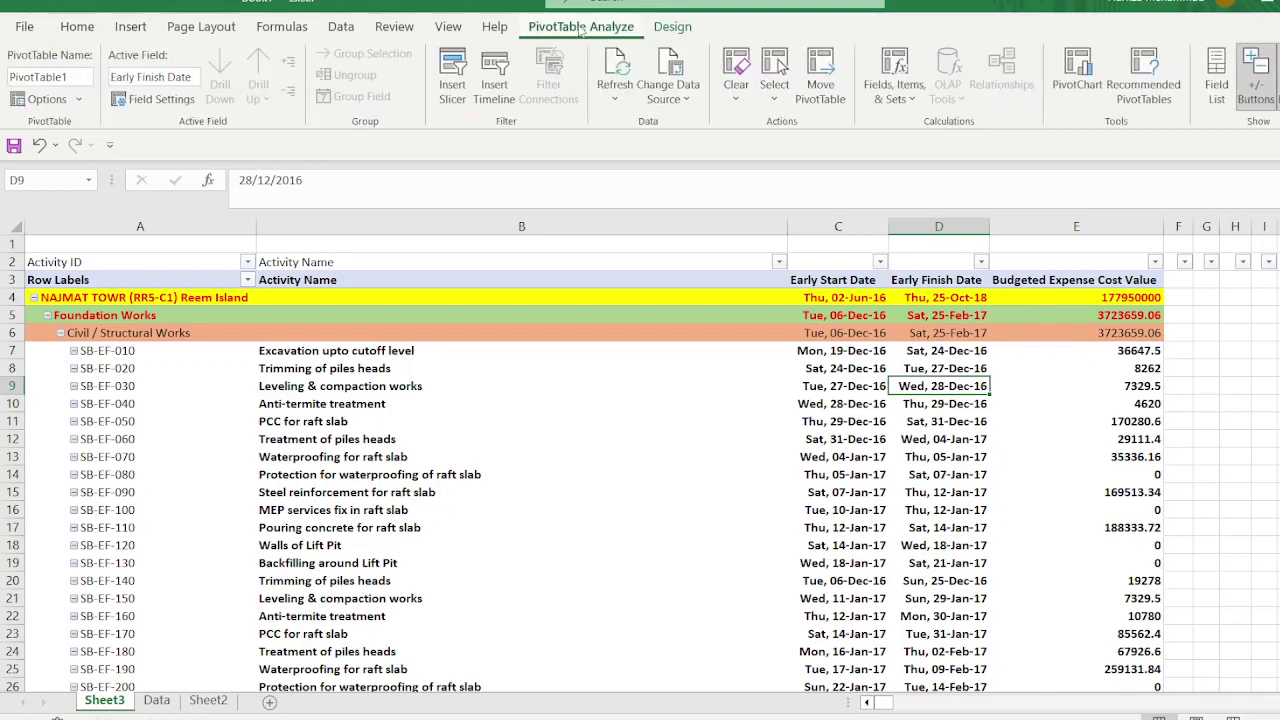
click(1218, 90)
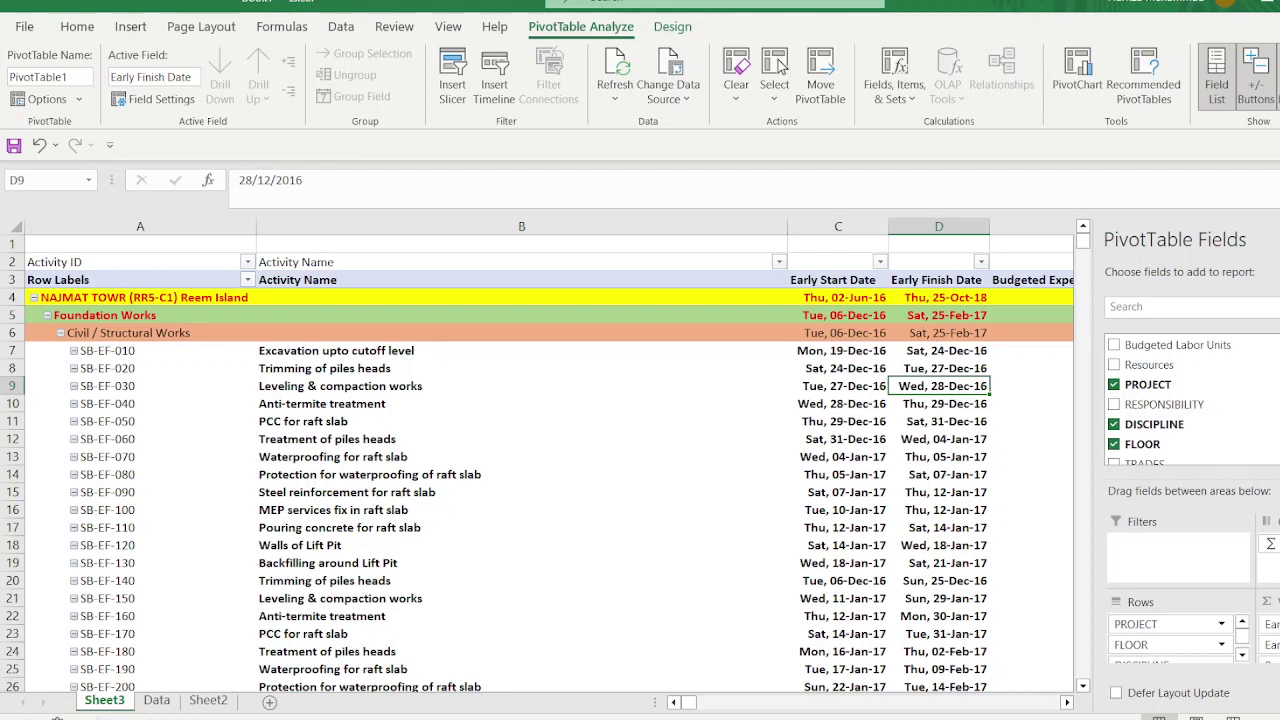
Step: Try the Resources field as a value in the PivotTable and check its column with the field list hidden
scroll(1180, 400, up, 1)
scroll(1180, 400, up, 2)
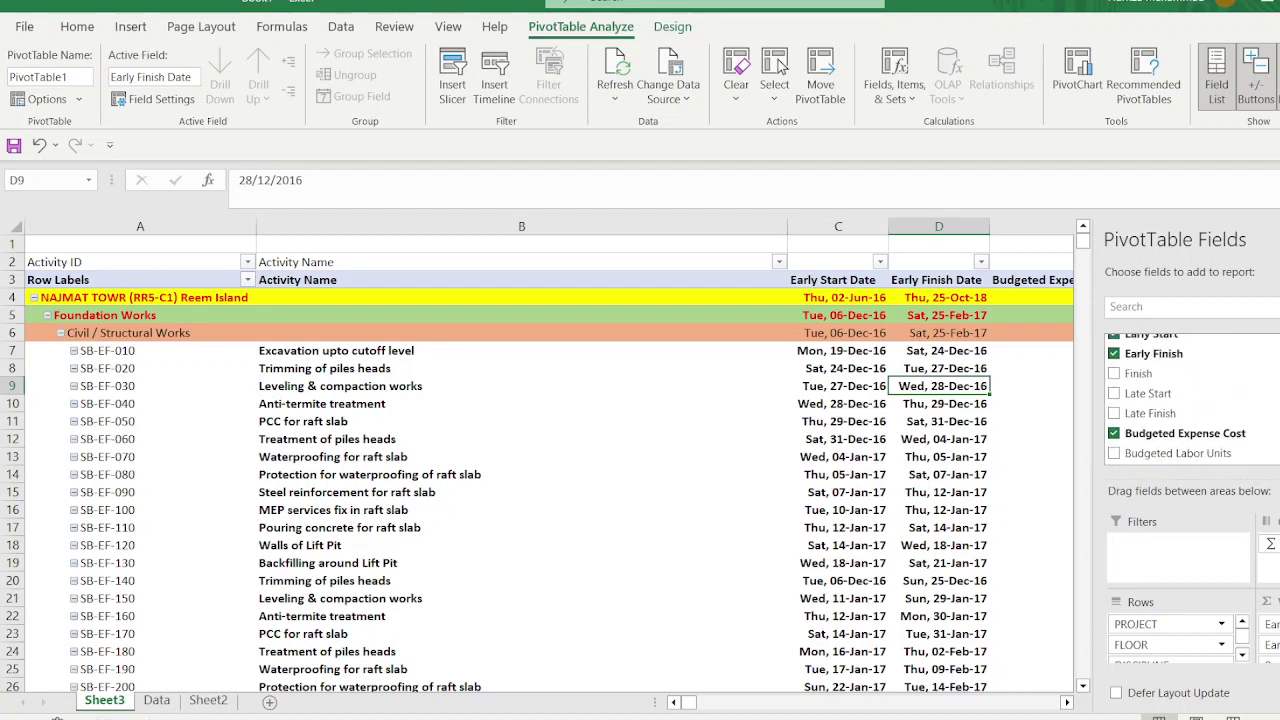
scroll(1180, 400, down, 3)
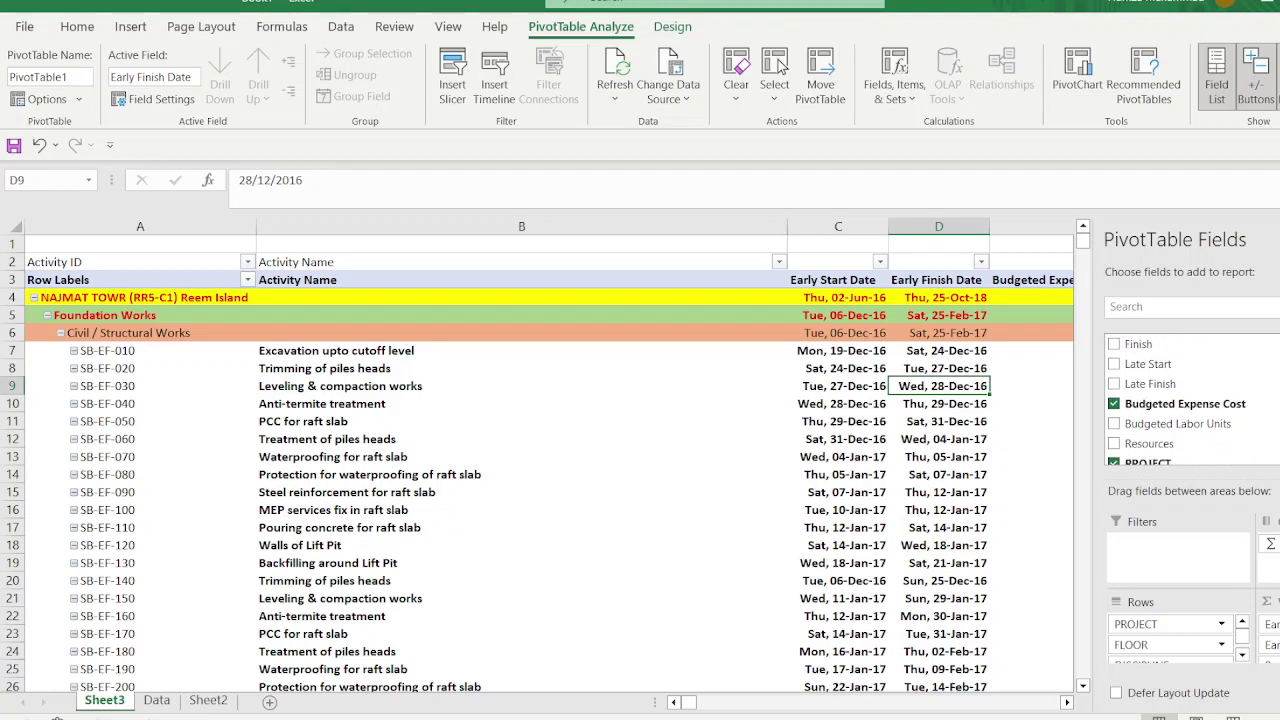
click(1114, 444)
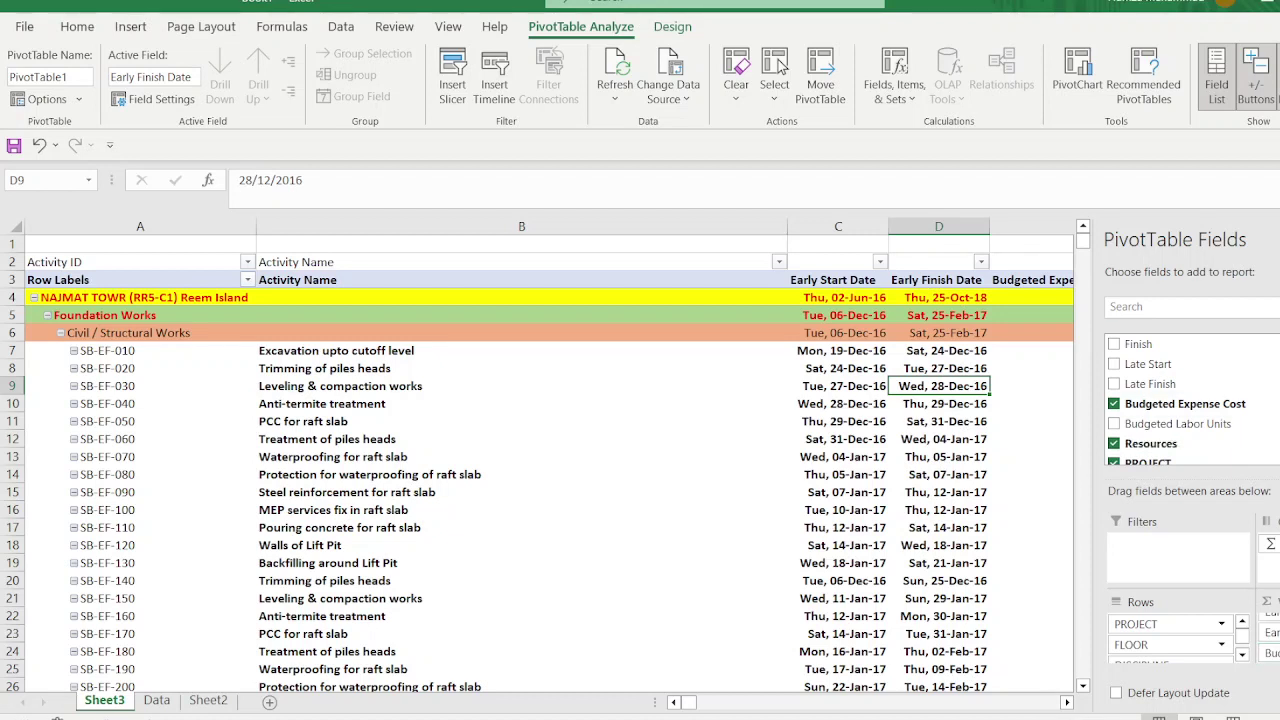
click(1216, 75)
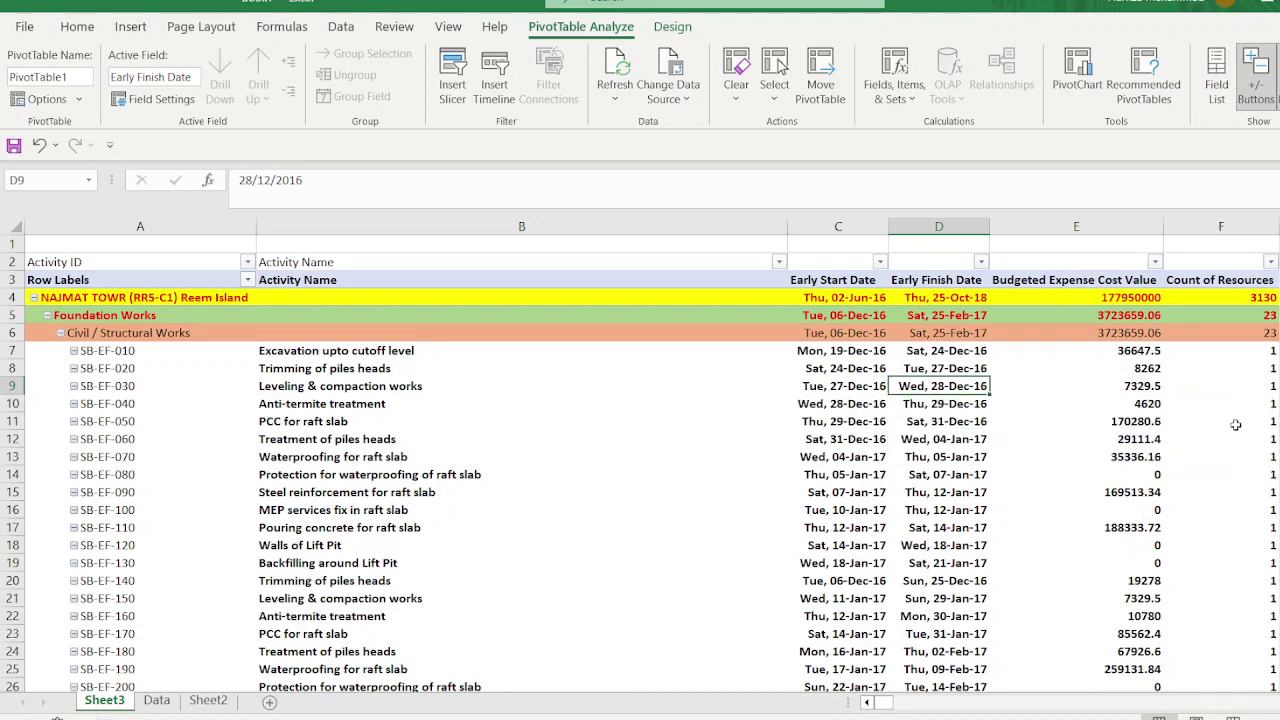
mouse_move(1254, 416)
click(1216, 75)
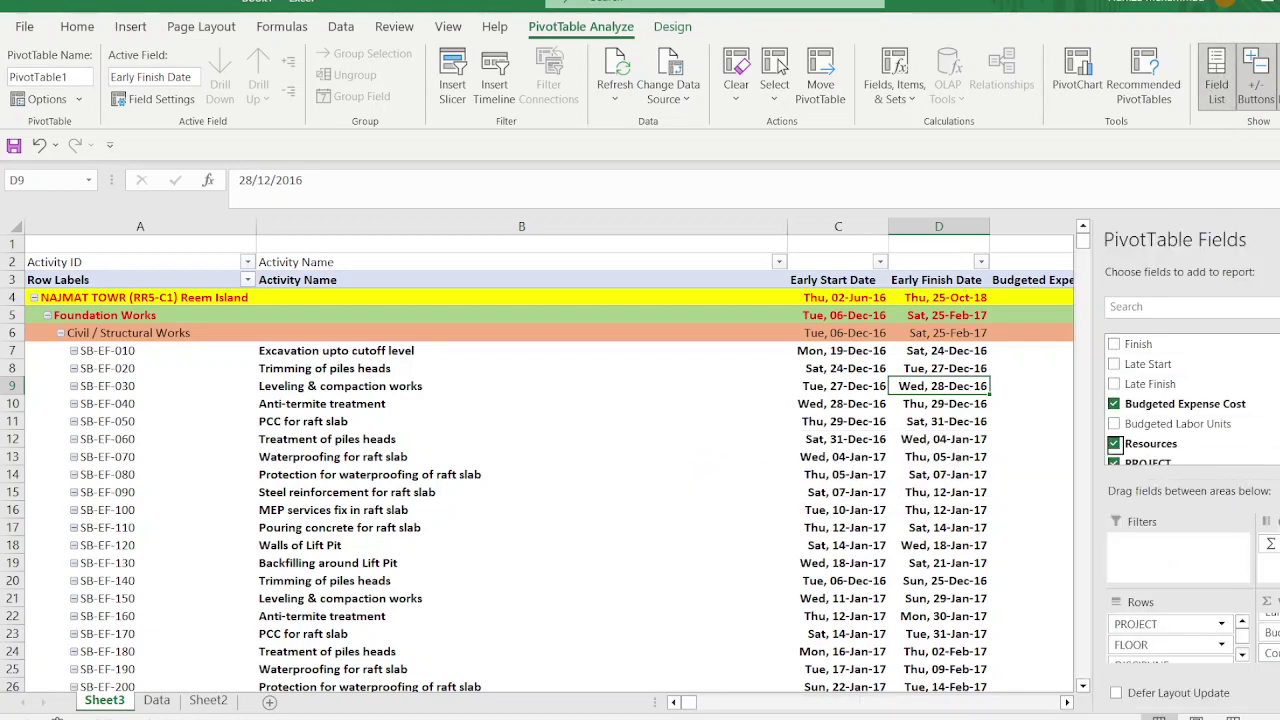
Step: Place Resources in the PivotTable rows below Activity Name, hide the field list and turn off the Activity Name subtotals
drag(1150, 443, 1168, 672)
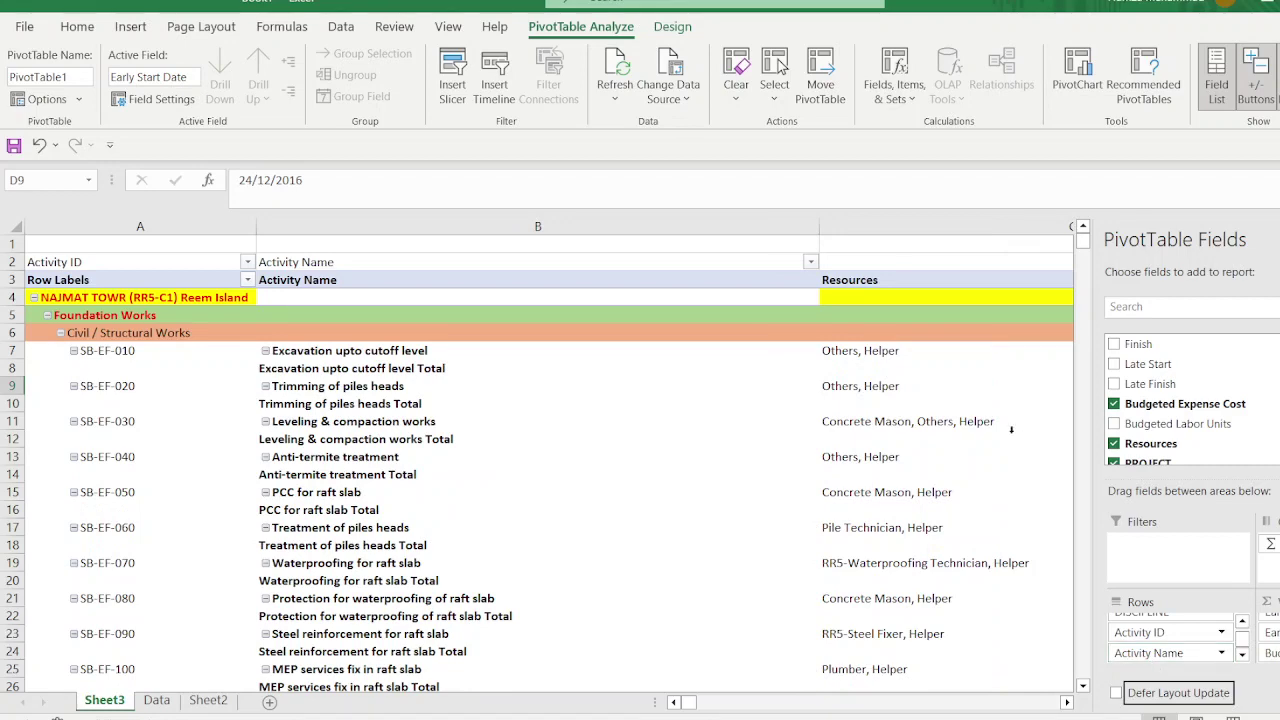
click(1216, 84)
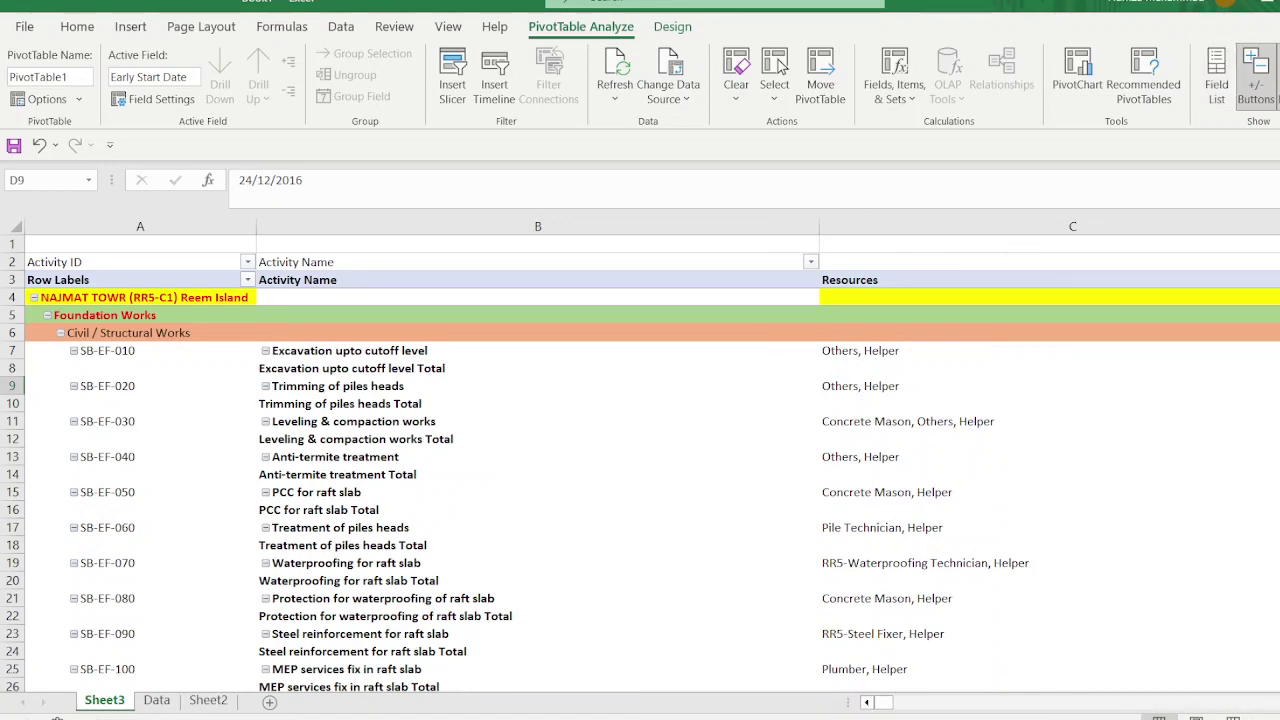
drag(1279, 226, 1052, 226)
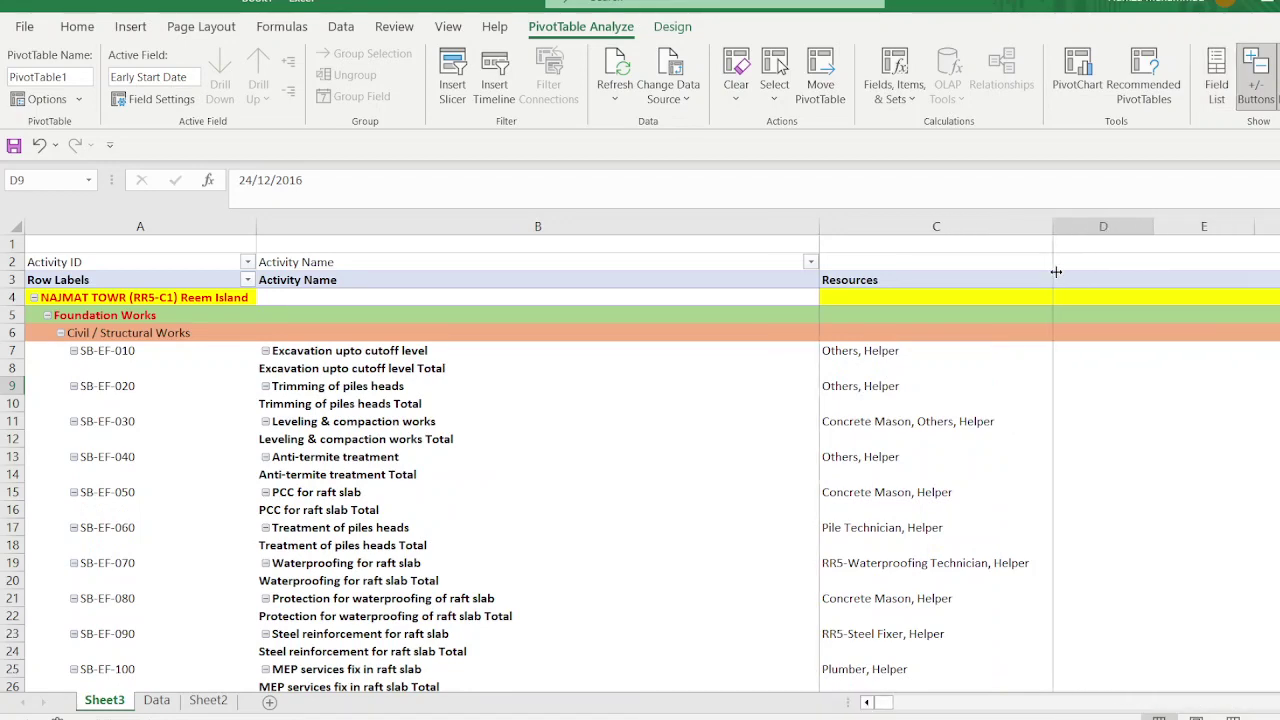
right_click(318, 371)
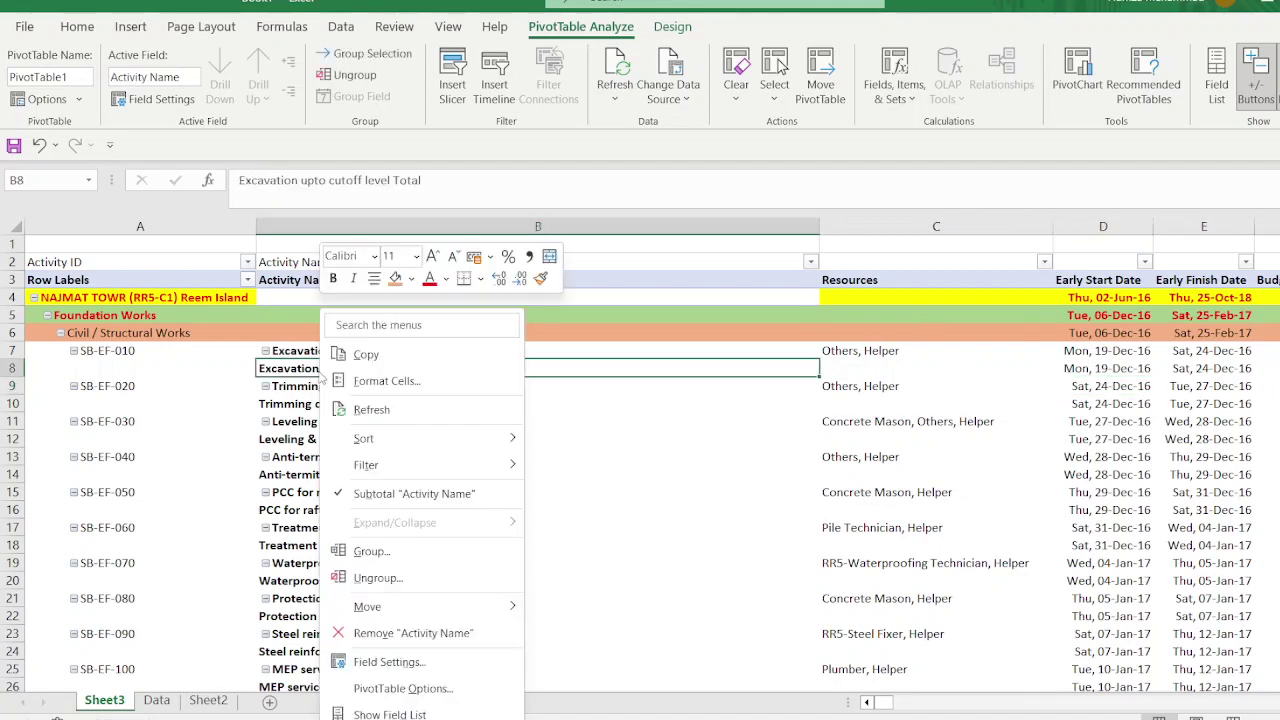
click(414, 493)
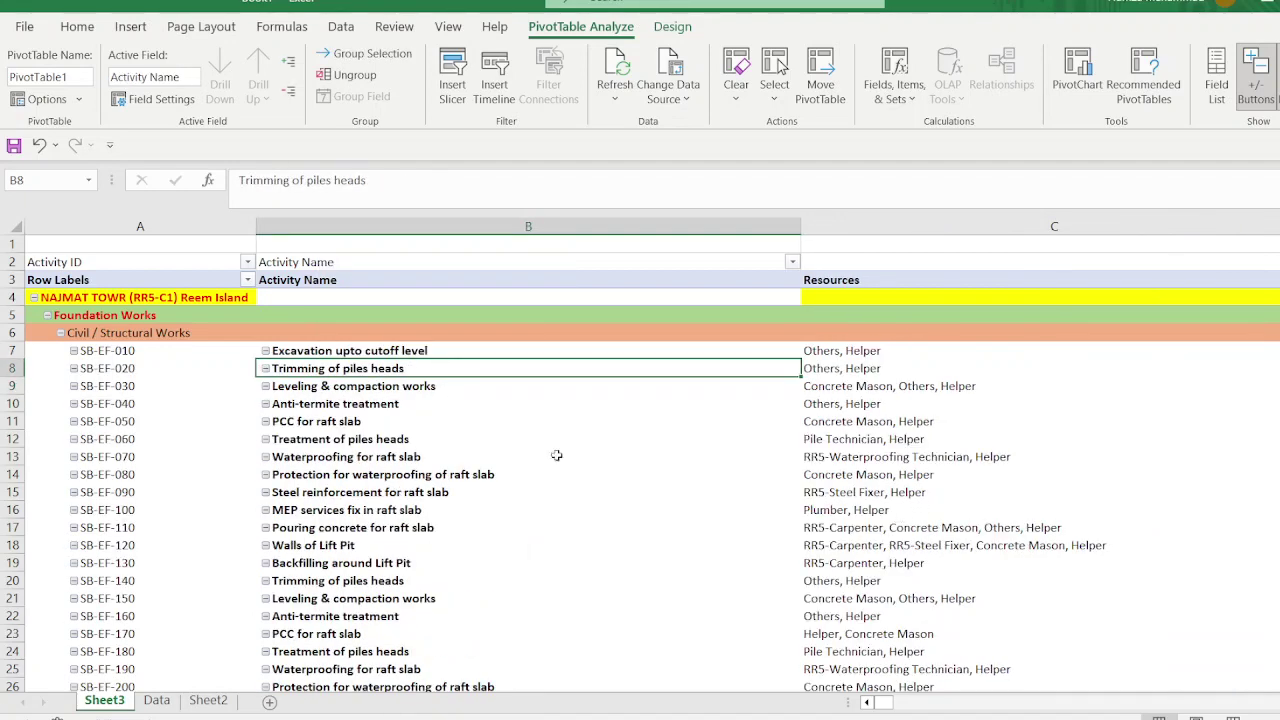
Step: Examine the resources assigned to individual foundation activities, along with their dates and budgeted costs
click(407, 351)
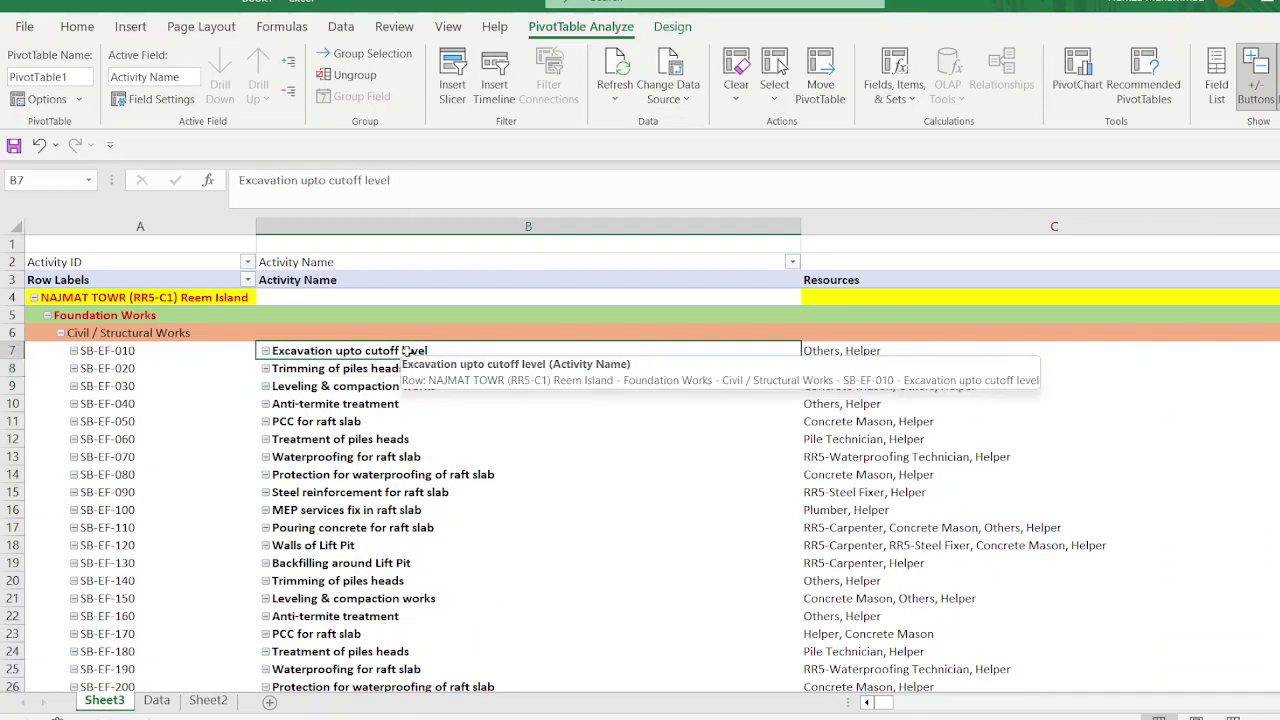
click(879, 352)
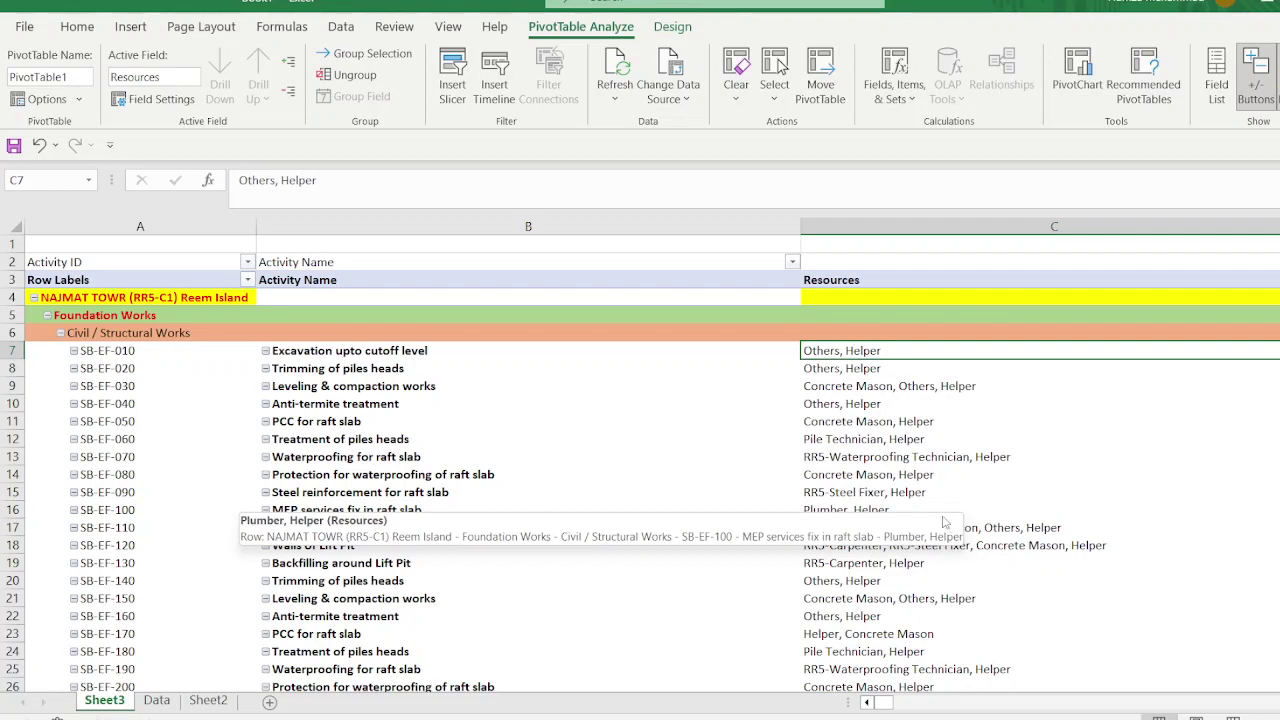
drag(410, 393, 904, 390)
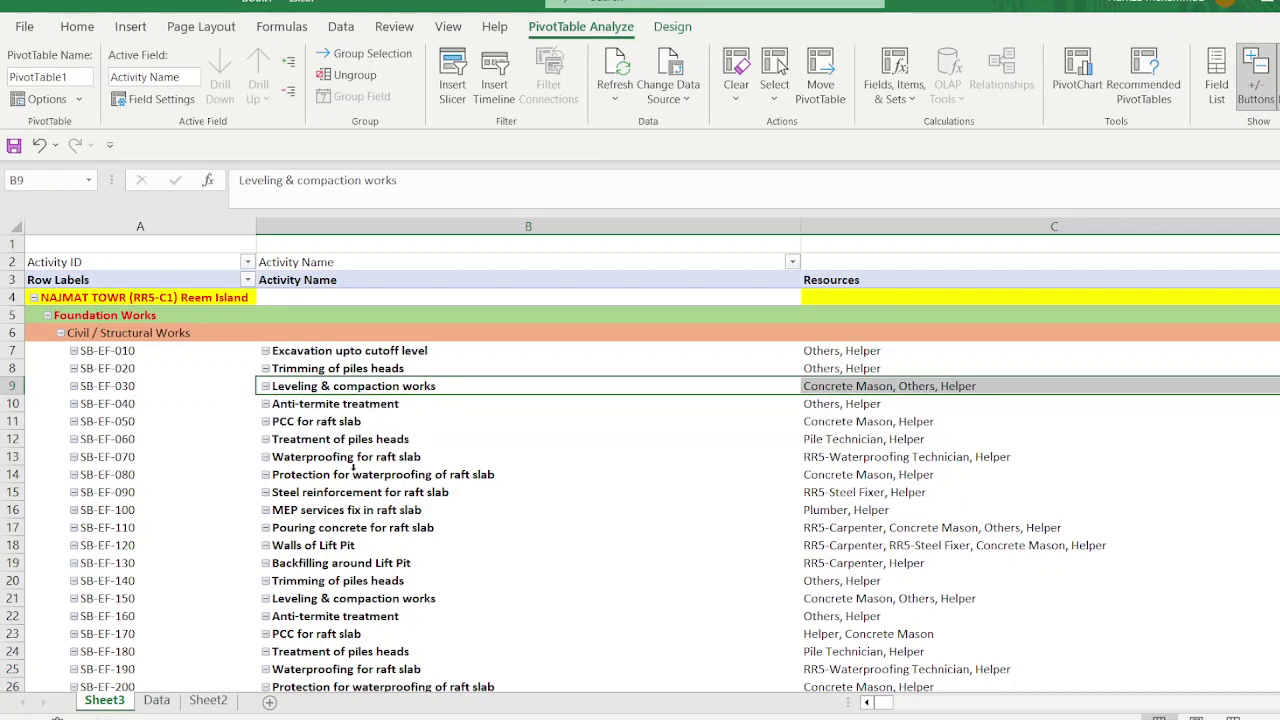
click(352, 458)
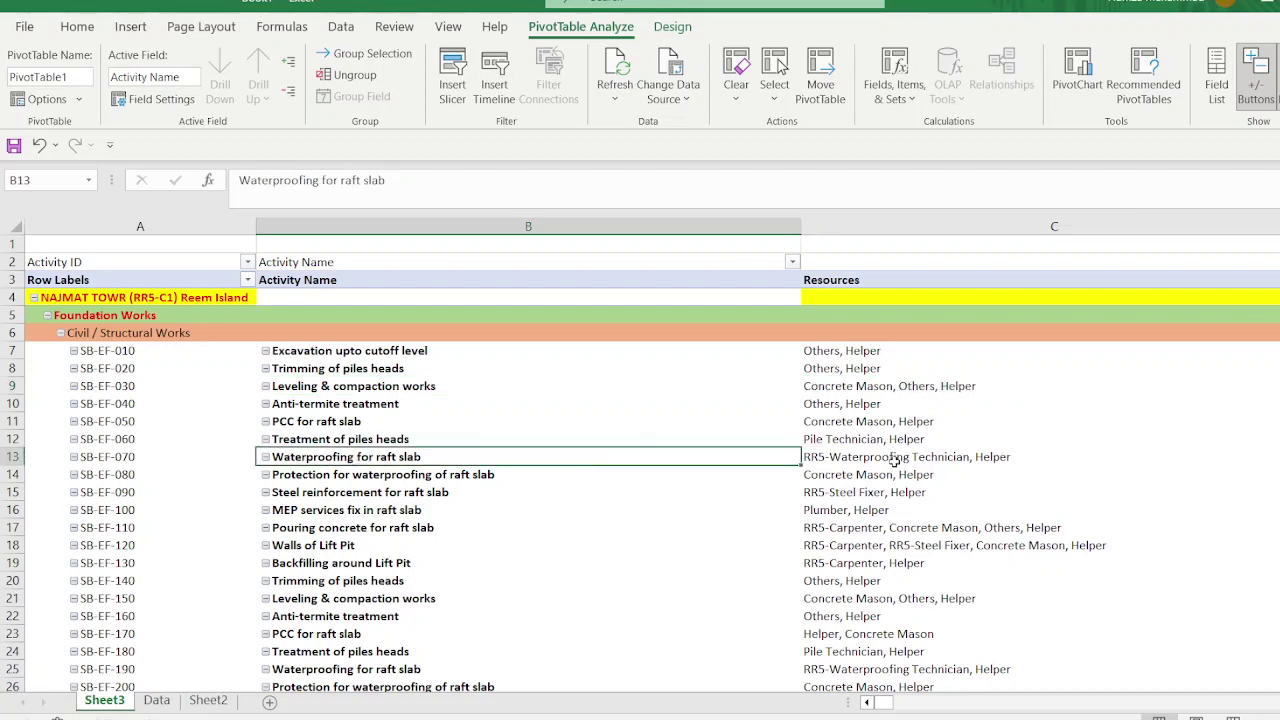
click(290, 545)
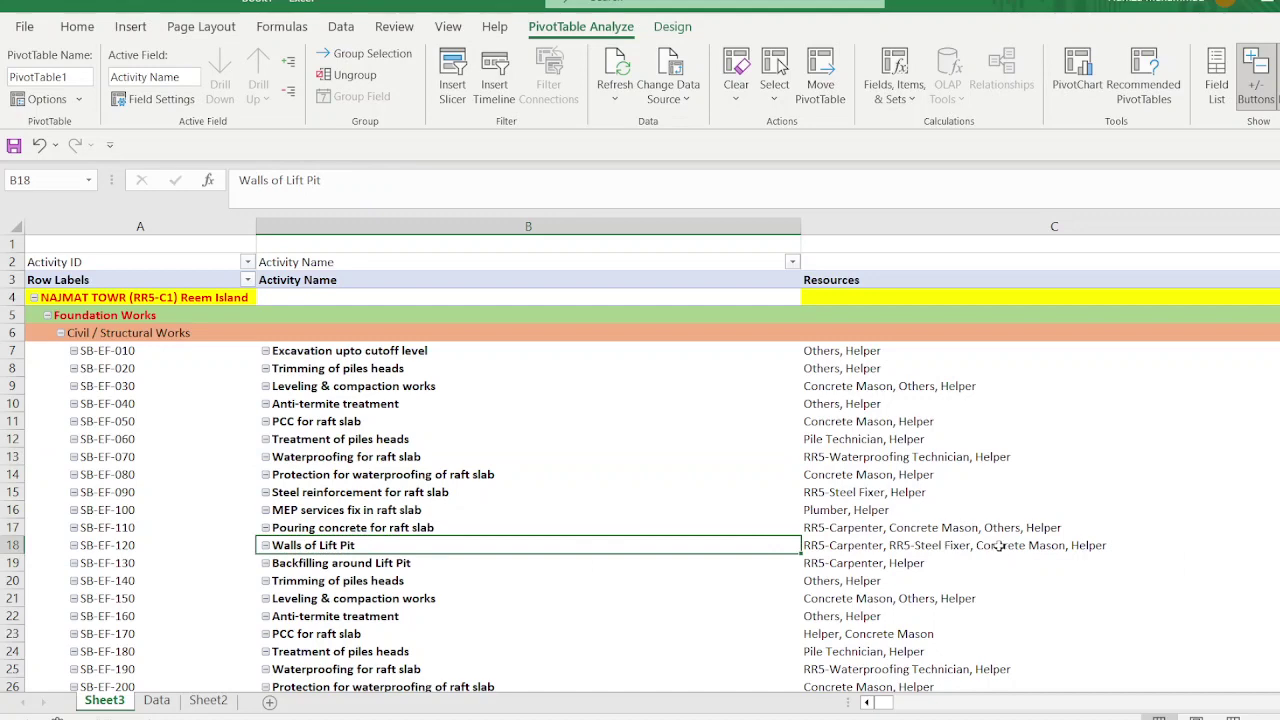
click(1090, 545)
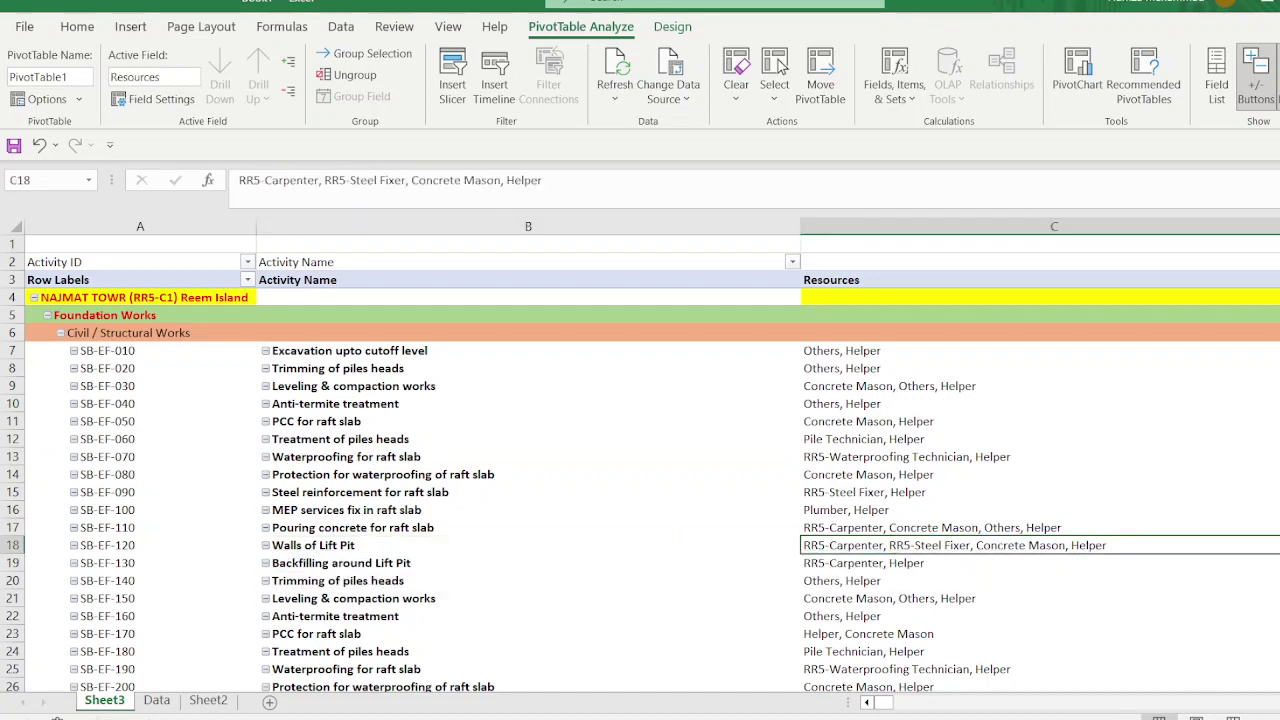
scroll(682, 423, right, 5)
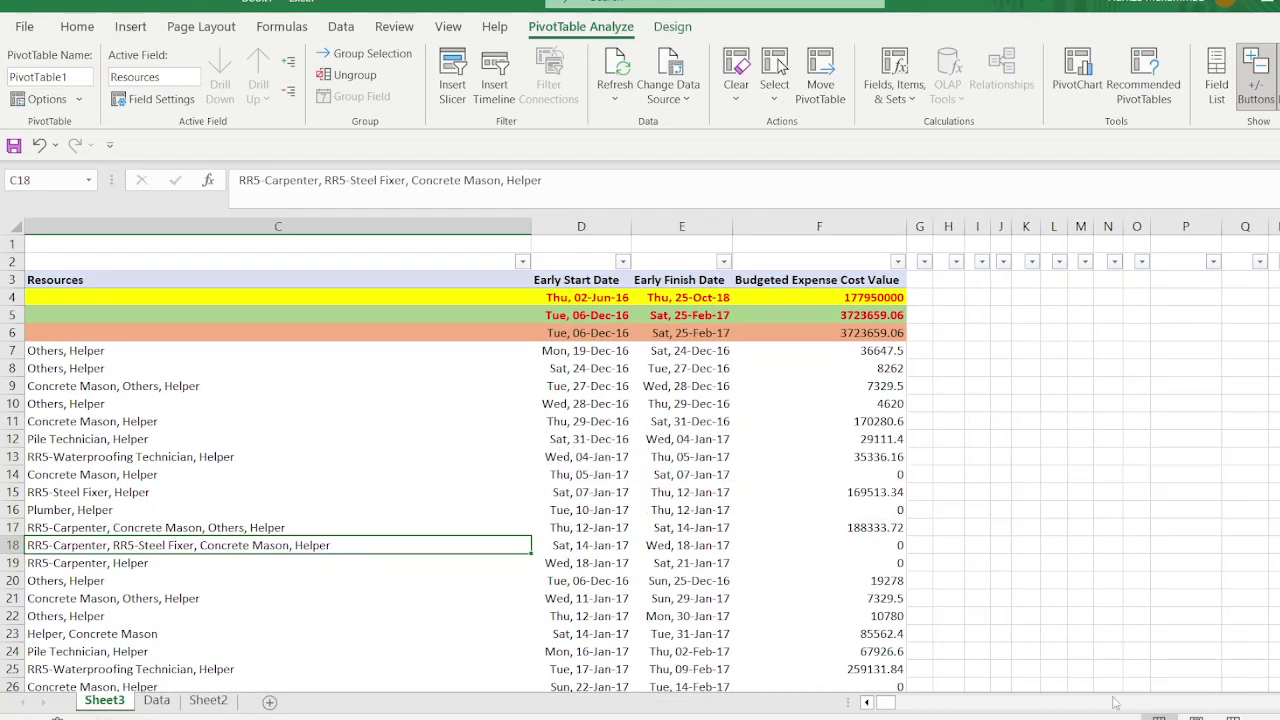
click(866, 703)
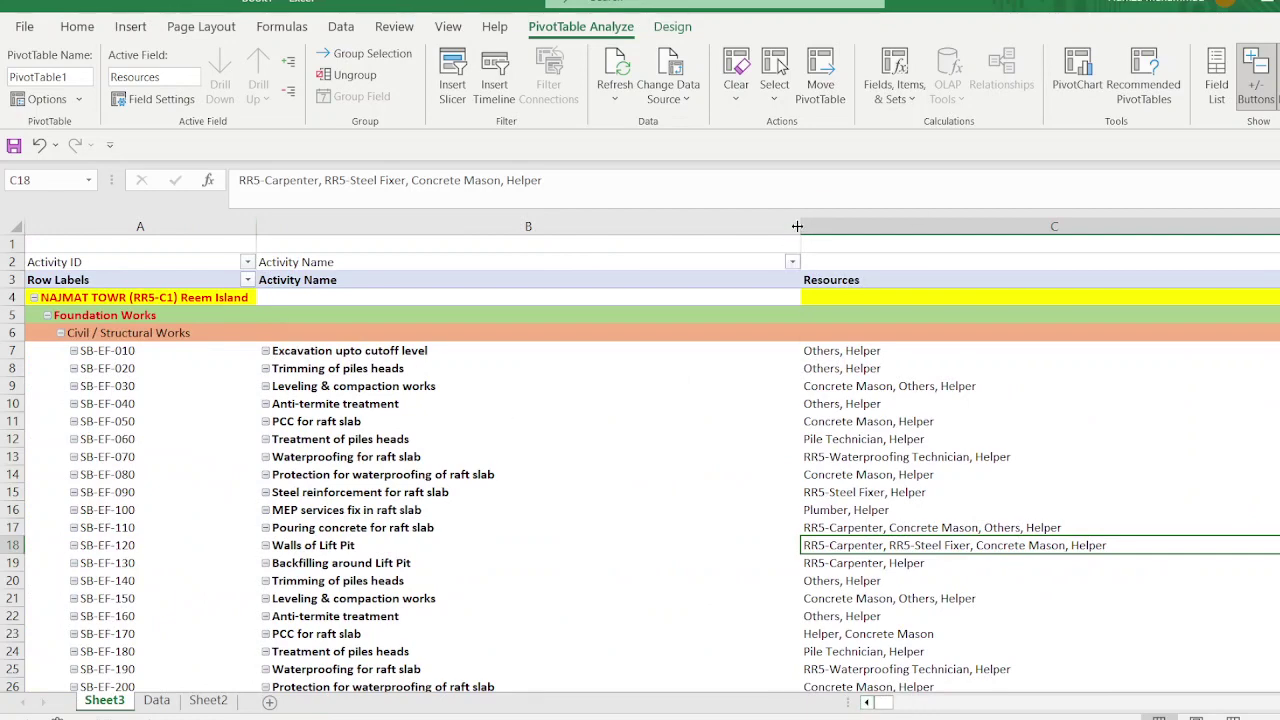
Step: Narrow the Activity ID and Activity Name columns and fill the project row's cells A4:B4 with yellow
drag(797, 226, 528, 253)
drag(257, 227, 189, 229)
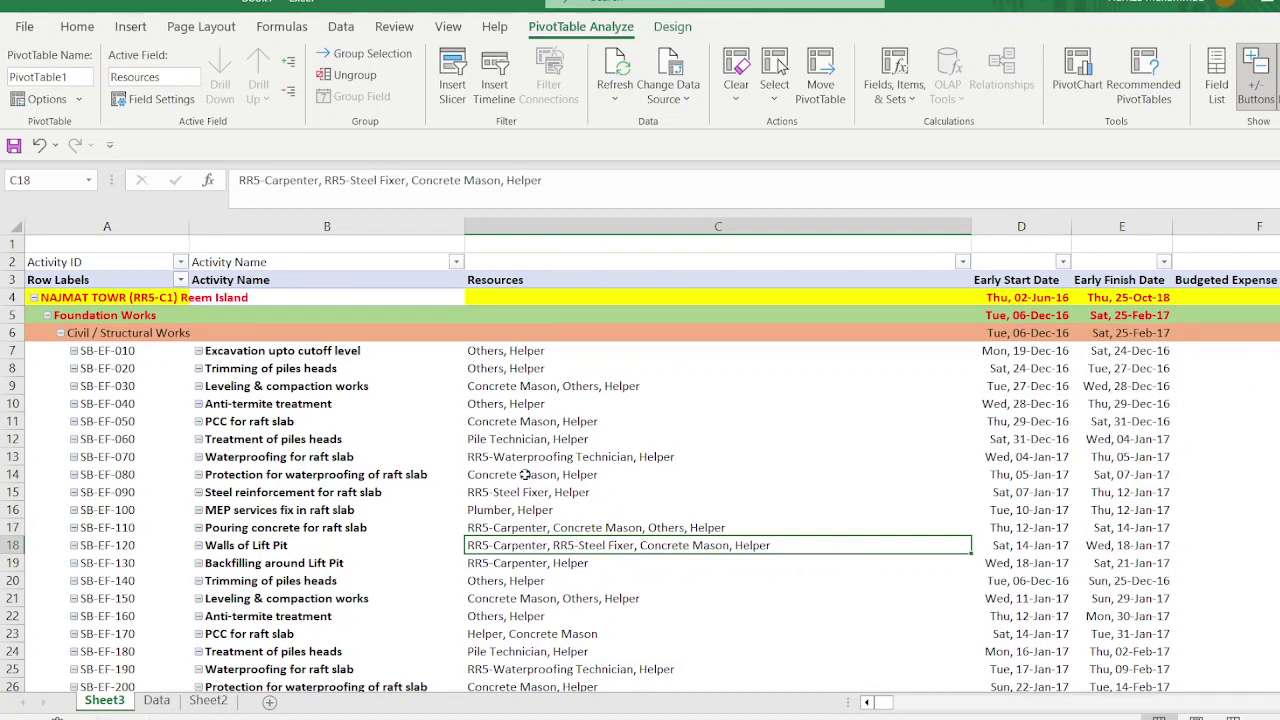
click(515, 474)
drag(152, 302, 265, 296)
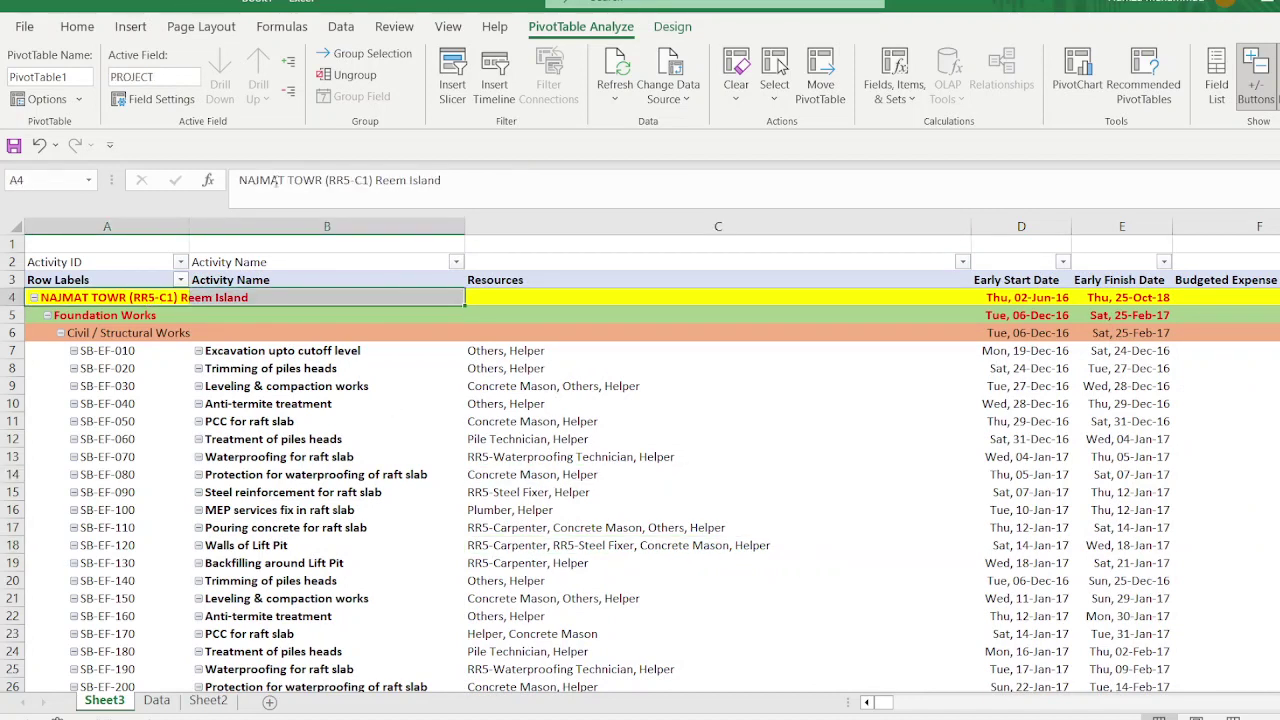
click(78, 27)
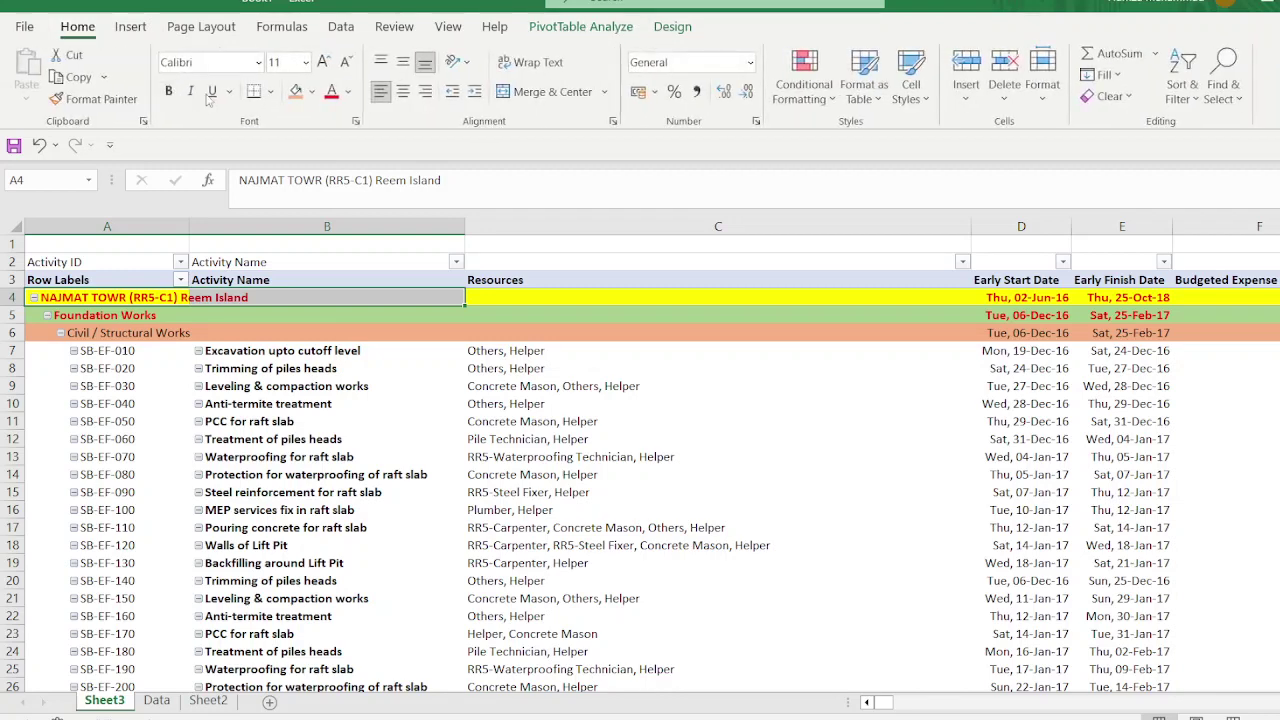
click(311, 91)
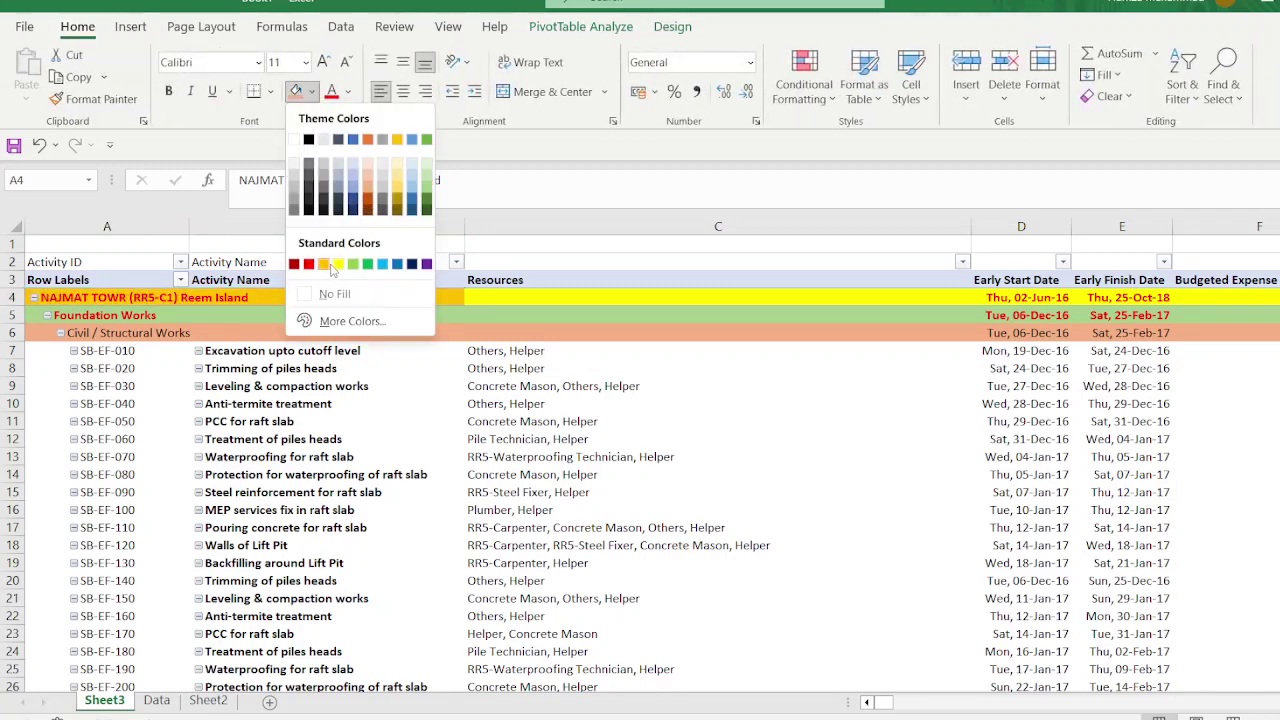
click(333, 265)
click(507, 552)
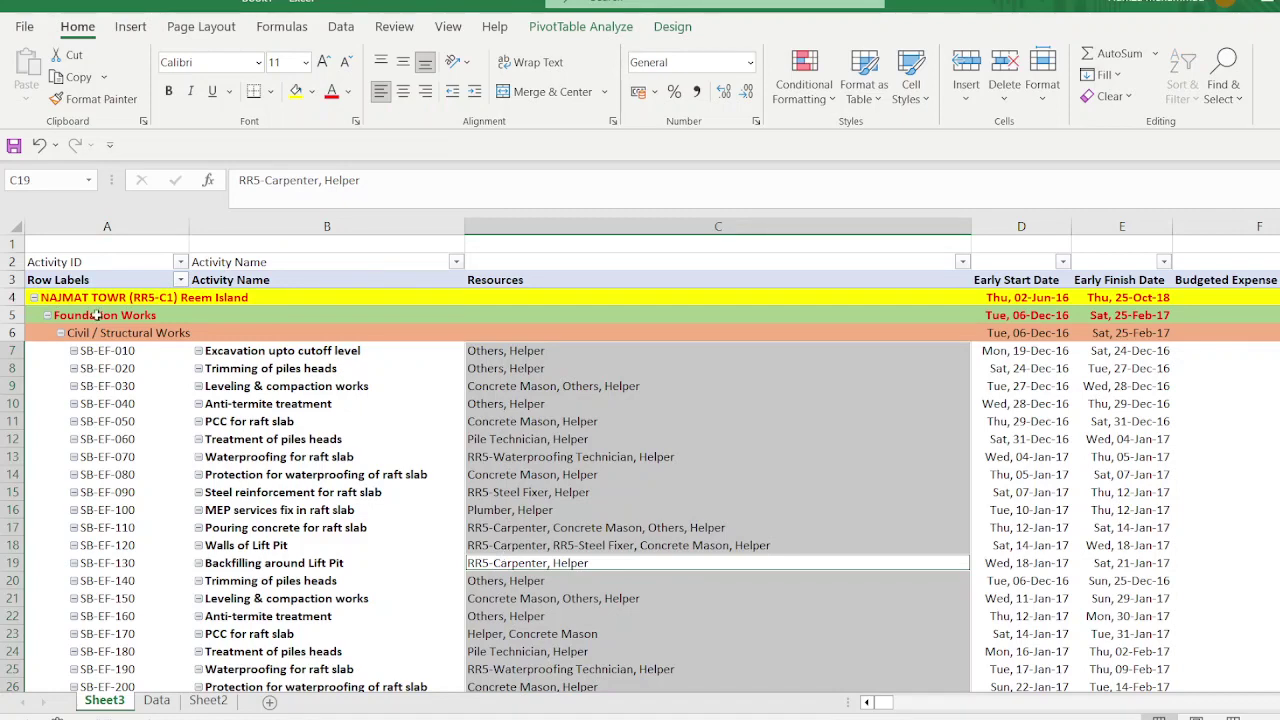
click(180, 280)
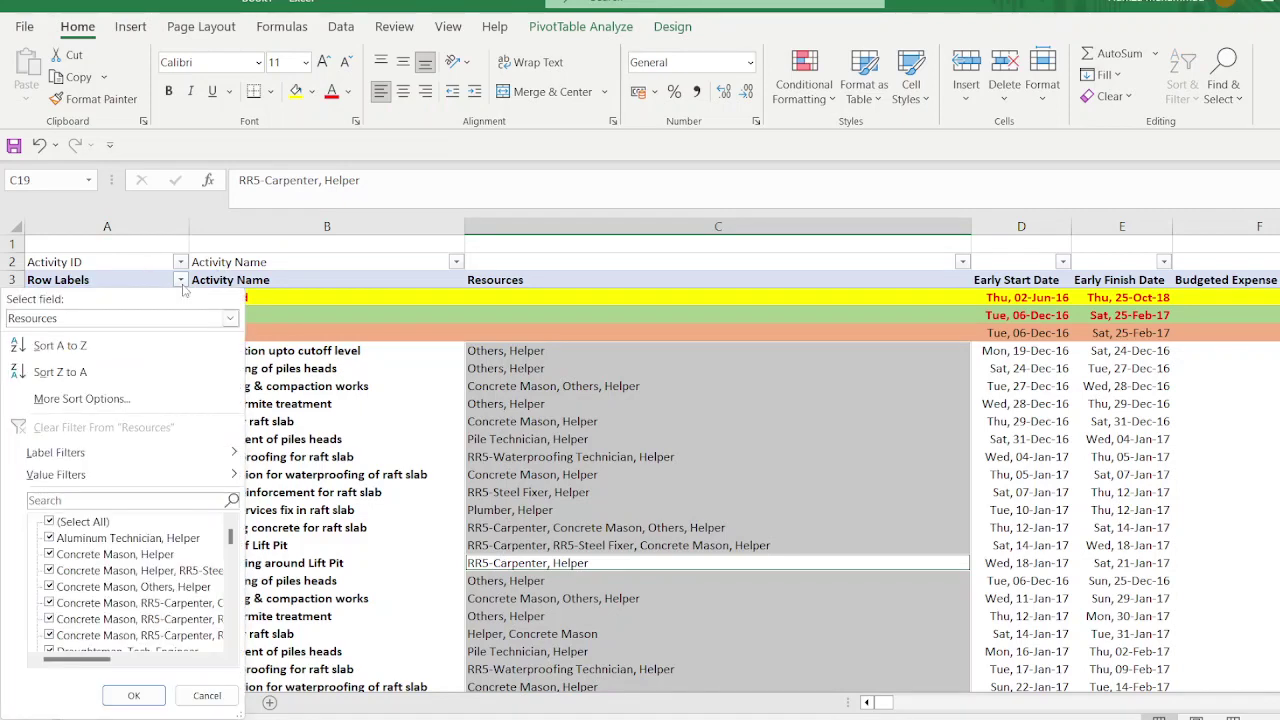
mouse_move(168, 455)
click(312, 424)
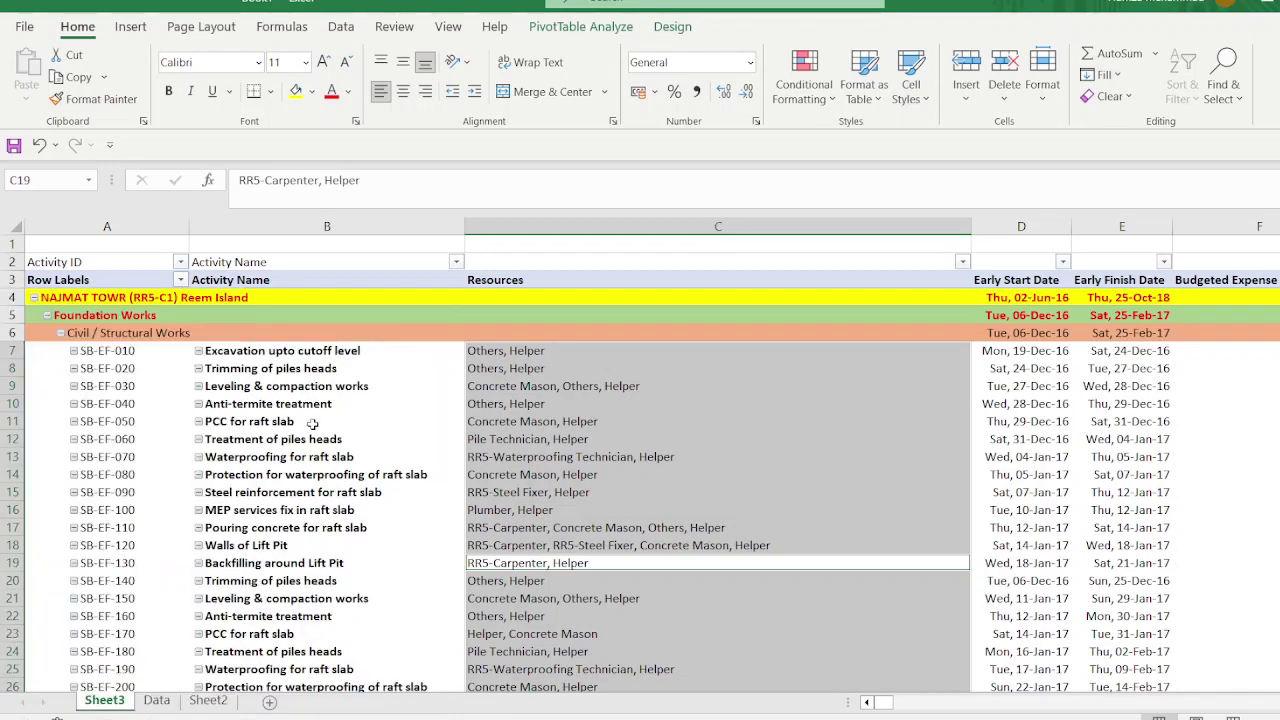
Step: Filter the row labels by the DISCIPLINE field to show only Civil / Structural Works
click(180, 281)
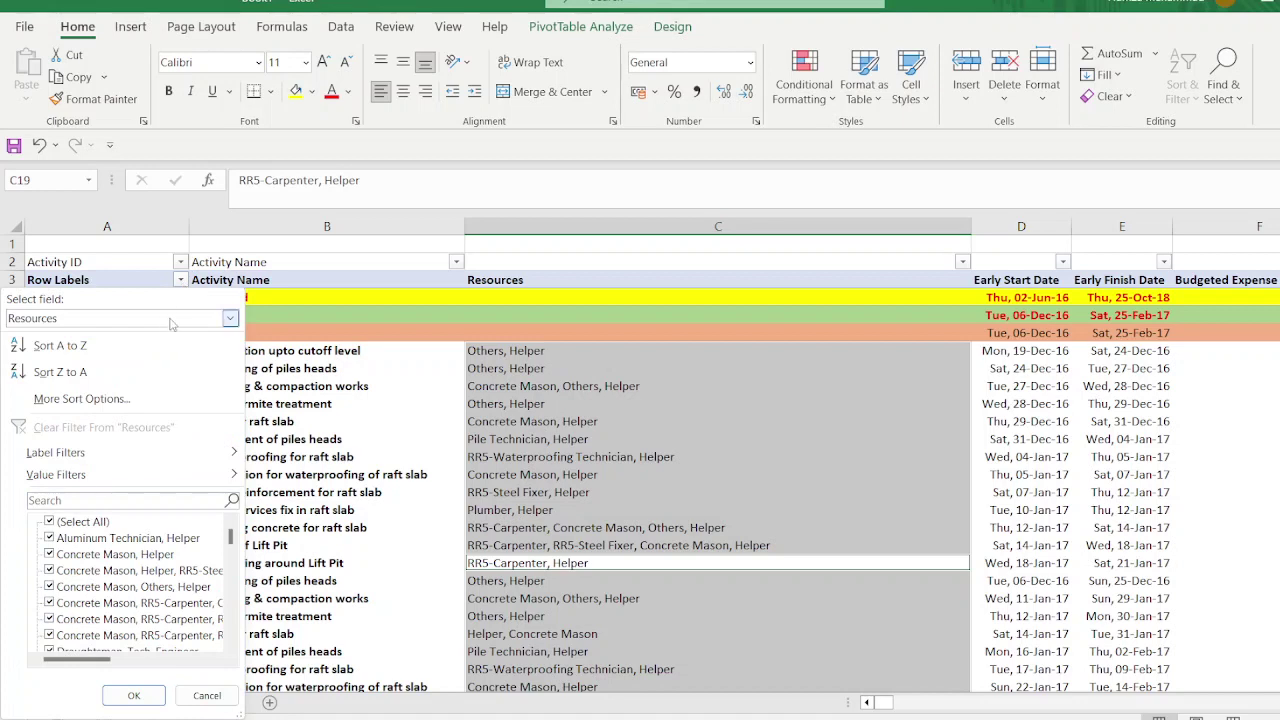
click(234, 319)
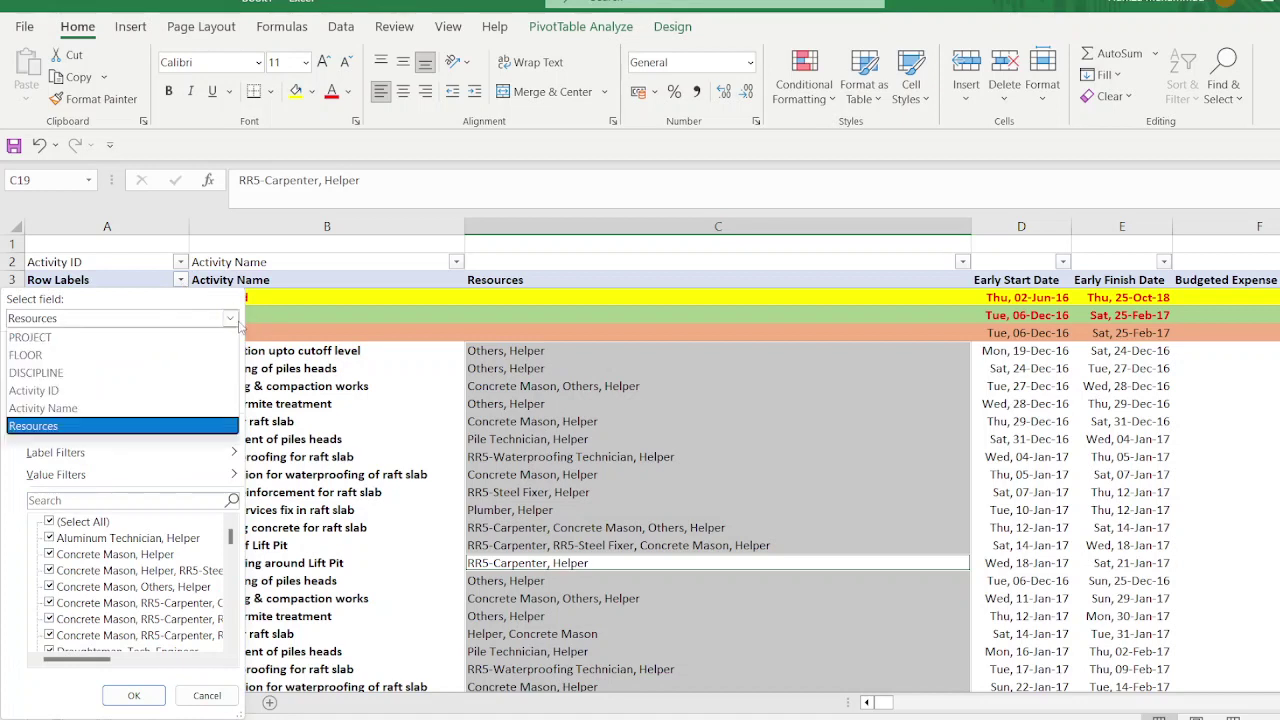
click(173, 373)
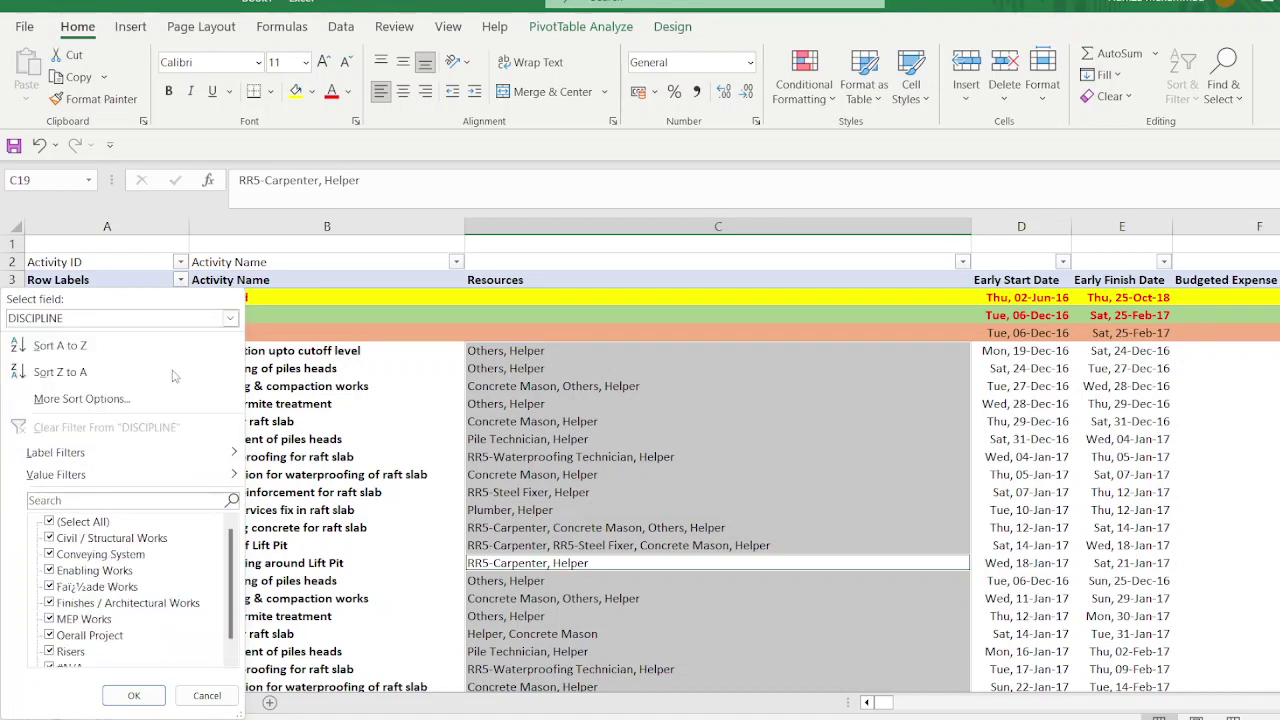
click(50, 522)
click(50, 538)
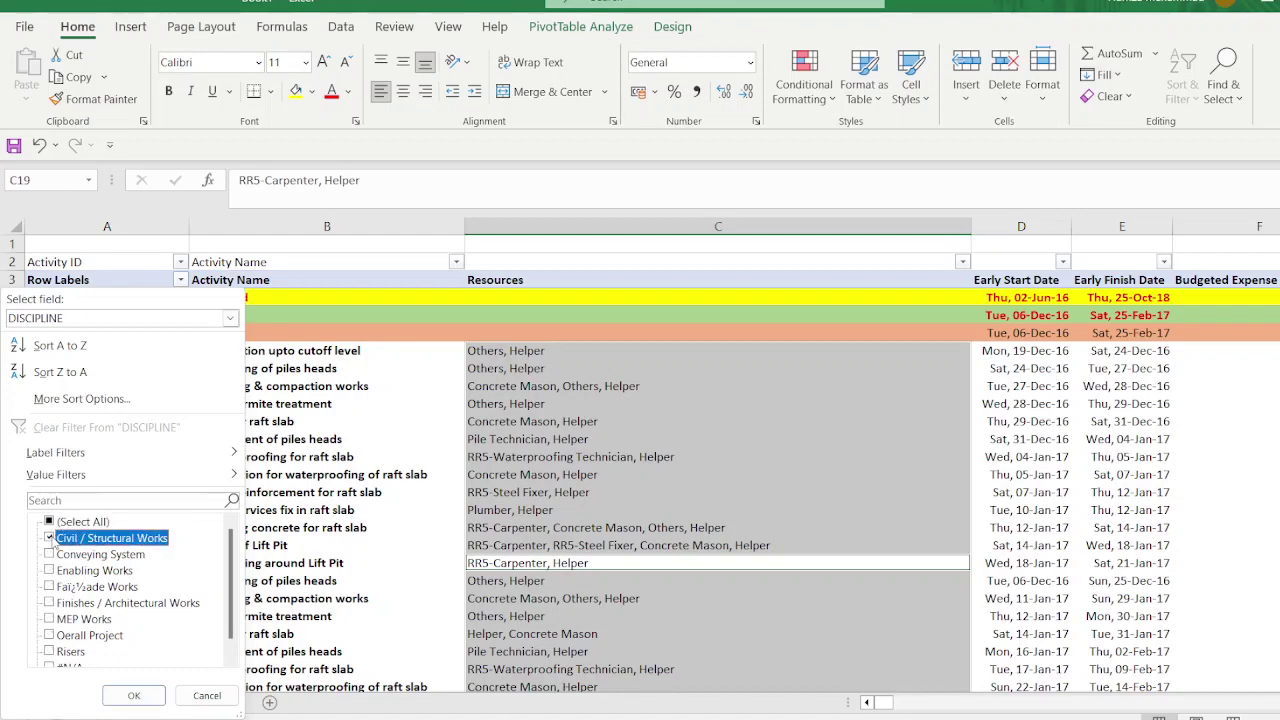
click(134, 695)
Step: Look through the filtered Civil / Structural Works activities floor by floor, checking their resources and dates
scroll(635, 510, down, 13)
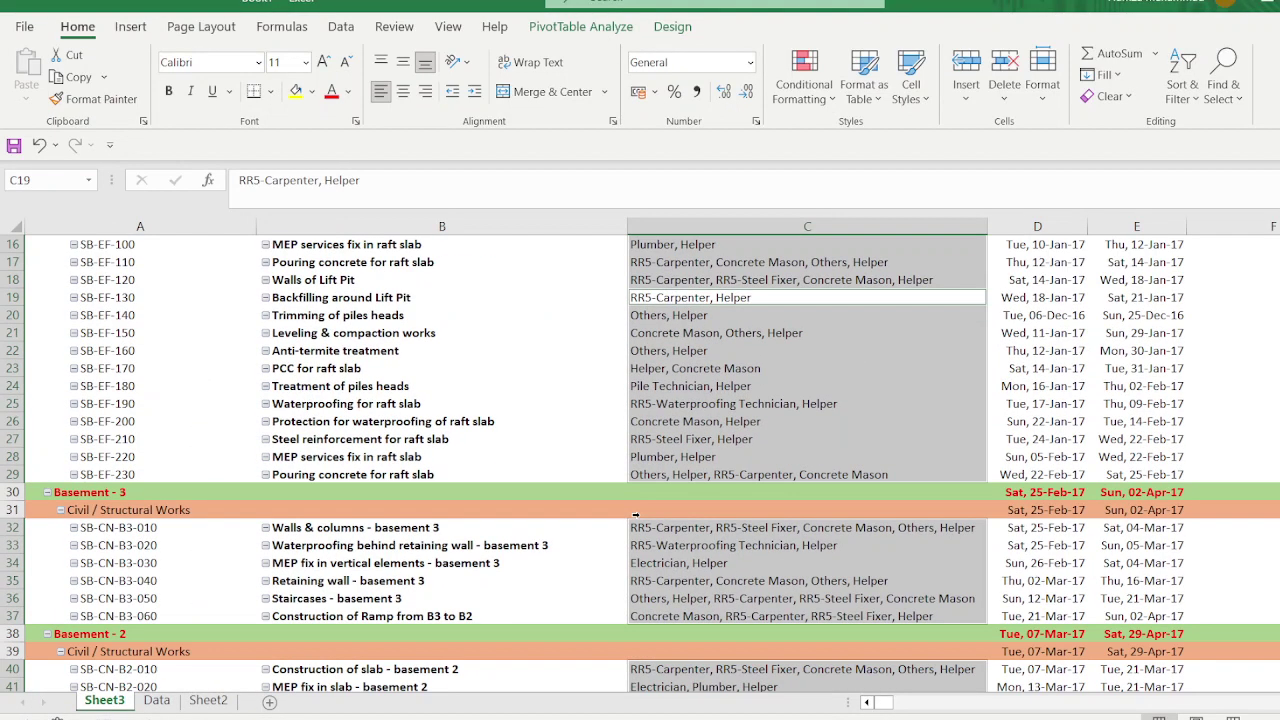
scroll(635, 510, down, 8)
scroll(635, 510, down, 9)
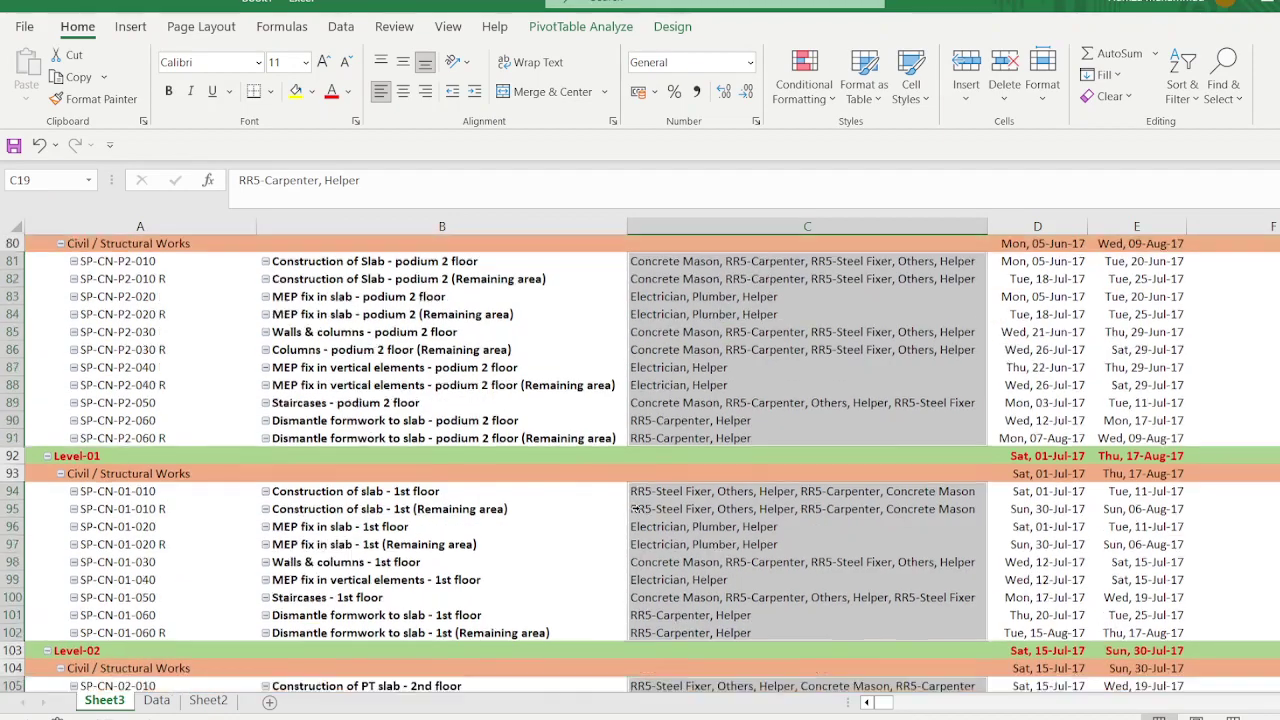
click(571, 502)
scroll(571, 502, down, 12)
scroll(571, 502, down, 19)
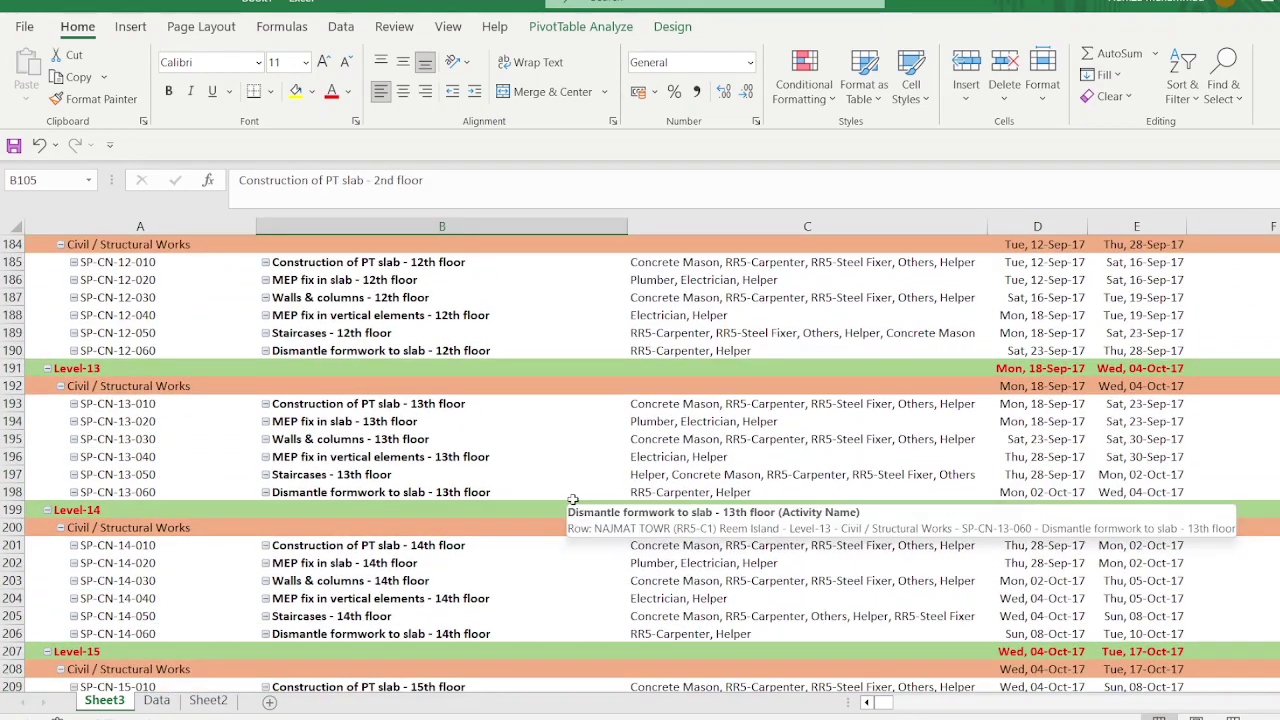
scroll(572, 499, down, 8)
scroll(738, 446, down, 9)
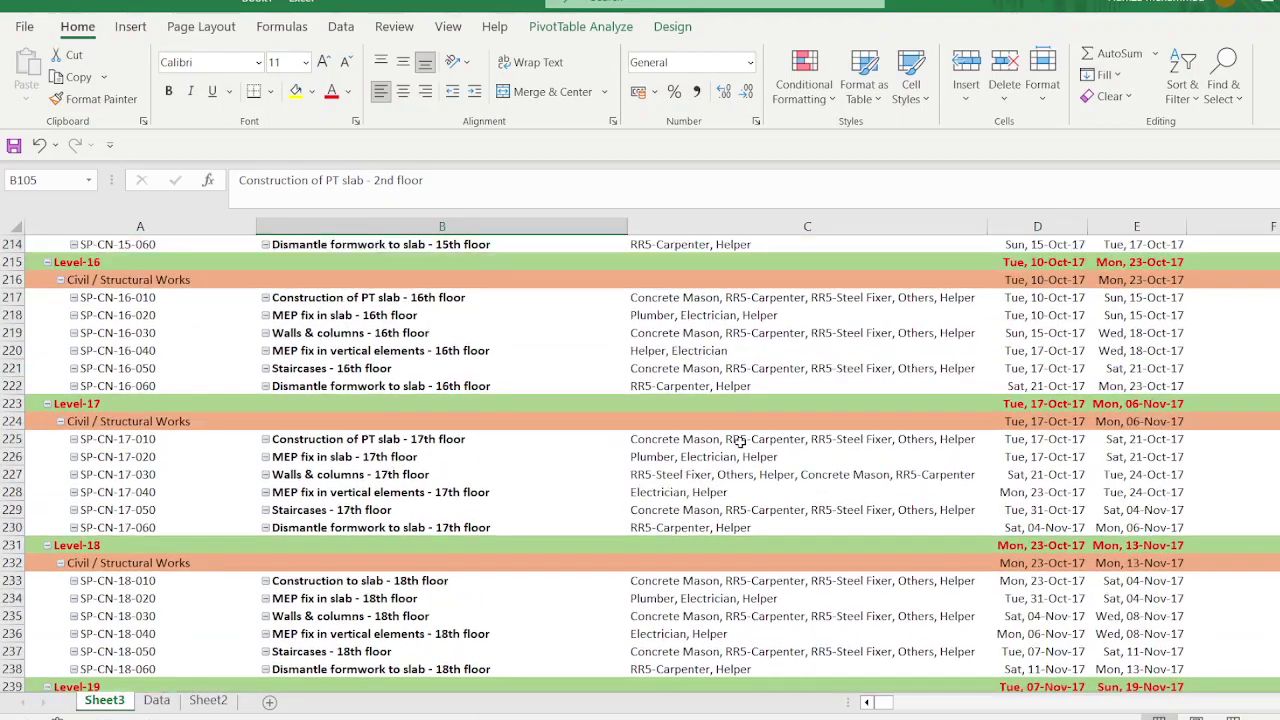
scroll(740, 451, up, 20)
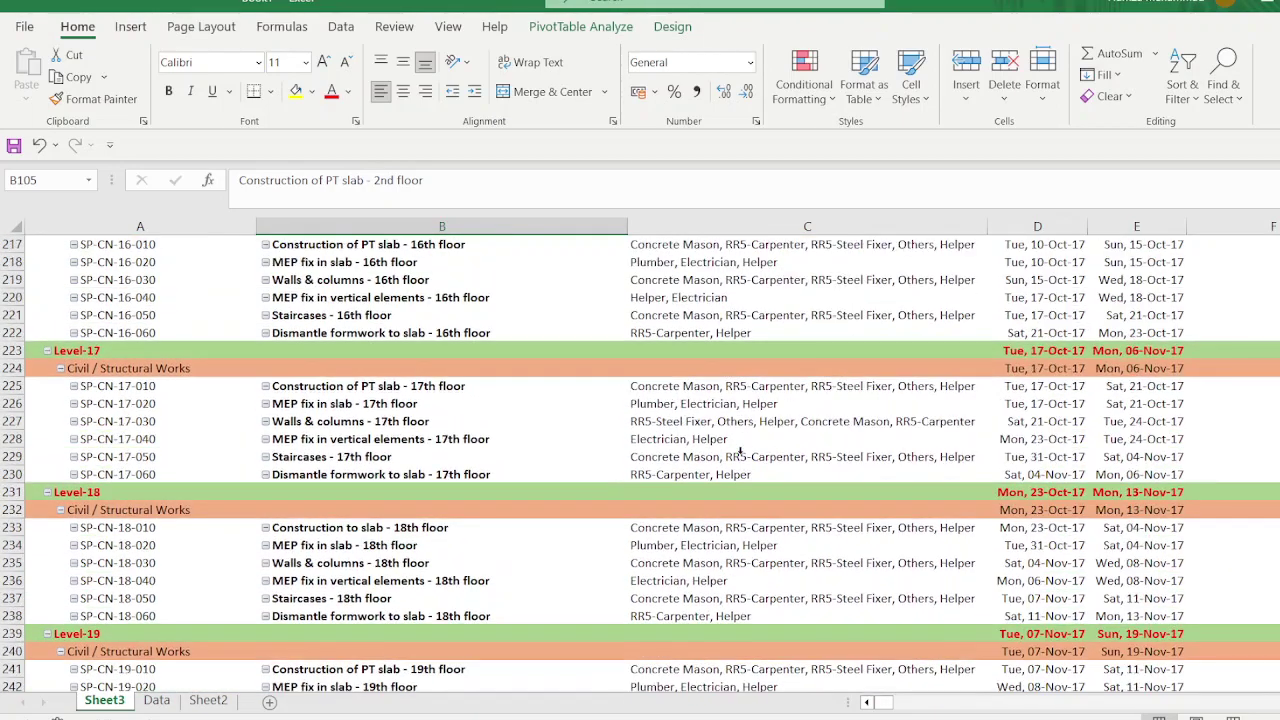
scroll(167, 297, up, 20)
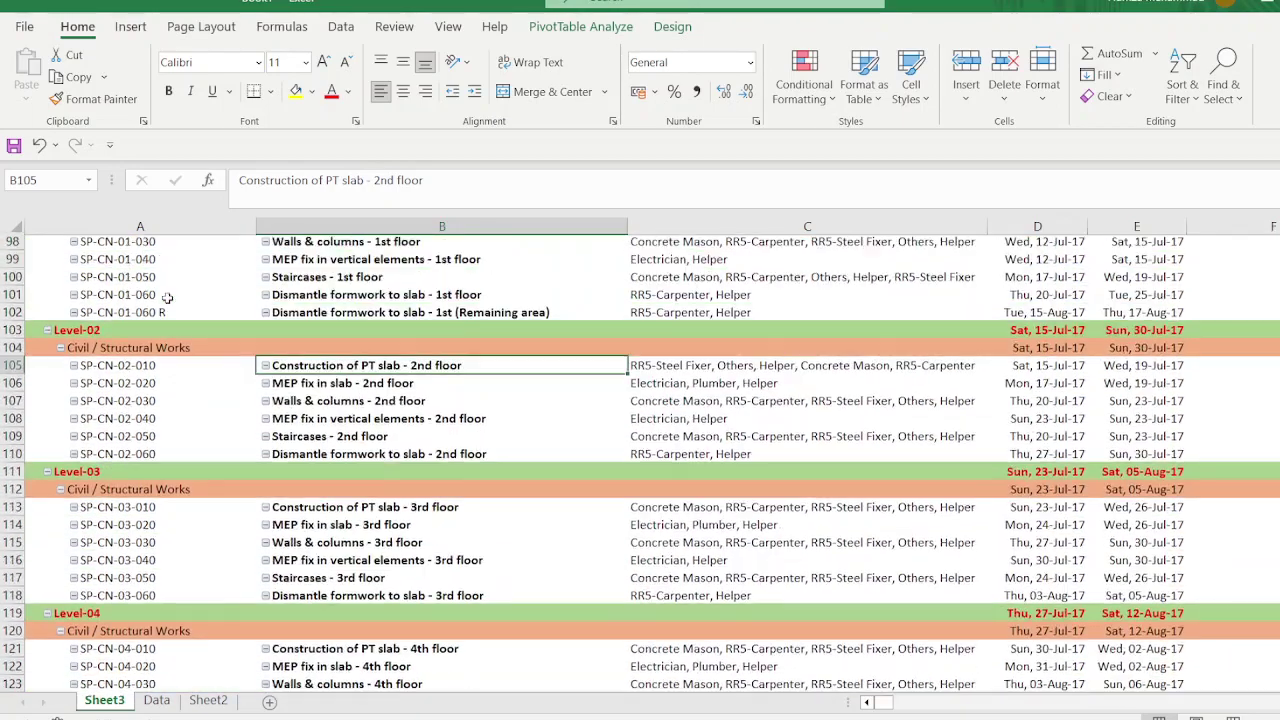
scroll(167, 297, up, 1)
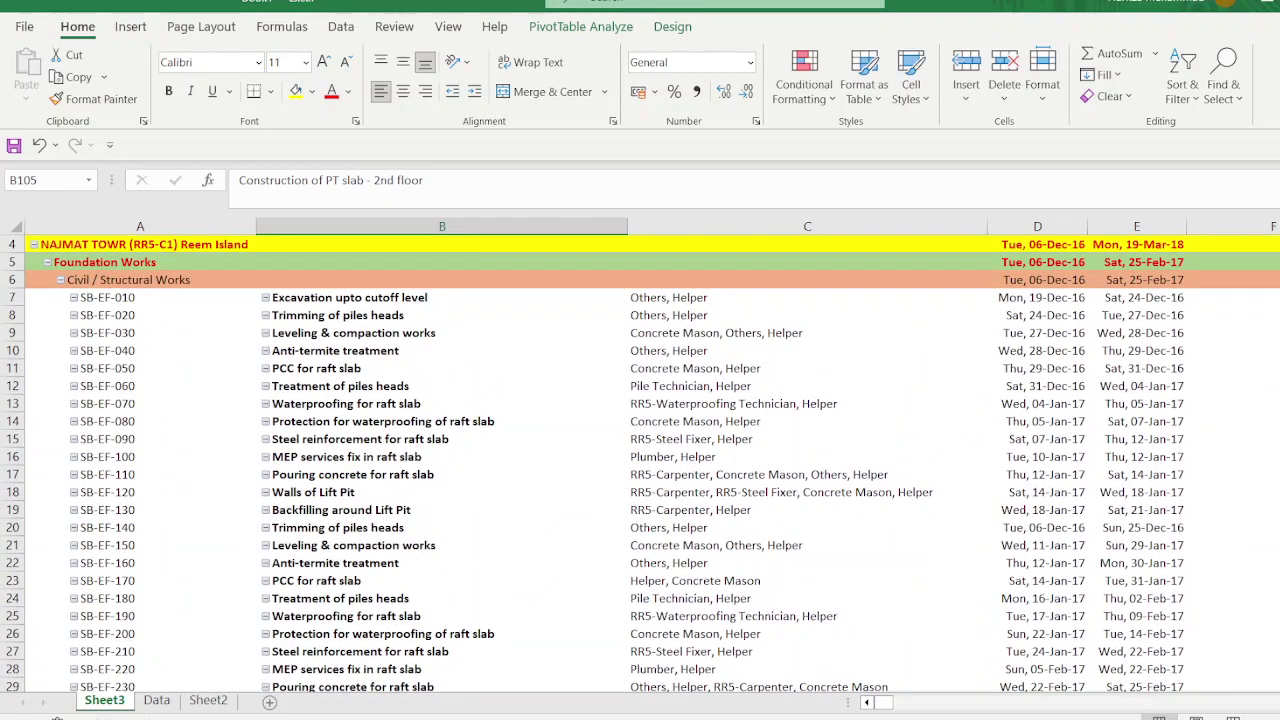
scroll(167, 297, up, 1)
click(247, 280)
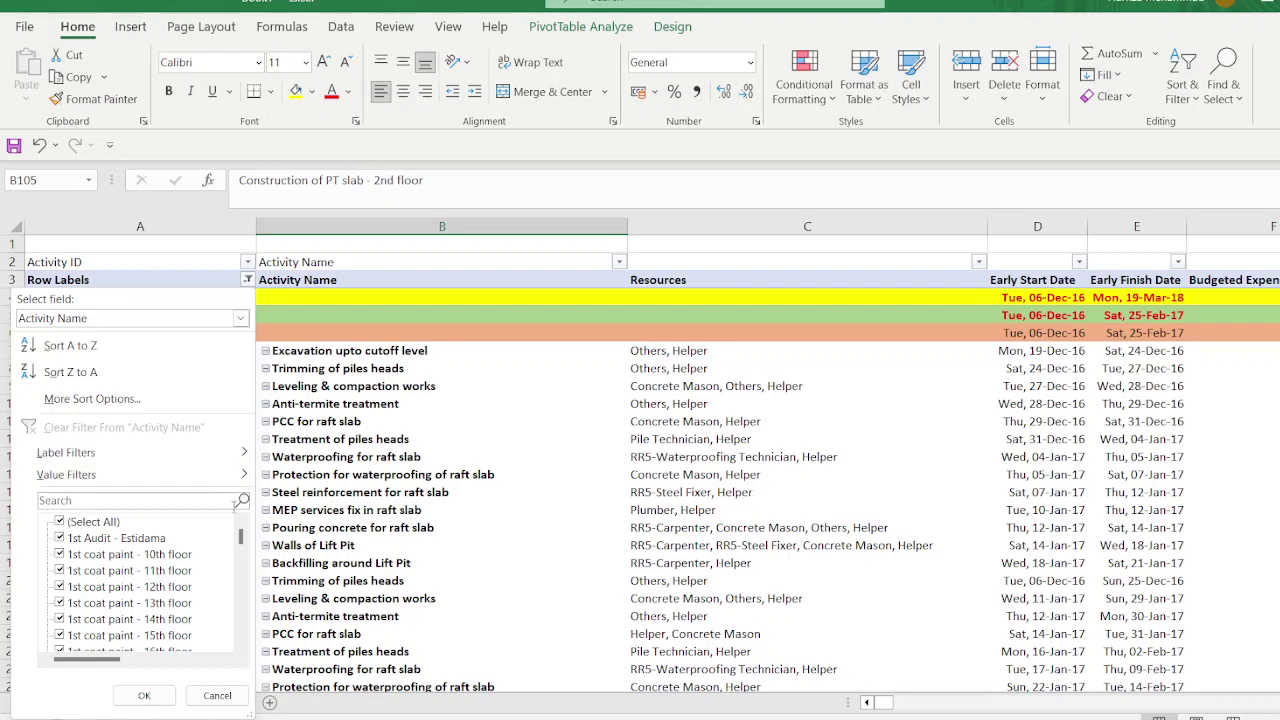
click(249, 282)
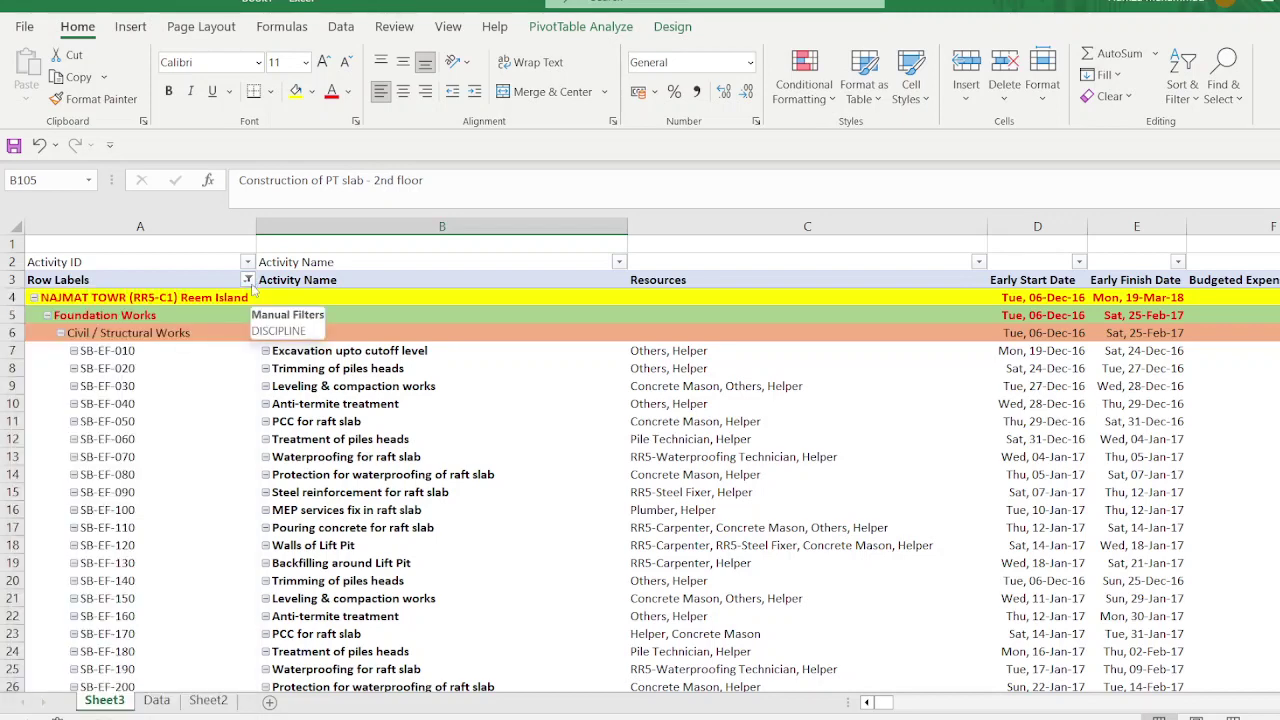
click(249, 282)
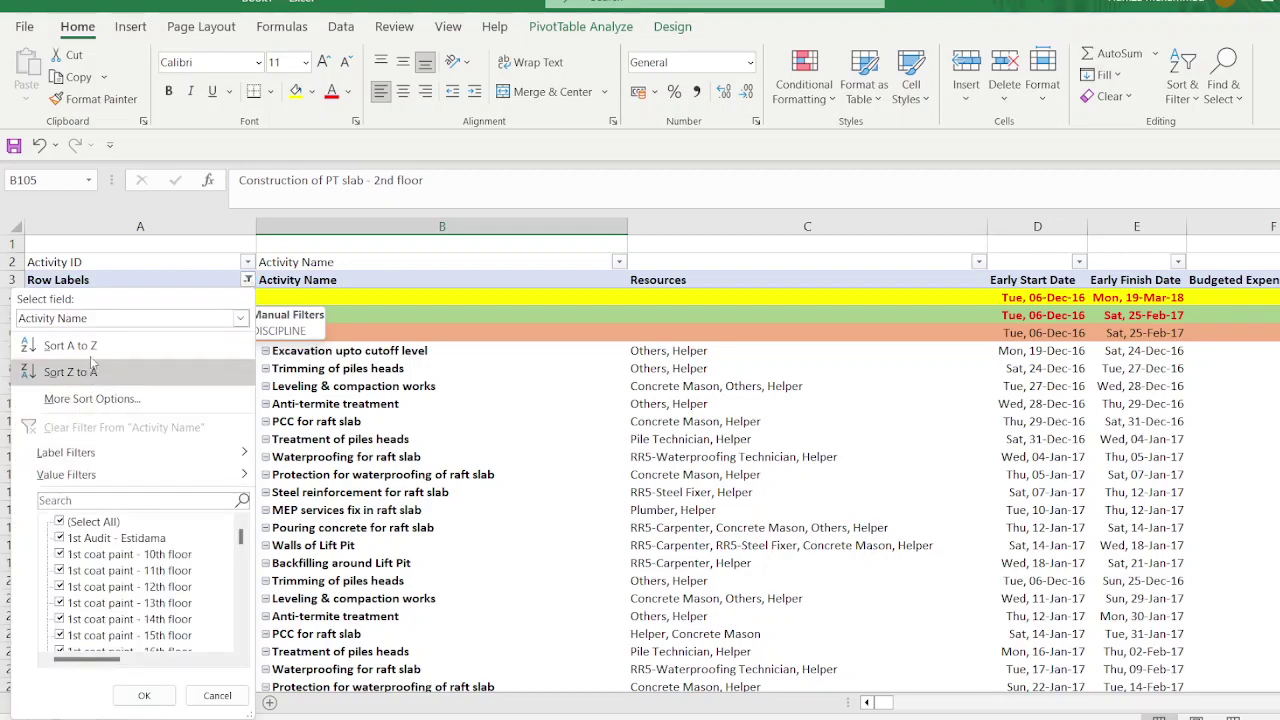
click(144, 695)
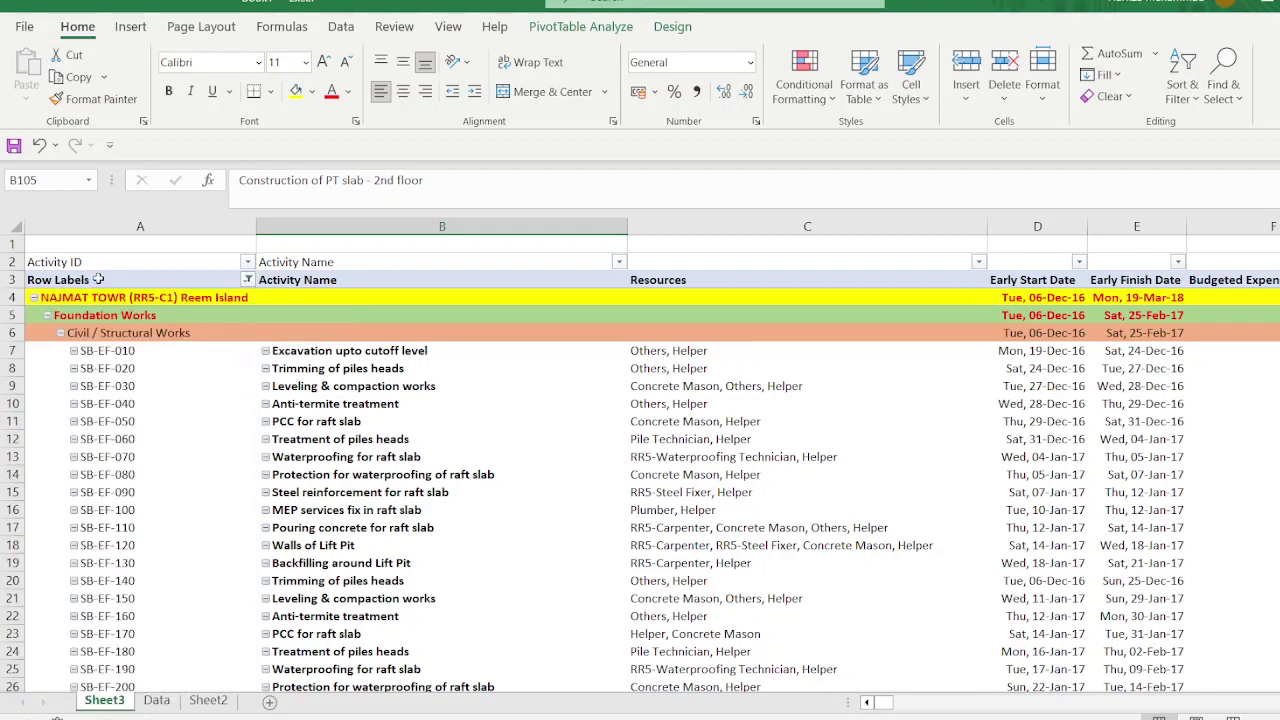
Step: Change the row labels' DISCIPLINE filter from Civil / Structural Works to only Façade Works
click(247, 279)
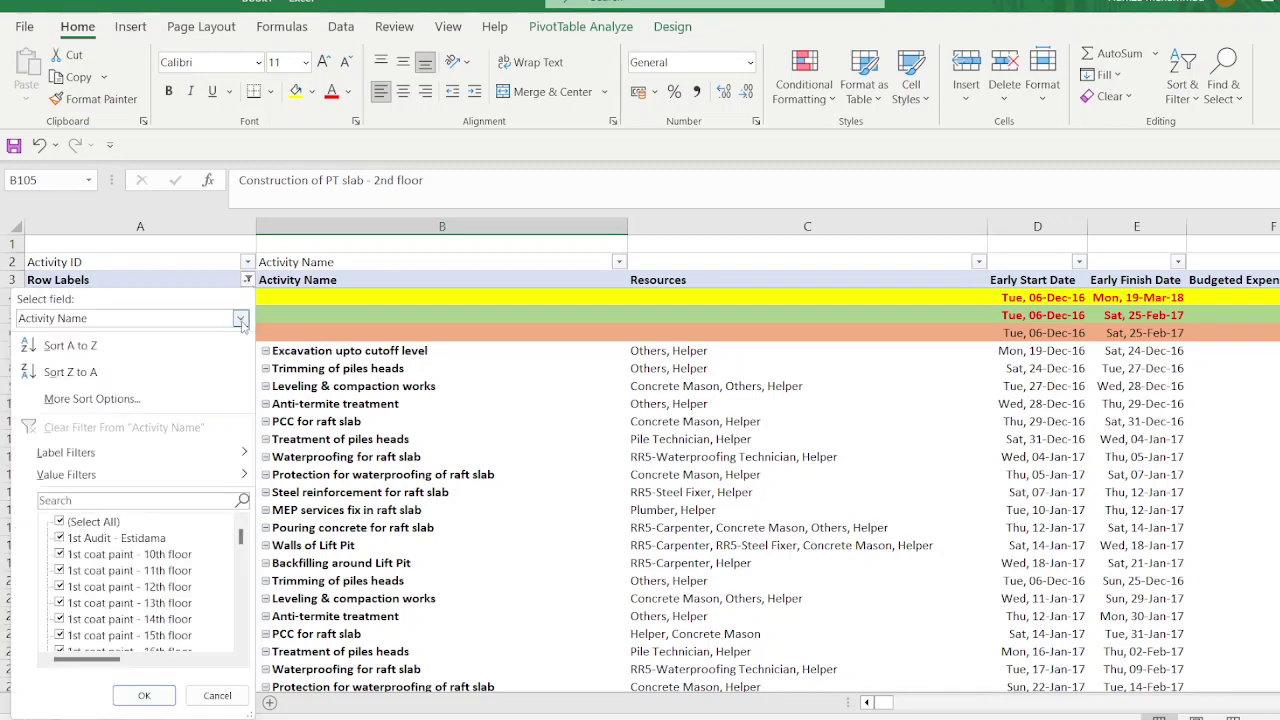
click(241, 318)
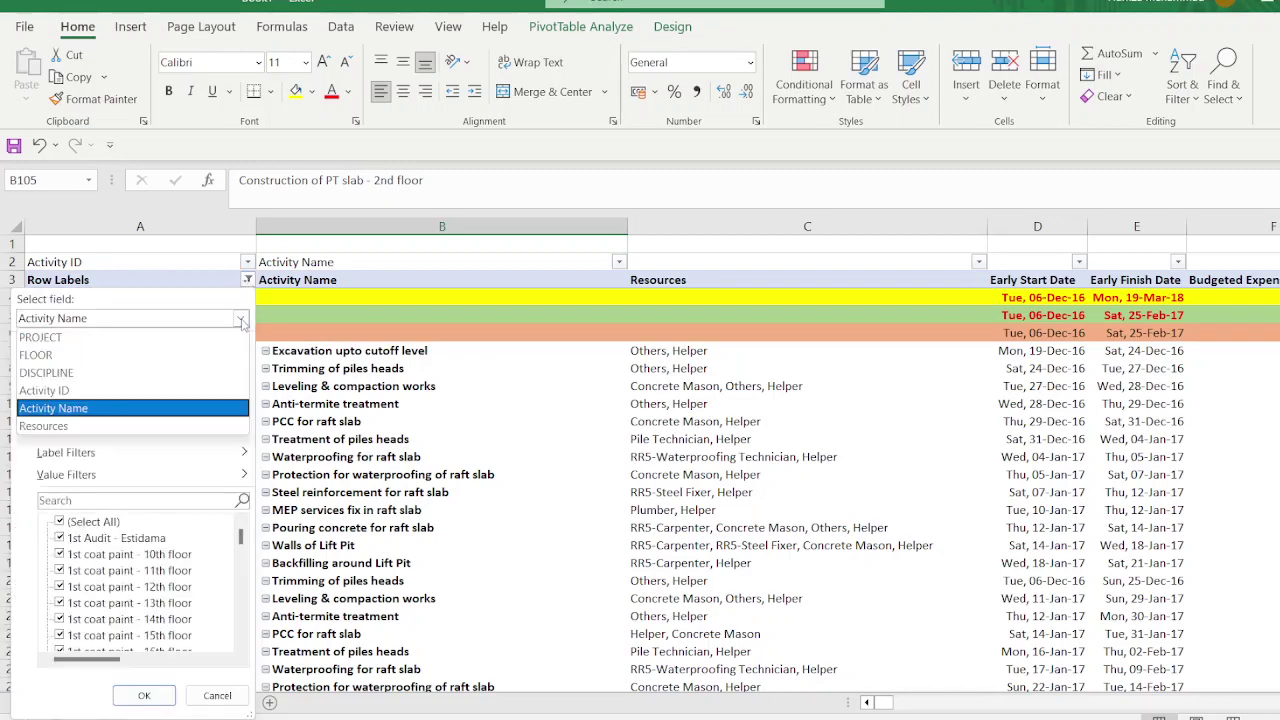
click(185, 379)
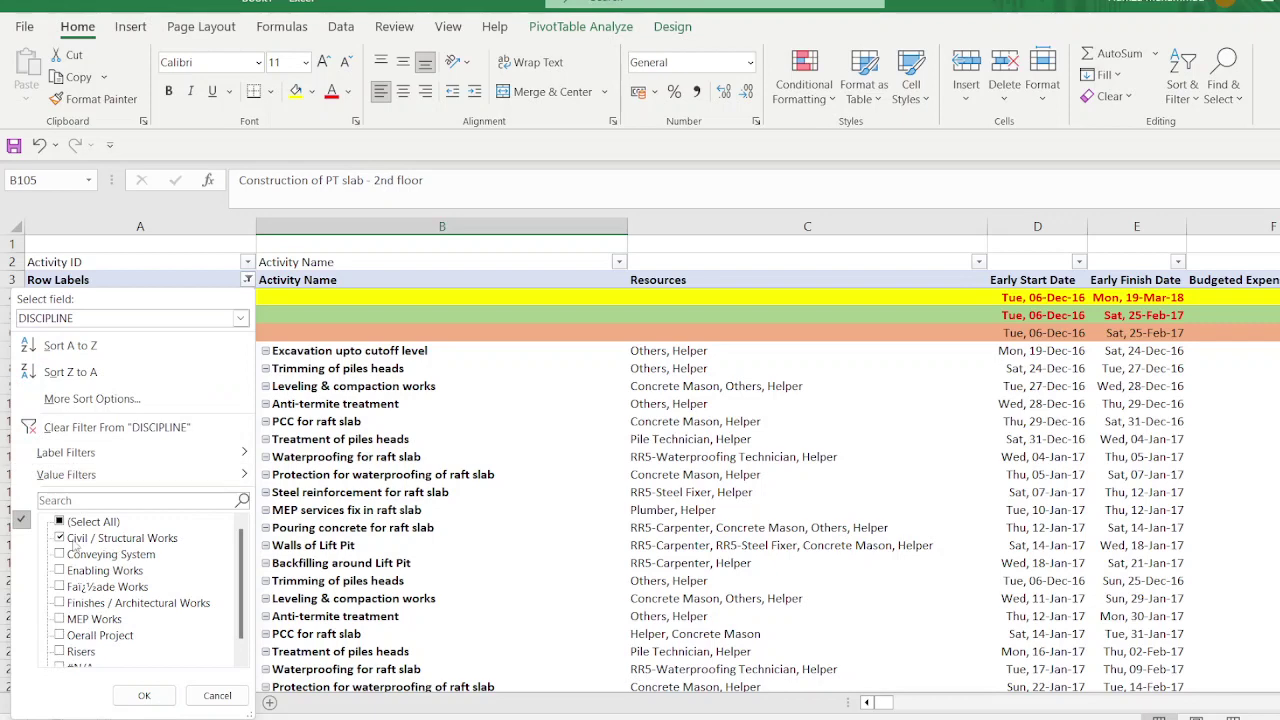
click(59, 538)
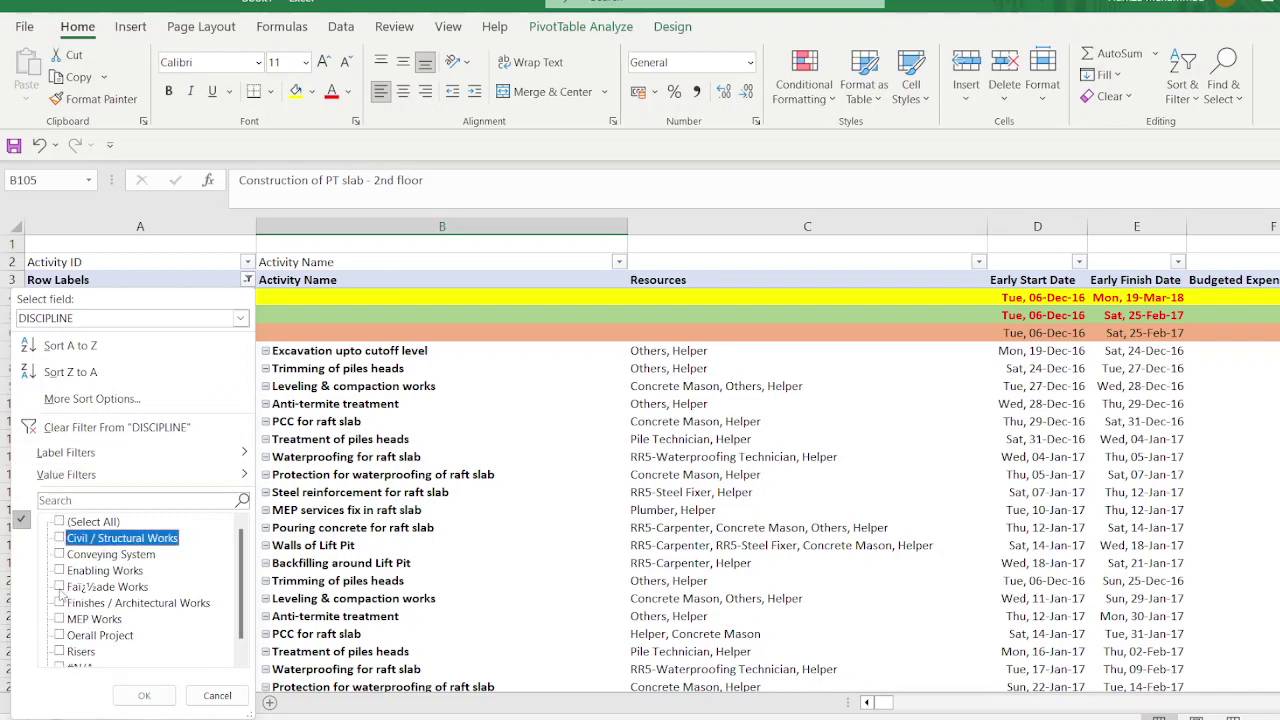
click(59, 587)
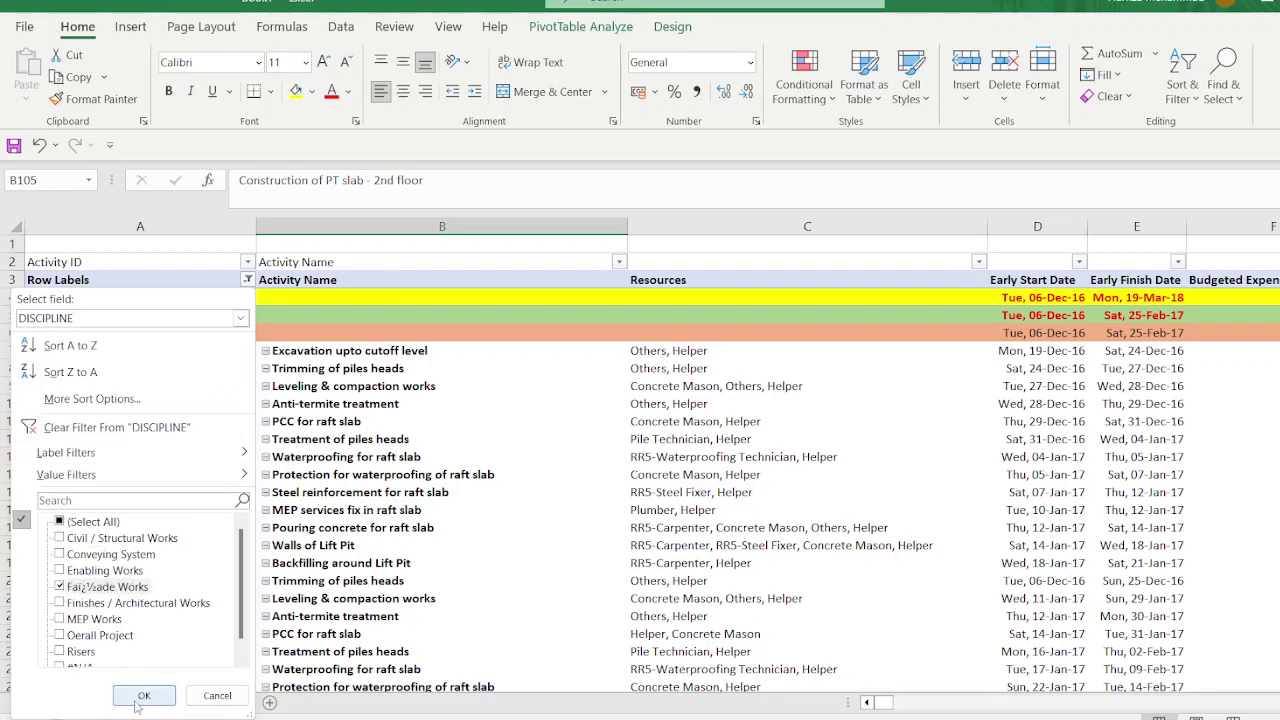
click(144, 695)
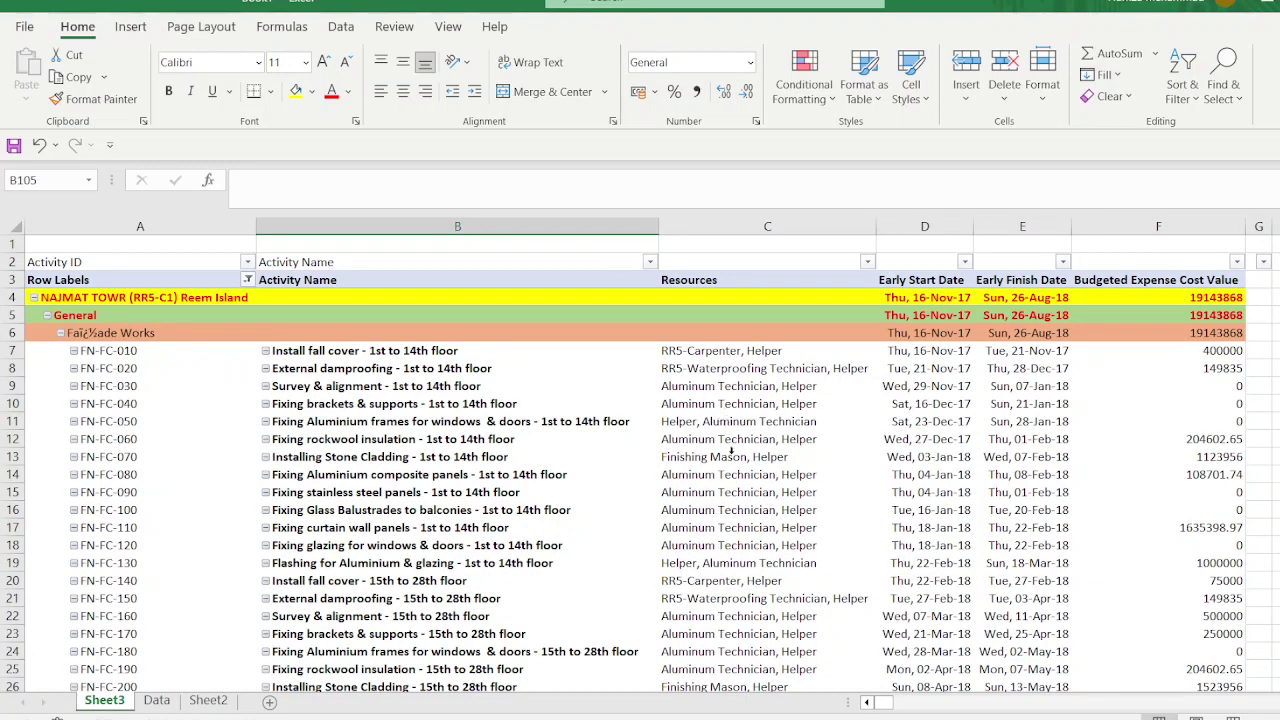
Step: Look through the filtered Façade Works activities, checking their resources, dates and budgeted costs, including the project and discipline totals
click(330, 460)
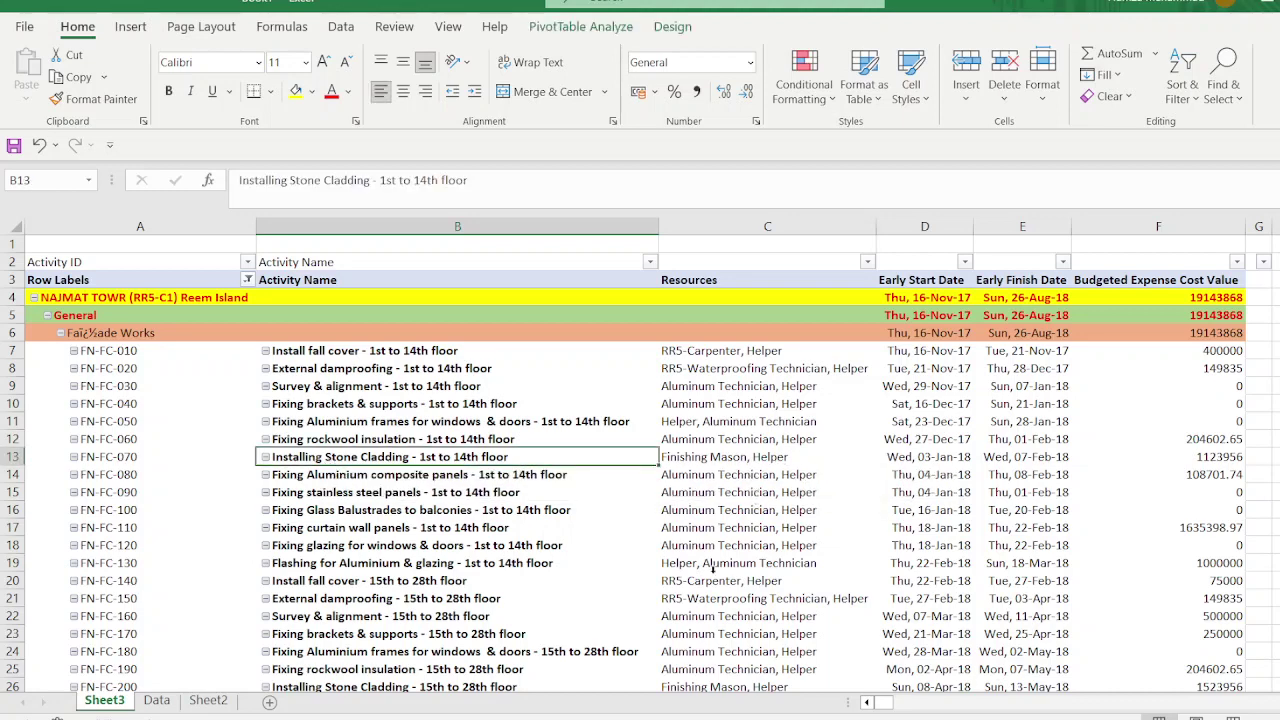
scroll(713, 567, down, 5)
click(320, 581)
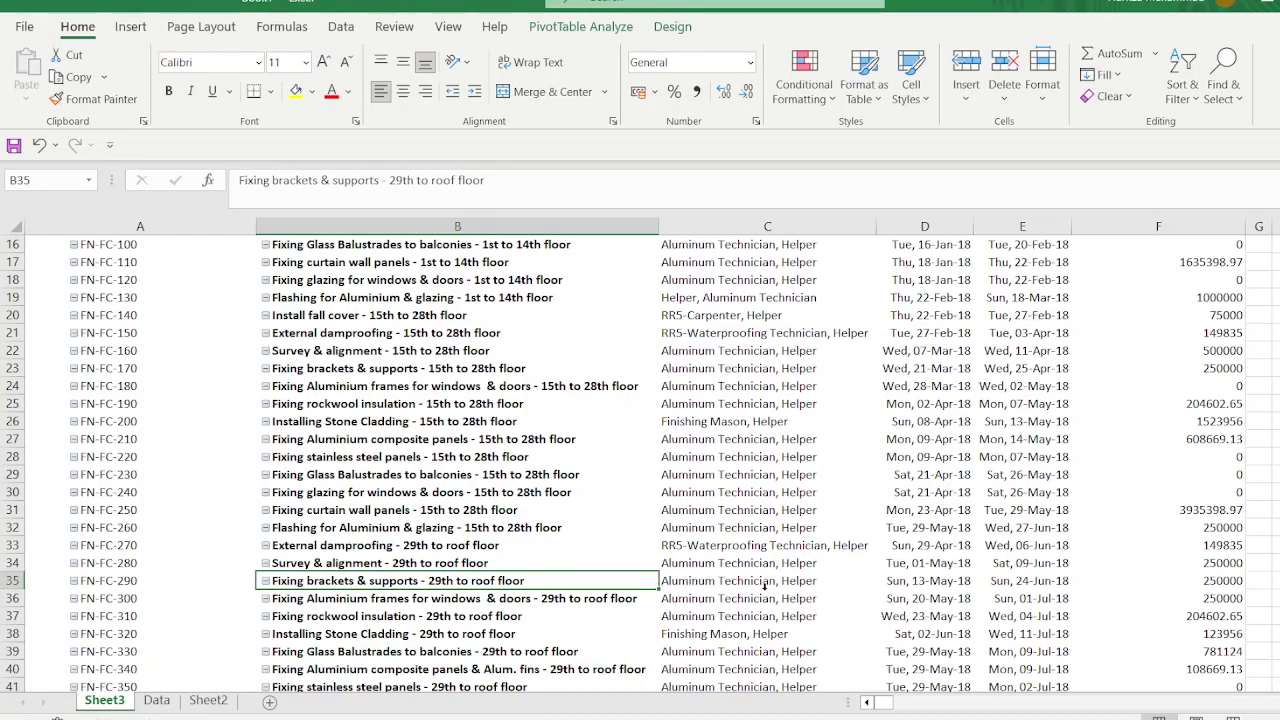
scroll(765, 585, down, 6)
scroll(765, 587, down, 1)
scroll(765, 587, up, 12)
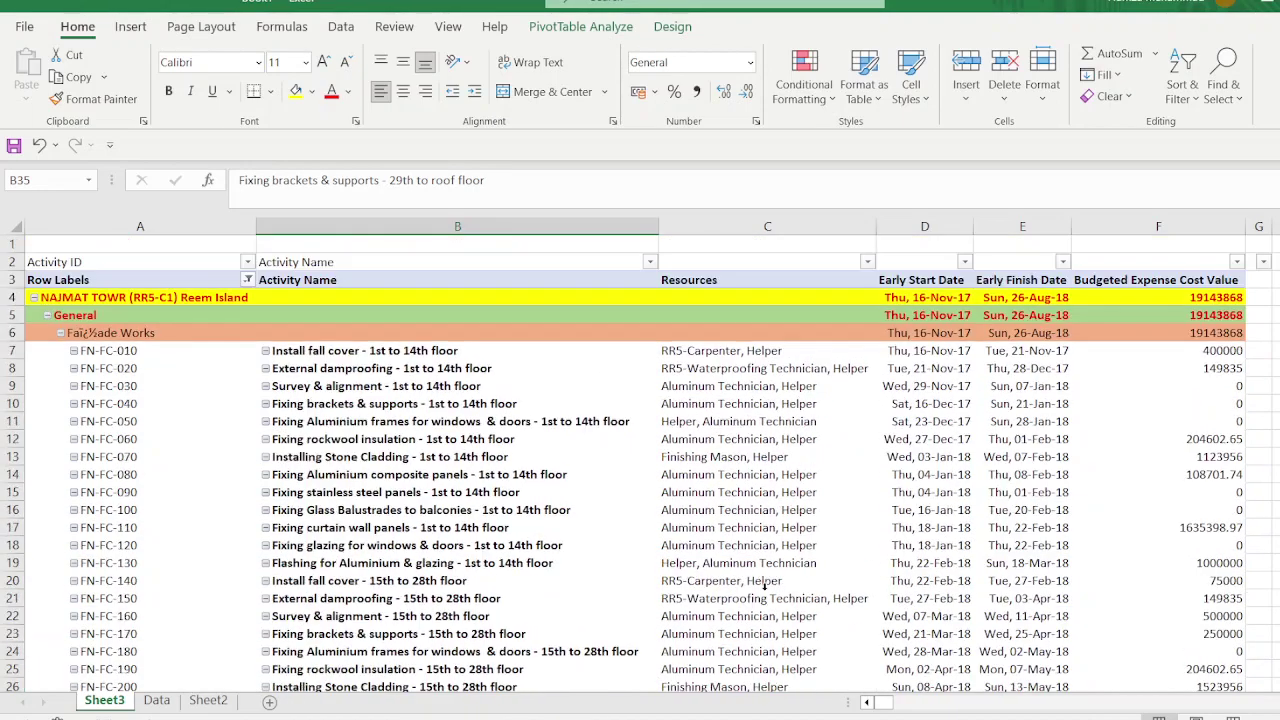
mouse_move(1194, 300)
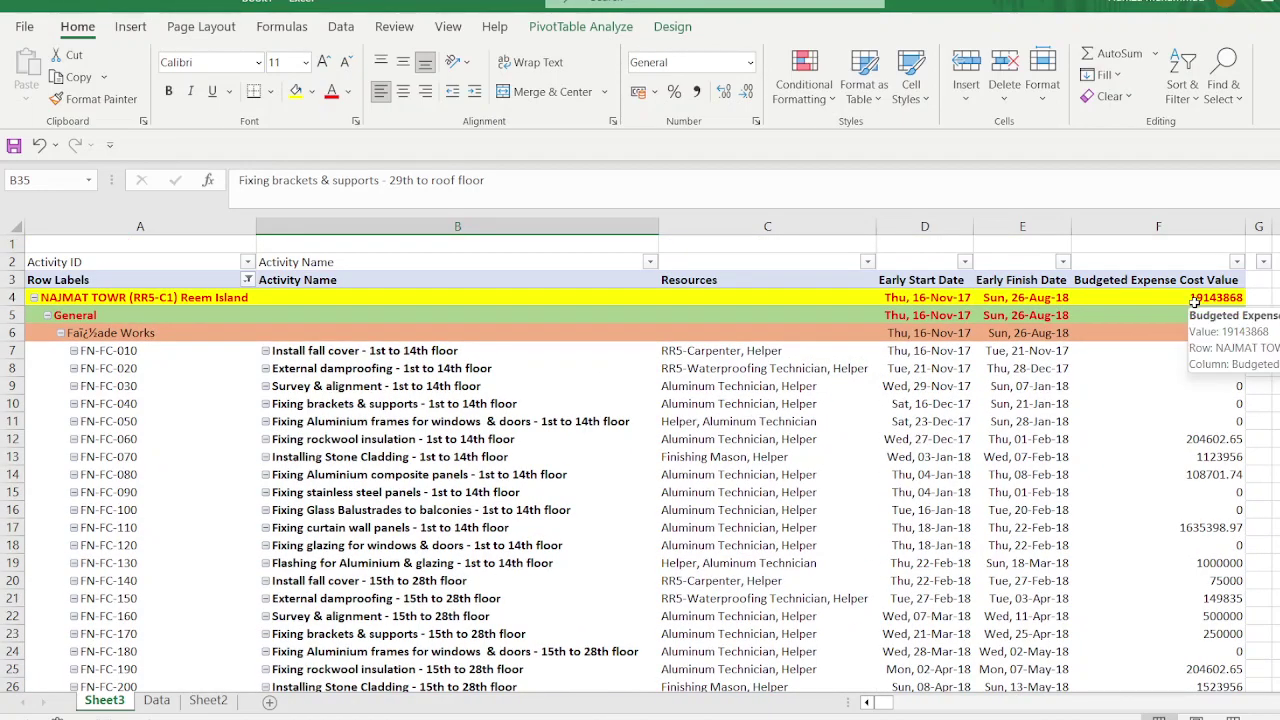
mouse_move(1144, 333)
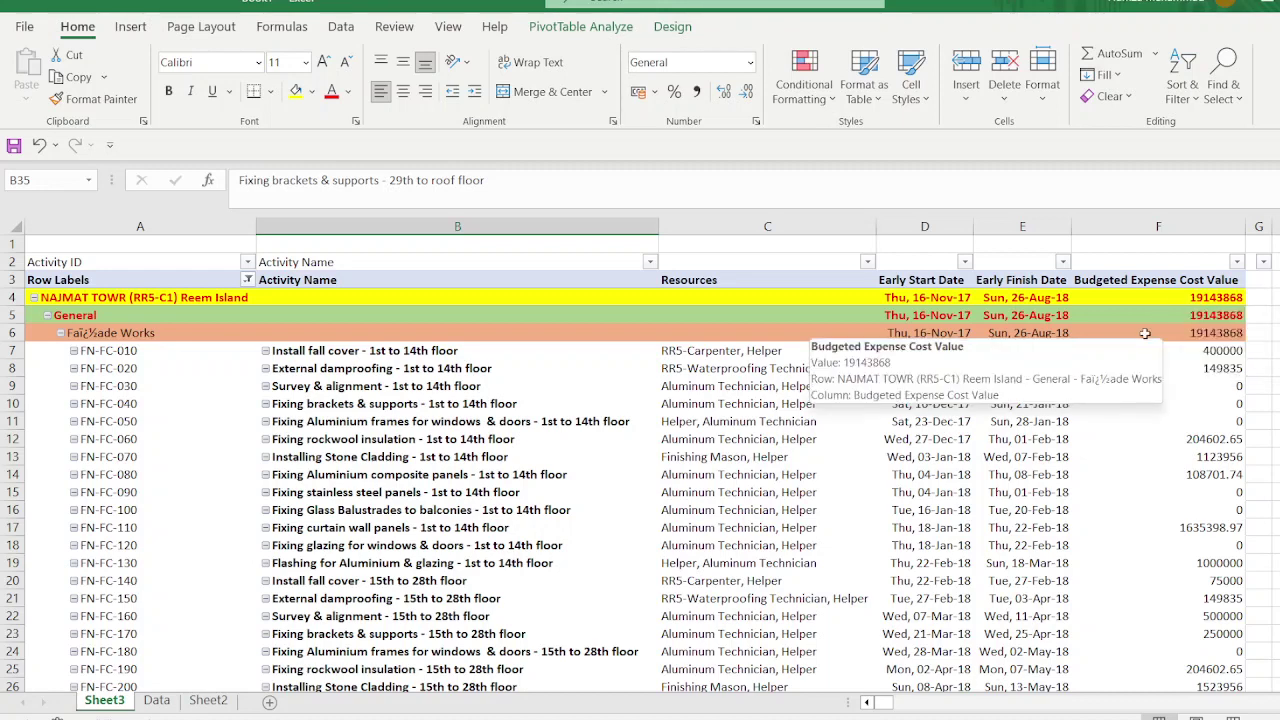
scroll(533, 447, down, 14)
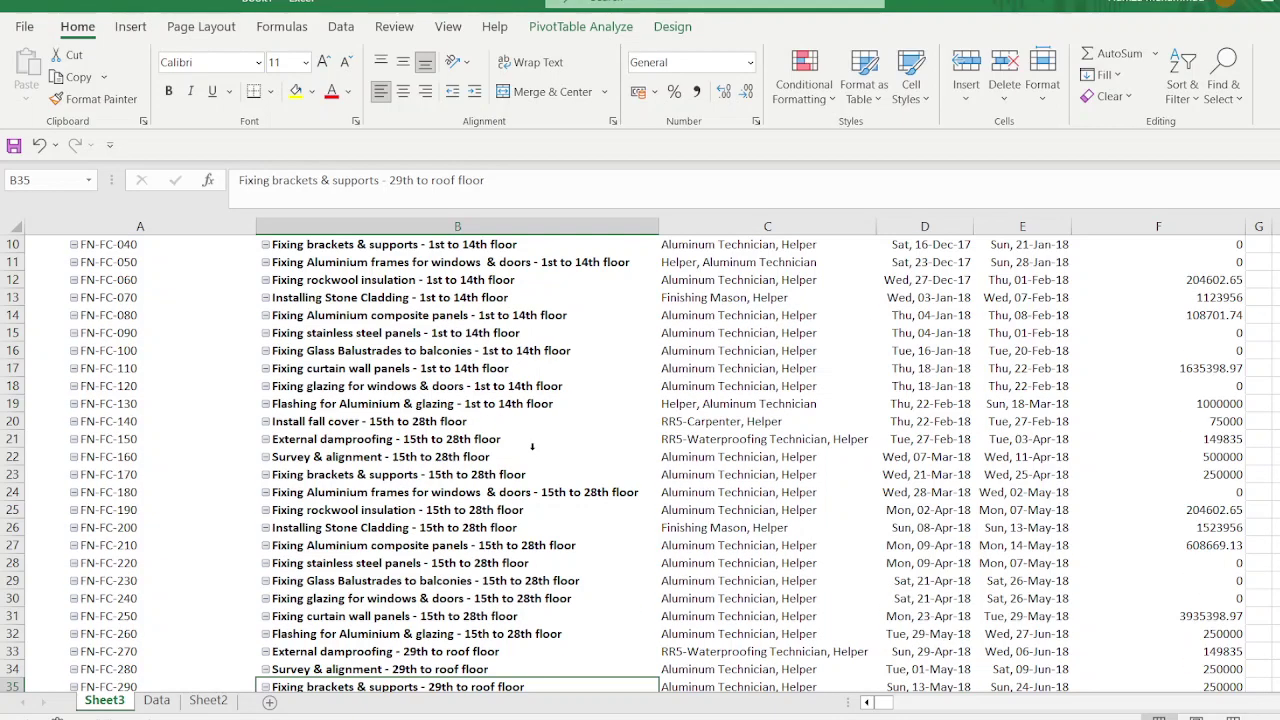
scroll(533, 447, up, 14)
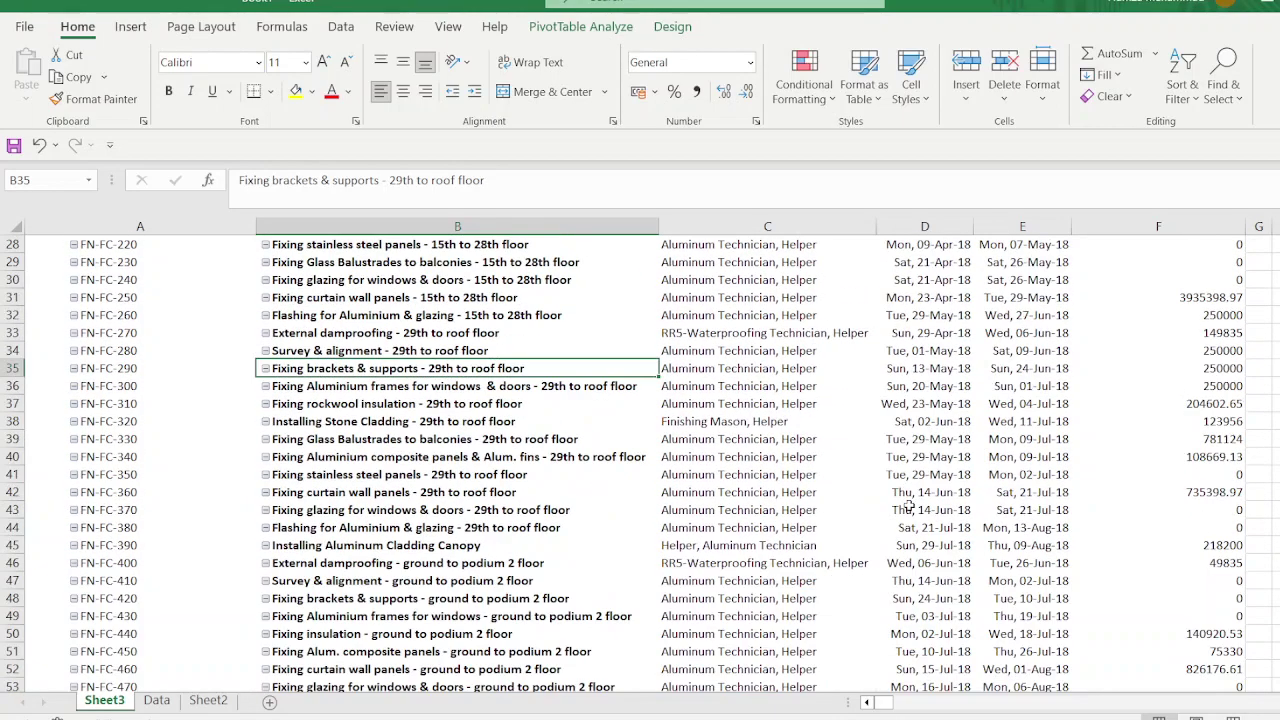